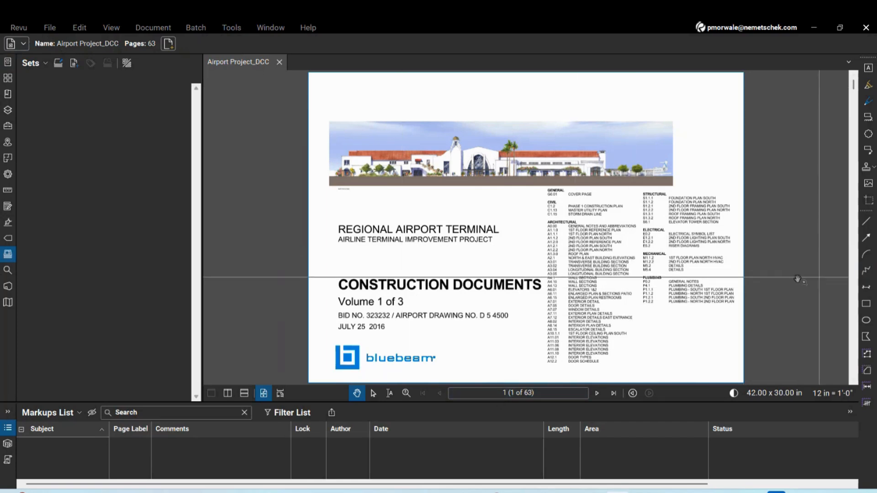
Browse the Airport Project_DCC sheets, fit cover sheet page 1 of 63 in view, and show thumbnails
scroll(671, 289, "up", 3)
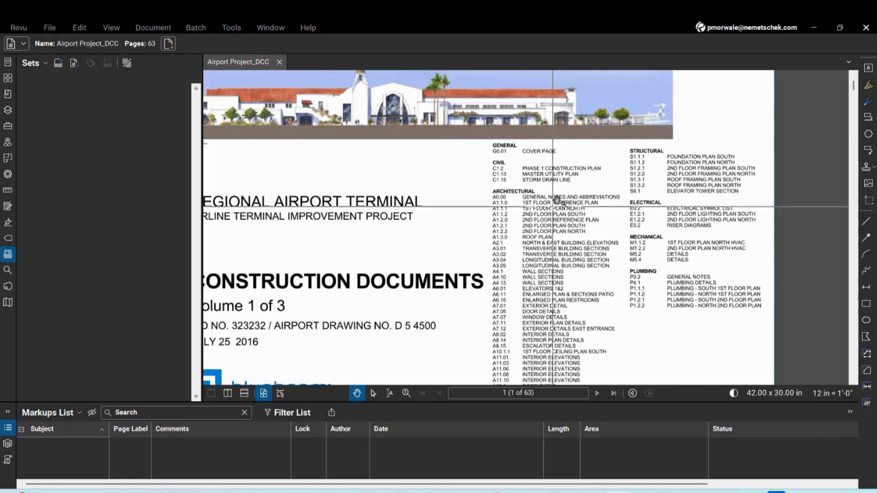
scroll(475, 203, "down", 3)
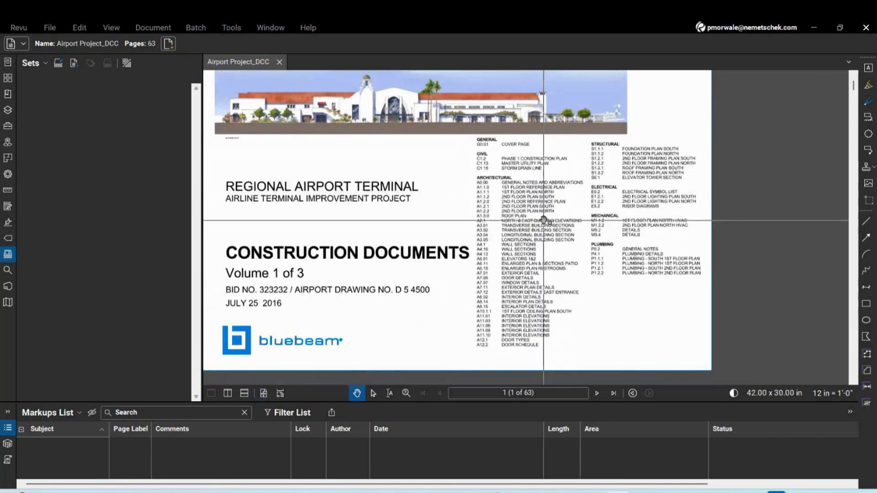
scroll(530, 178, "up", 1)
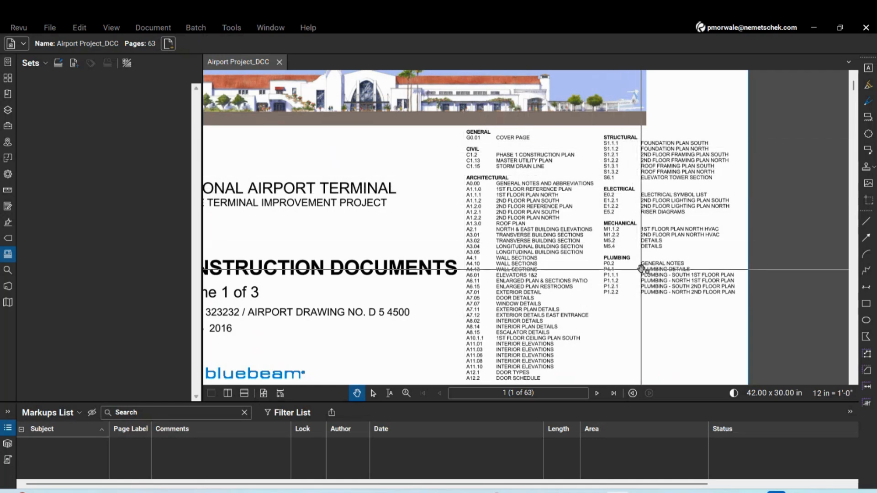
scroll(856, 265, "down", 2)
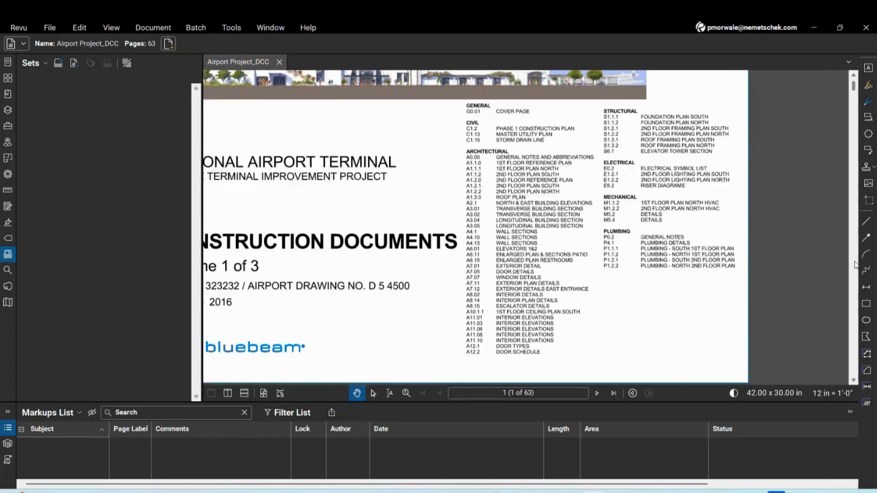
left_click(263, 394)
scroll(854, 304, "down", 1)
scroll(853, 303, "down", 3)
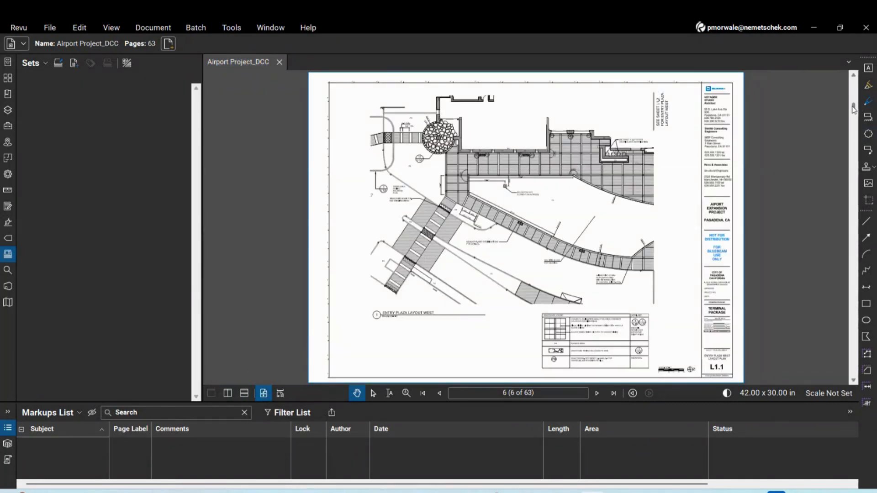
left_click_drag(853, 108, 852, 82)
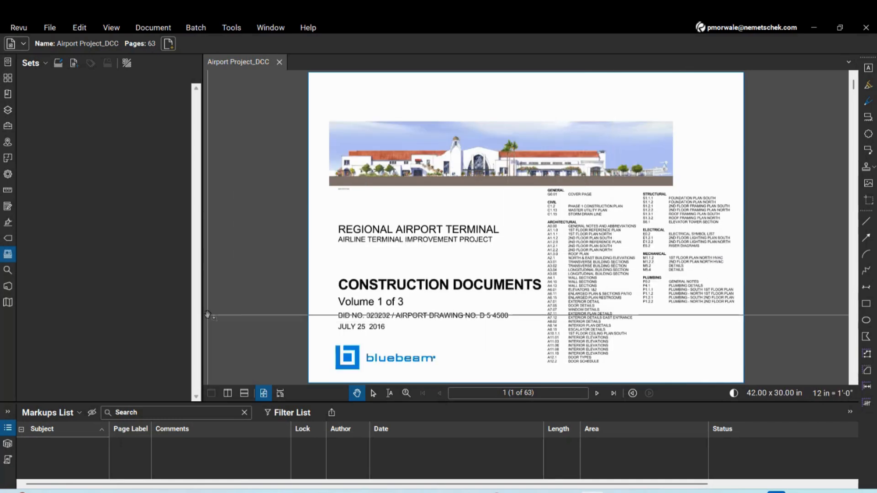
left_click(7, 77)
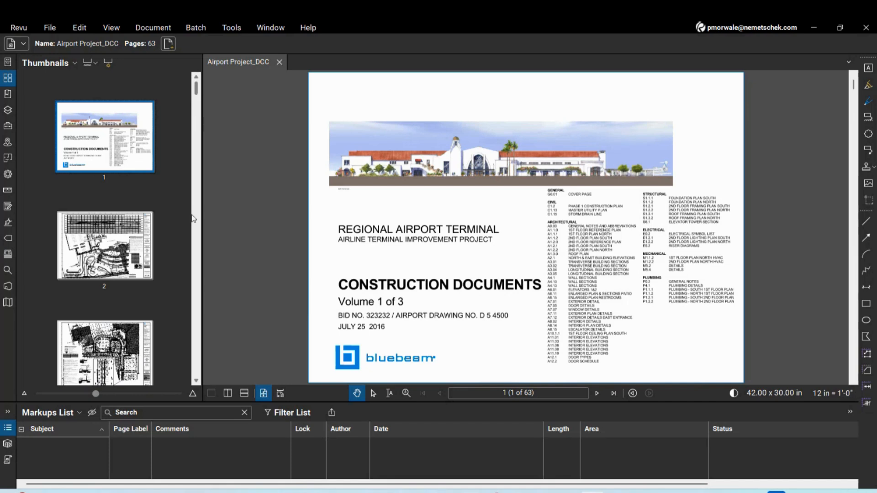
Caption the thumbnails with Page Scale and bring up the Create Page Labels dialog for all 63 pages
scroll(196, 224, "down", 10)
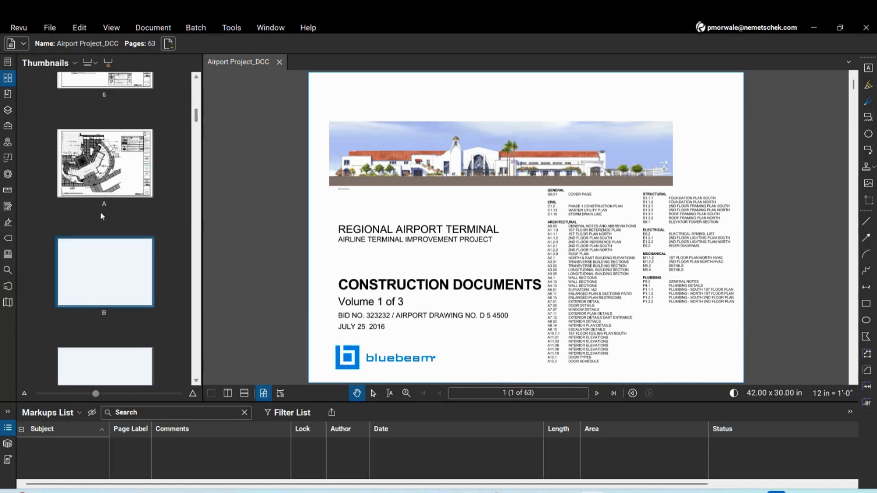
scroll(104, 209, "up", 3)
scroll(113, 265, "down", 10)
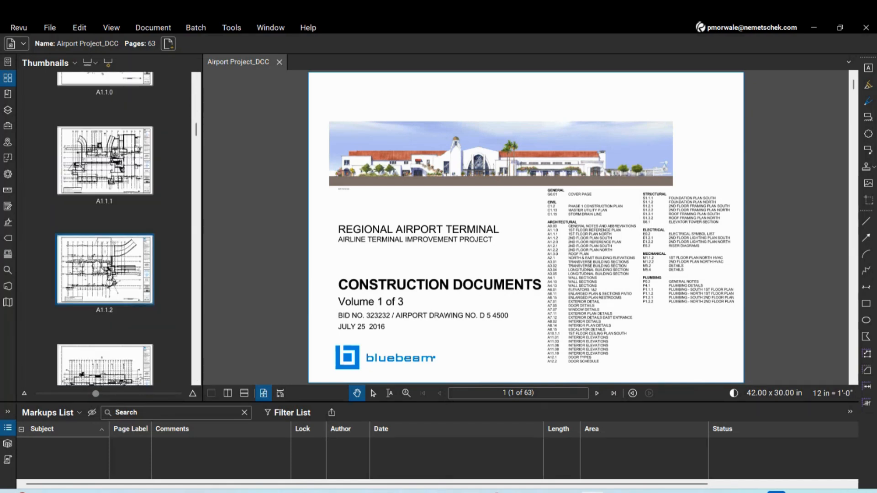
scroll(133, 205, "up", 15)
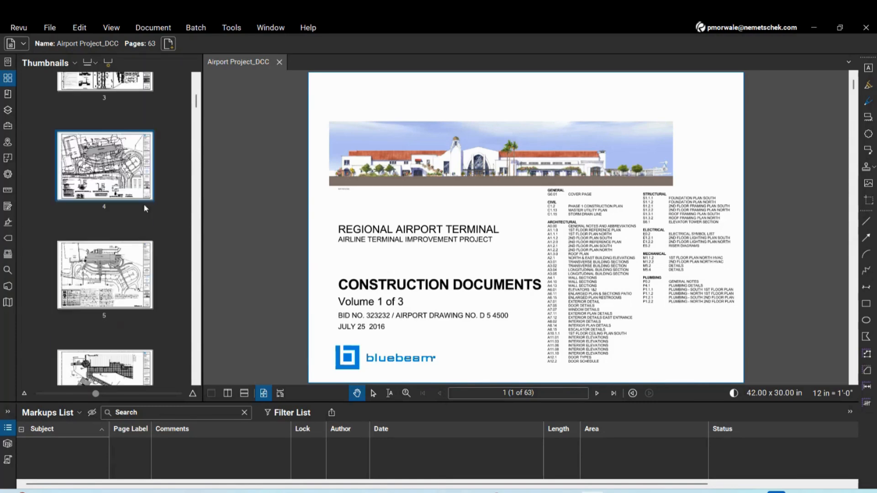
left_click(88, 64)
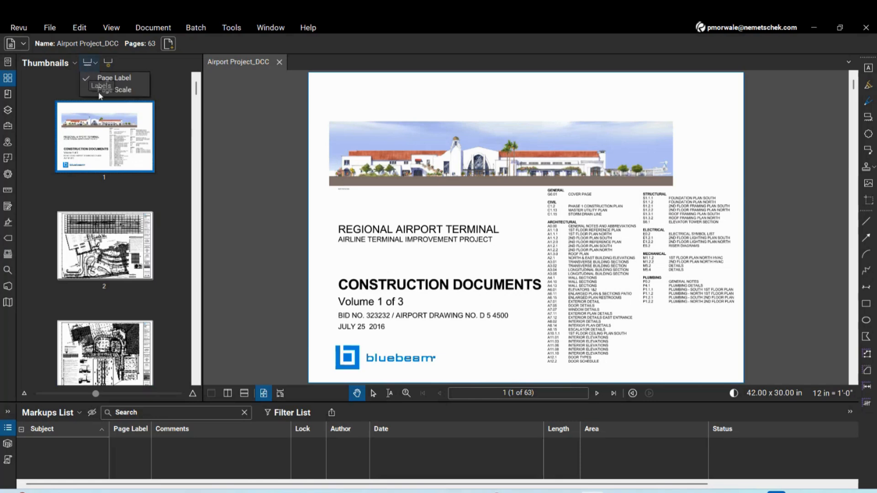
left_click(92, 91)
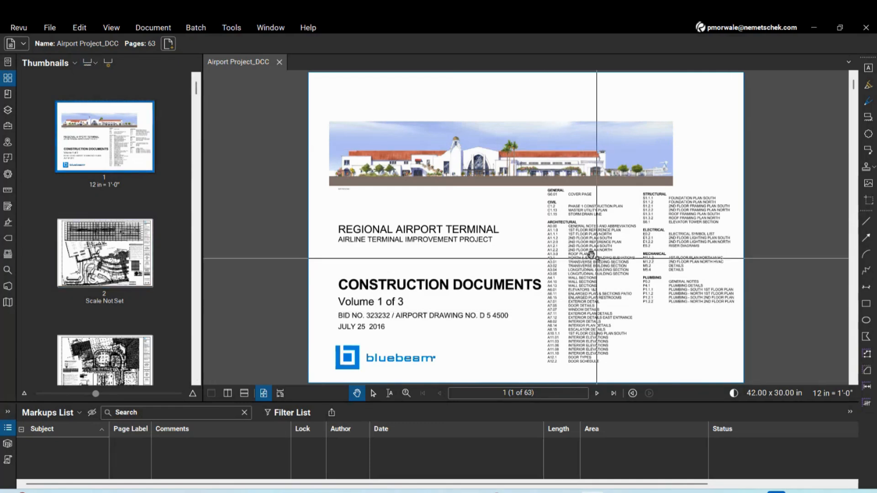
scroll(713, 364, "up", 2)
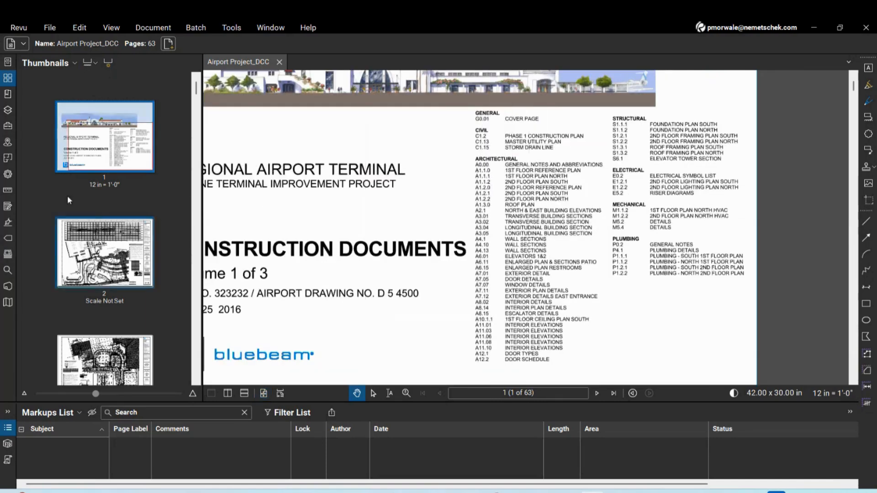
left_click(107, 63)
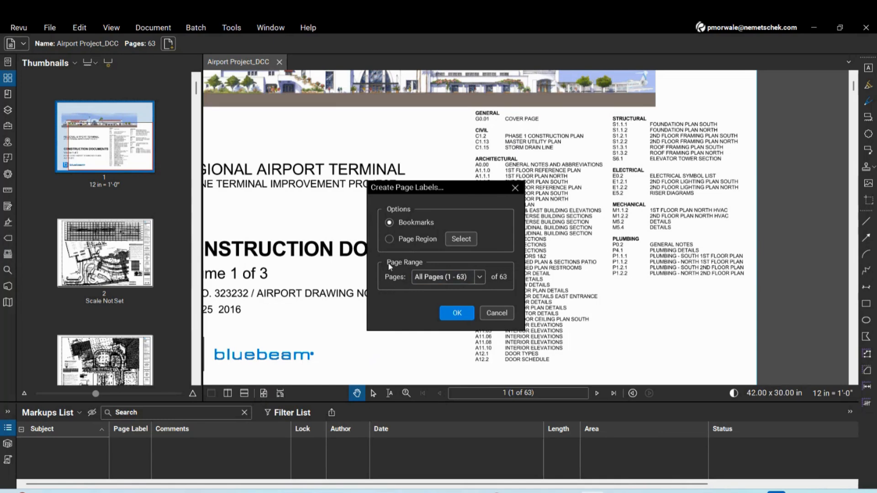
Cancel the page label dialog and zoom in on page 2's title block
left_click(496, 313)
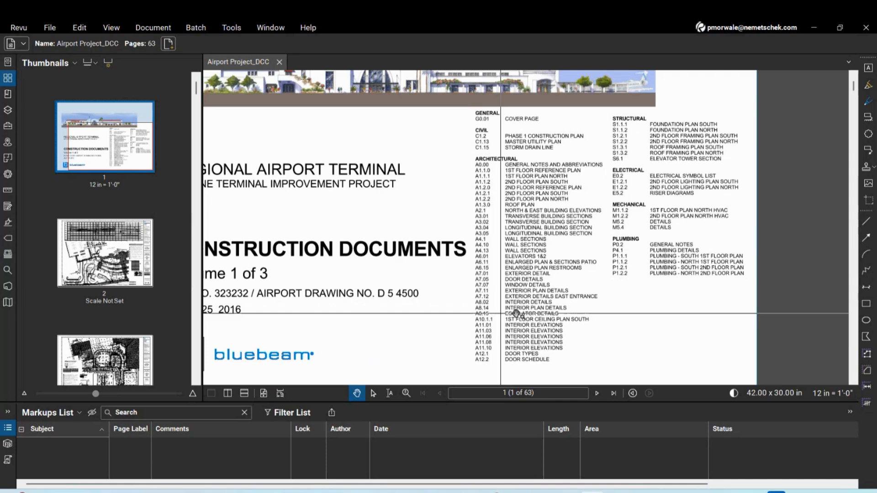
scroll(852, 342, "down", 1)
scroll(852, 343, "down", 3)
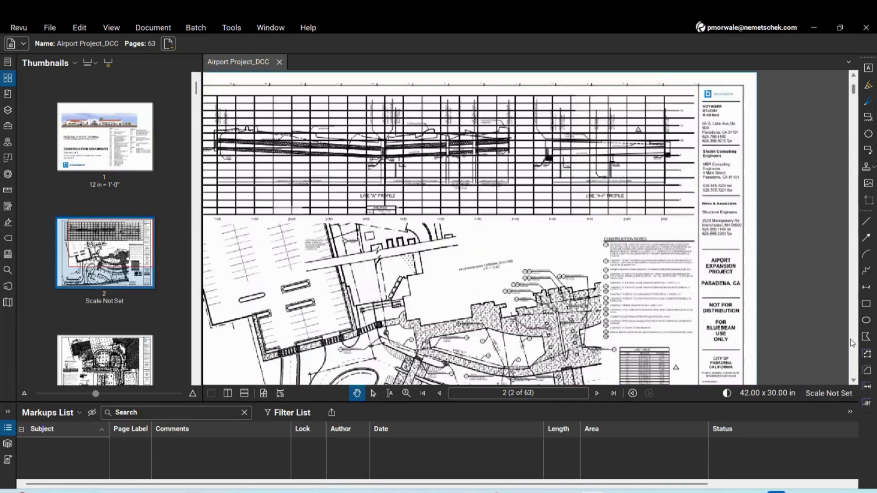
scroll(627, 296, "down", 2)
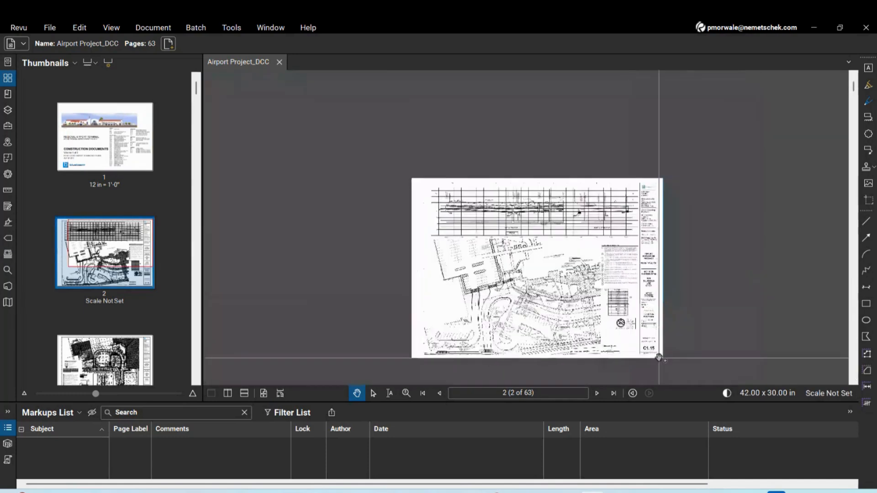
scroll(648, 352, "up", 4)
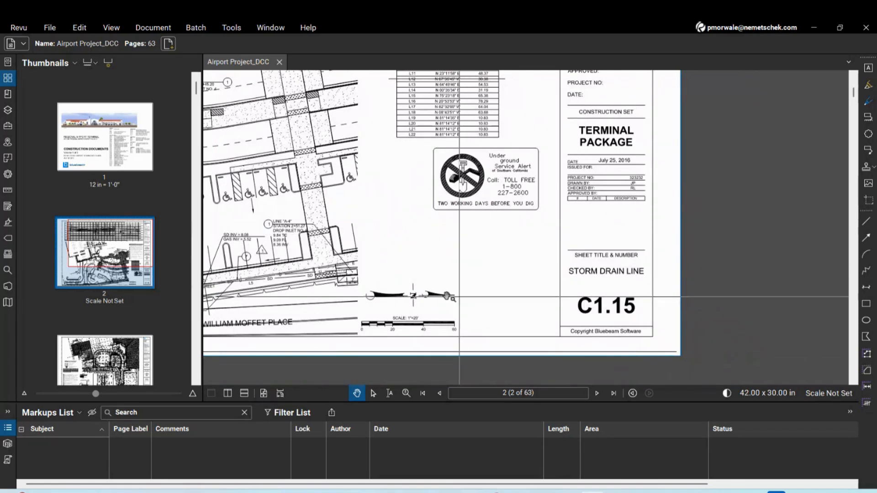
Reopen Create Page Labels with Page Region and draw Region1 around the C1.15 sheet number
left_click(111, 65)
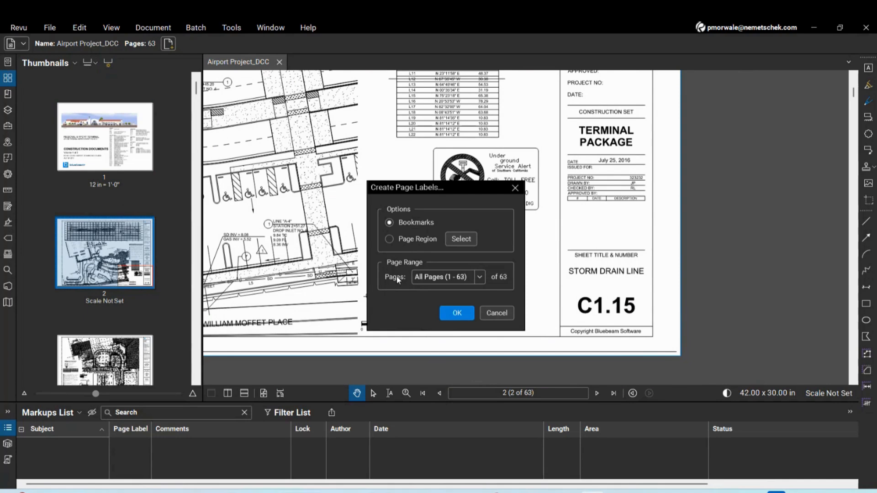
left_click(389, 239)
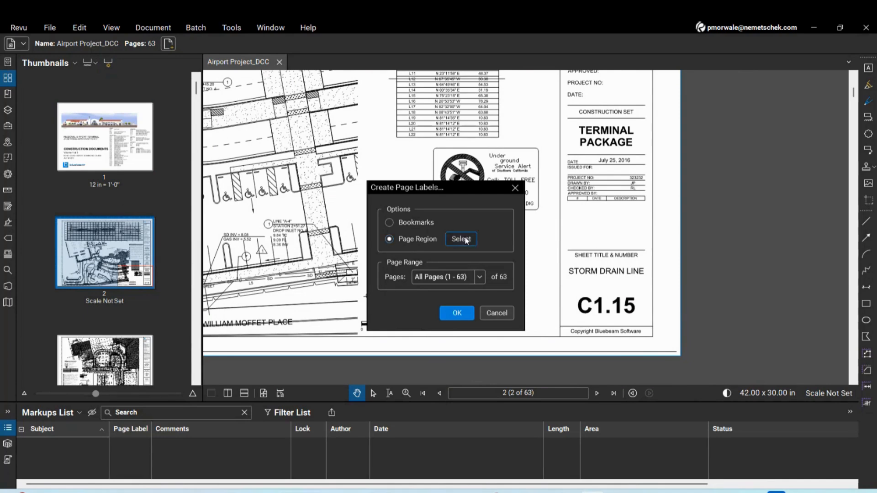
left_click(466, 239)
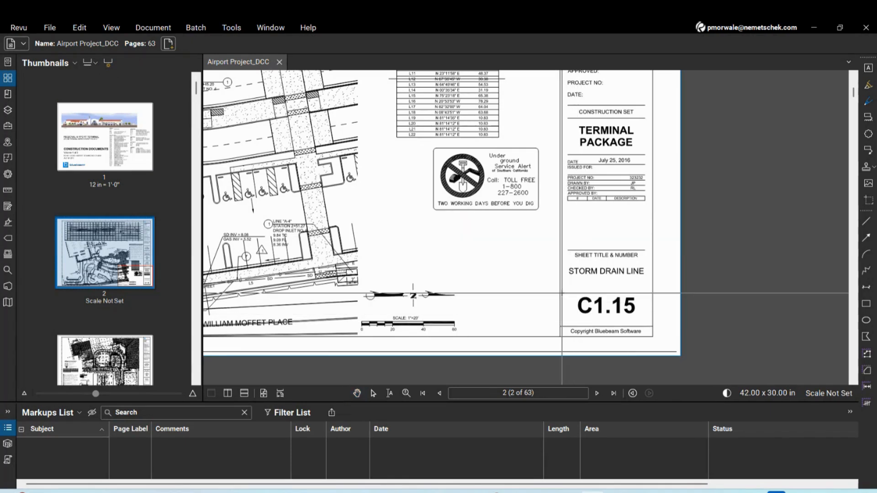
left_click_drag(561, 293, 651, 325)
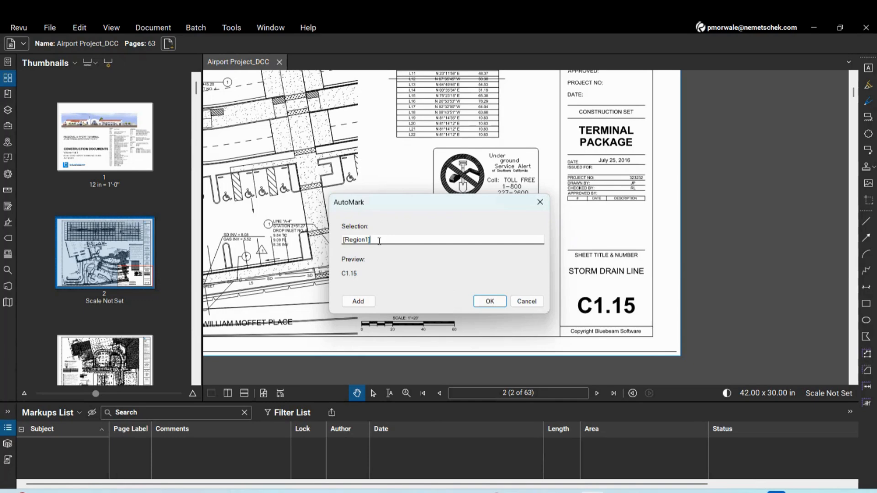
Append ' -' and a STORM DRAIN LINE title region, then apply the labels to all 63 pages
type("-")
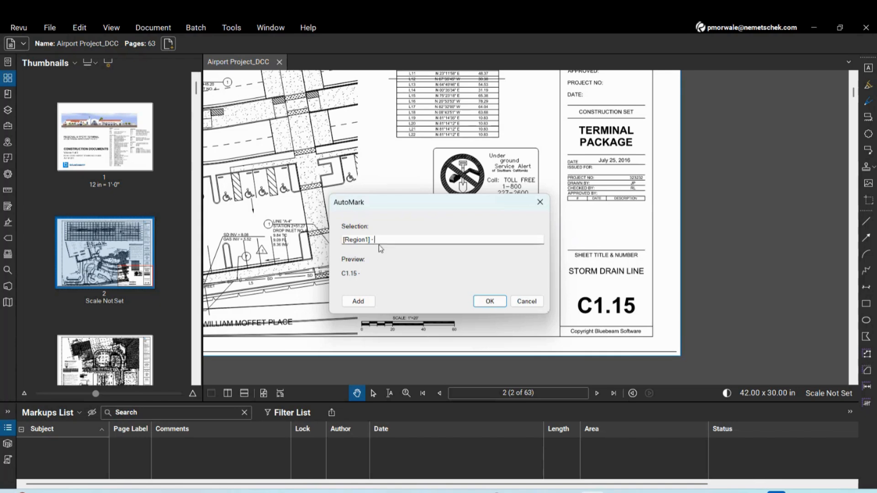
left_click(363, 306)
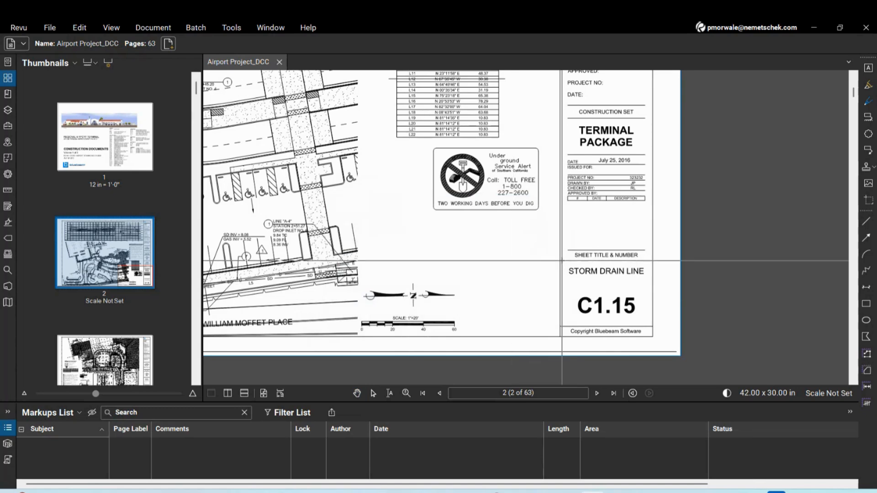
left_click_drag(562, 261, 650, 295)
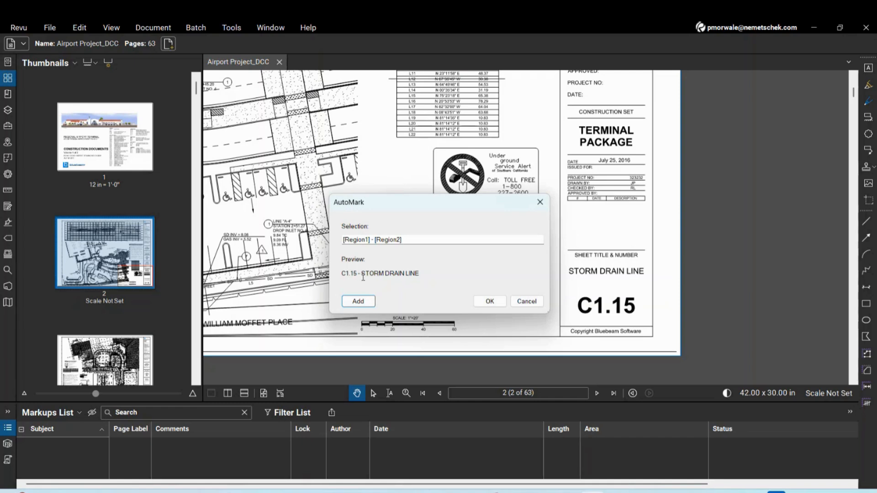
left_click(489, 303)
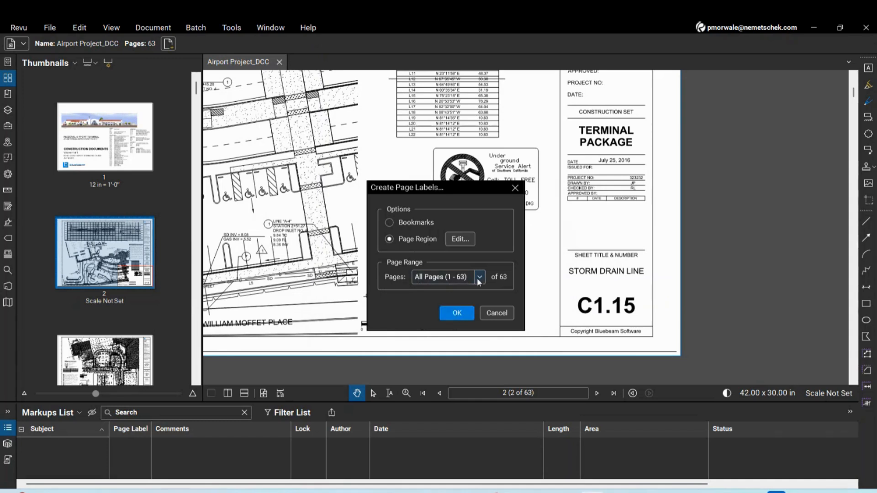
left_click(457, 312)
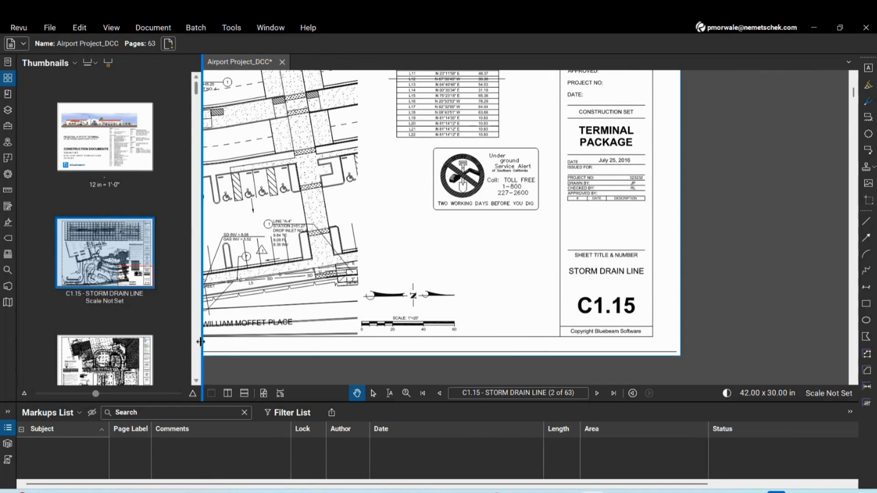
Hide the page scale captions and widen the Thumbnails pane to two columns
left_click(90, 62)
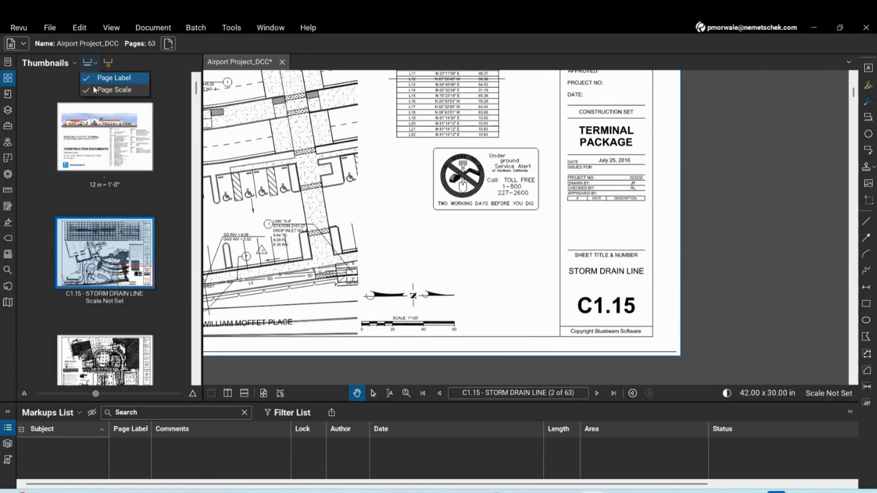
left_click(97, 90)
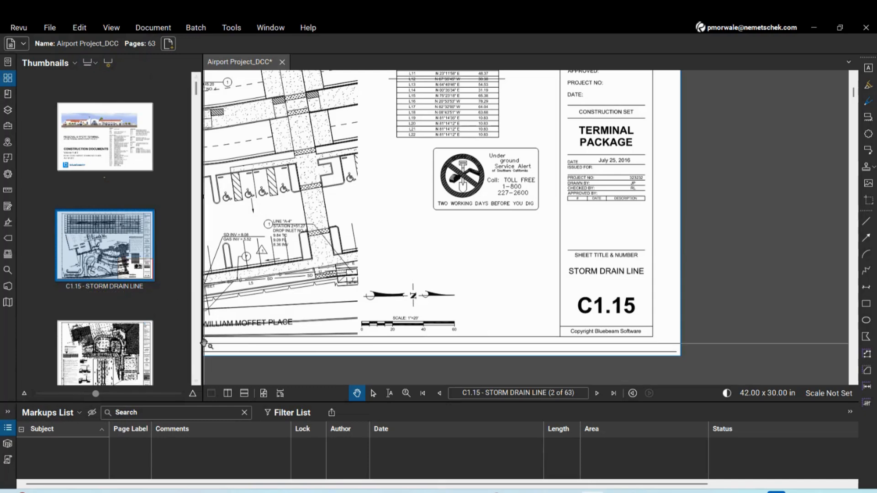
left_click_drag(202, 347, 285, 345)
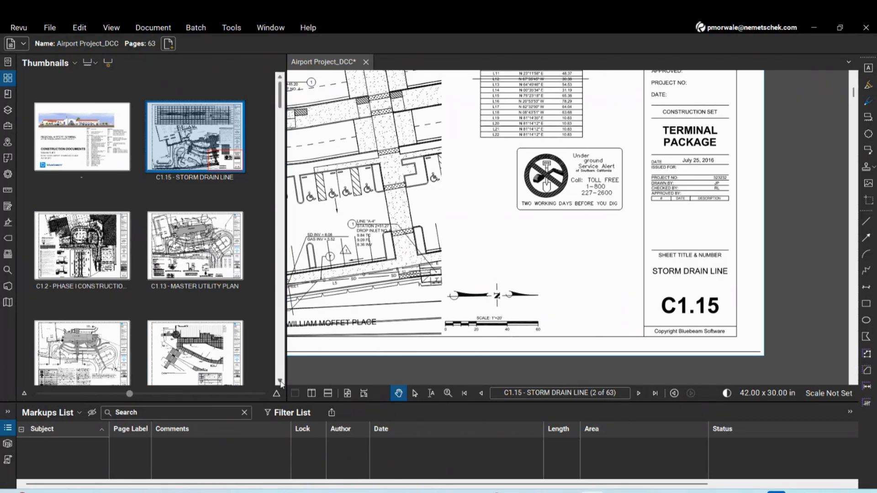
Scroll through every sheet thumbnail to the end, then open cover page 1
scroll(280, 383, "down", 10)
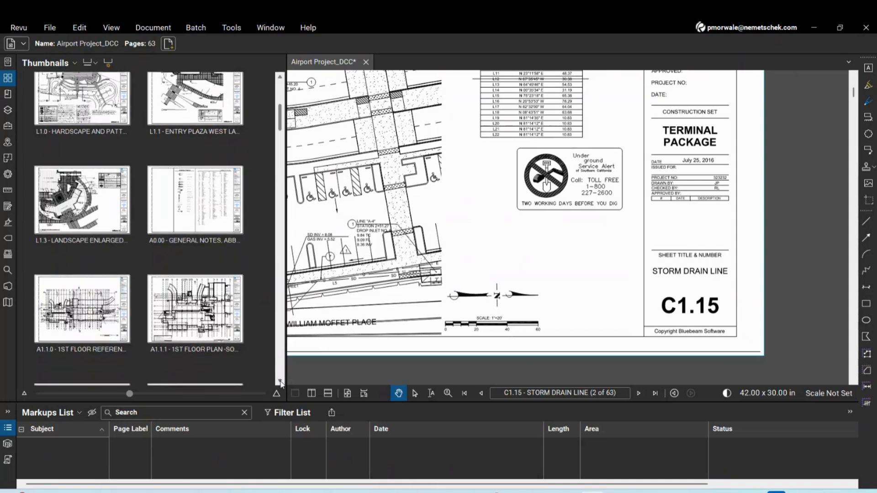
scroll(281, 383, "down", 8)
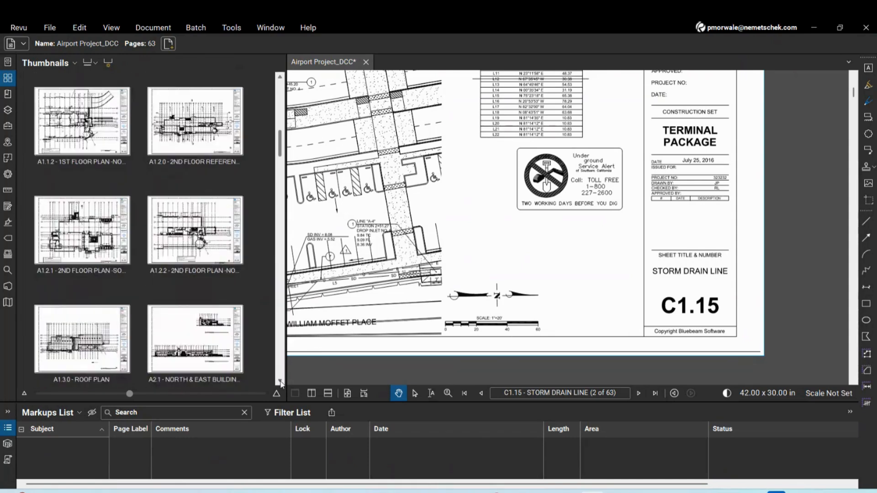
scroll(281, 382, "down", 4)
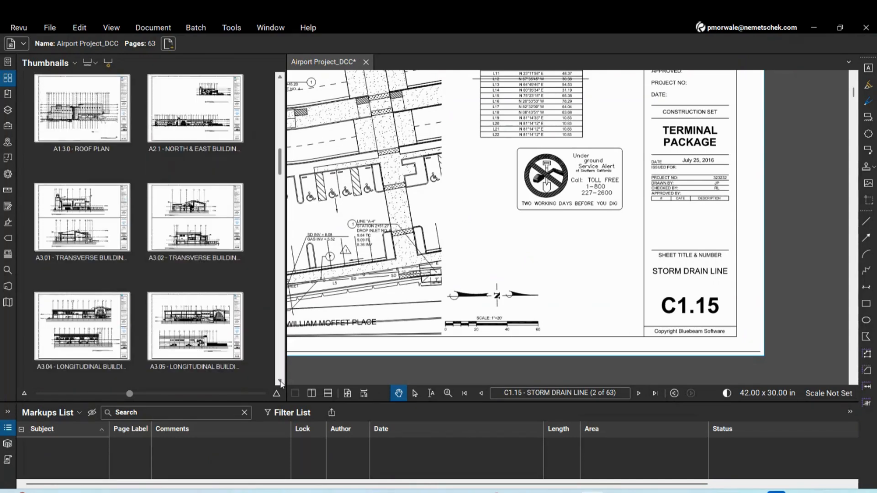
scroll(280, 383, "down", 8)
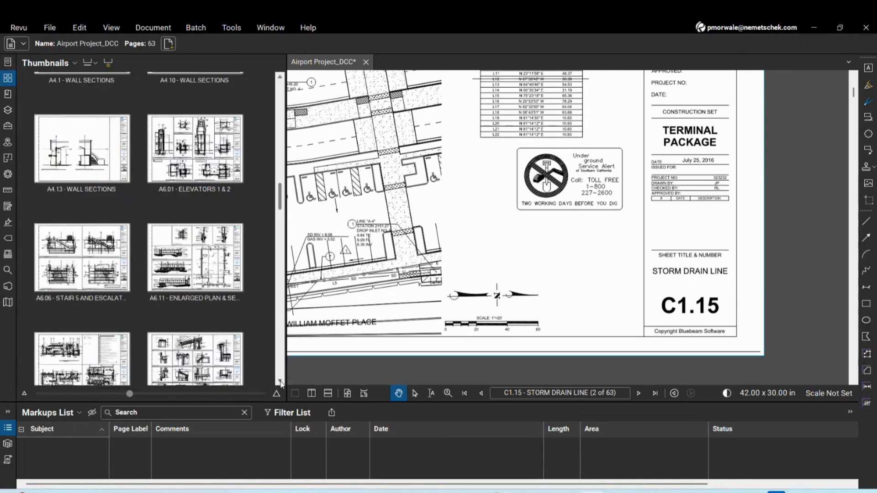
scroll(281, 383, "down", 6)
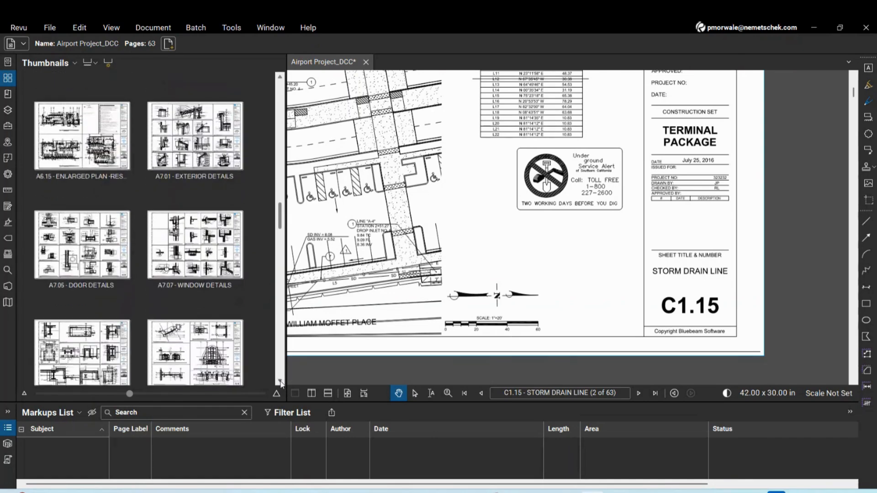
scroll(281, 383, "down", 5)
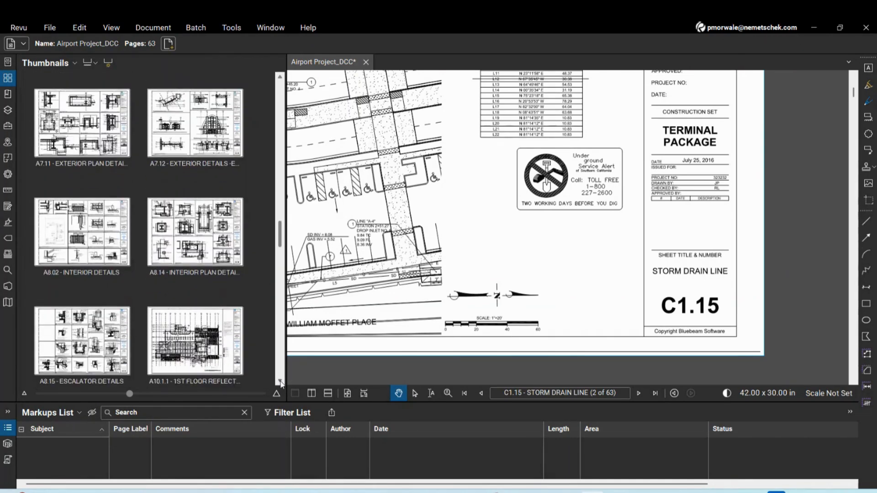
scroll(281, 383, "down", 6)
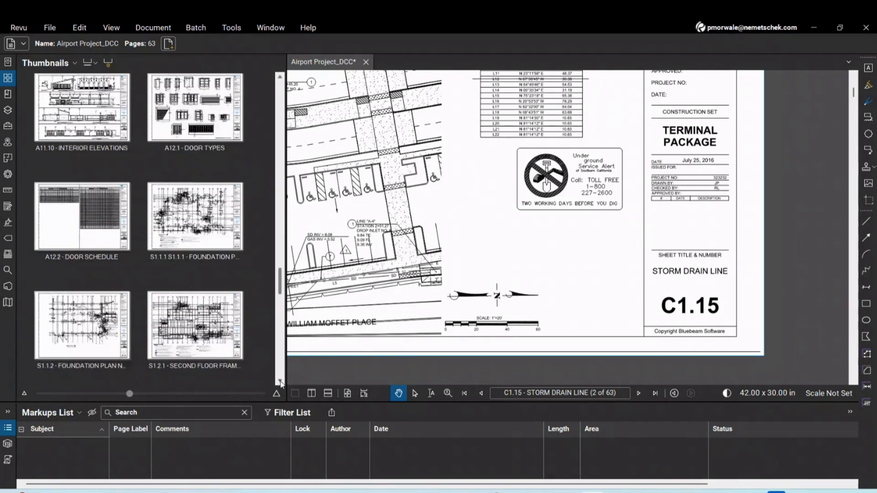
left_click(280, 382)
left_click(281, 383)
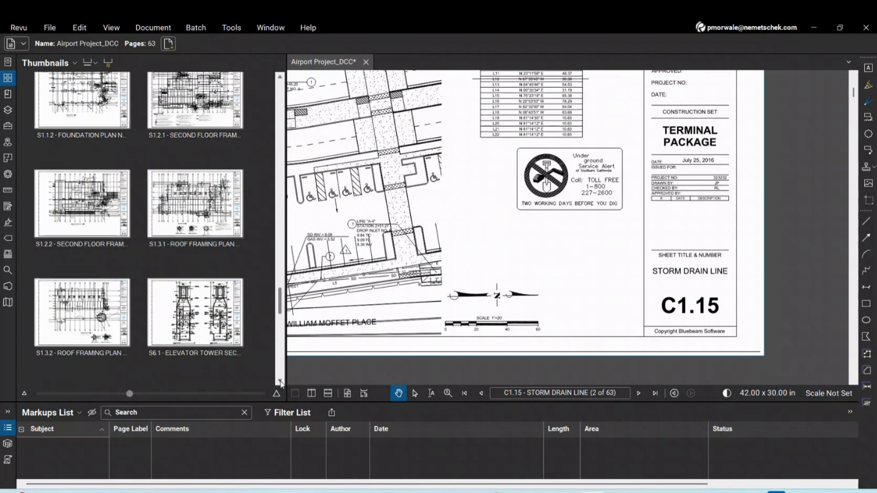
left_click(280, 383)
left_click(280, 382)
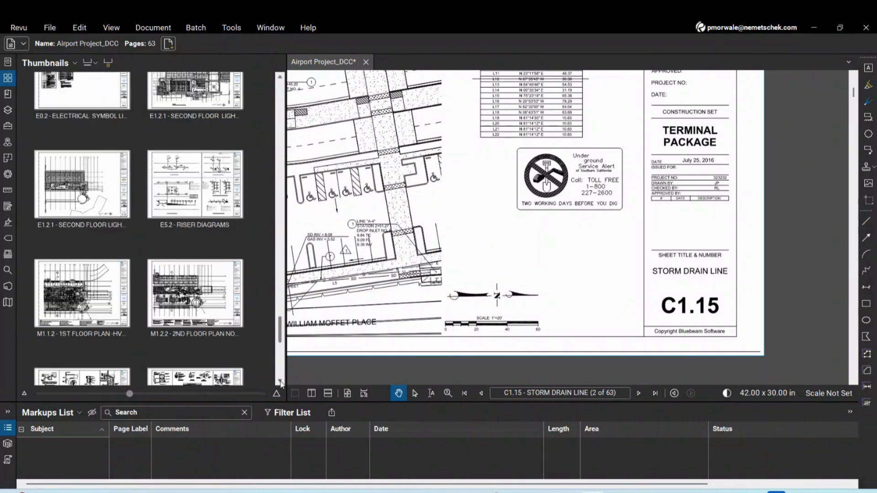
left_click(281, 382)
left_click(281, 382)
left_click(280, 382)
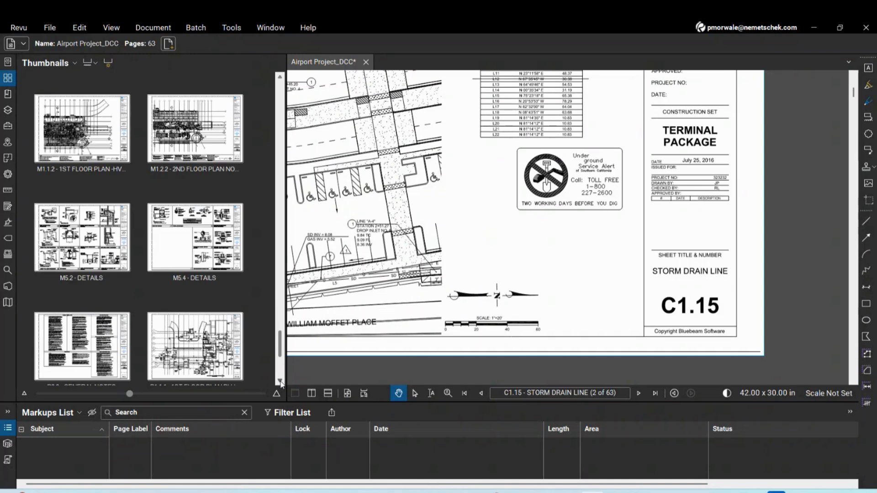
left_click(280, 382)
left_click(281, 382)
left_click(281, 383)
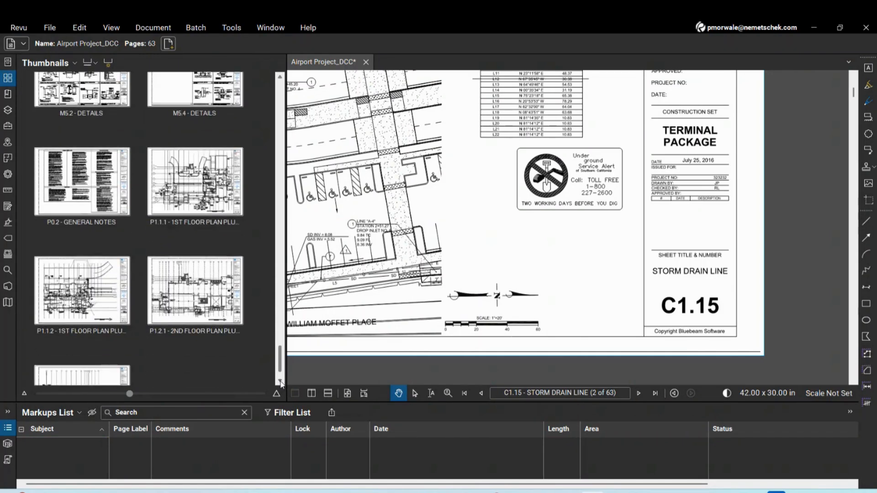
left_click(280, 383)
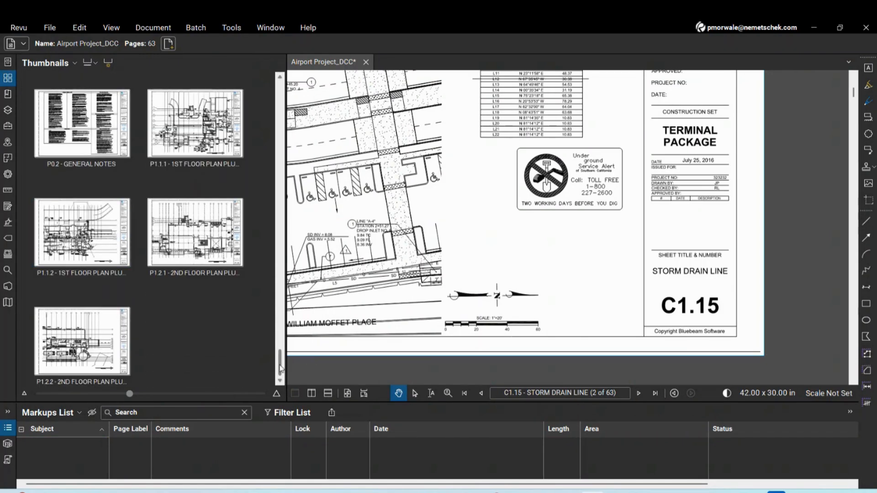
scroll(37, 202, "up", 15)
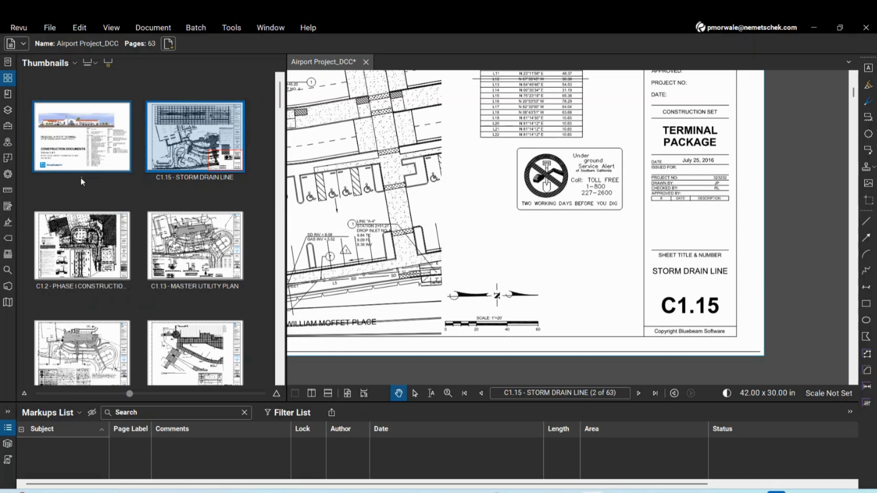
left_click(80, 178)
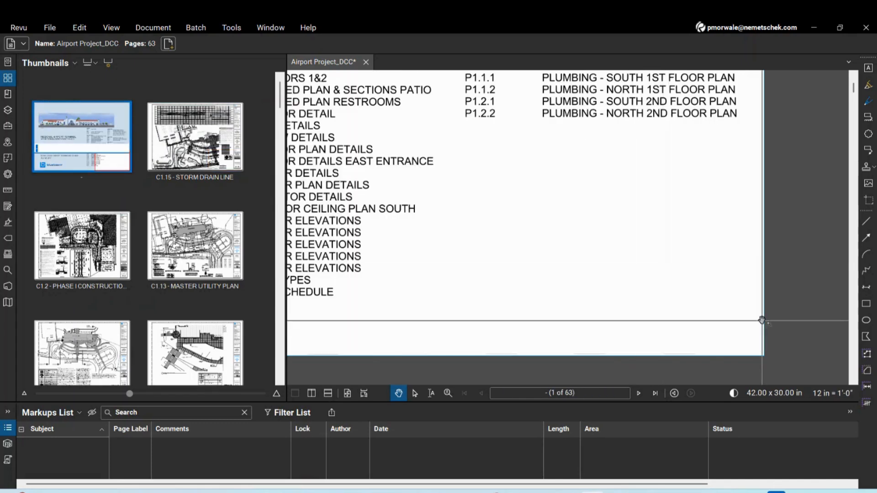
Label the cover page thumbnail 'G0.01 - COVER PAGE'
scroll(721, 324, "down", 5)
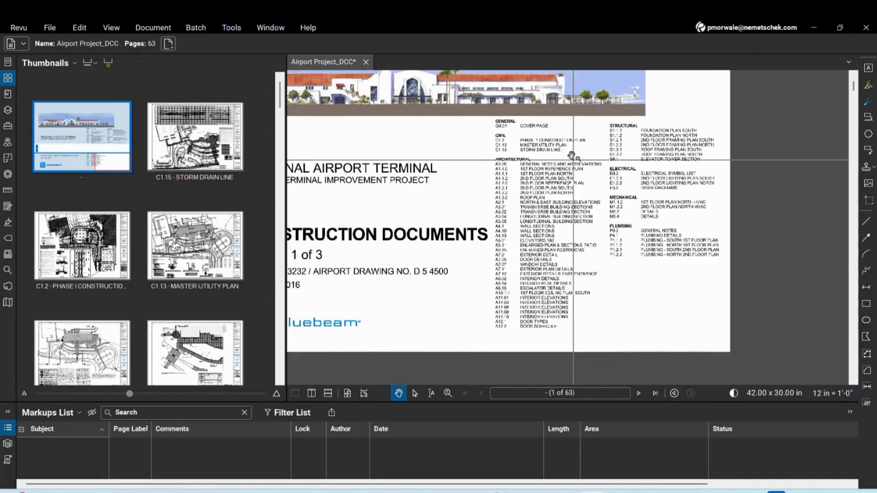
scroll(572, 156, "up", 4)
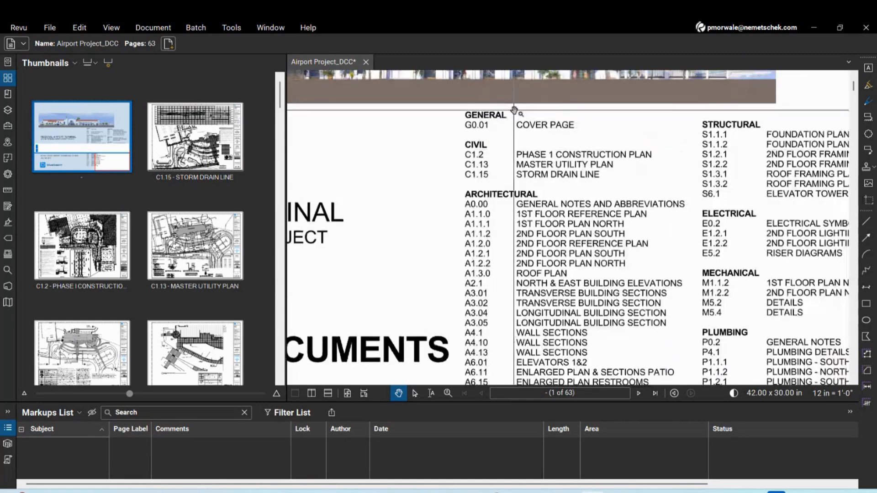
scroll(515, 111, "up", 2)
scroll(545, 247, "down", 3)
scroll(542, 182, "up", 3)
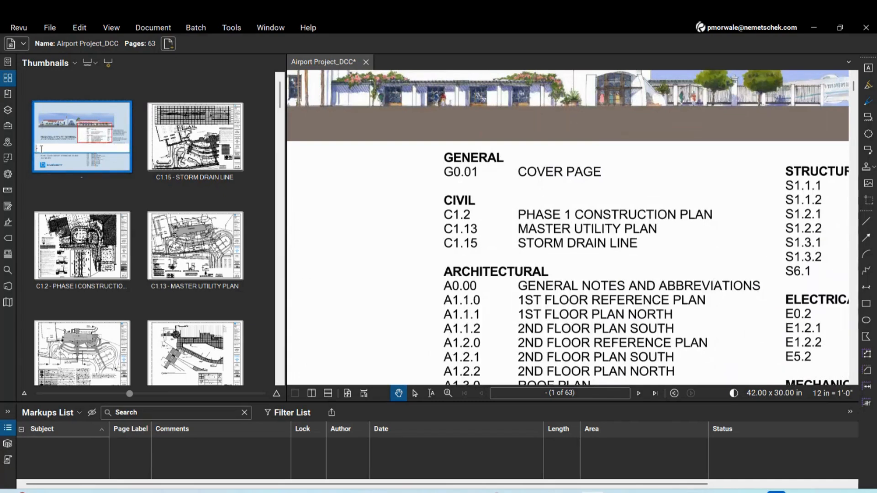
type("G")
type("0-")
type(".01")
type("-")
type(" -")
type(" COVER")
type(" PAGE")
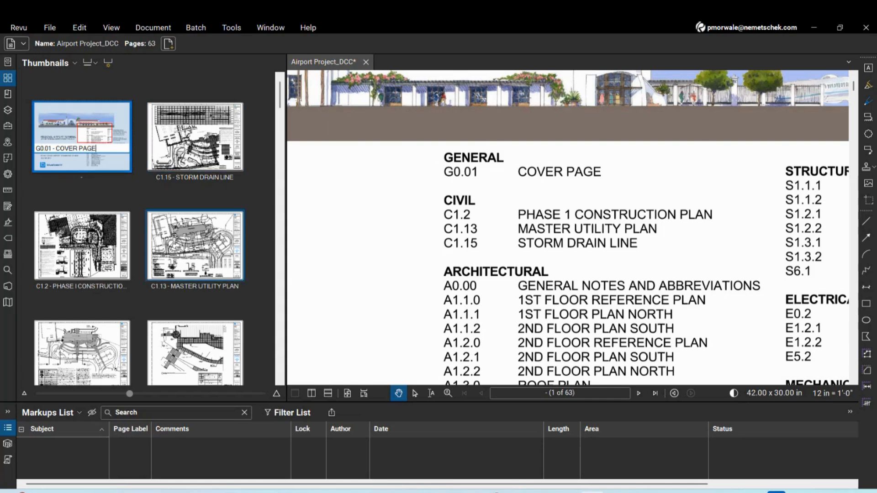
left_click(250, 202)
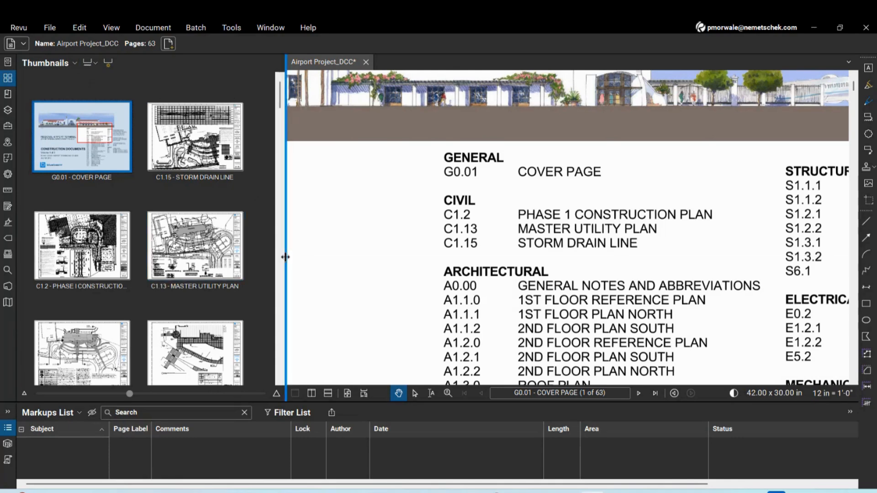
Narrow the Thumbnails panel to a single column and save the set with Ctrl+S
left_click_drag(284, 257, 250, 256)
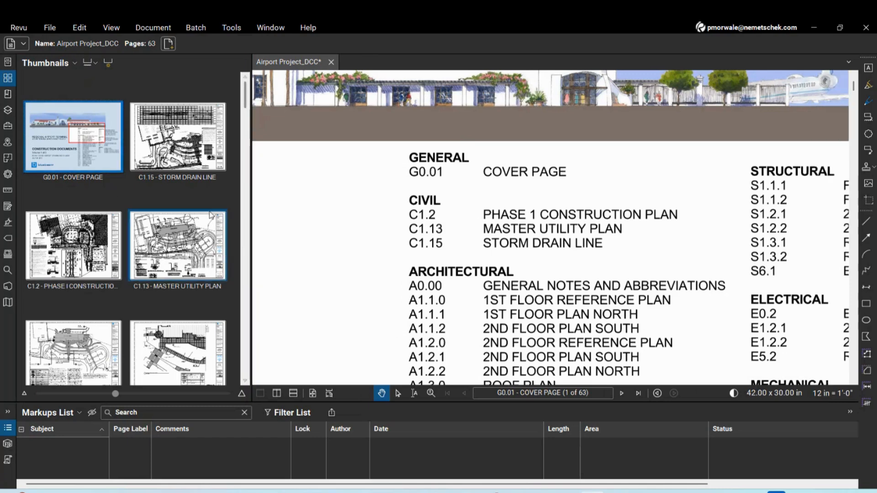
left_click_drag(250, 210, 160, 210)
scroll(82, 247, "down", 20)
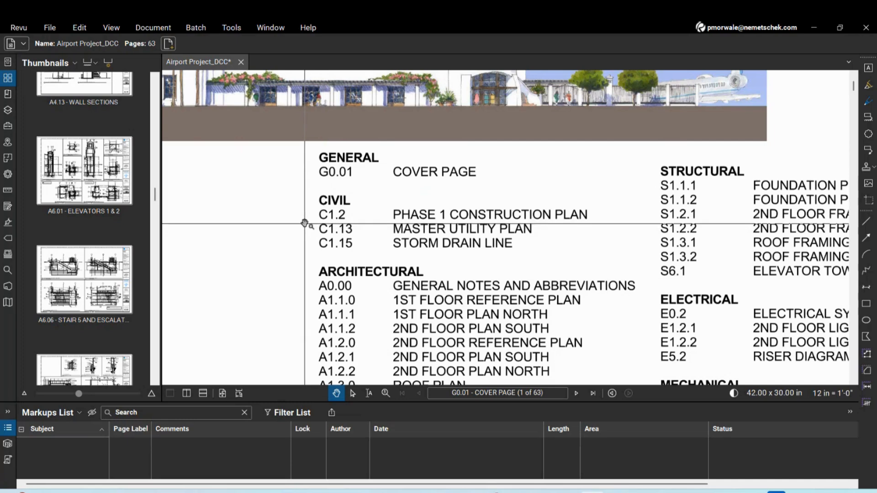
key("ctrl+s")
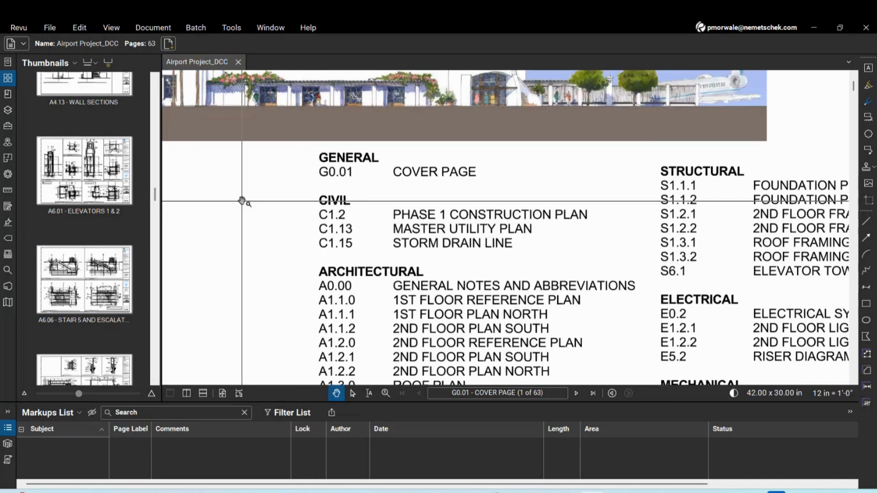
scroll(308, 218, "down", 5)
scroll(489, 264, "up", 2)
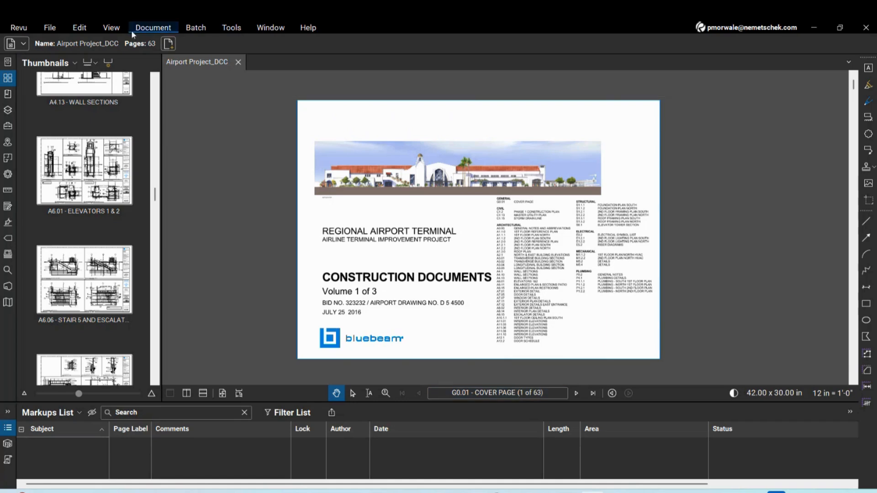
Set up Document > Extract Pages to extract All Pages as separate files
left_click(160, 29)
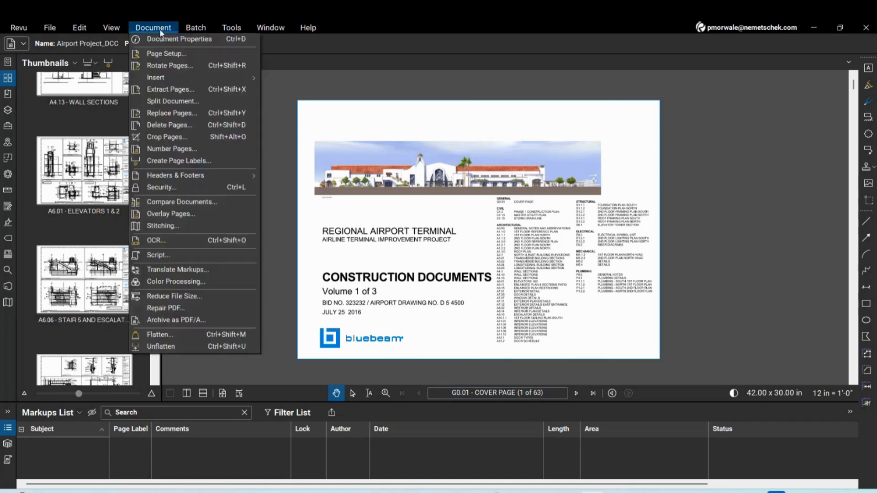
left_click(169, 91)
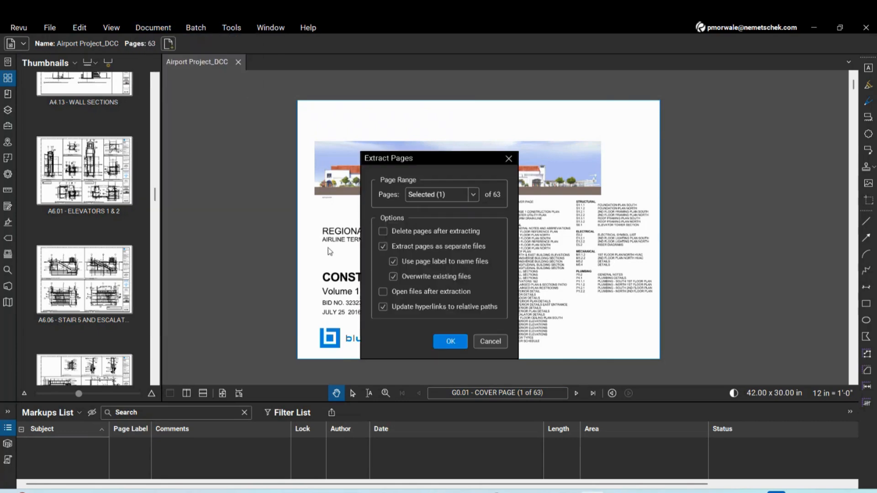
left_click(473, 195)
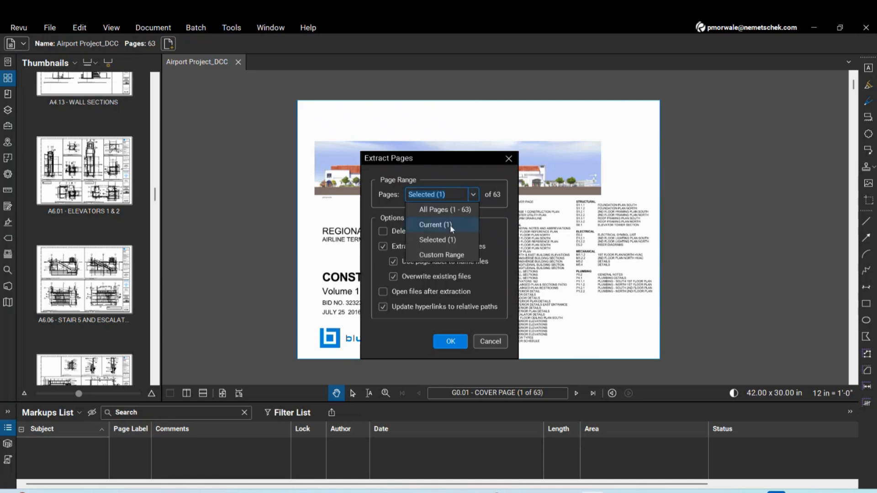
left_click(453, 211)
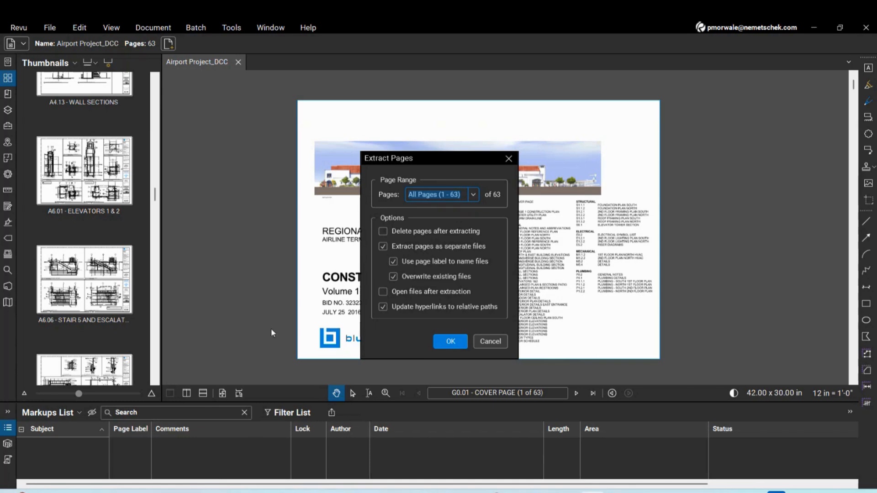
left_click(446, 344)
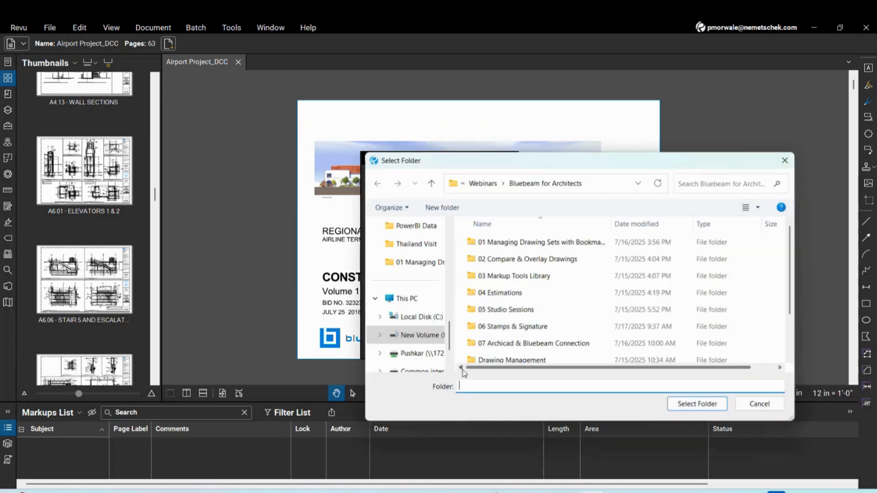
Choose the Extract folder inside 01 Managing Drawing Sets with Bookmarks as the destination
double_click(516, 249)
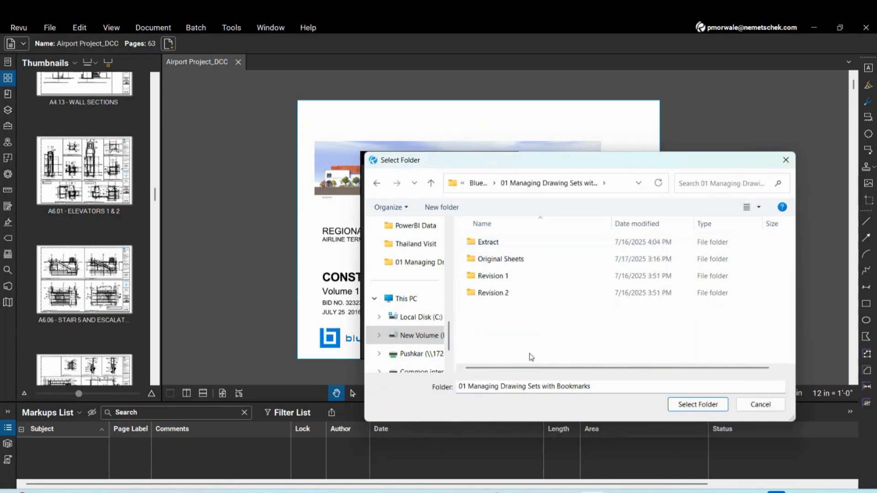
double_click(485, 242)
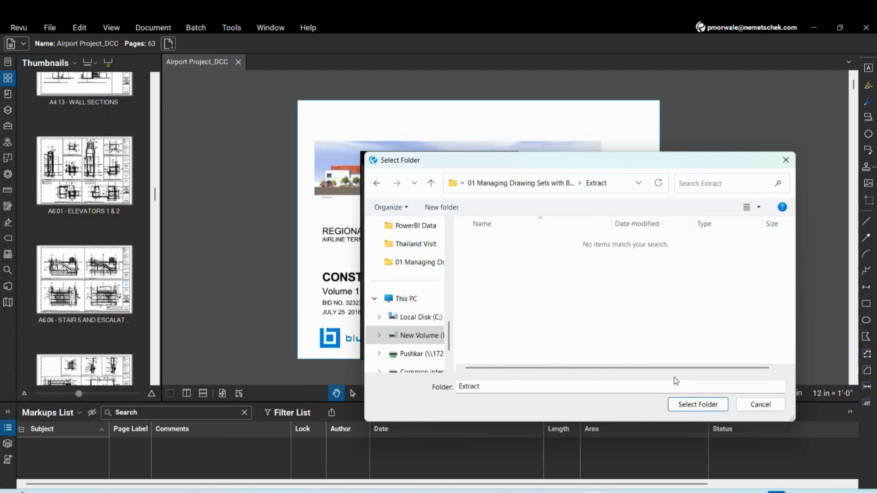
left_click(696, 405)
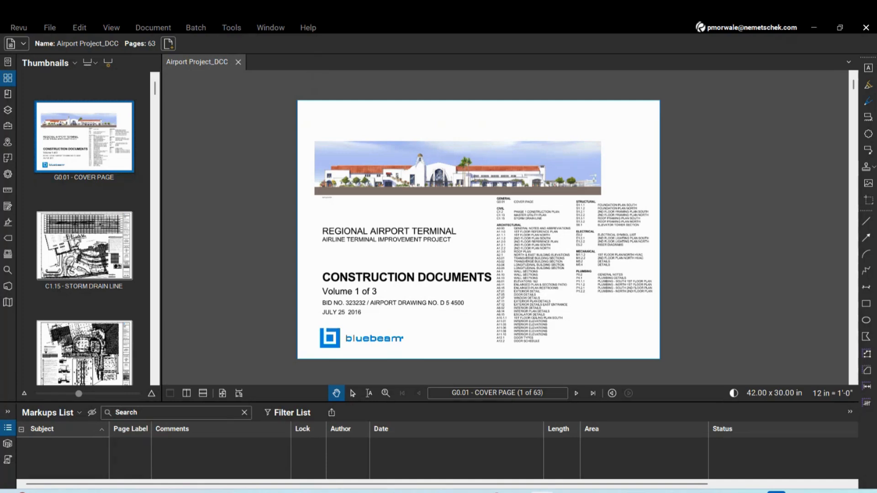
Browse 01 Managing Drawing Sets with Bookmarks > Extract and open A1.1.1 - 1ST FLOOR PLAN -SOUTH.pdf
left_click_drag(876, 201, 337, 146)
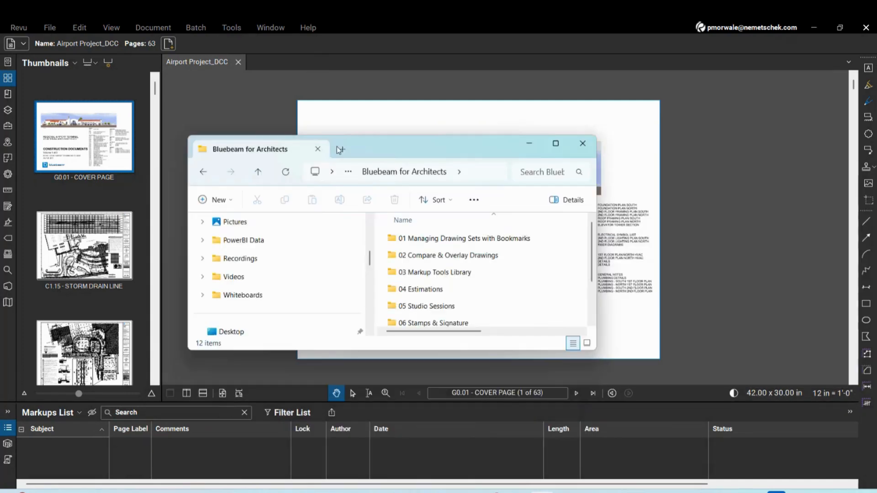
double_click(381, 143)
double_click(252, 123)
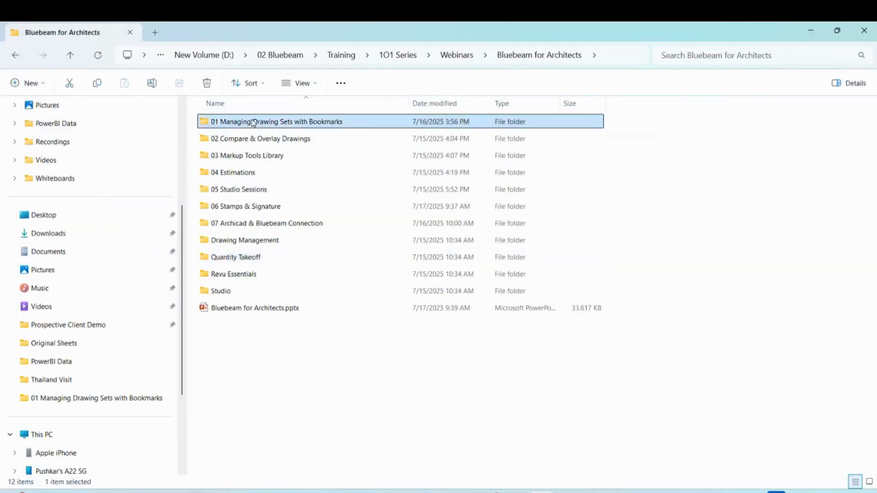
double_click(229, 122)
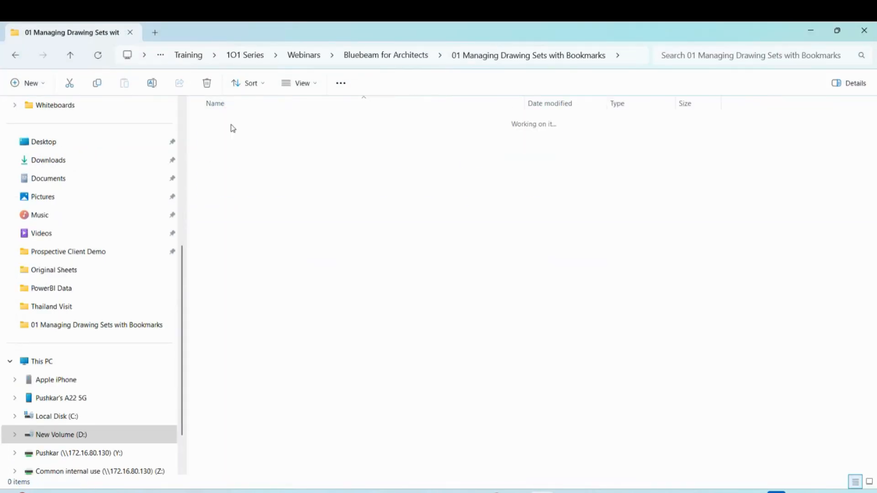
scroll(347, 274, "down", 13)
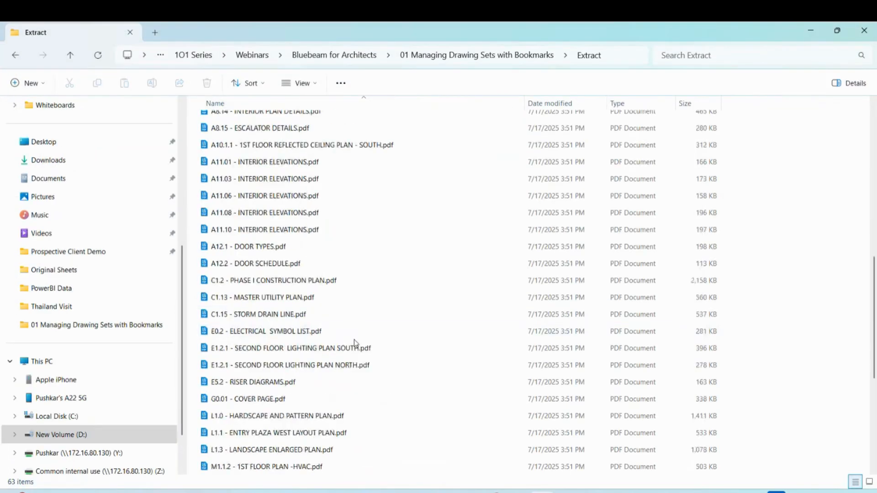
scroll(355, 342, "up", 13)
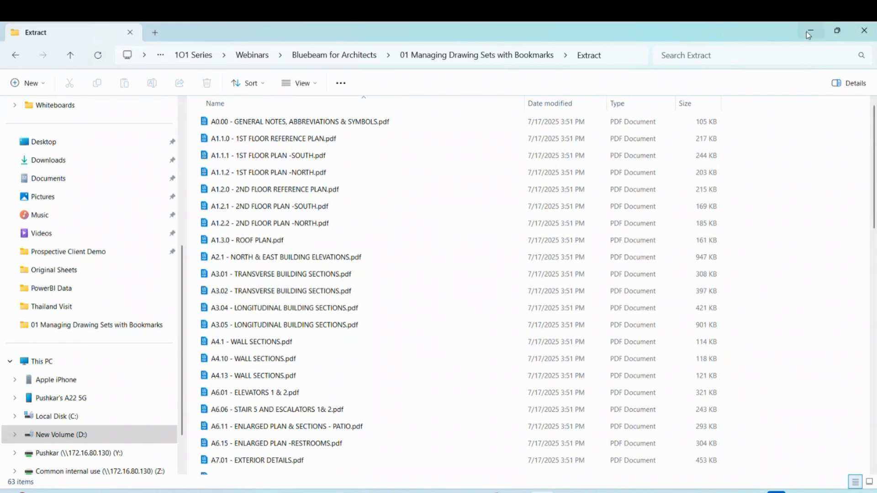
double_click(264, 155)
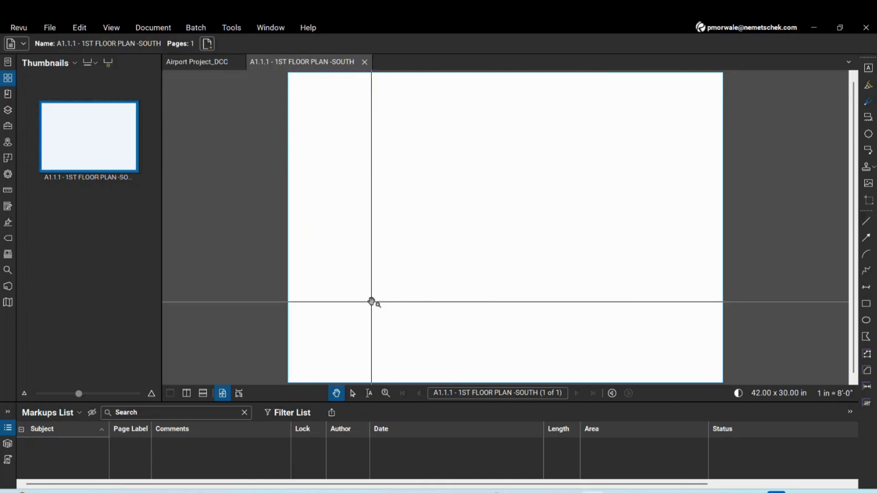
Close the A1.1.1 - 1ST FLOOR PLAN -SOUTH tab, then the Airport Project_DCC tab
scroll(710, 376, "up", 3)
scroll(710, 375, "up", 2)
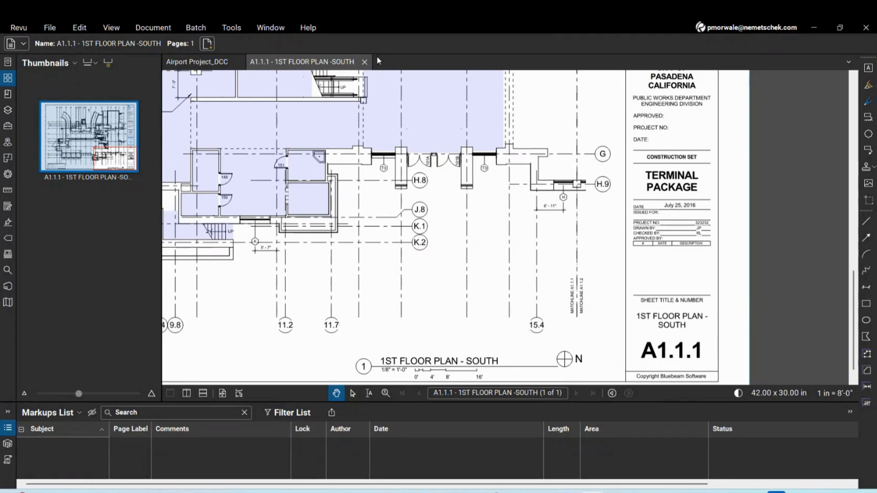
left_click(365, 61)
left_click(236, 61)
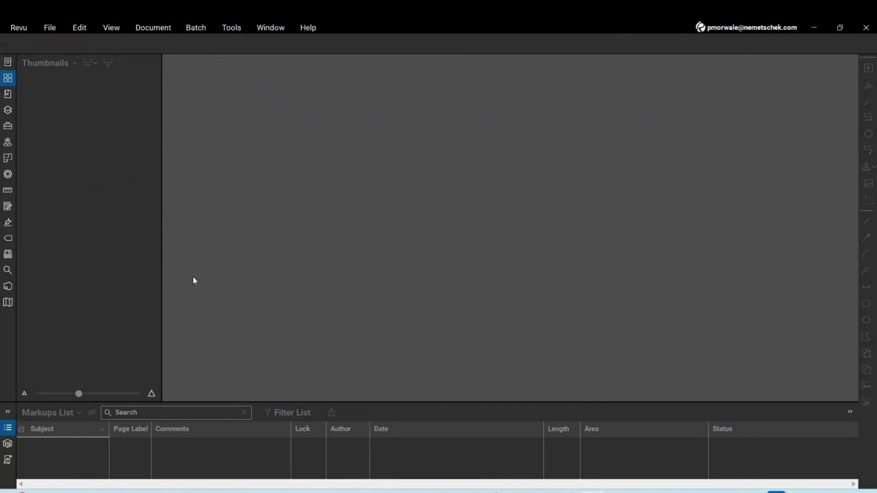
In the Sets panel, start a new set via Sets > New Set
left_click(9, 255)
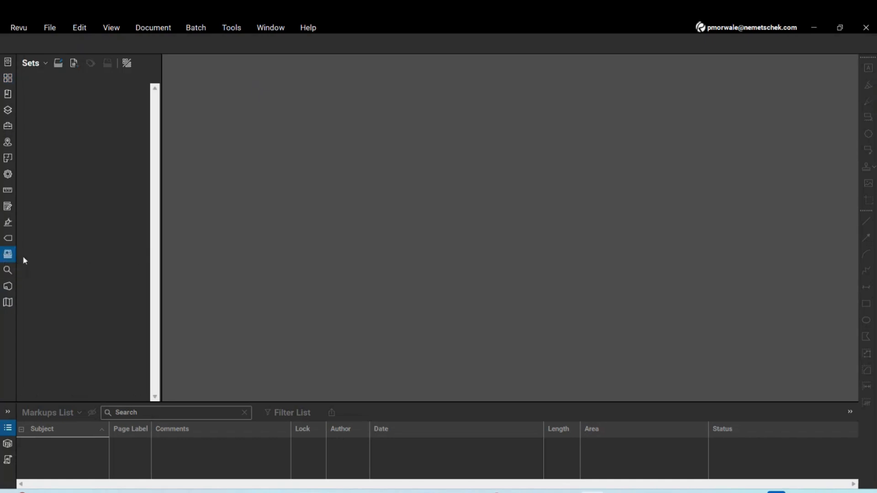
left_click(73, 63)
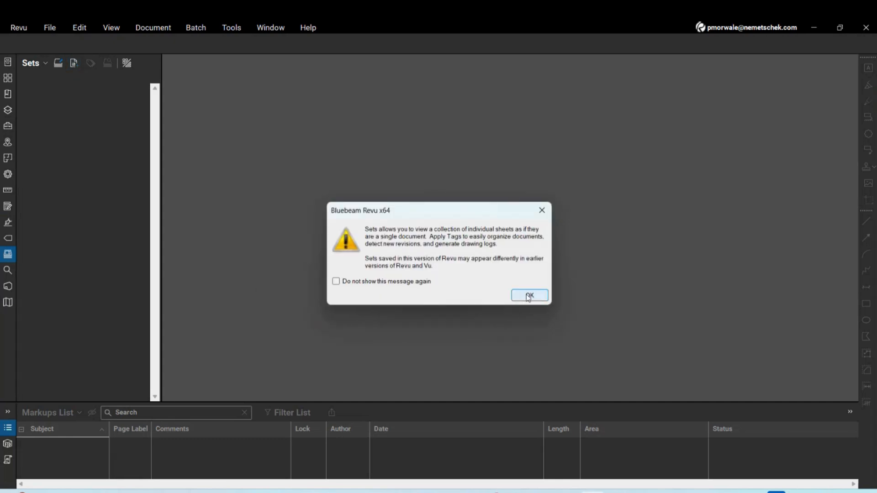
left_click(542, 210)
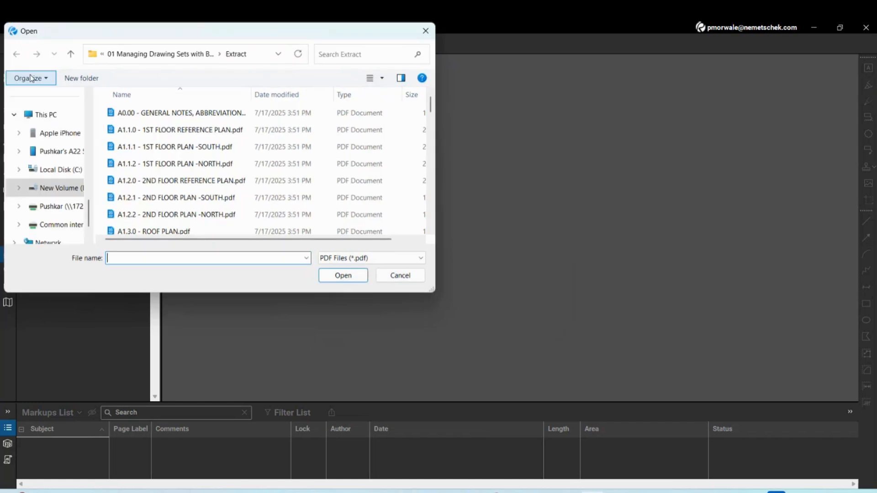
left_click(411, 281)
left_click(31, 63)
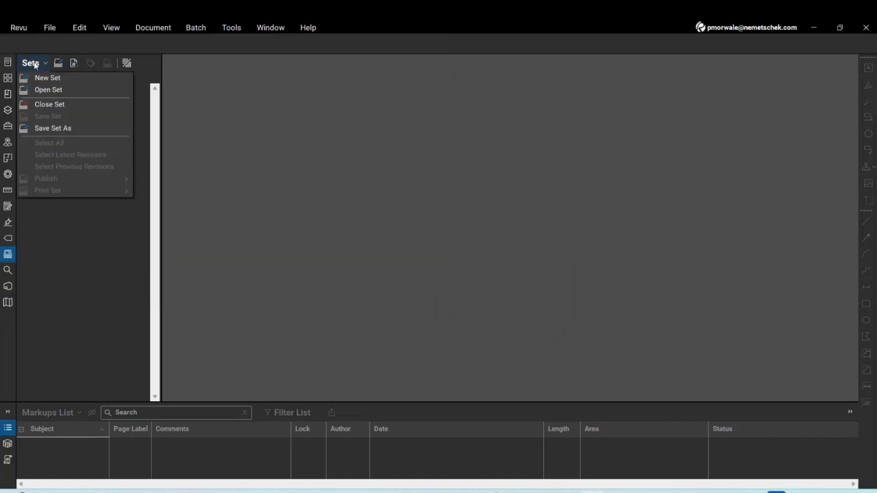
left_click(44, 84)
left_click(528, 296)
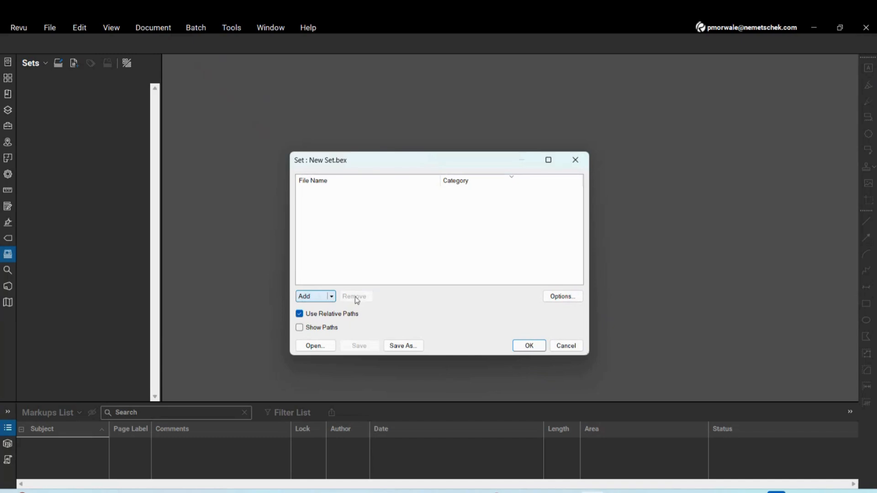
Add every sheet PDF from A0.00 to S6.1 in Extract and save the new set
left_click(323, 297)
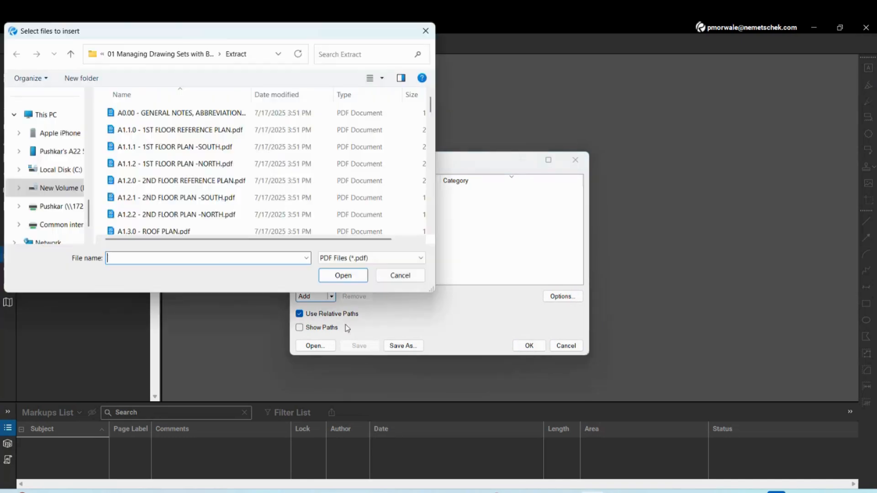
left_click(174, 113)
scroll(274, 196, "down", 15)
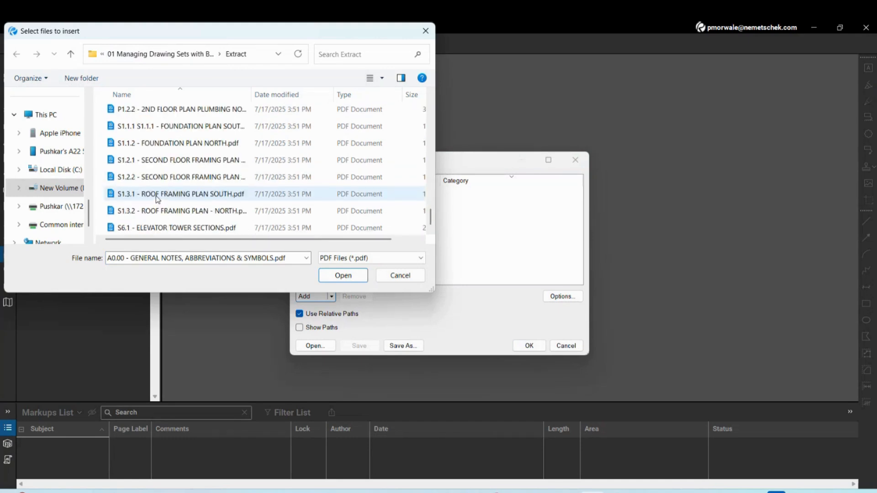
left_click(149, 229, "shift")
left_click(352, 276)
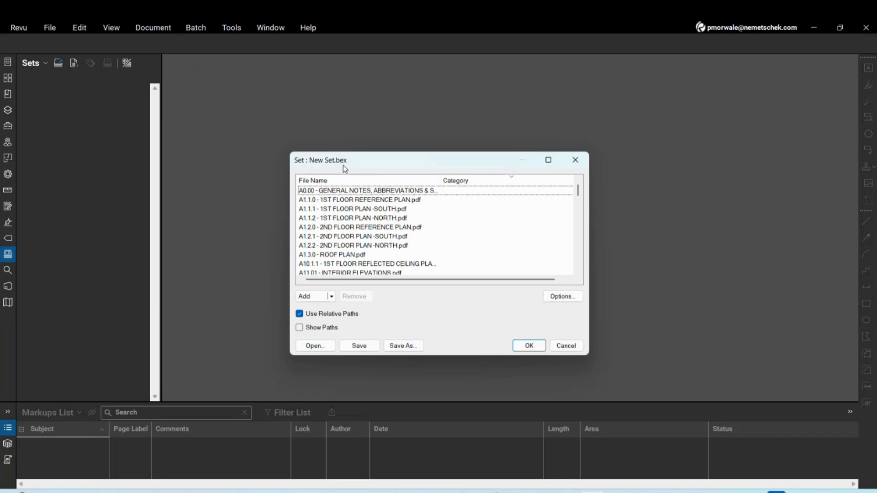
left_click(403, 346)
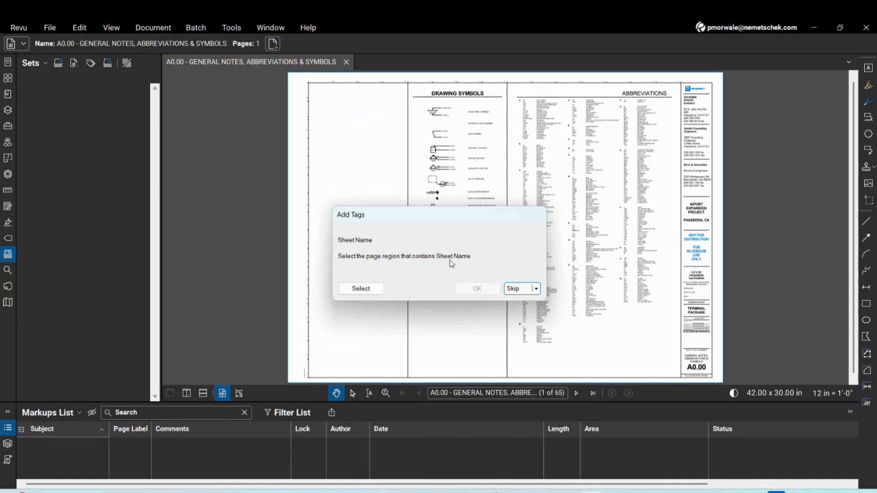
Tag the sheet names from the title blocks: GENERAL NOTES on A0.00 and COVER PAGE on G0.01
left_click(378, 291)
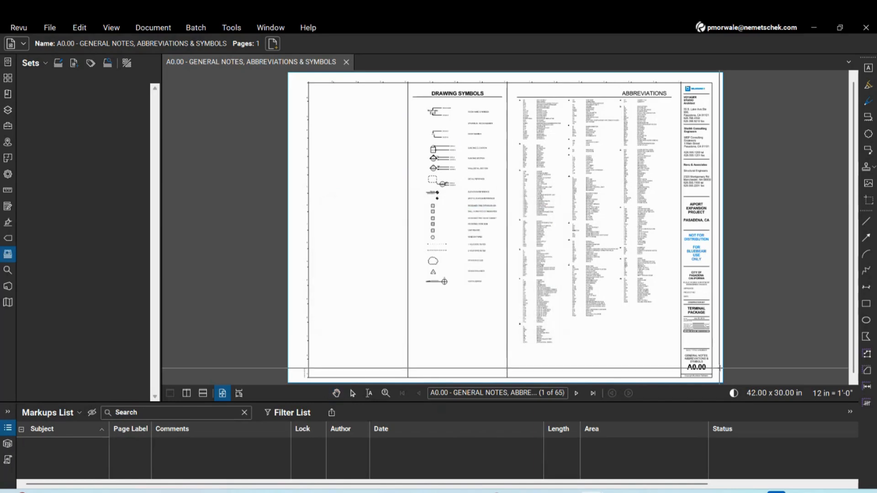
scroll(621, 340, "up", 5)
scroll(615, 312, "down", 2)
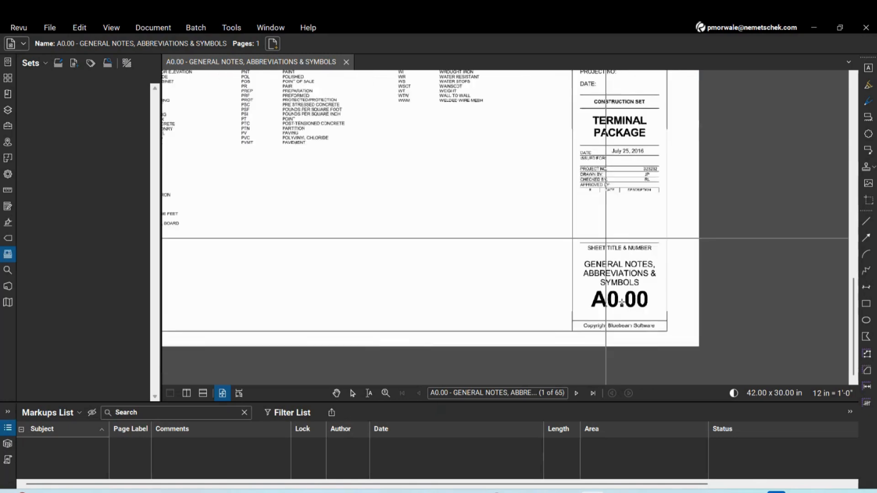
scroll(562, 274, "up", 4)
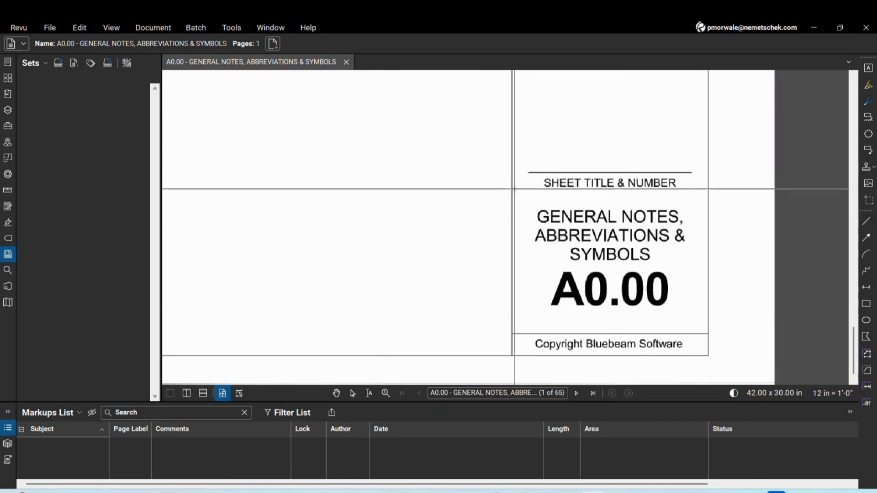
left_click_drag(513, 191, 706, 268)
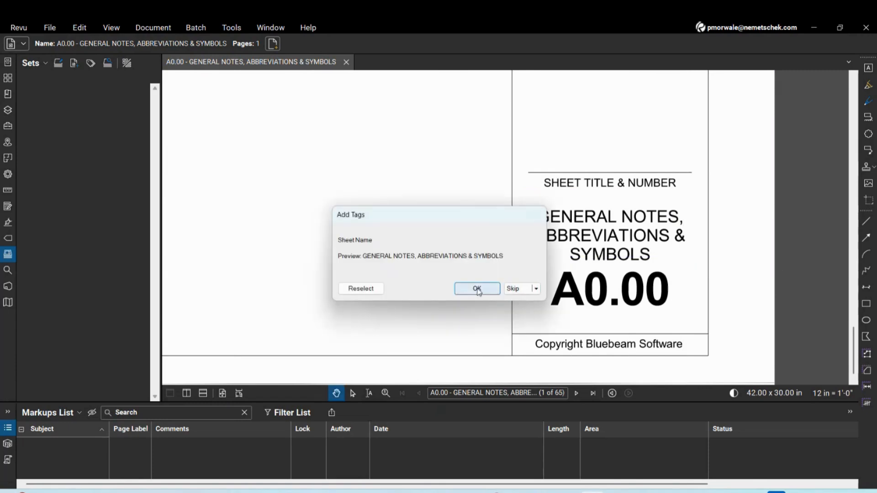
left_click(477, 291)
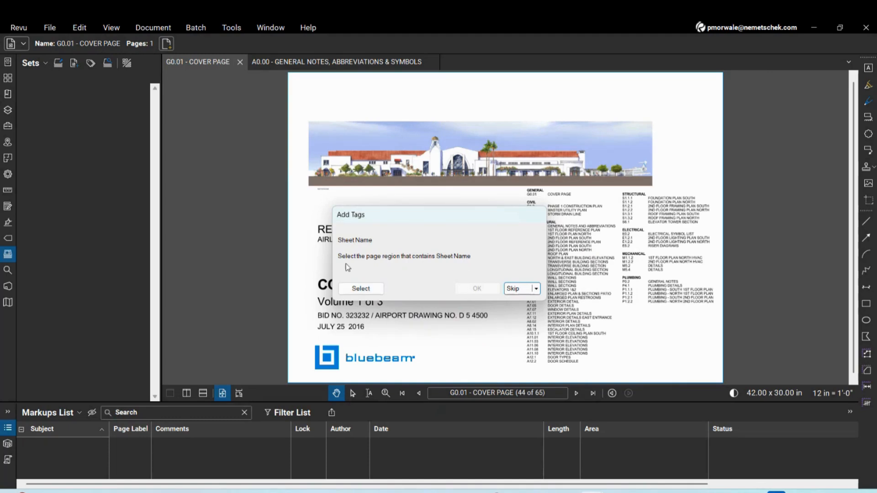
left_click(361, 288)
scroll(498, 182, "up", 4)
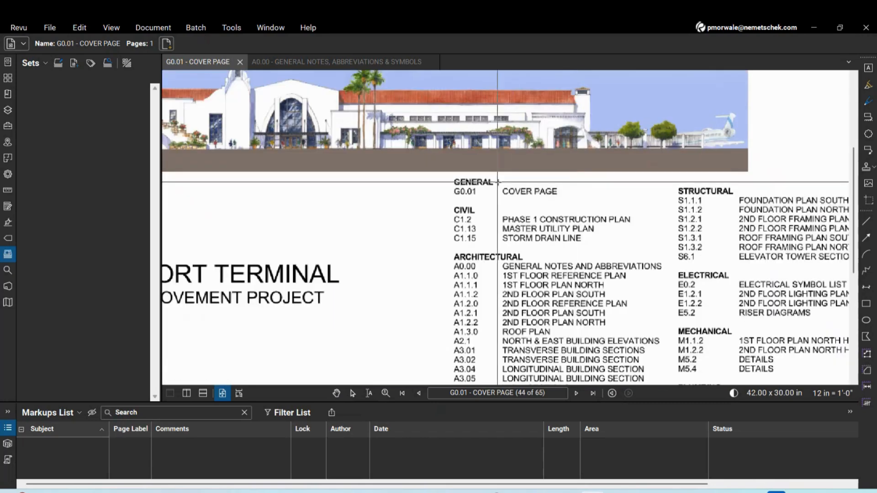
left_click_drag(501, 186, 561, 197)
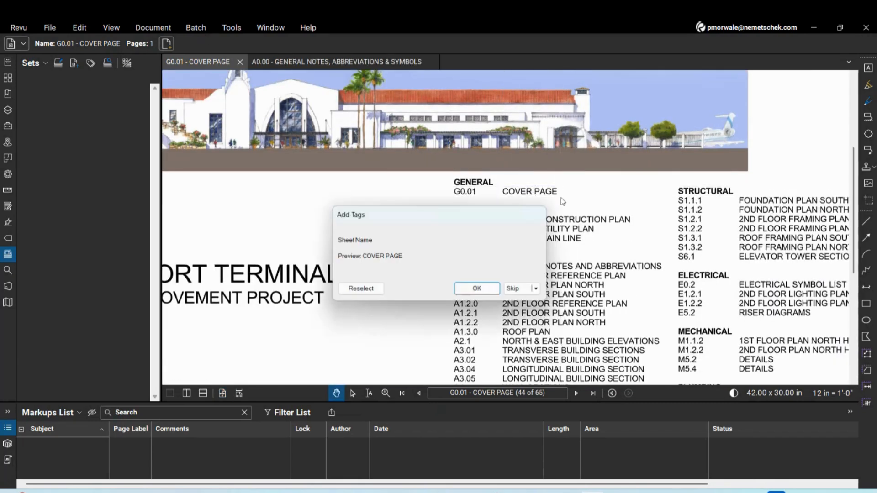
left_click(477, 289)
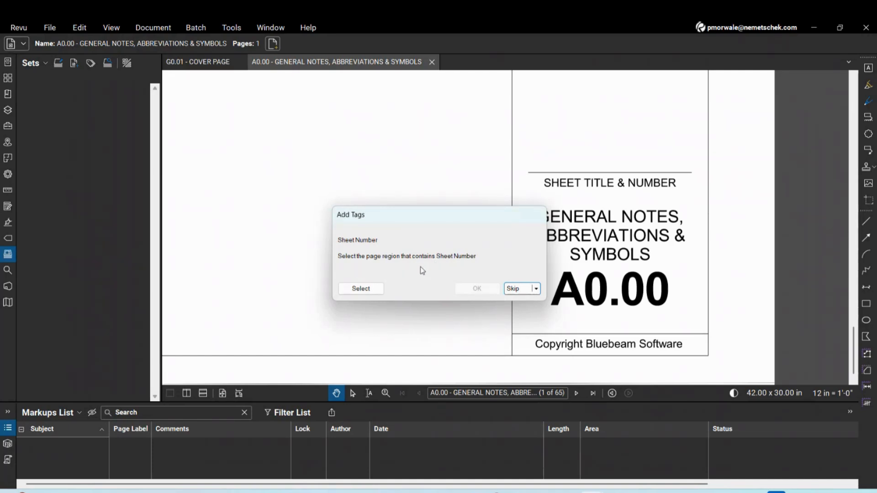
Tag sheet numbers A0.00 and G0.01 from the title blocks and apply tags to all sheets
left_click(361, 288)
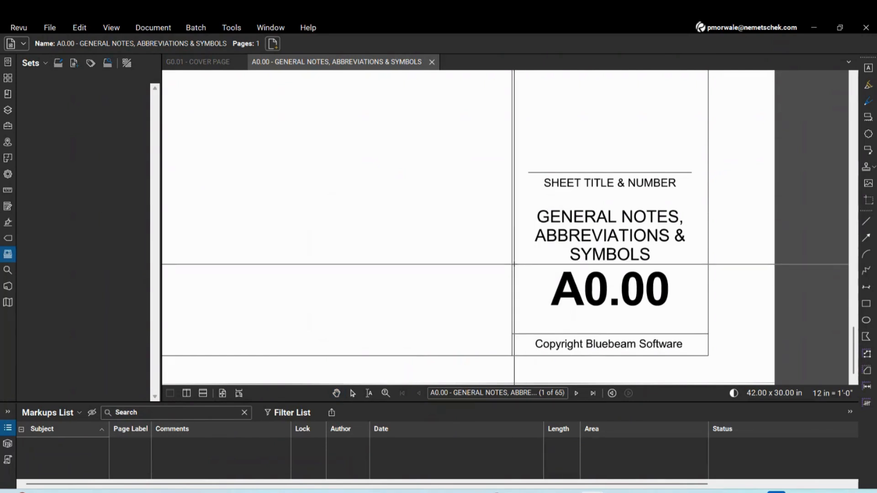
left_click_drag(513, 264, 706, 330)
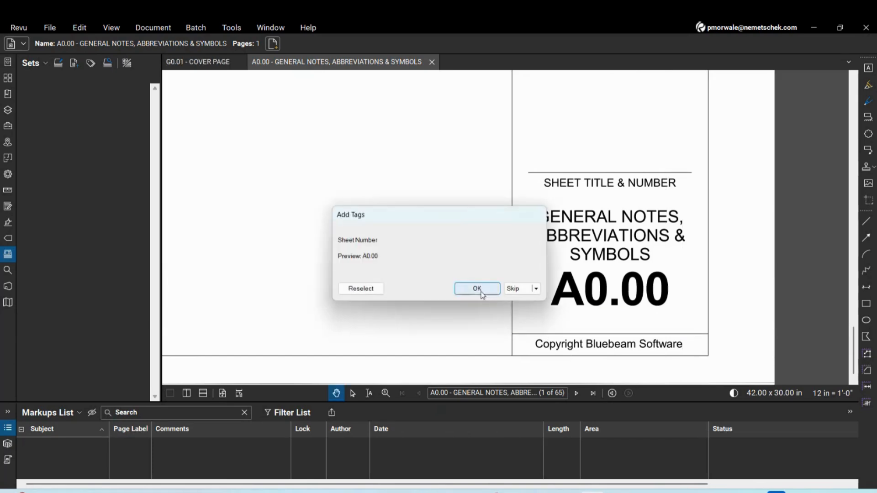
left_click(477, 289)
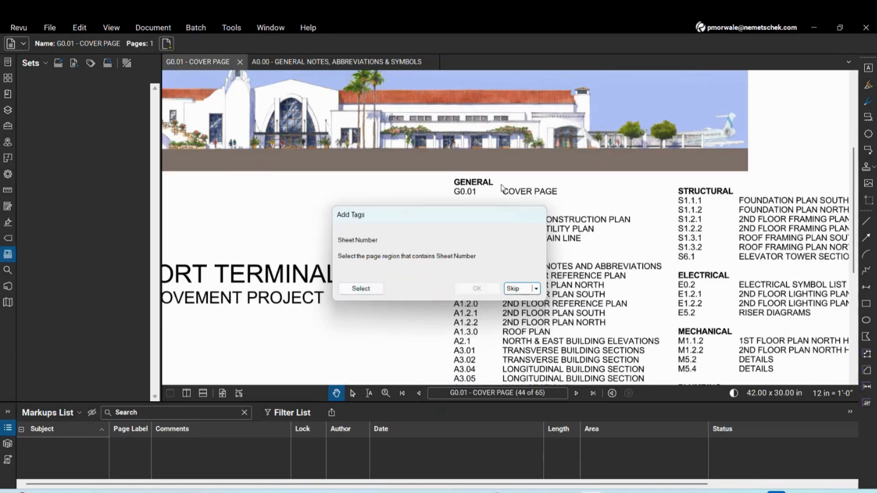
left_click(359, 288)
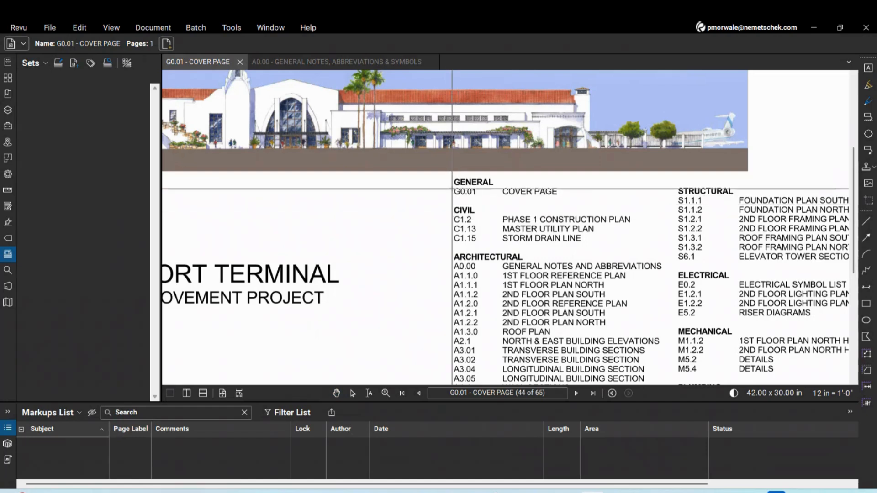
left_click_drag(452, 187, 488, 202)
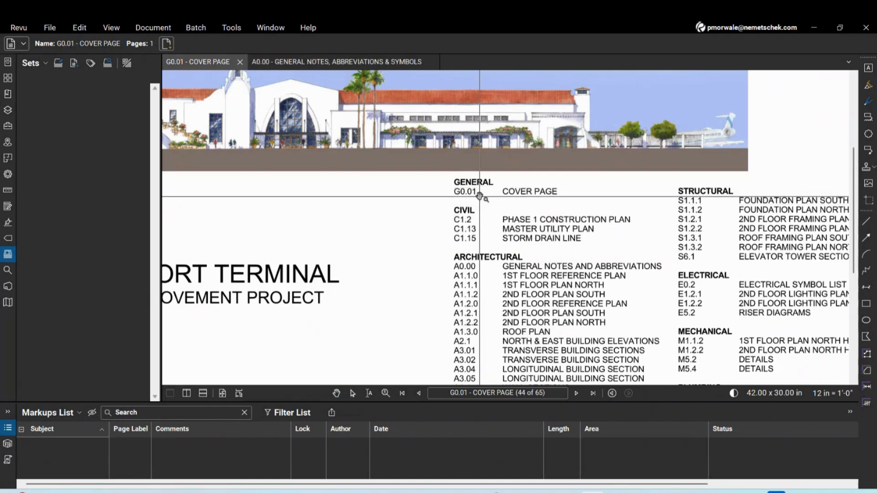
left_click(482, 291)
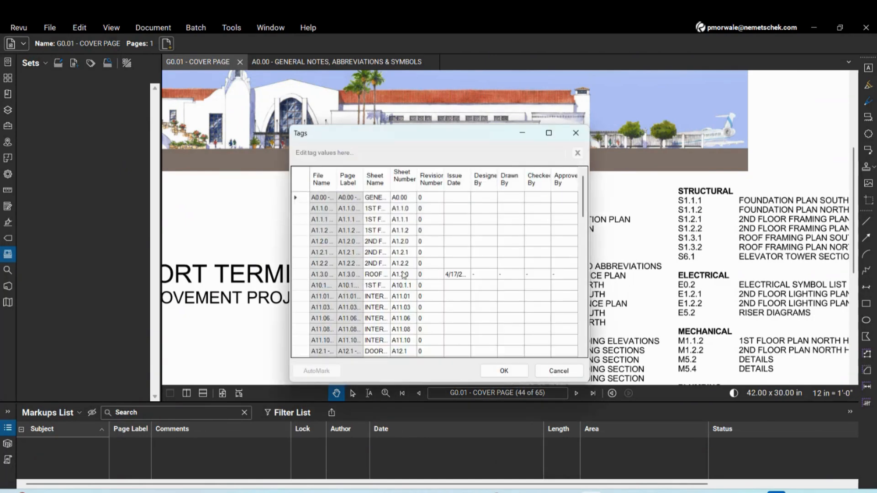
scroll(411, 242, "down", 7)
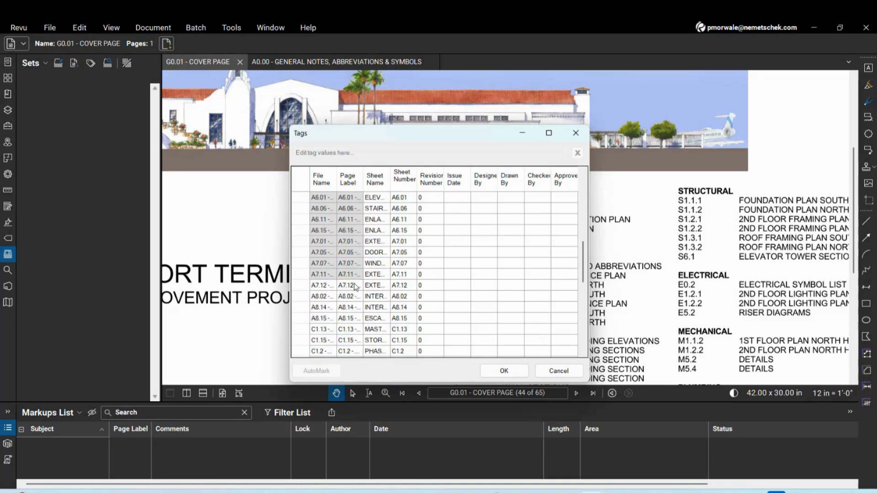
left_click(502, 371)
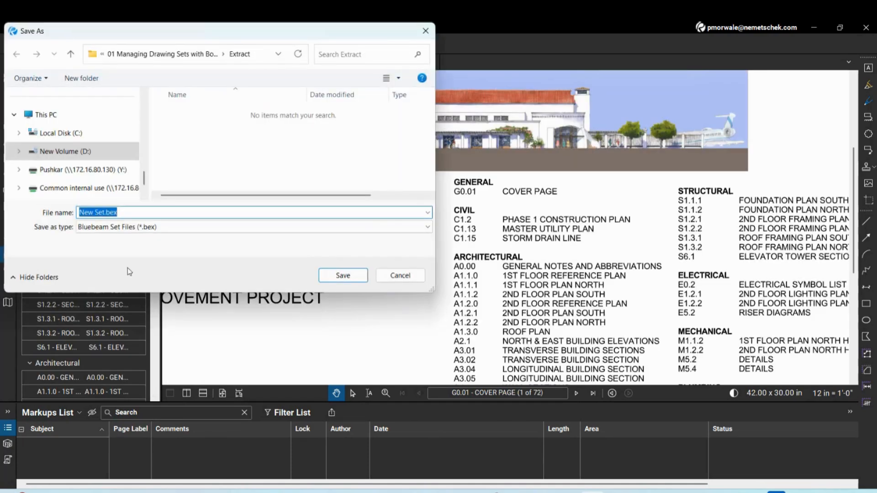
Save New Set.bex in the folder above Extract and accept the reassigned discipline categories
left_click(209, 54)
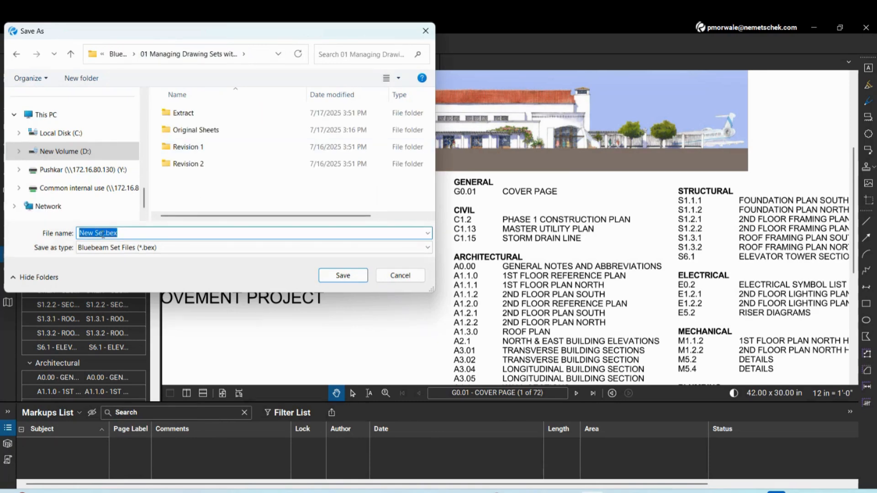
left_click(348, 278)
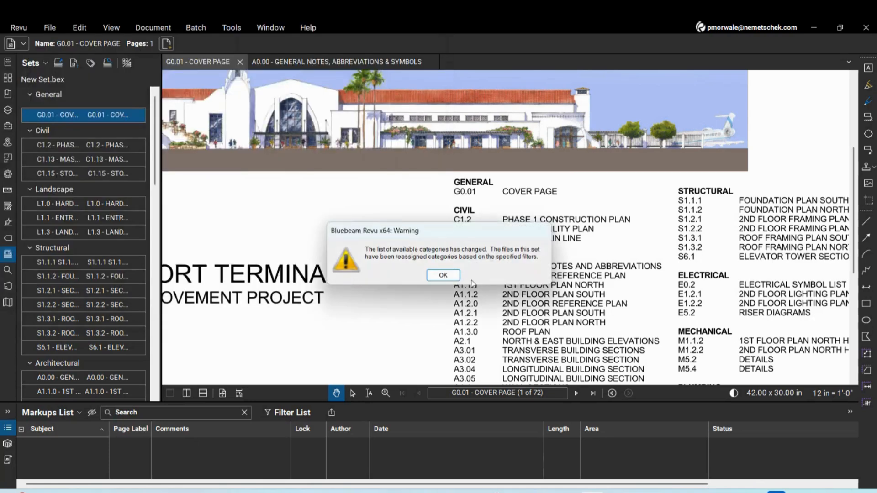
left_click(443, 276)
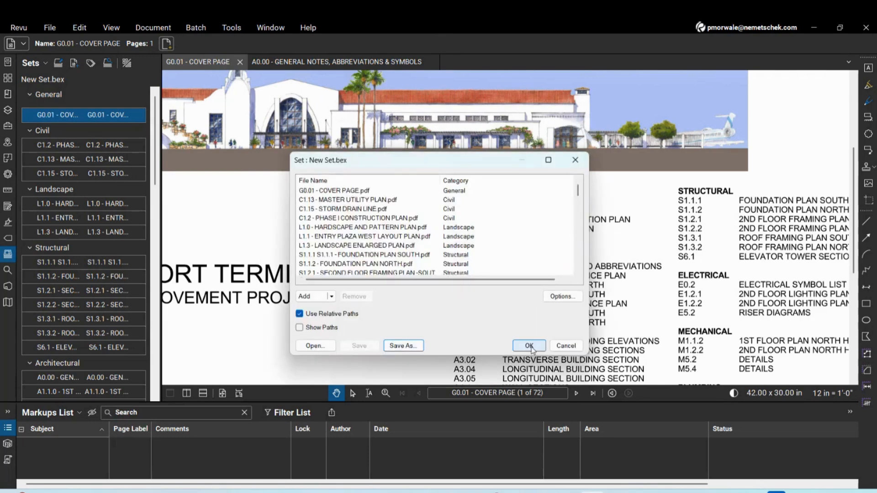
left_click(530, 347)
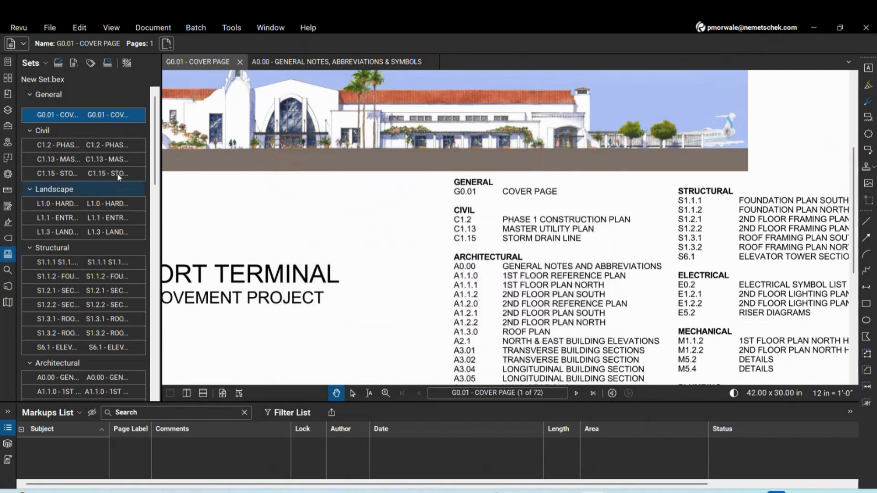
Close the cover page and A0.00 general notes sheets
left_click(239, 62)
left_click(345, 61)
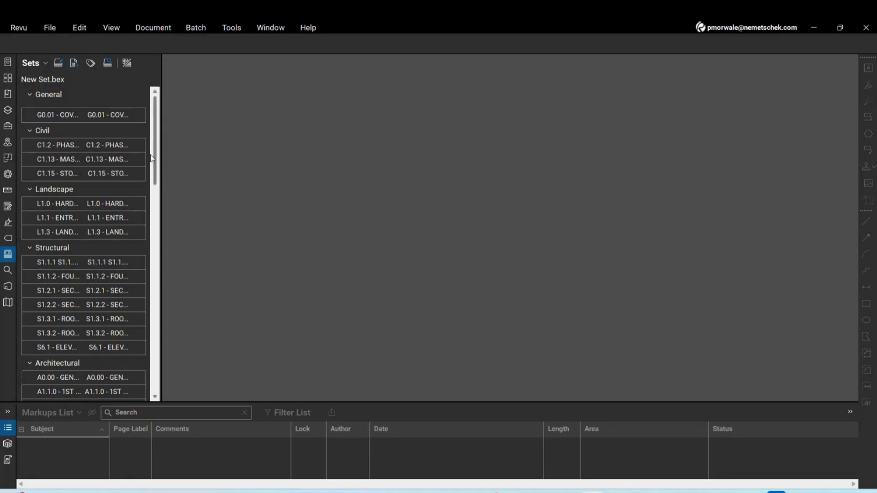
mouse_move(155, 160)
left_mouse_down()
mouse_move(165, 371)
mouse_move(153, 146)
left_mouse_up()
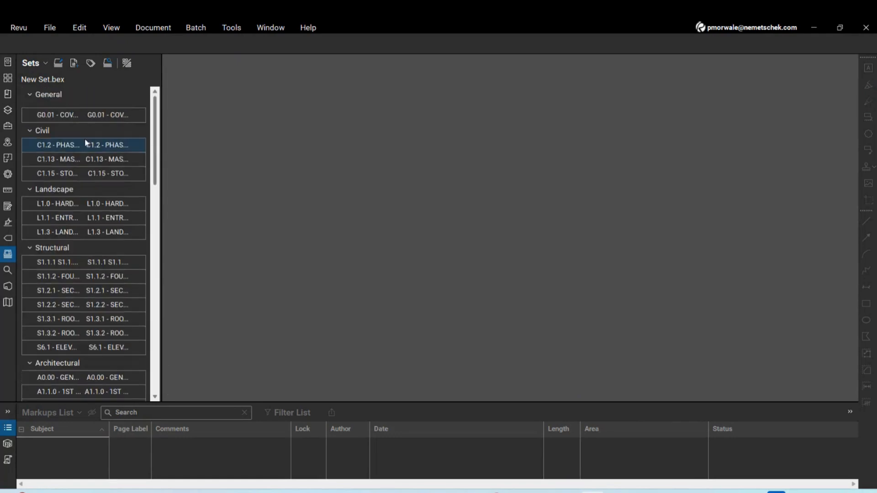
Add A1.1.1 SOUTH_REV 1.pdf from Revision 1, keeping tags, copying markups and superseding the original
left_click(74, 64)
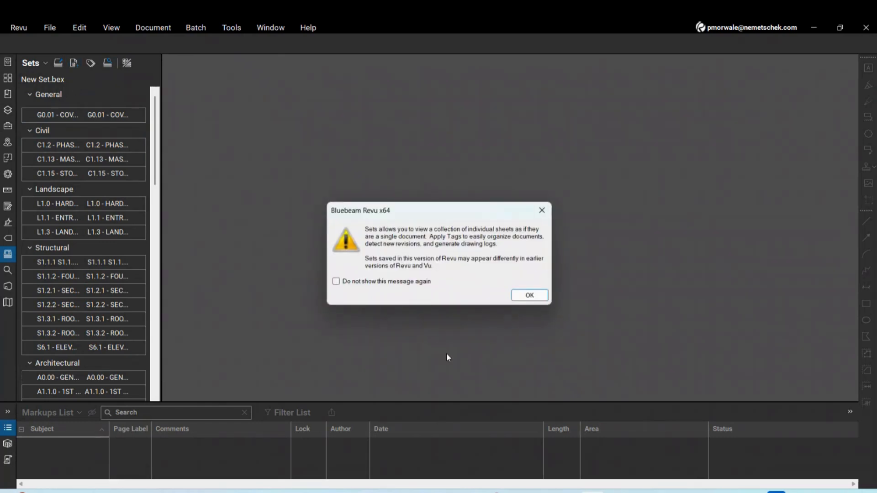
key("Return")
left_click(171, 55)
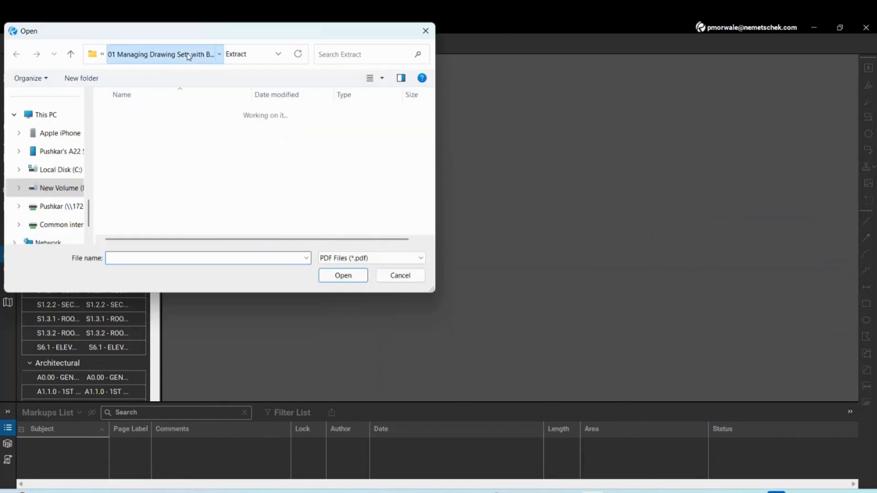
double_click(139, 147)
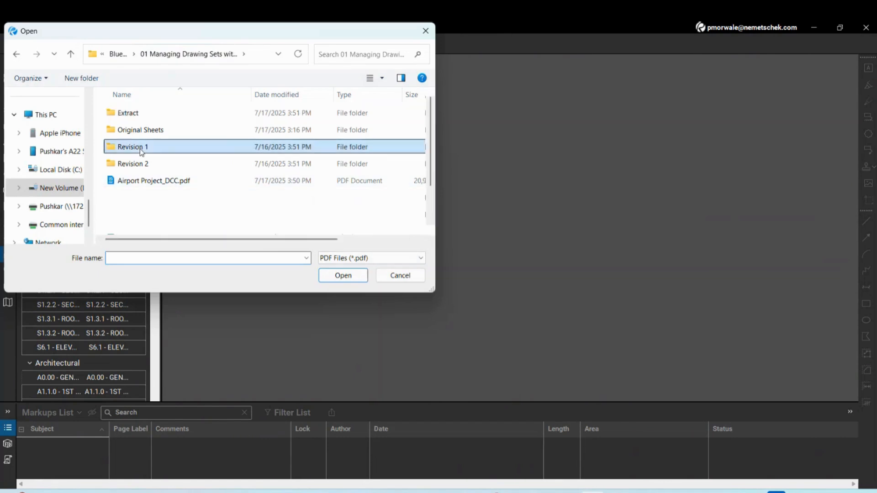
left_click_drag(275, 33, 542, 93)
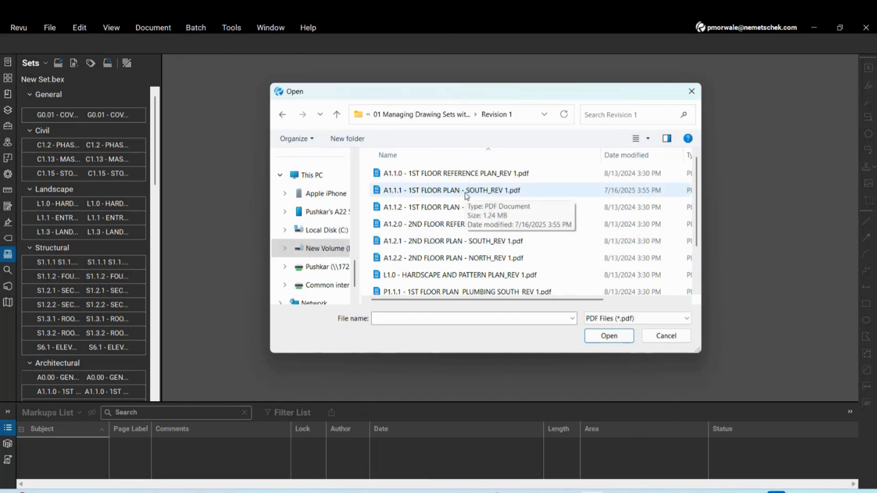
left_click(504, 196)
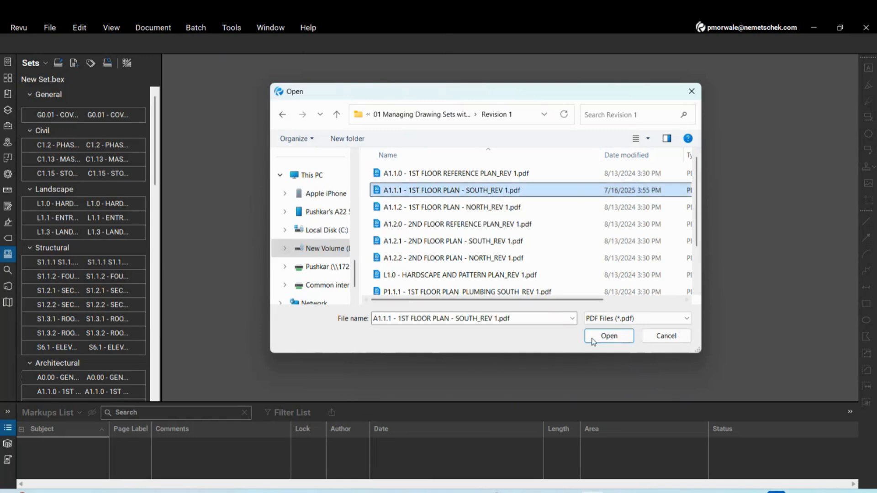
left_click(613, 336)
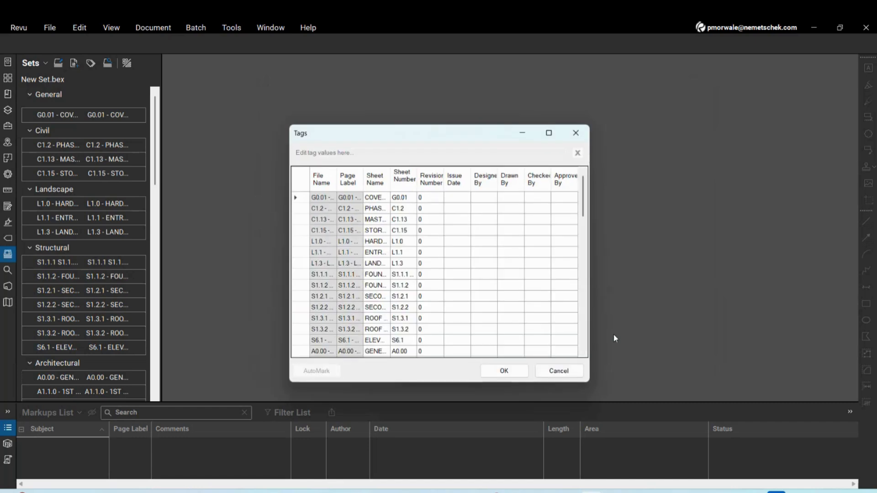
left_click(501, 373)
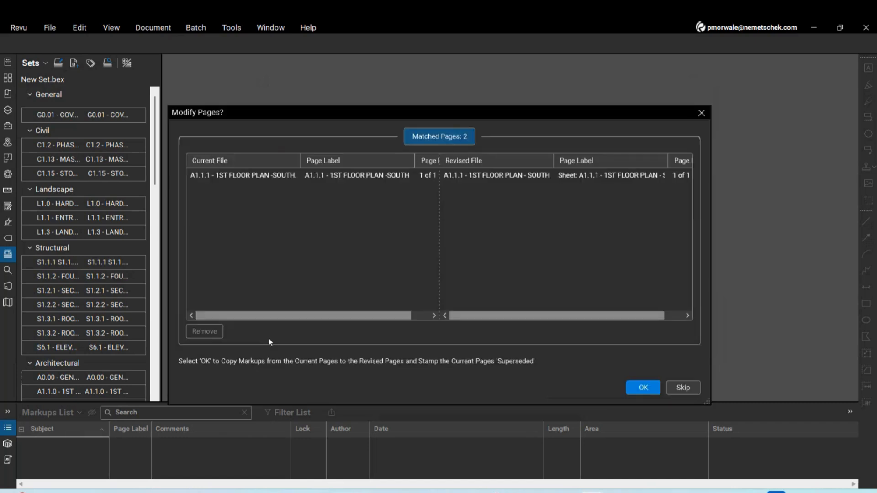
left_click(486, 178)
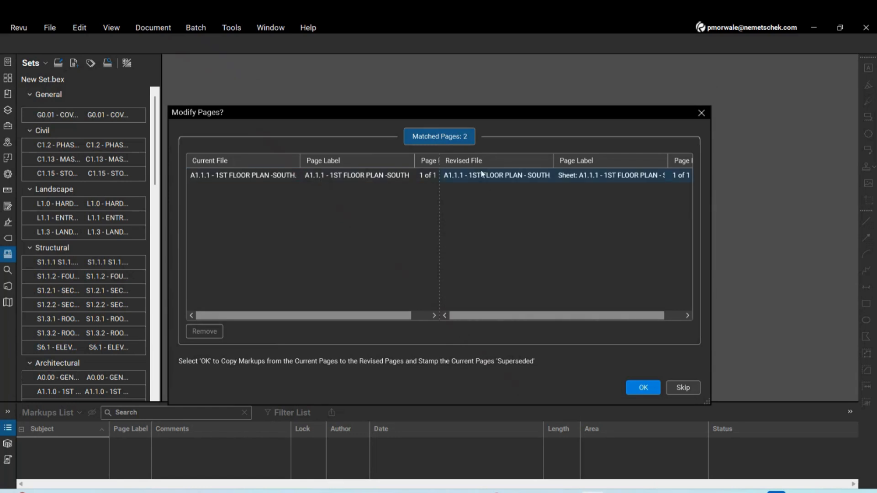
left_click(640, 388)
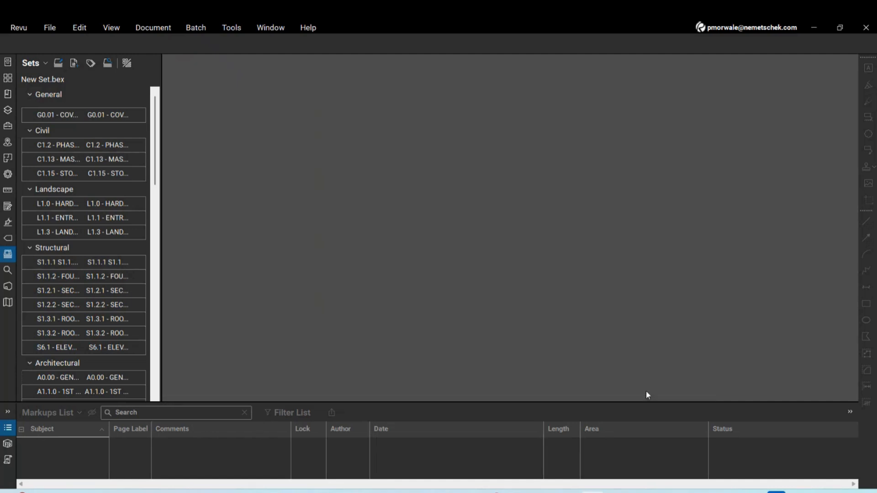
Open A1.1.1's original version to inspect its SUPERSEDED stamp, then switch to Revision 1
left_click(155, 397)
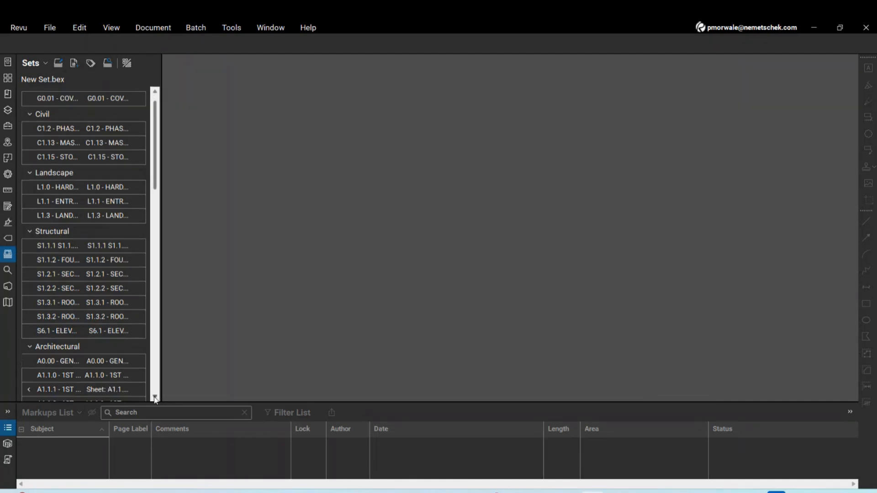
scroll(155, 398, "down", 2)
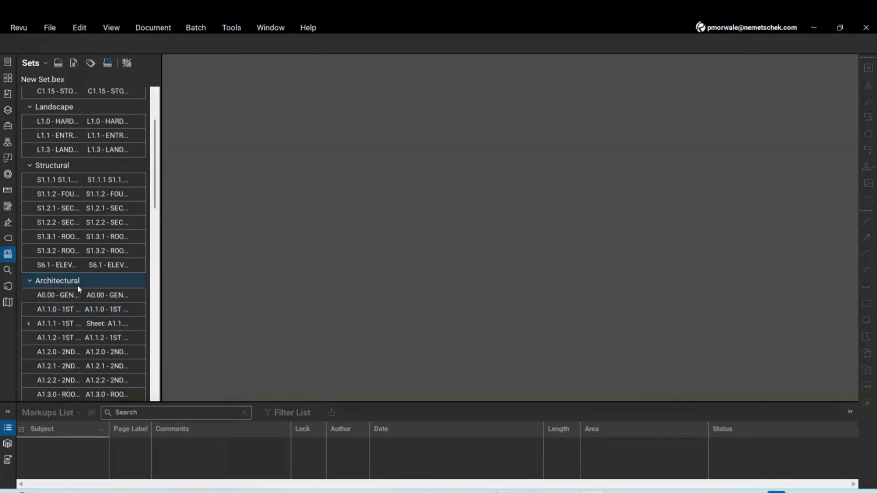
mouse_move(78, 295)
mouse_move(77, 313)
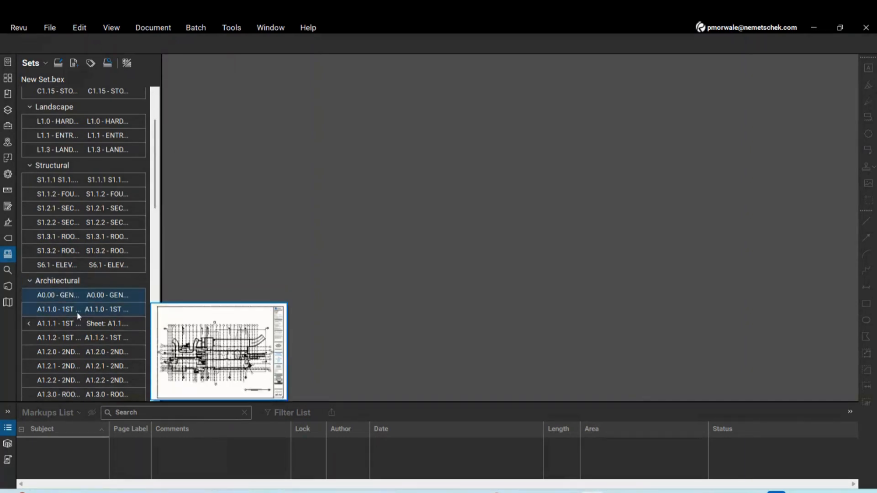
left_click(28, 323)
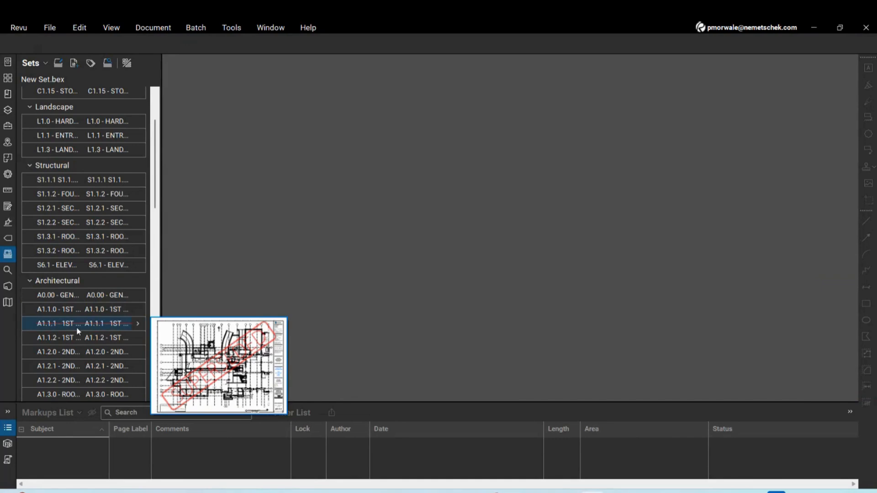
left_click(59, 327)
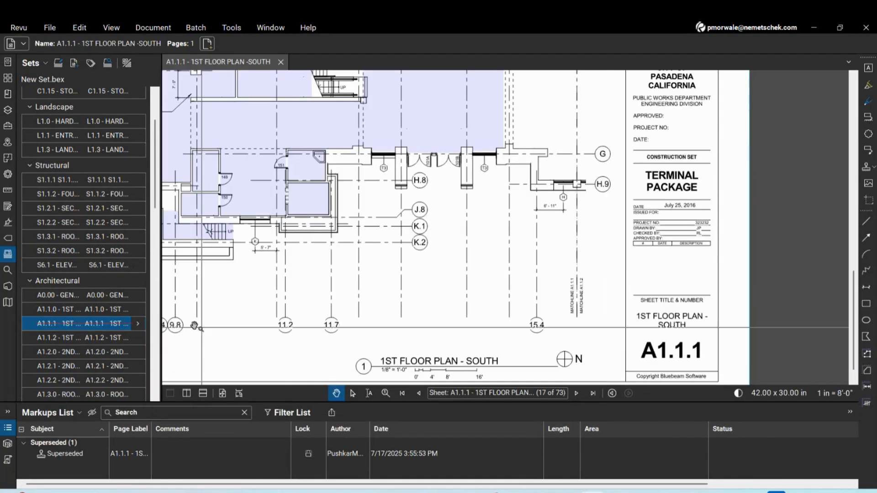
scroll(680, 288, "down", 3)
scroll(680, 288, "down", 2)
scroll(589, 237, "up", 1)
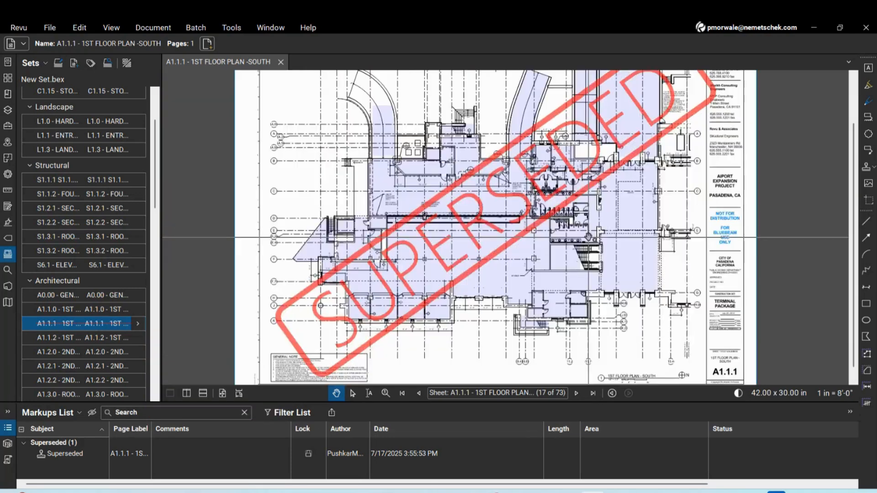
scroll(733, 341, "up", 2)
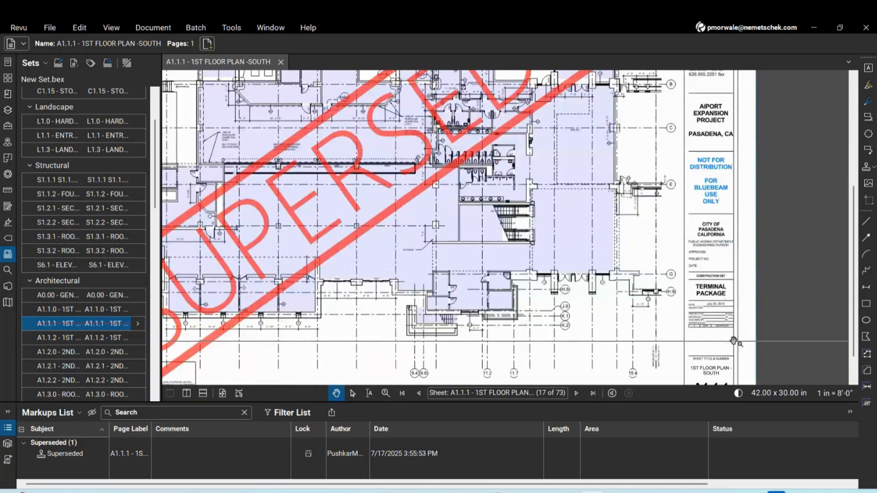
left_click(138, 324)
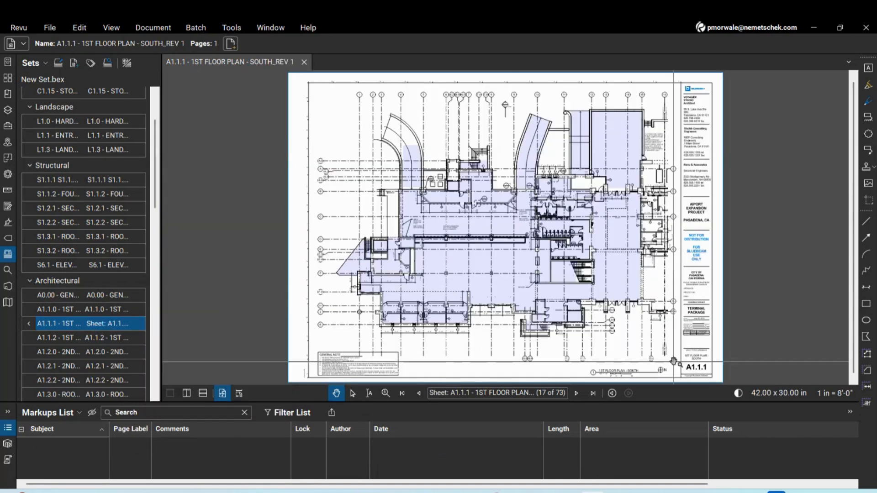
Add A1.1.1 SOUTH_REV 2.pdf from the Revision 2 folder, stamping Revision 1 superseded
left_click(75, 65)
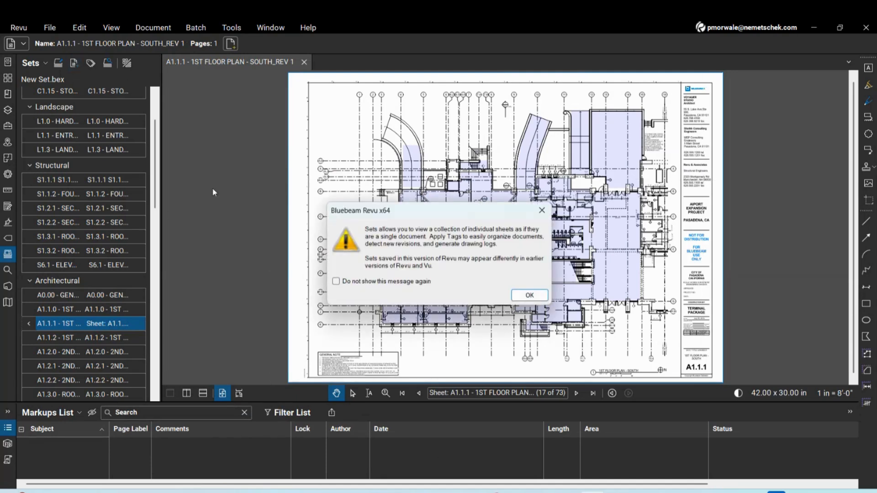
left_click(529, 295)
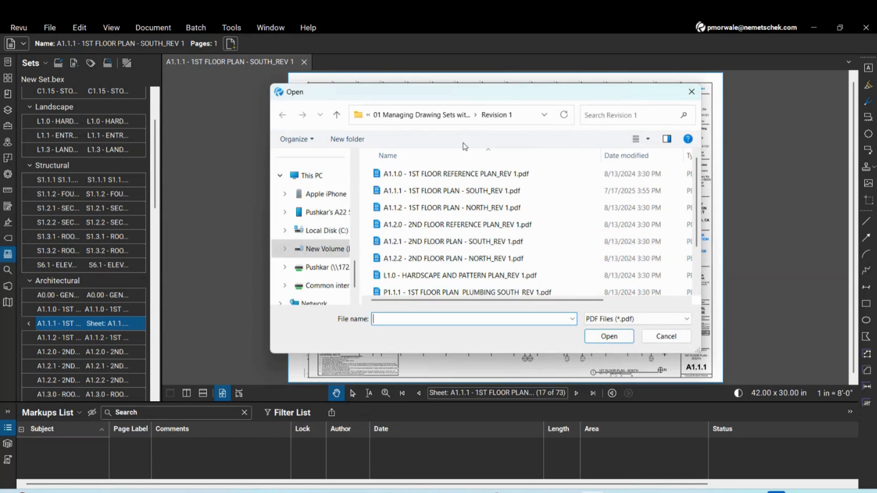
left_click(434, 115)
double_click(413, 225)
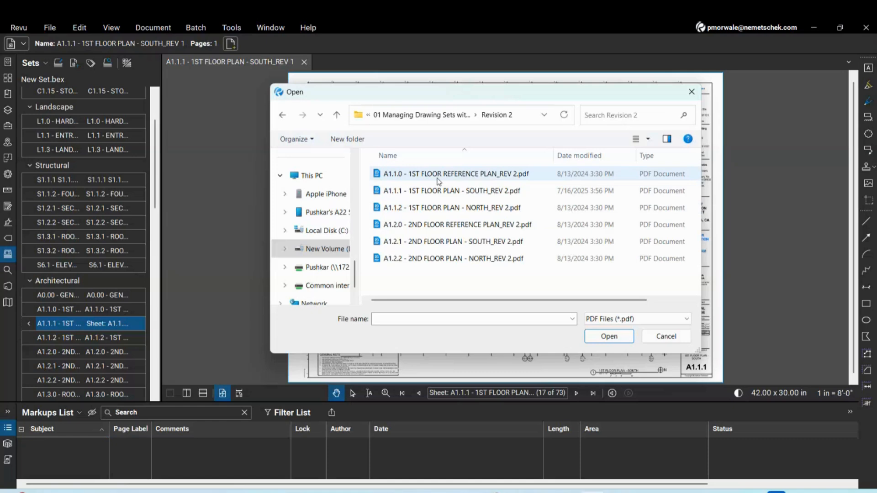
left_click(438, 191)
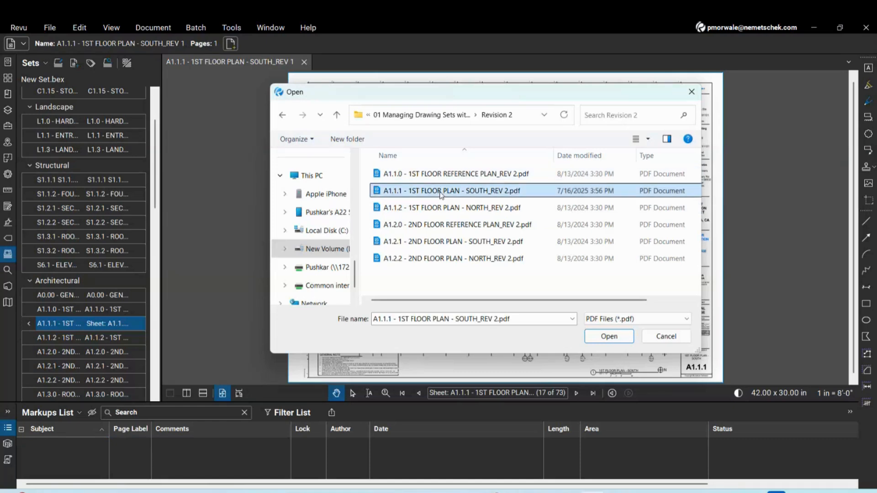
left_click(609, 336)
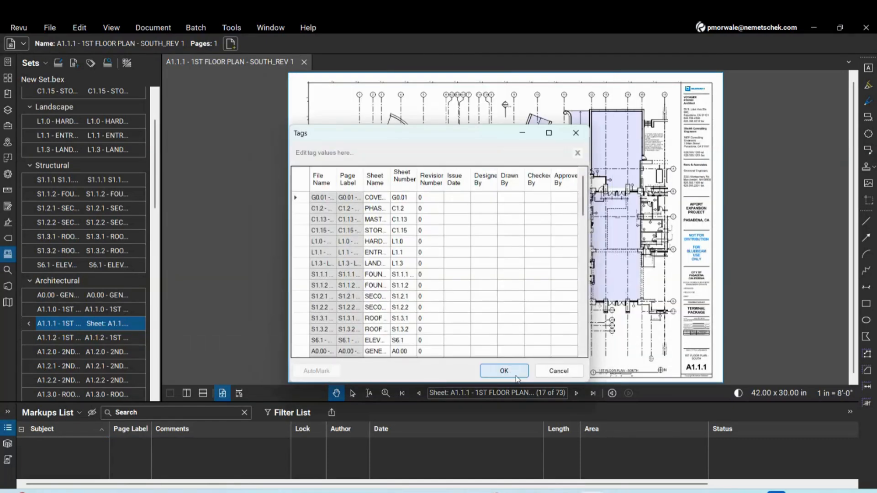
scroll(520, 288, "down", 15)
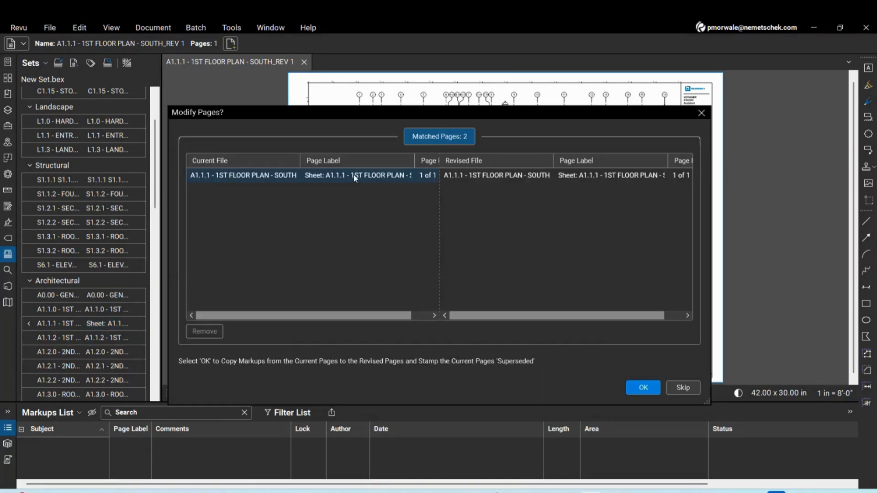
left_click(649, 388)
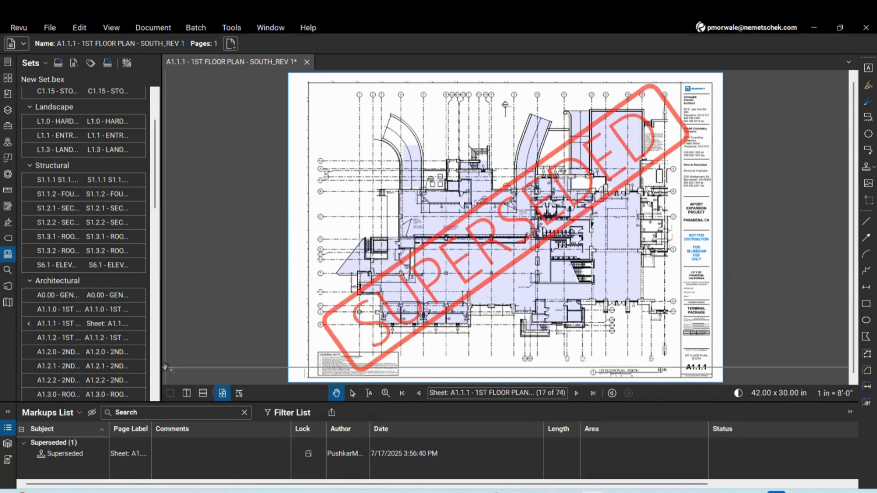
Step through A1.1.1's original, Revision 1 and Revision 2 versions, then close the REV 2 and REV 1 tabs
mouse_move(29, 325)
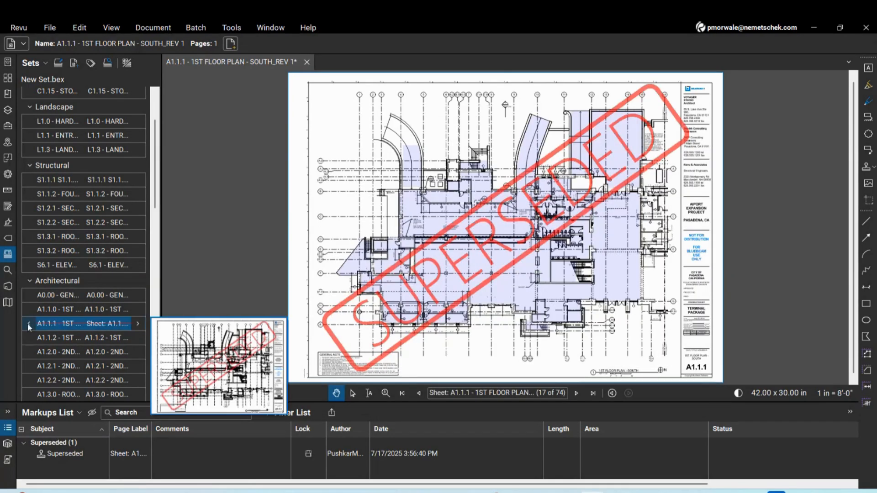
left_click(81, 323)
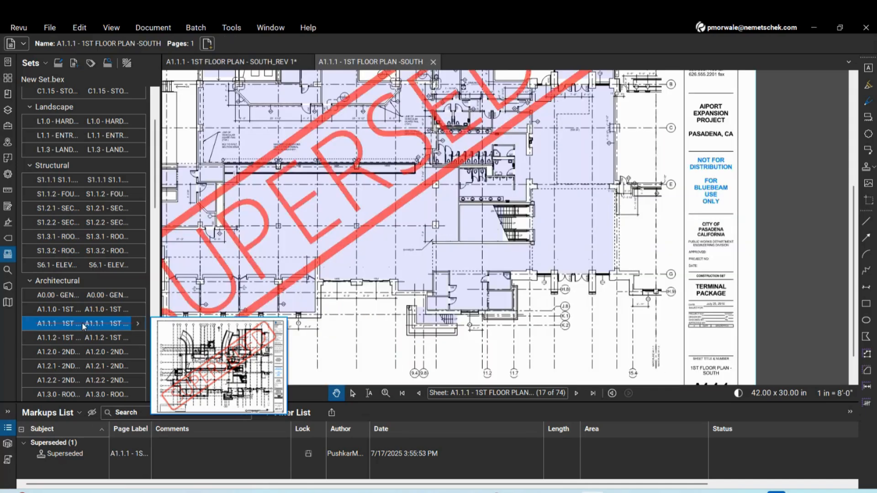
left_click(138, 323)
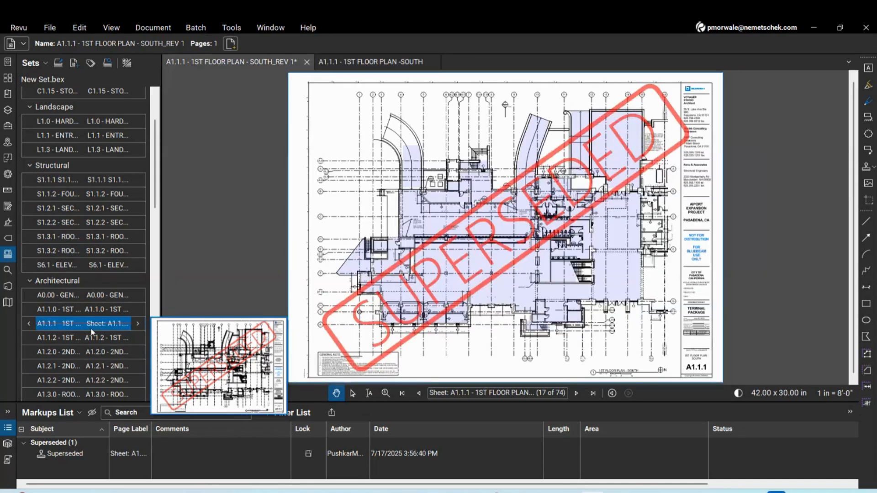
left_click(138, 323)
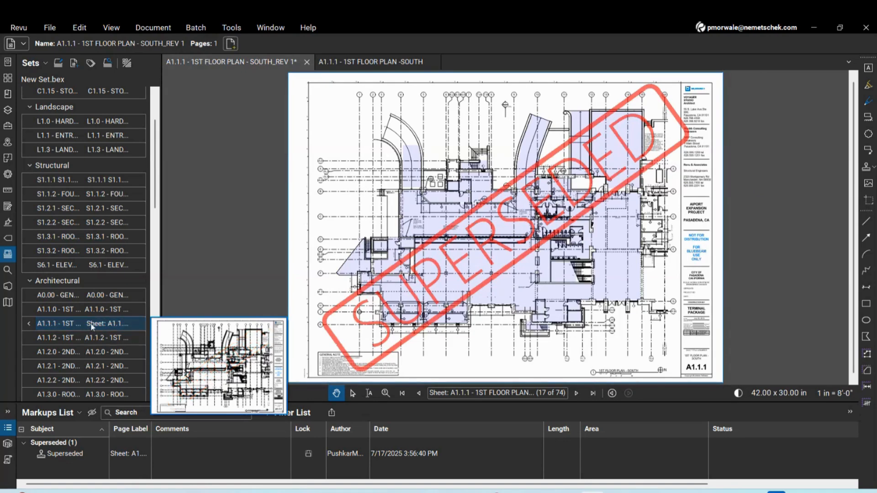
left_click(92, 326)
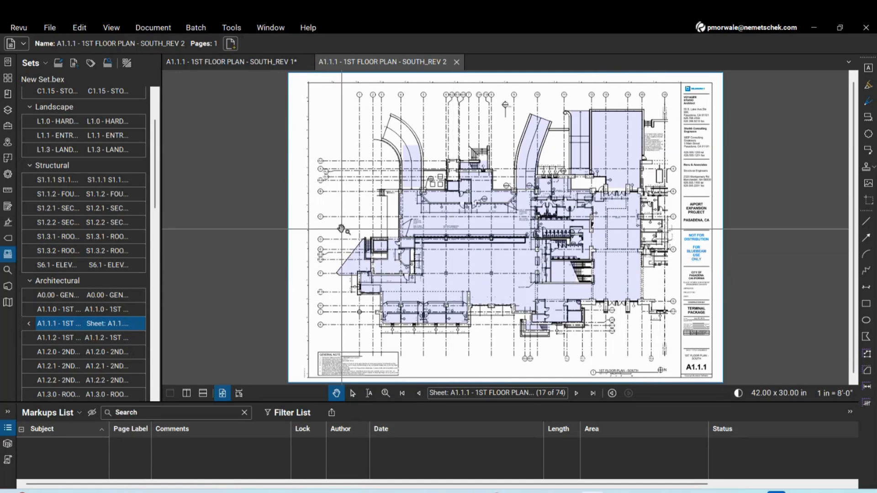
left_click(456, 62)
left_click(307, 62)
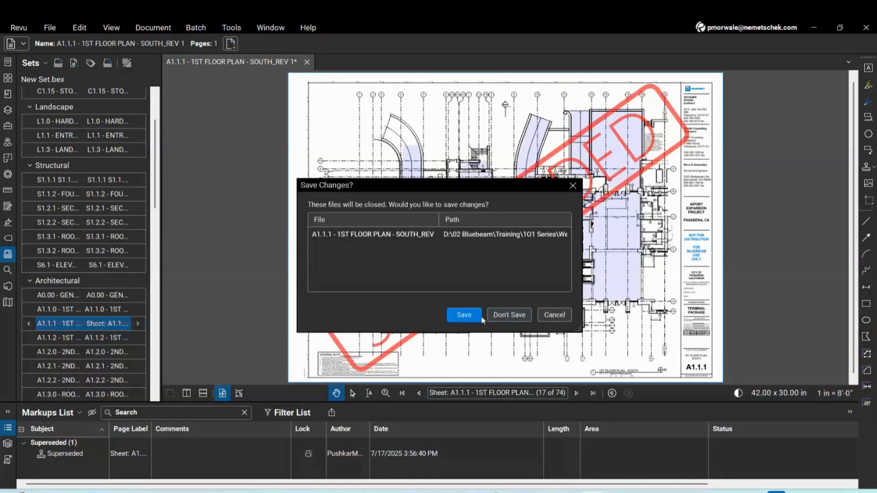
Close the stamped SOUTH_REV 1 plan without saving and browse File > Open up to the Bluebeam for Architects folder
left_click(501, 317)
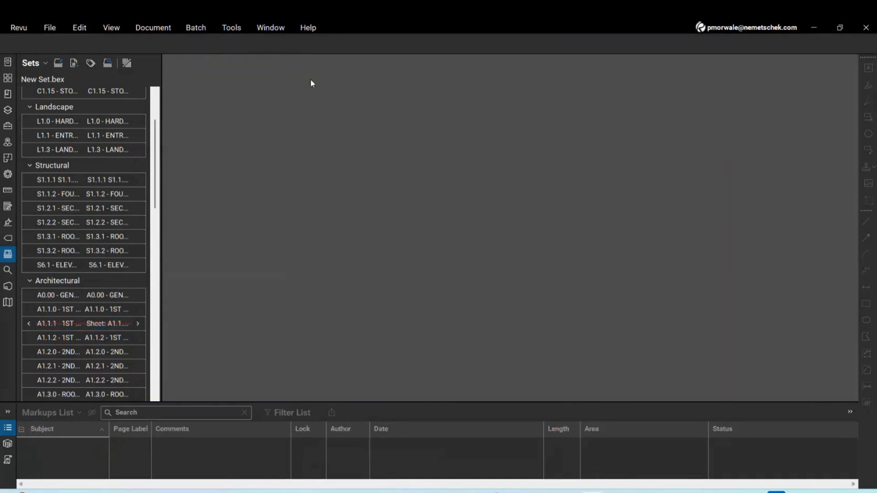
left_click(7, 66)
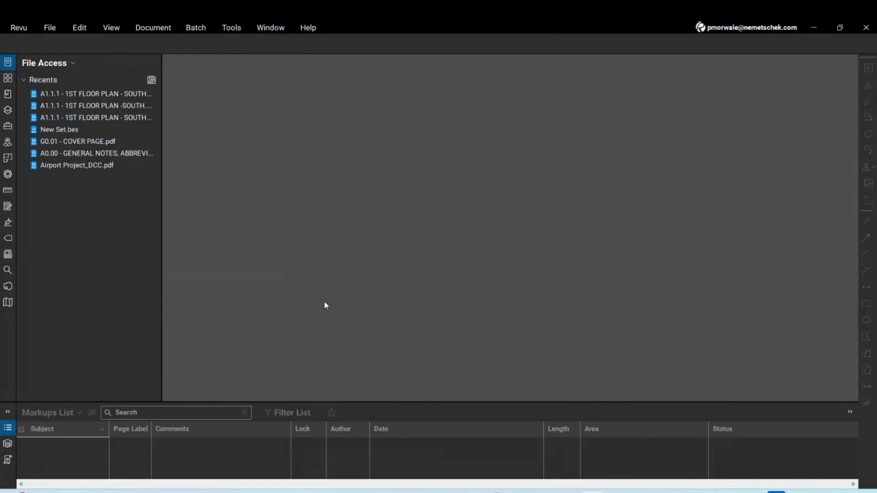
left_click(47, 29)
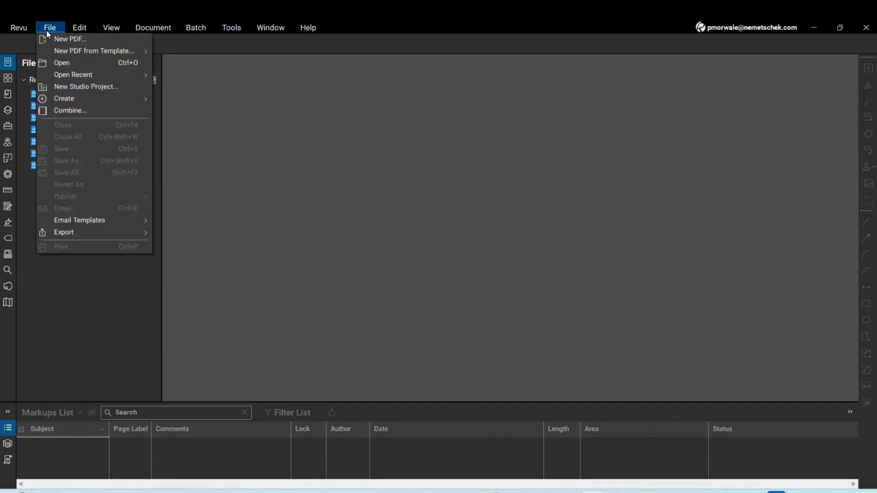
left_click(62, 63)
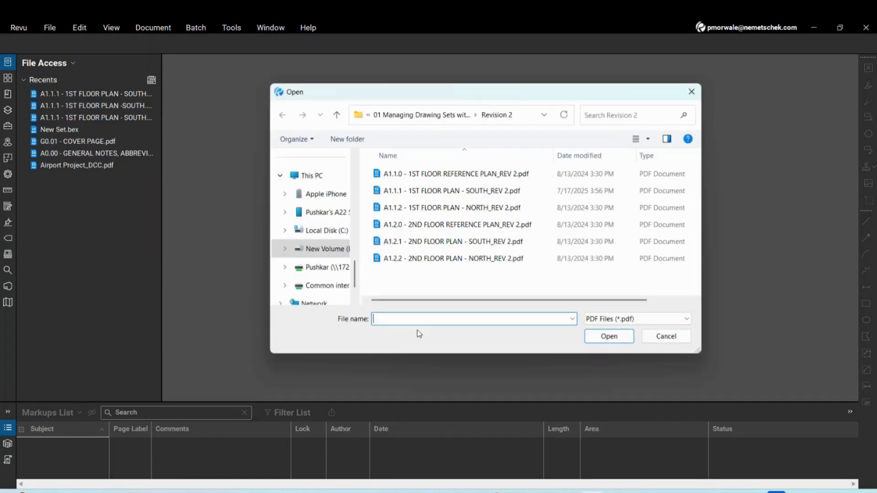
left_click(424, 115)
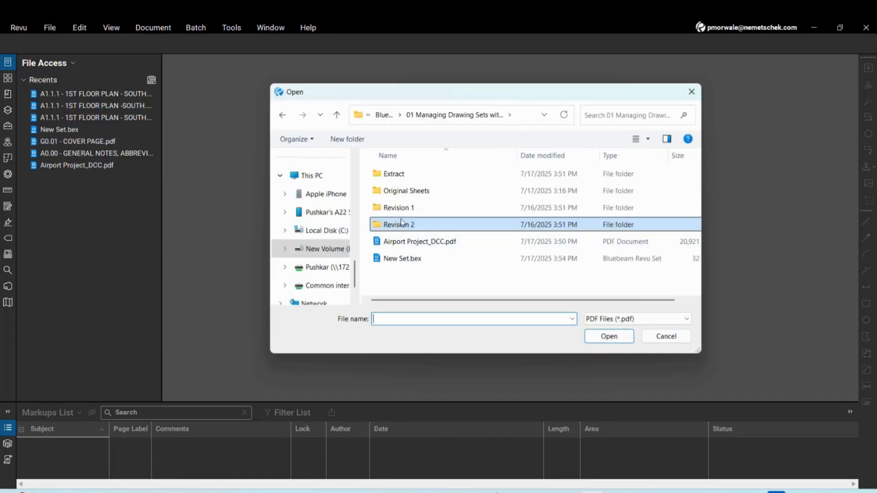
left_click(398, 115)
Open the original and REV 1 A1.1.1 south plans from 02 Compare & Overlay Drawings and check each tab
left_click(432, 192)
double_click(432, 191)
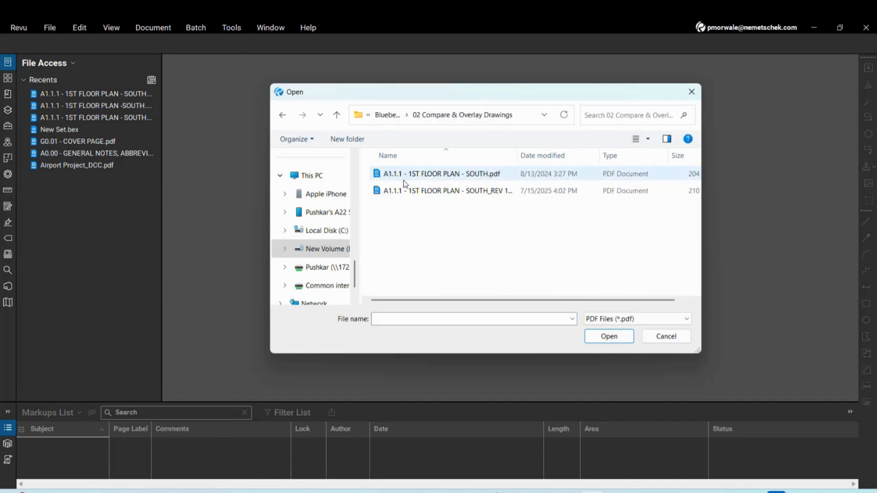
left_click(403, 176)
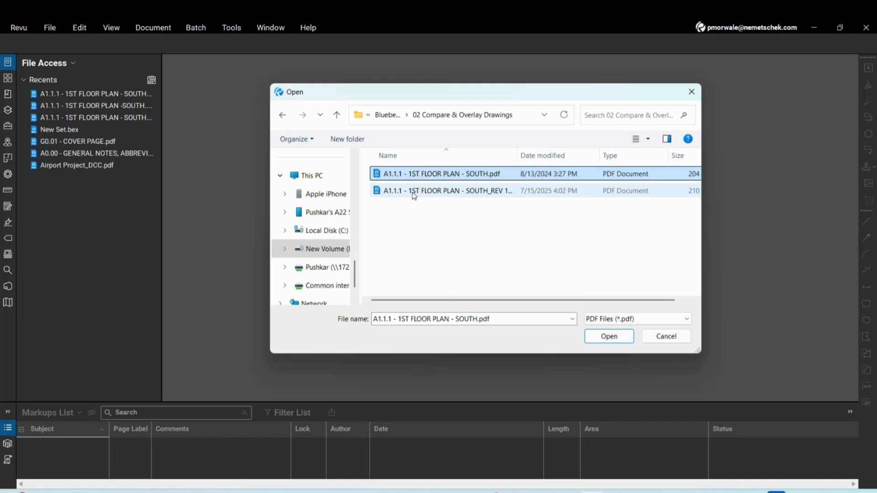
left_click(414, 195, "ctrl")
left_click(599, 340)
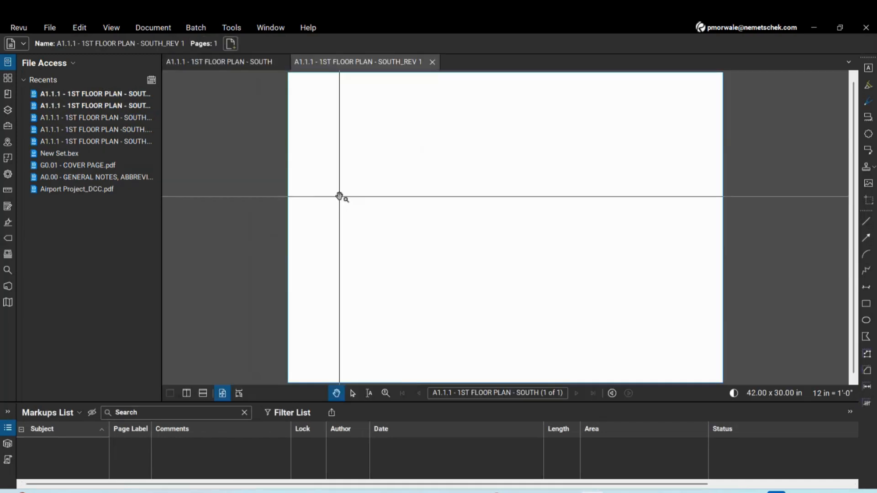
left_click(245, 67)
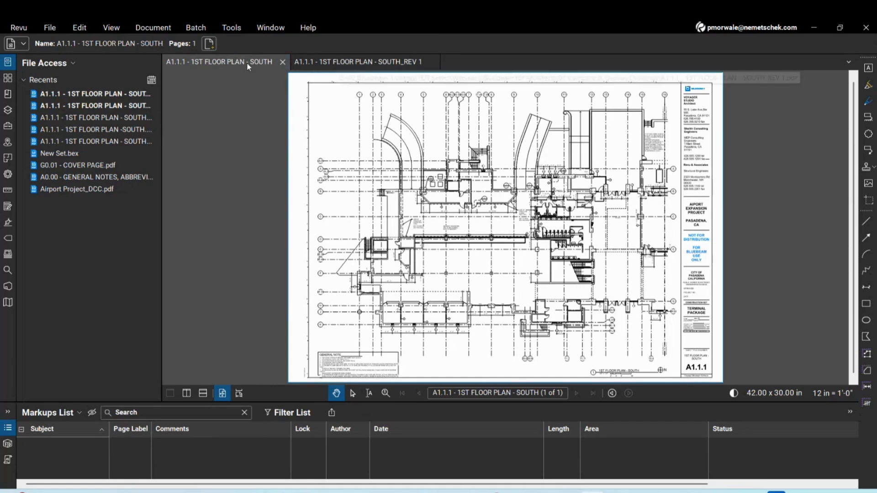
left_click(366, 67)
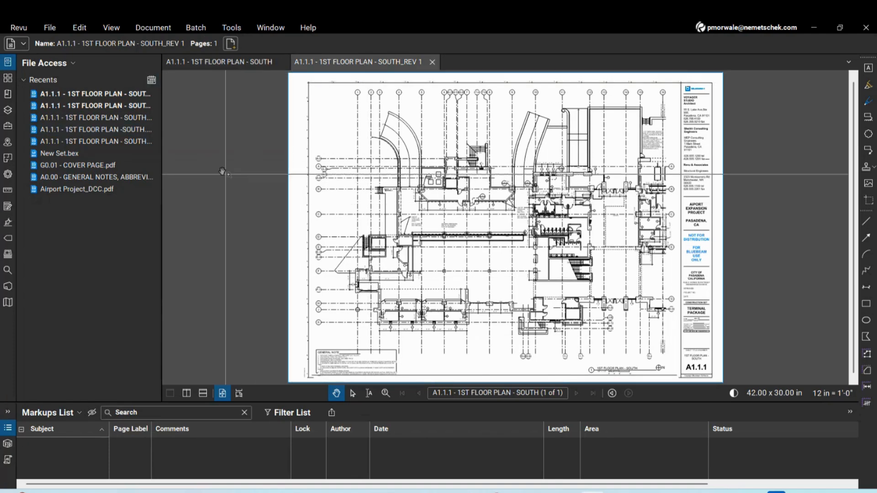
left_click(155, 30)
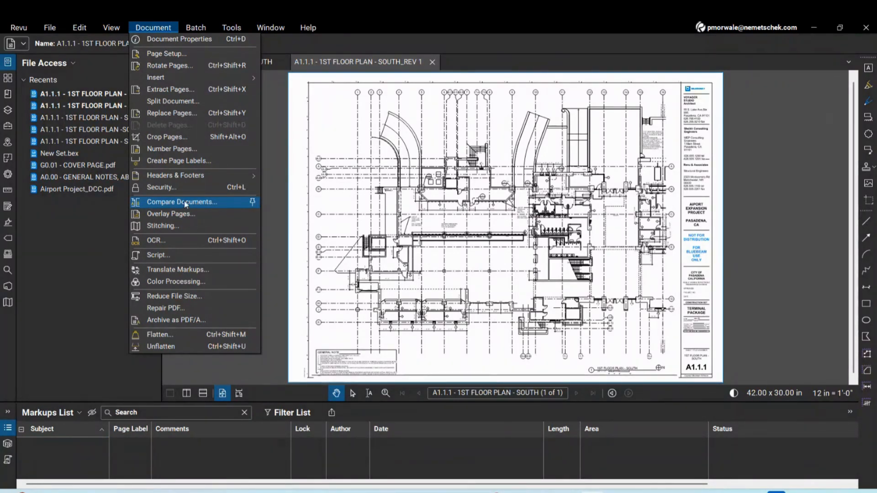
Start an overlay, replacing the default layer with the original SOUTH plan coloured red
left_click(187, 214)
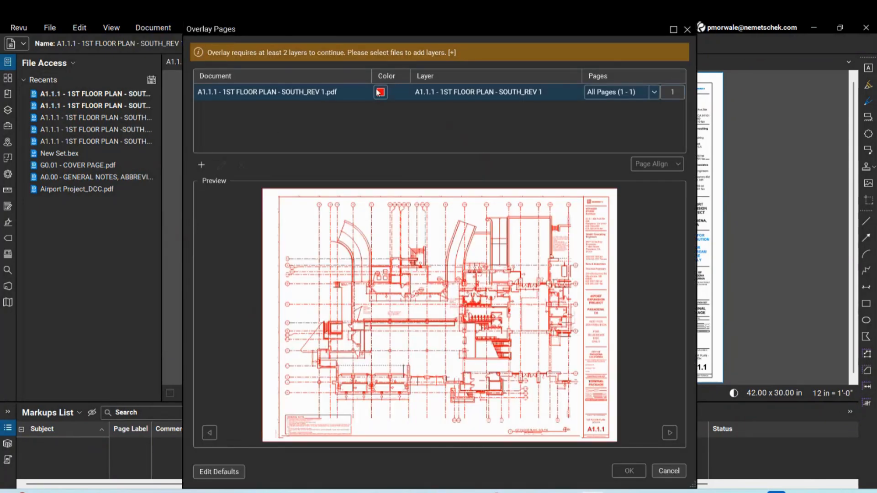
left_click(317, 95)
left_click(240, 165)
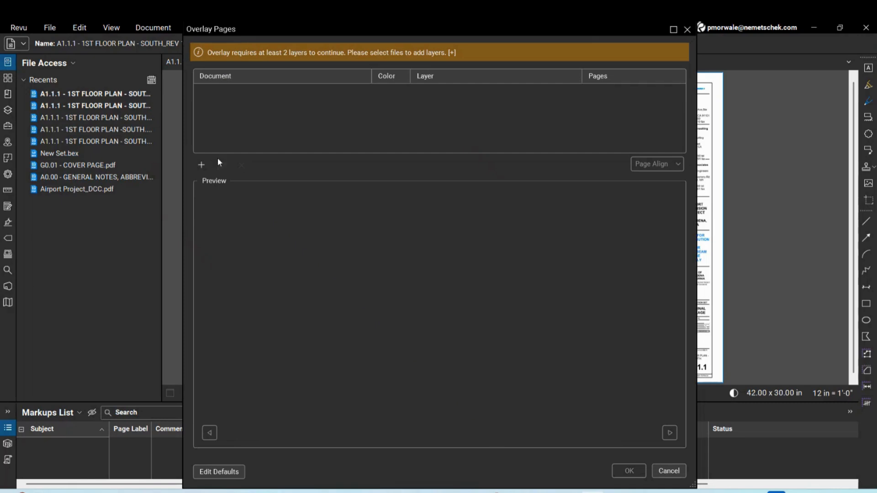
left_click(201, 165)
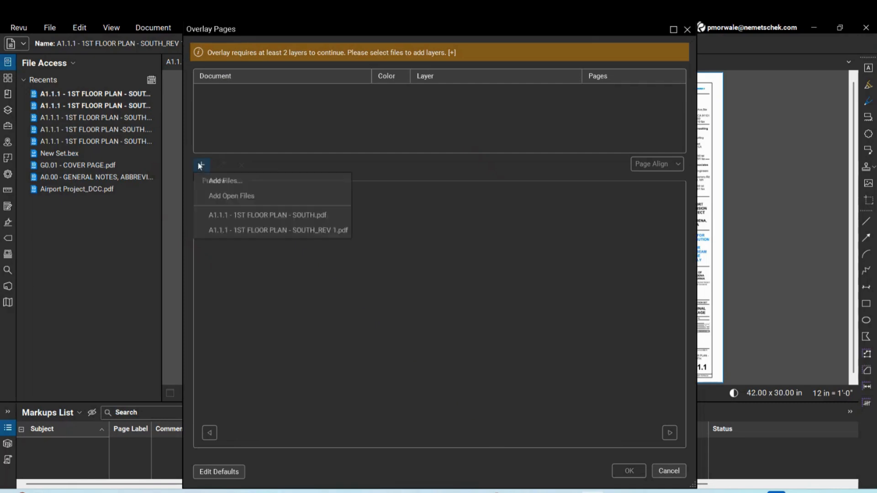
left_click(232, 216)
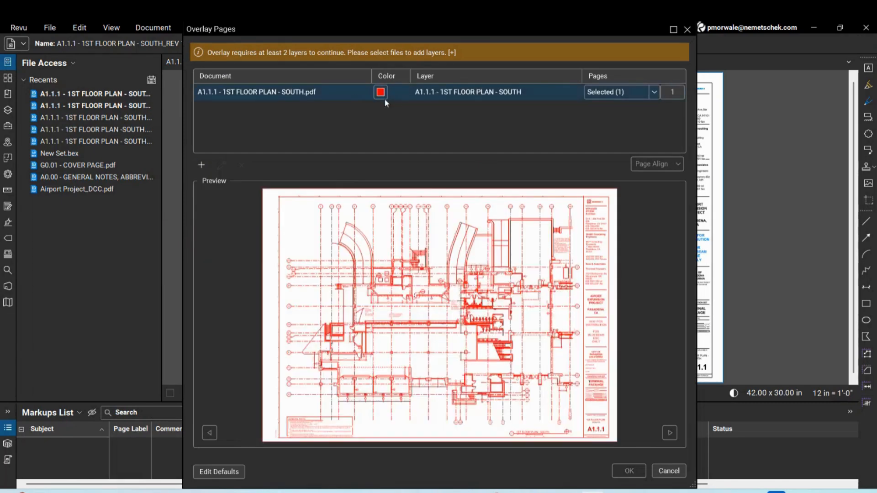
left_click(381, 94)
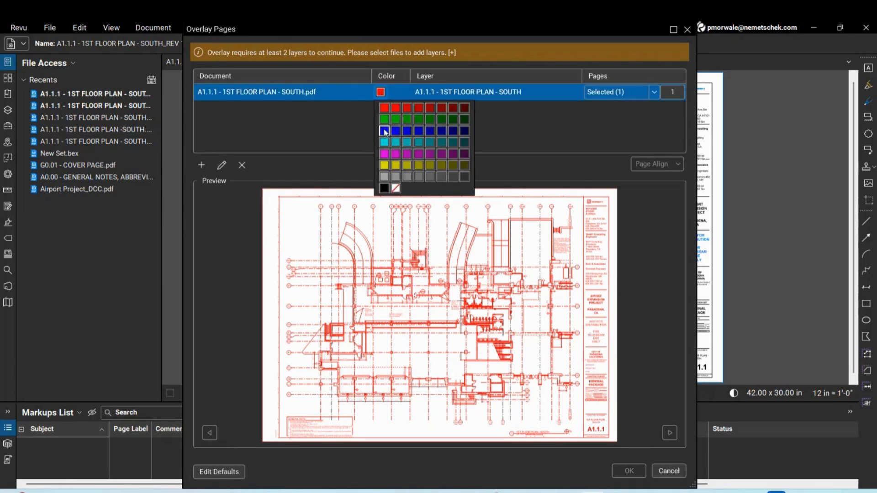
left_click(382, 128)
left_click(381, 92)
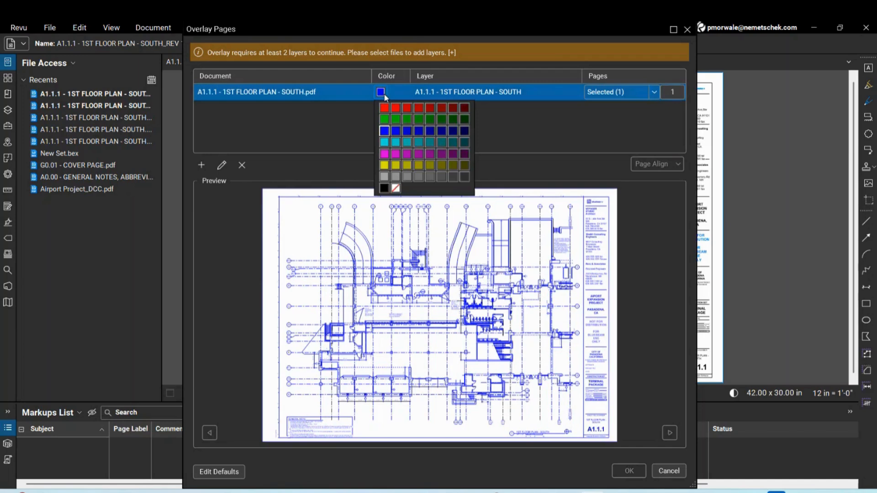
left_click(384, 111)
Add SOUTH_REV 1 as a green layer and set alignment to Auto Align
left_click(201, 165)
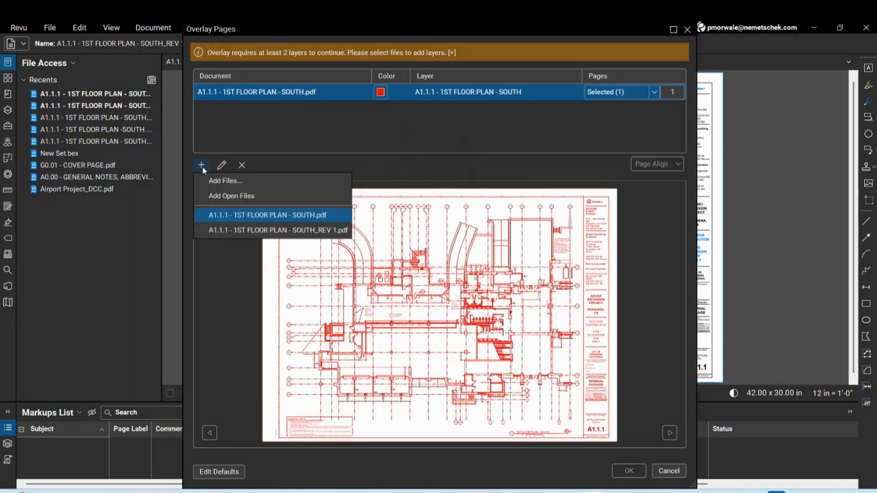
left_click(228, 230)
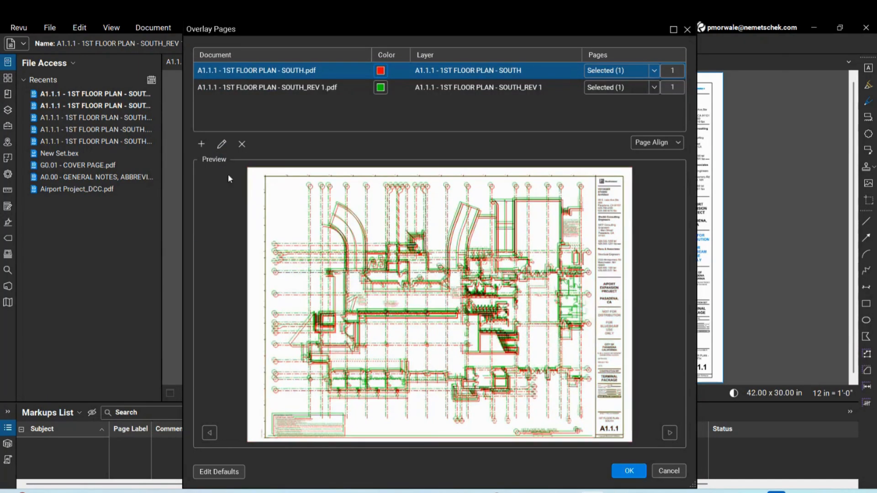
left_click(381, 88)
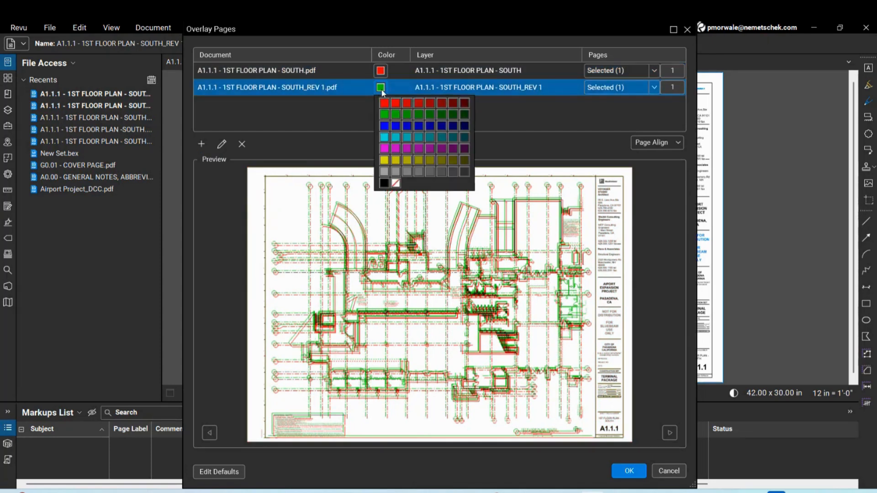
left_click(382, 89)
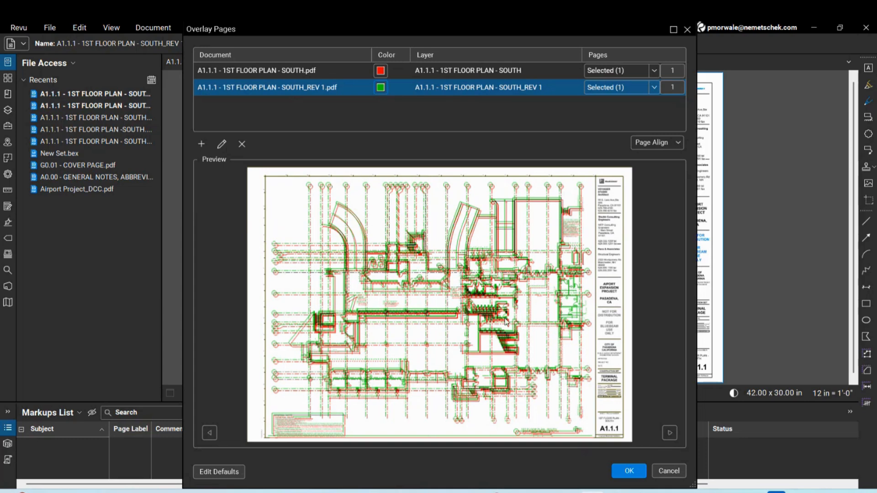
left_click(653, 147)
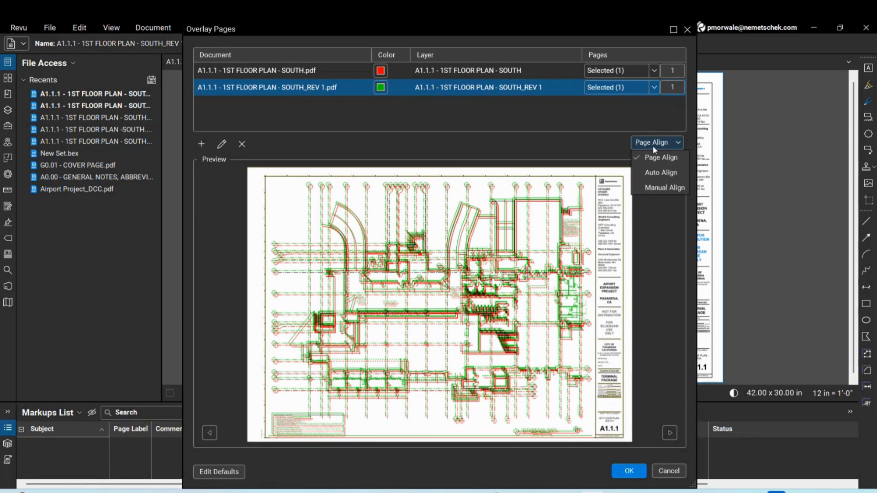
left_click(653, 172)
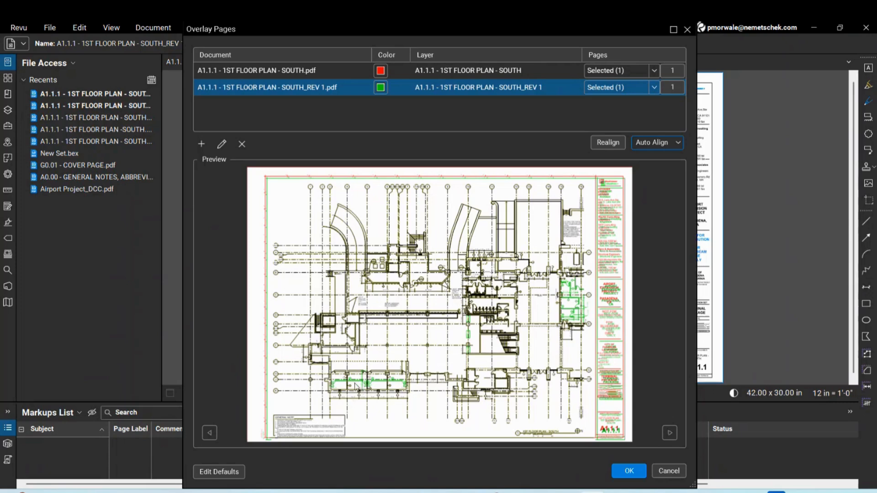
Generate Overlay.pdf and show the original south plan and REV 1 side by side in split panes
left_click(629, 471)
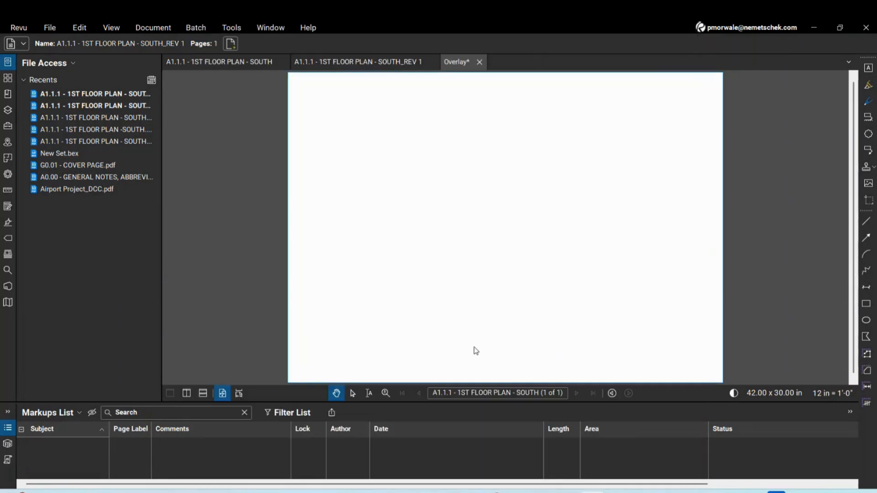
scroll(674, 258, "up", 4)
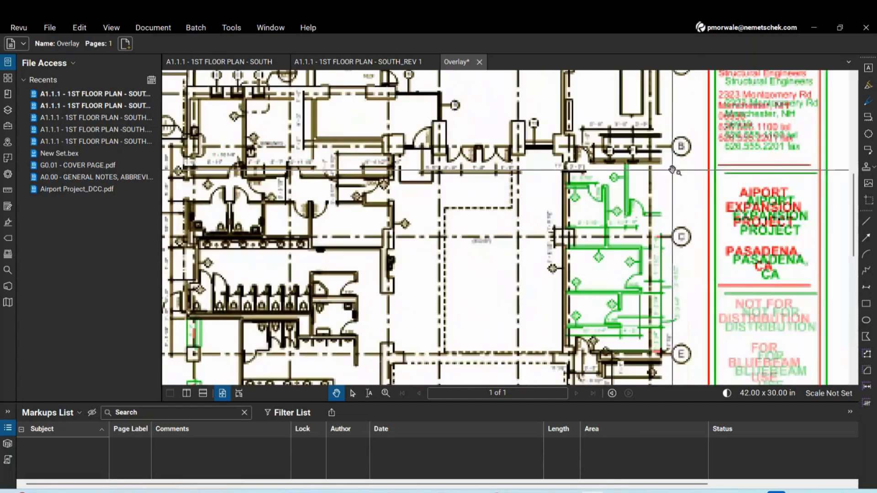
scroll(531, 178, "down", 5)
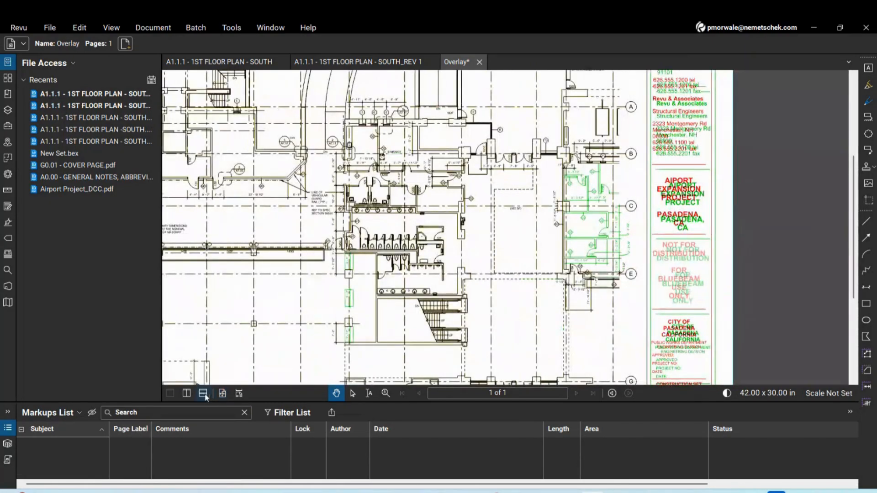
left_click(186, 394)
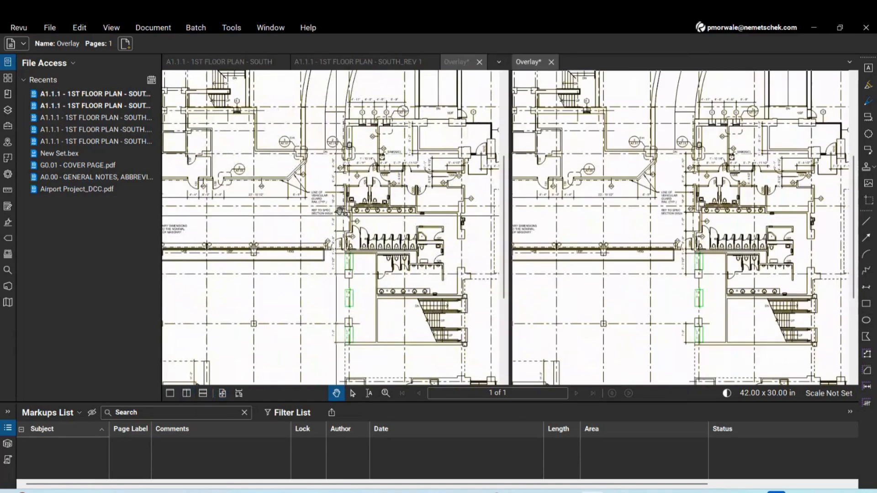
left_click(213, 63)
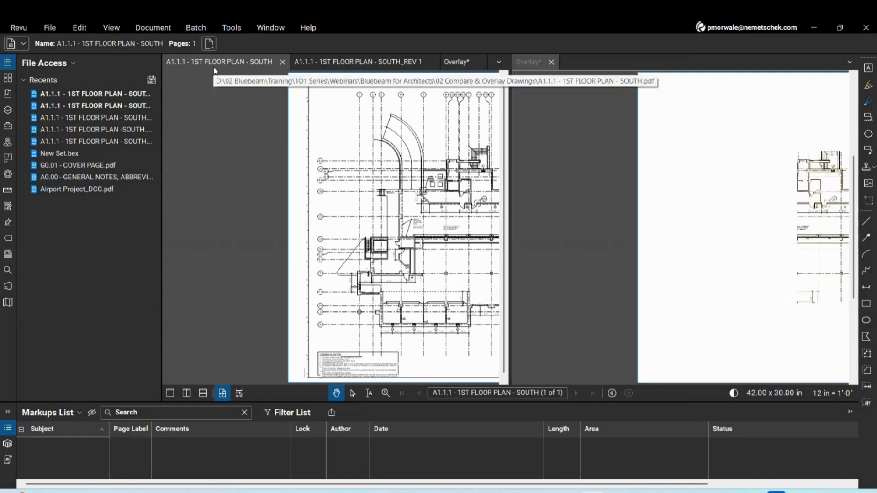
left_click(360, 62)
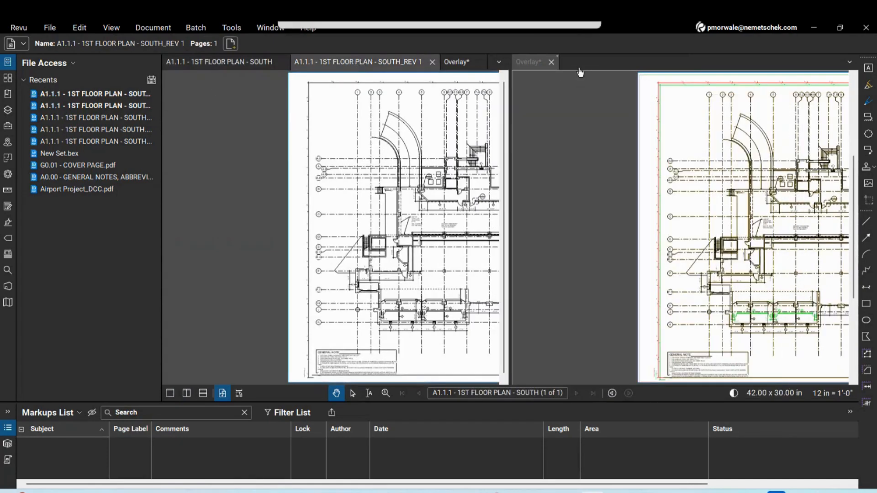
left_click_drag(580, 71, 582, 64)
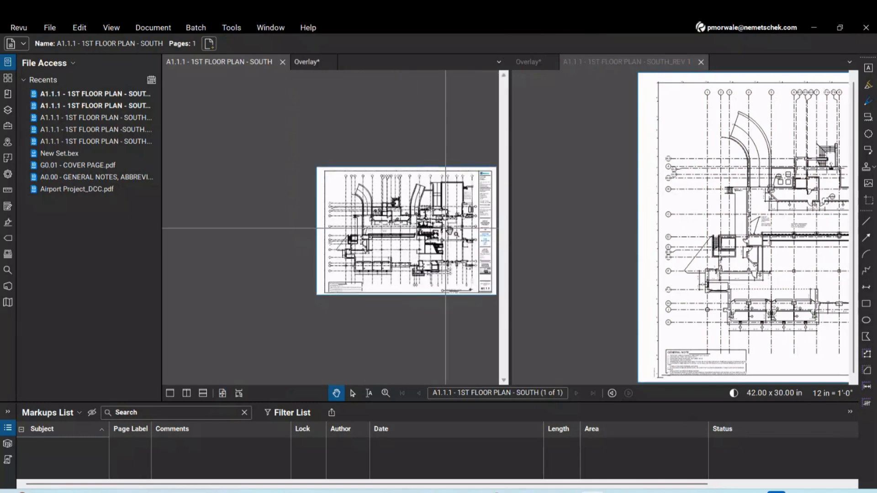
Zoom both synchronized plans into the 950 SF room area between grid lines B and E
scroll(446, 228, "up", 10)
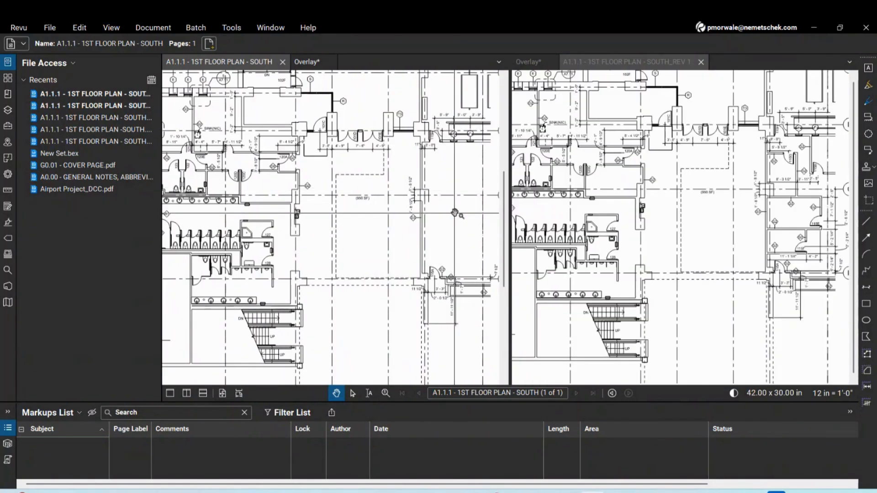
scroll(455, 213, "up", 5)
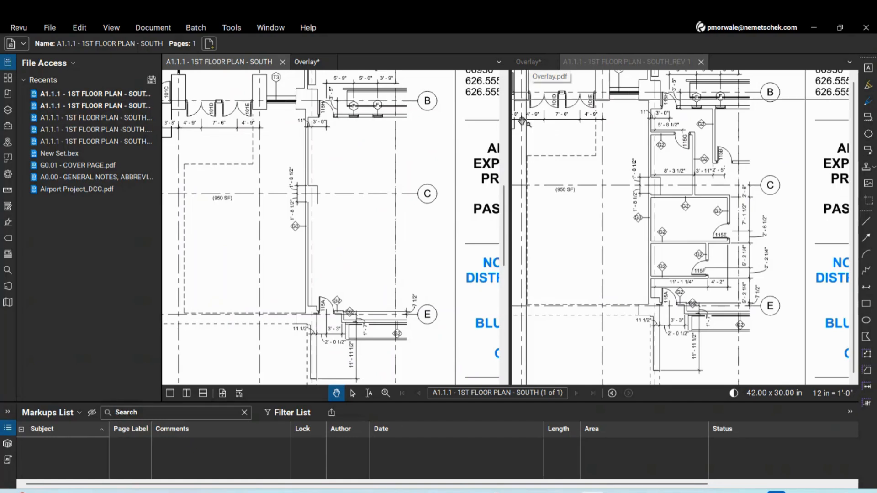
scroll(368, 238, "up", 2)
scroll(367, 237, "down", 5)
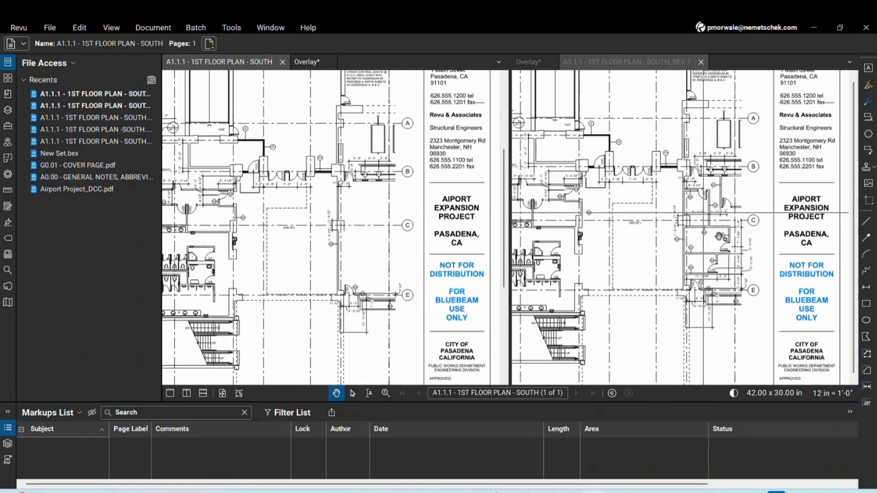
scroll(297, 233, "up", 2)
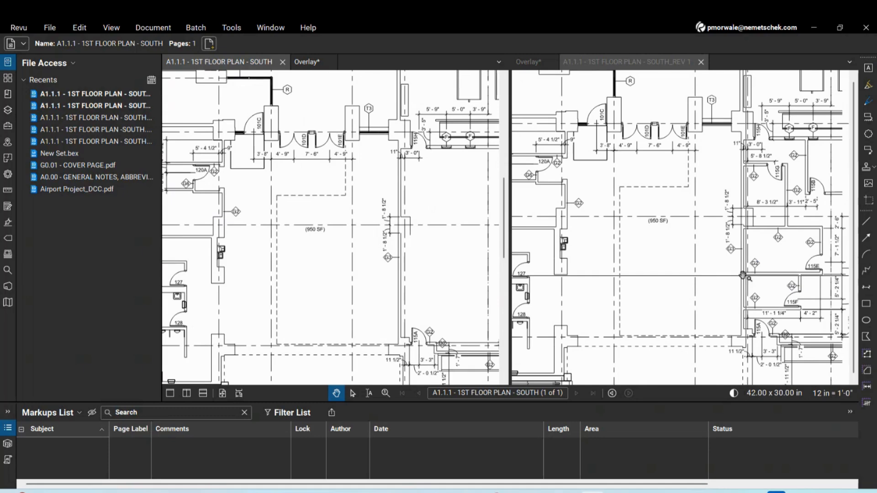
Turn off Synchronize Document, reposition the left plan alone, then resynchronize both panes
left_click(111, 27)
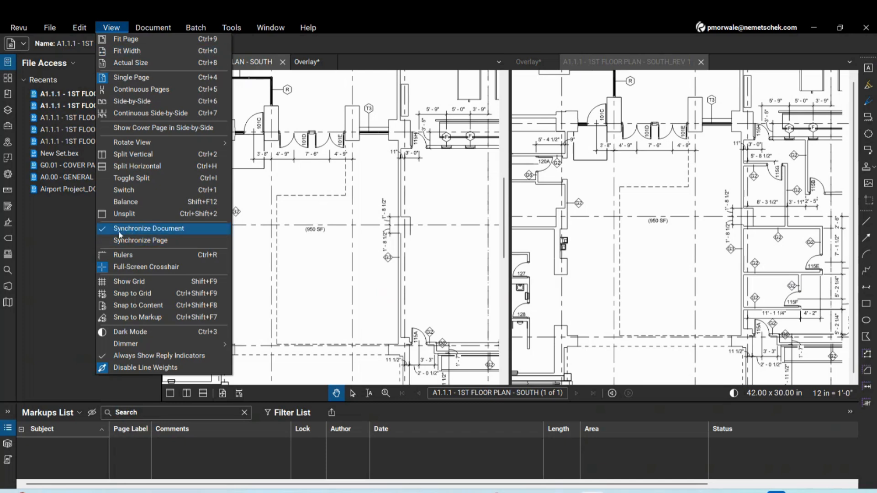
left_click(147, 229)
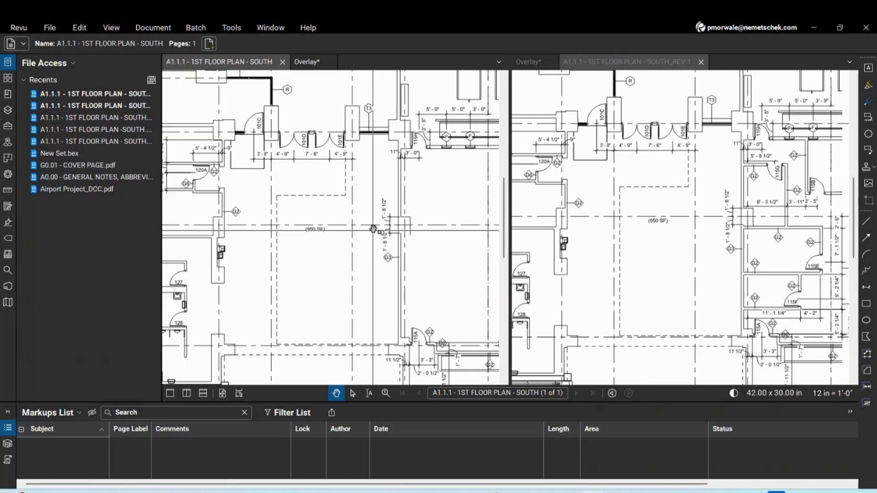
mouse_move(369, 231)
left_mouse_down()
mouse_move(370, 281)
mouse_move(370, 244)
left_mouse_up()
scroll(347, 243, "up", 10)
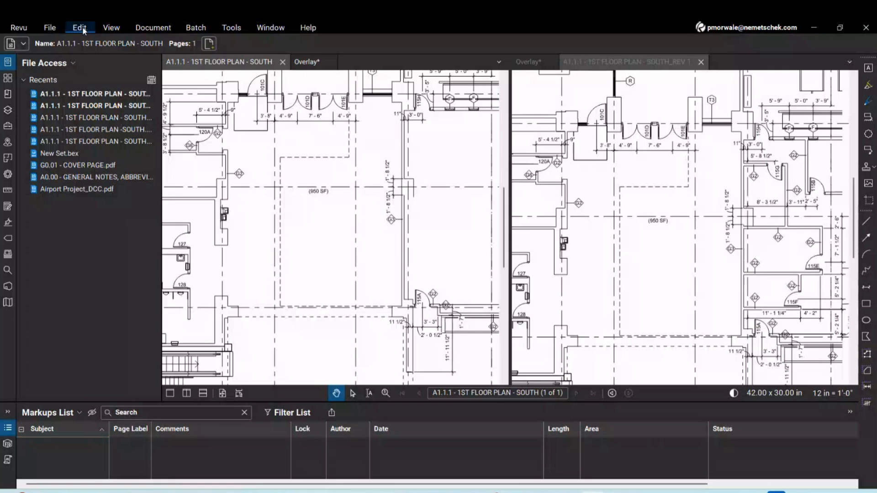
left_click(111, 28)
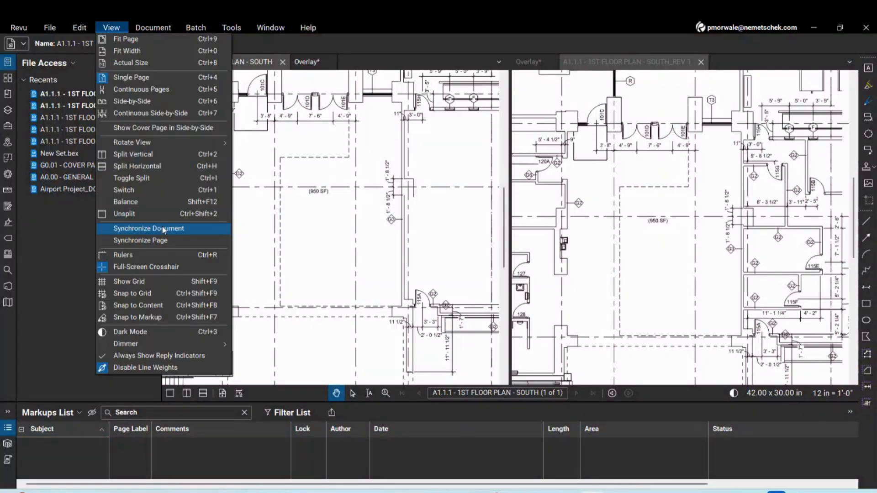
left_click(163, 228)
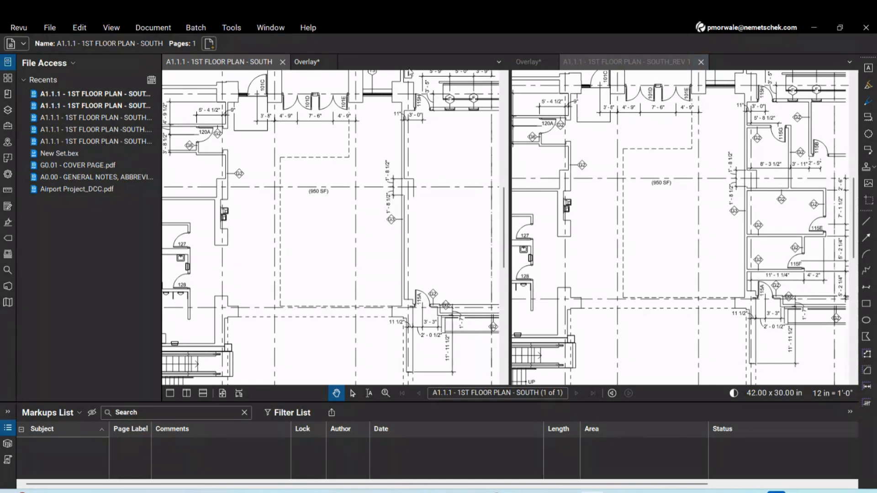
Close the REV 1 plan and the Overlay document without saving Overlay.pdf
left_click(623, 62)
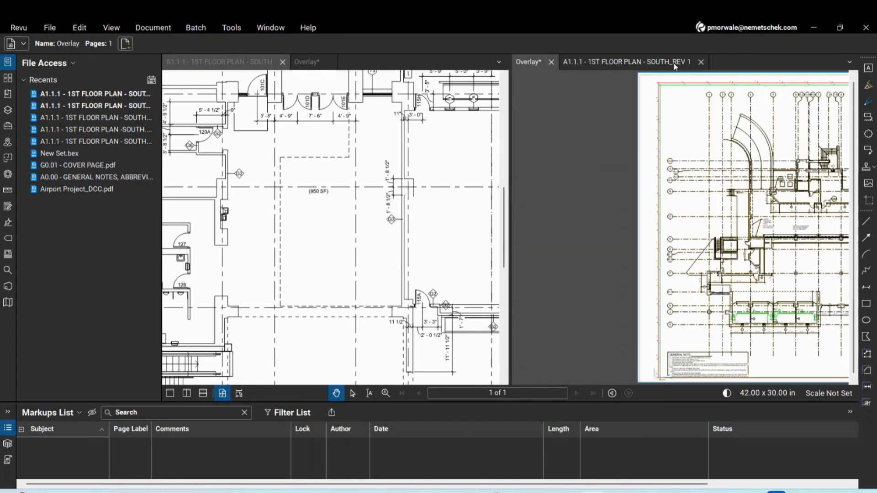
left_click(701, 62)
left_click(550, 62)
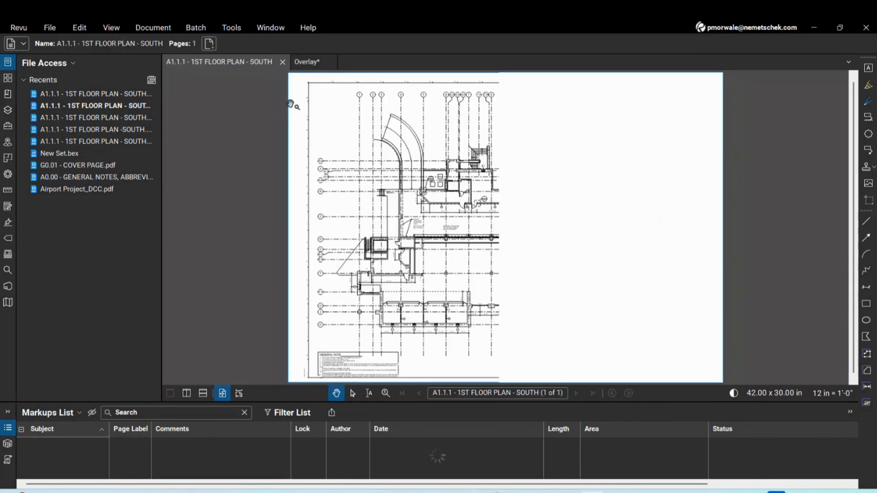
left_click(329, 62)
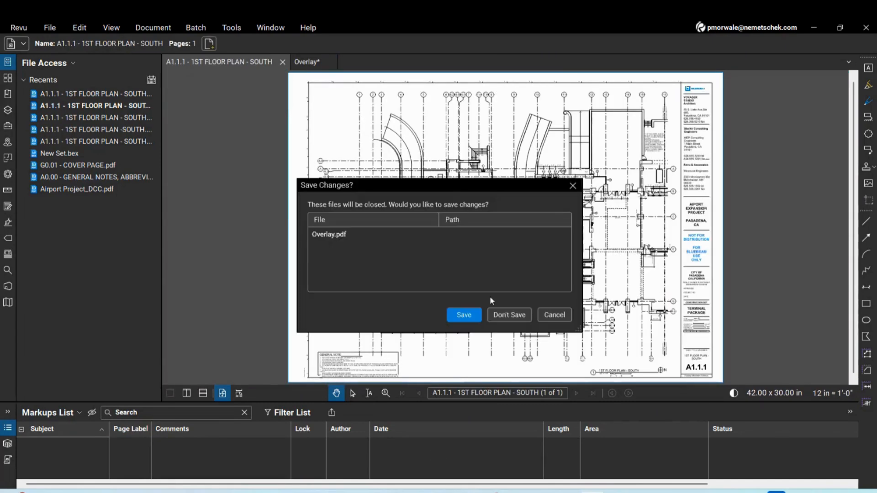
left_click(509, 315)
Reopen the SOUTH_REV 1 floor plan PDF and switch between the SOUTH and REV 1 tabs
left_click(49, 27)
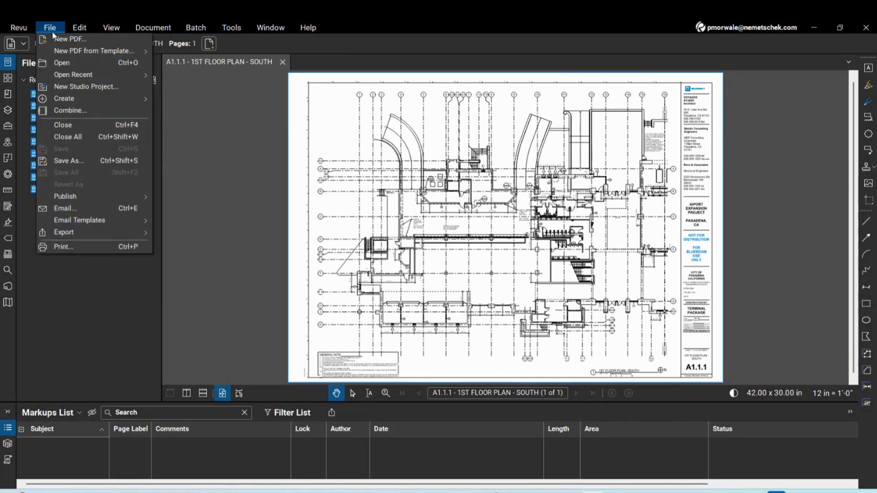
left_click(55, 64)
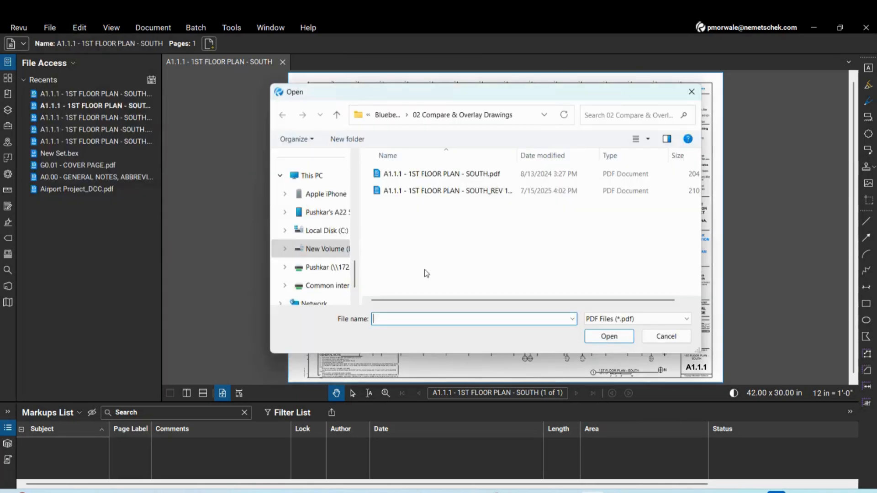
left_click(453, 194)
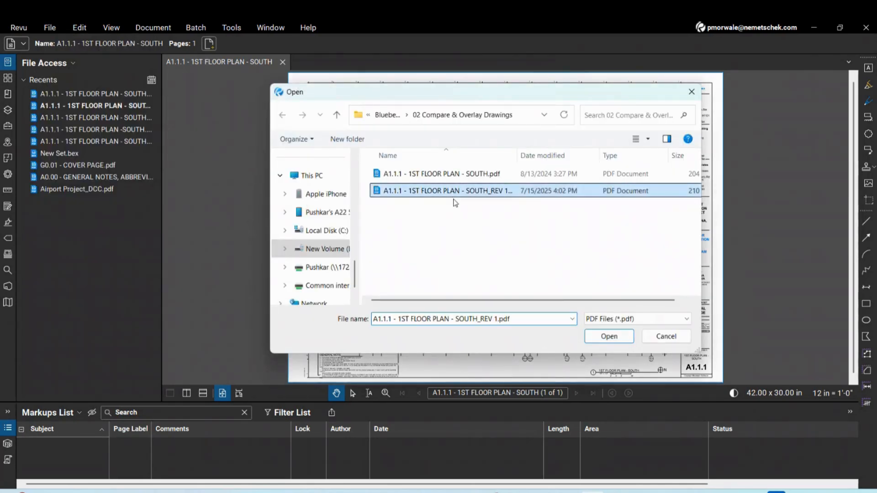
left_click(608, 336)
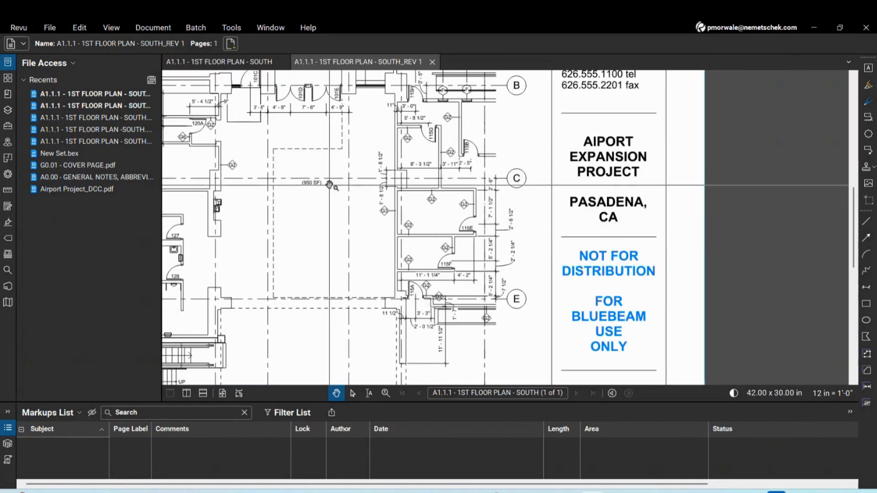
left_click(224, 64)
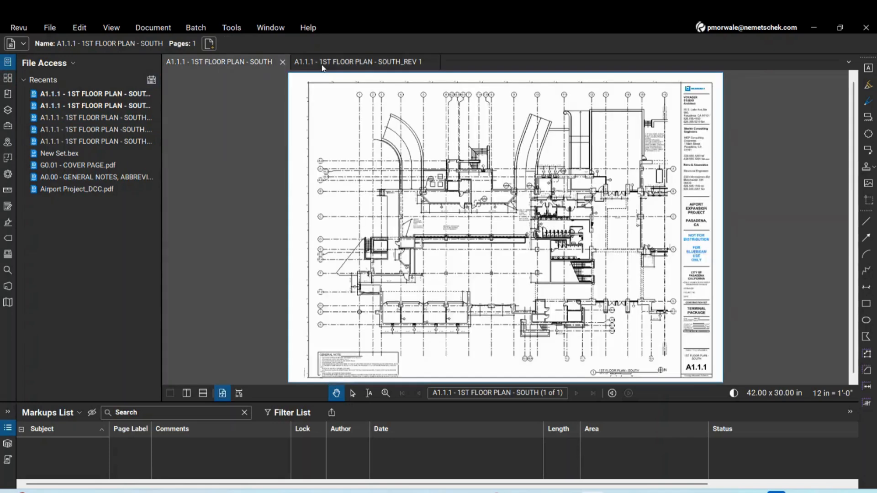
left_click(322, 66)
Set up Compare Documents with SOUTH.pdf as Document A, SOUTH_REV 1.pdf as Document B, and Auto Align
left_click(223, 64)
left_click(143, 27)
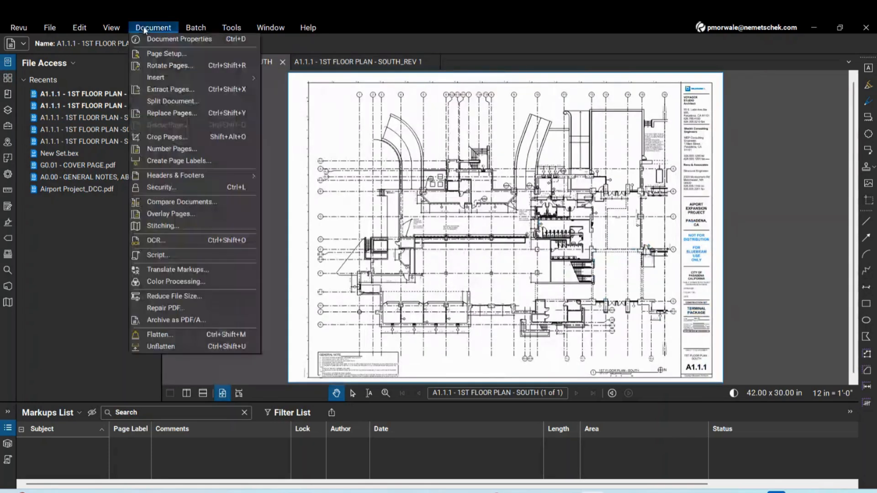
left_click(178, 201)
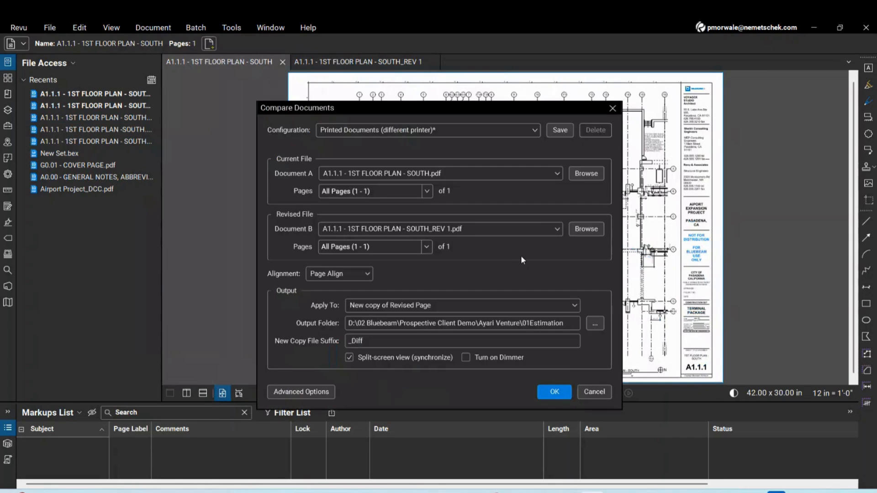
left_click(474, 174)
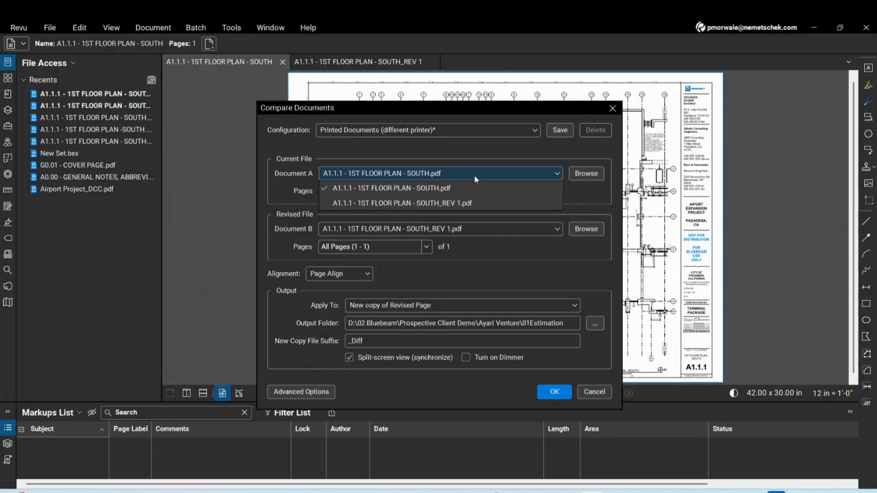
left_click(475, 174)
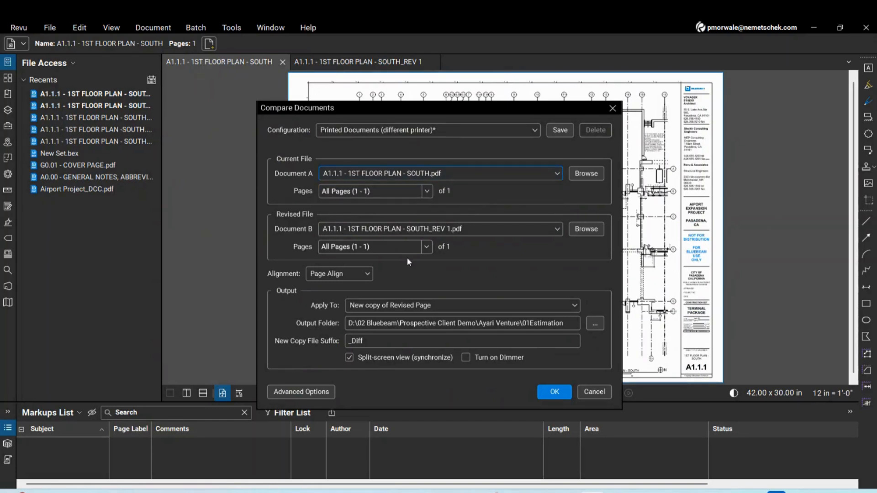
left_click(476, 229)
left_click(476, 229)
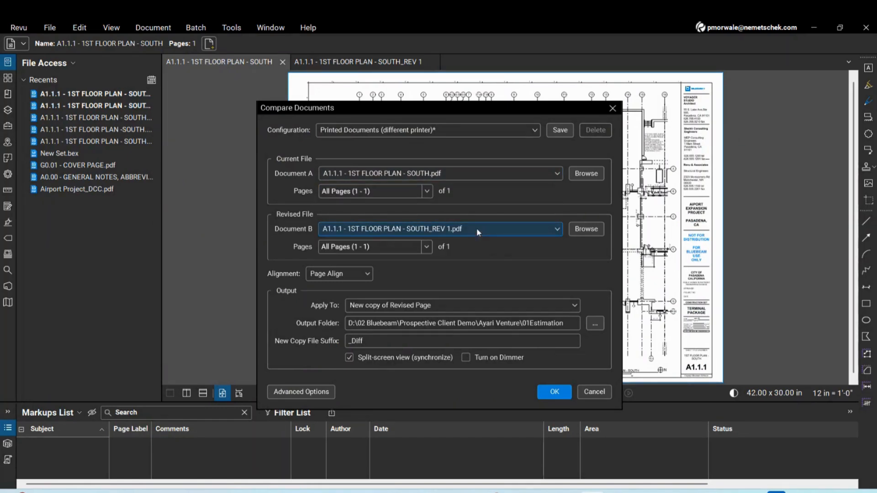
left_click(343, 272)
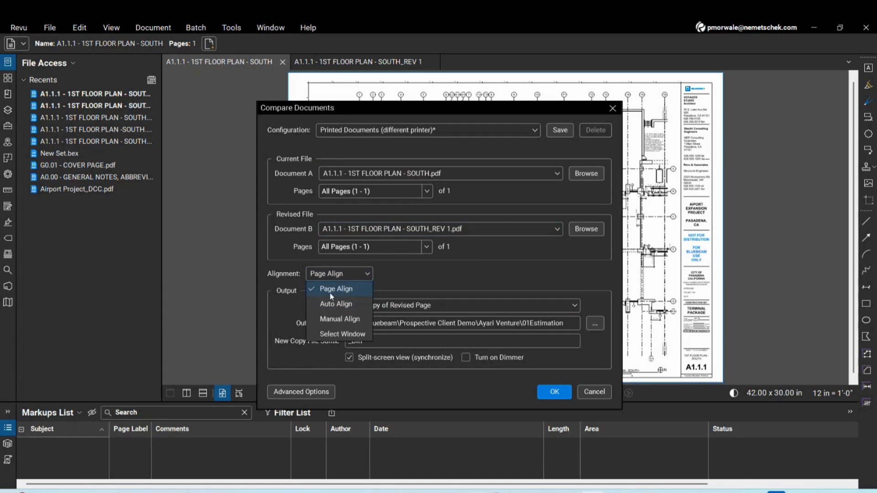
left_click(349, 305)
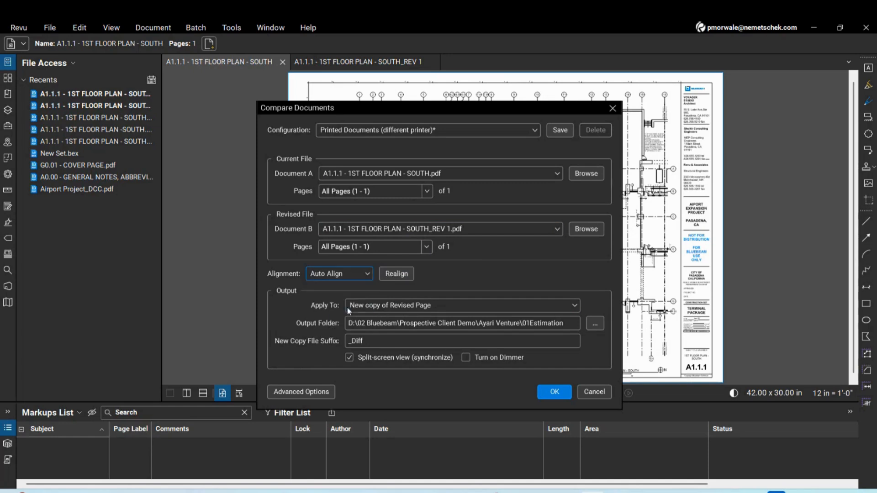
Run the comparison and zoom in on the resulting Diff drawing
left_click(553, 392)
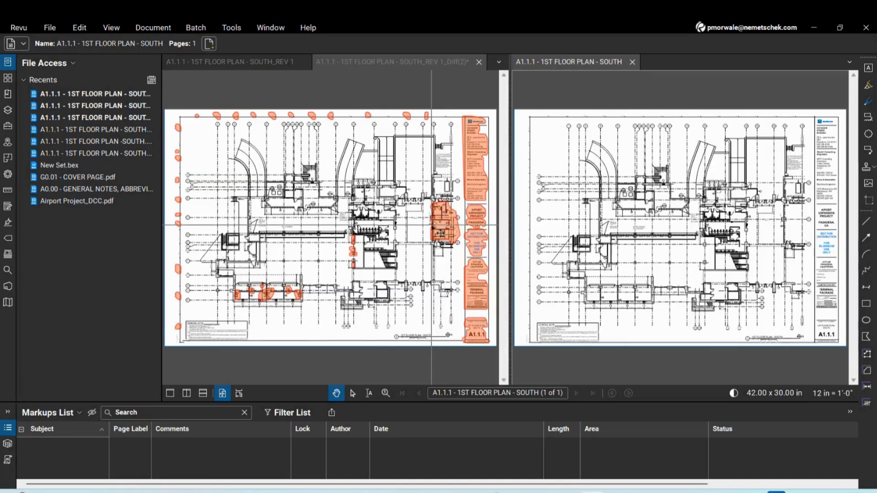
scroll(356, 258, "up", 3)
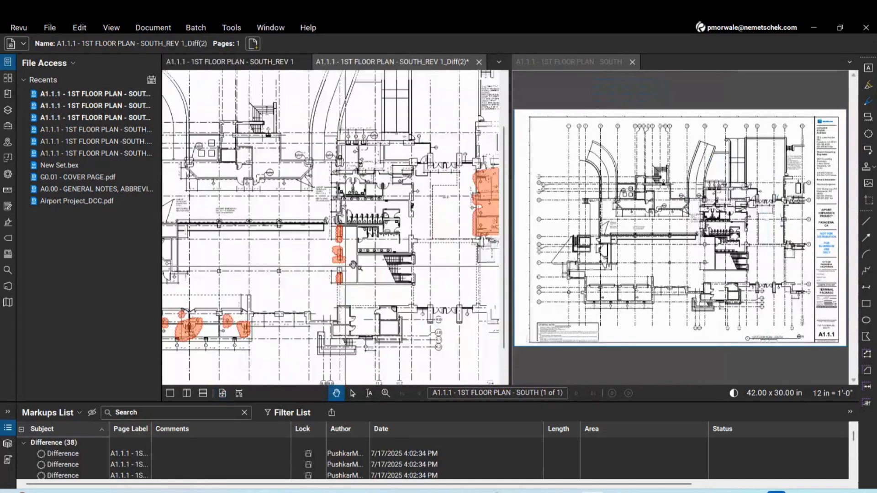
mouse_move(362, 256)
left_mouse_down()
mouse_move(332, 256)
mouse_move(306, 271)
left_mouse_up()
left_click_drag(504, 220, 505, 209)
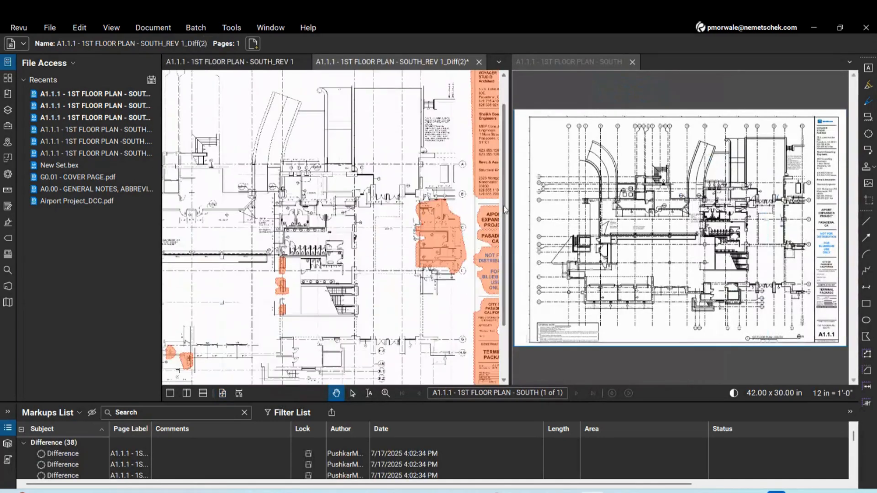
scroll(460, 225, "up", 5)
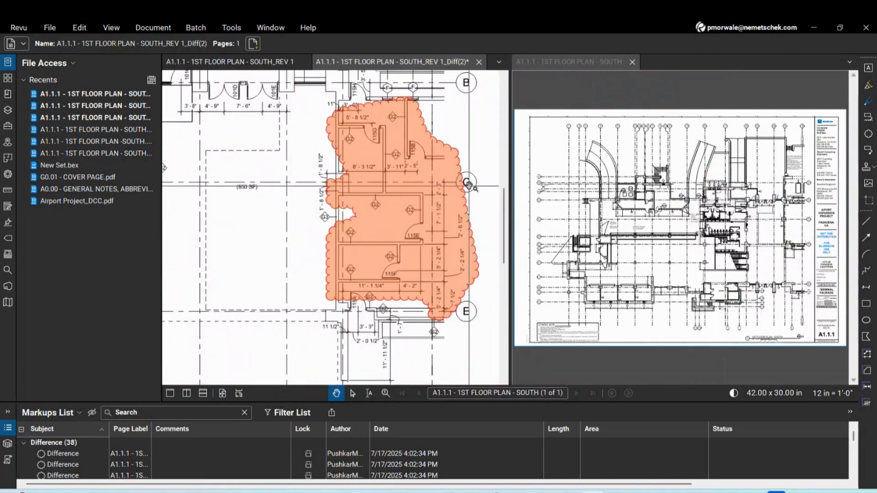
Select the large difference cloud near grid C, then the small one near grid 14
left_click(469, 184)
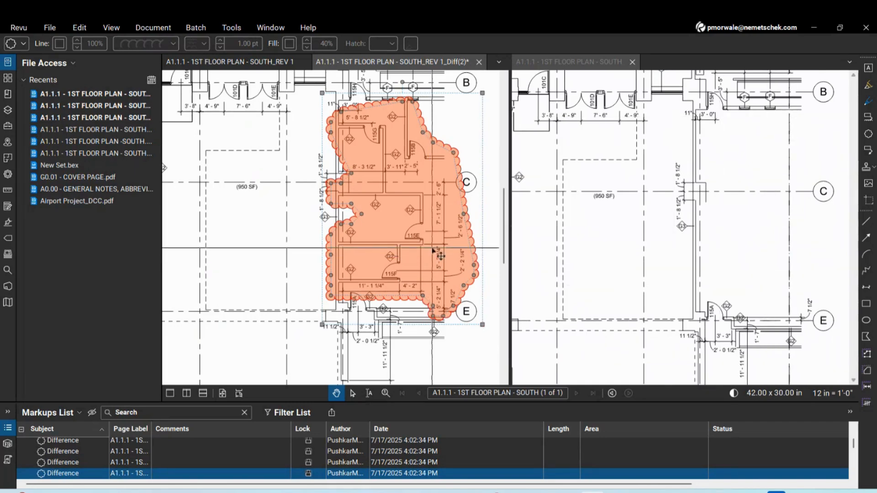
scroll(433, 251, "down", 2)
scroll(460, 247, "down", 1)
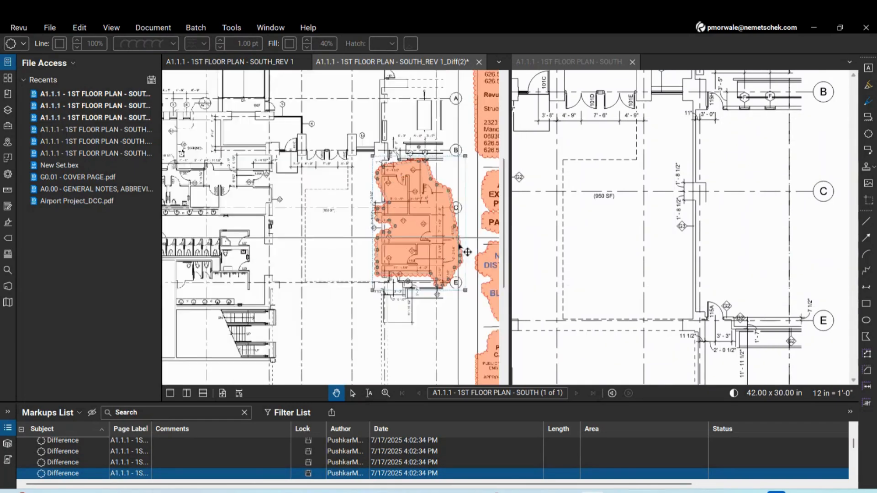
scroll(460, 248, "down", 3)
scroll(425, 107, "up", 2)
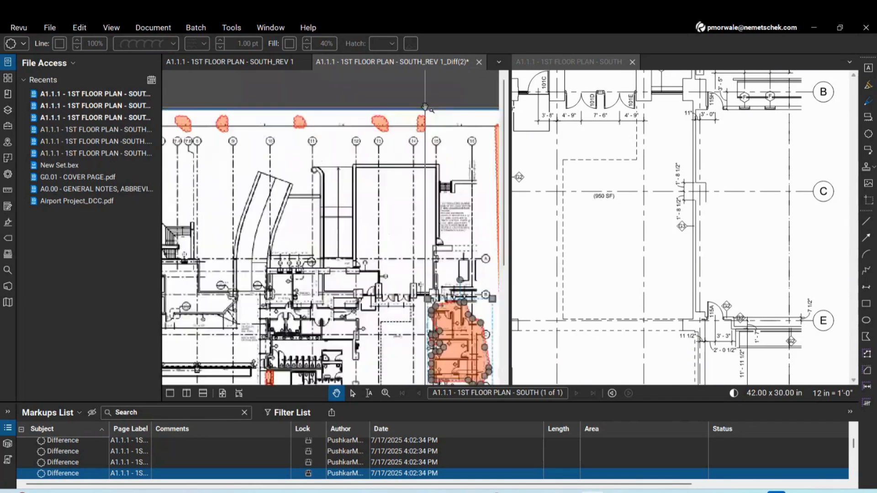
scroll(425, 107, "up", 3)
left_click(417, 136)
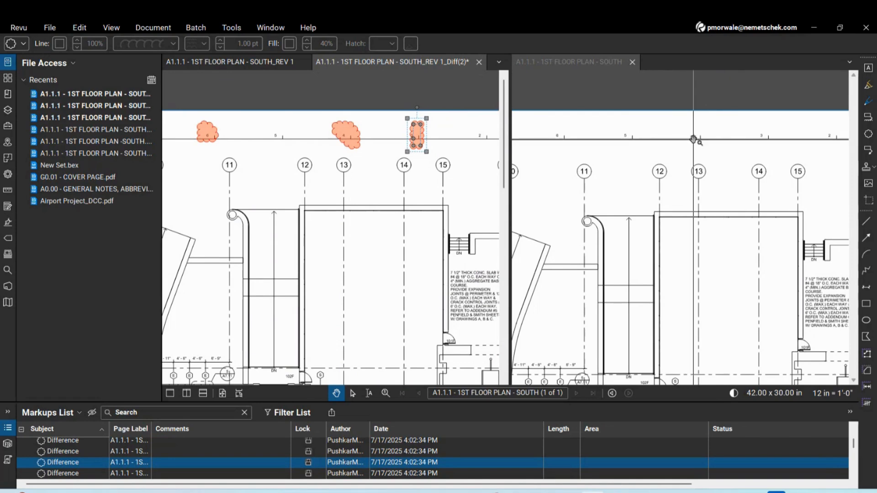
Select a difference cloud on the top grid line and enlarge the markups list
scroll(726, 183, "down", 10)
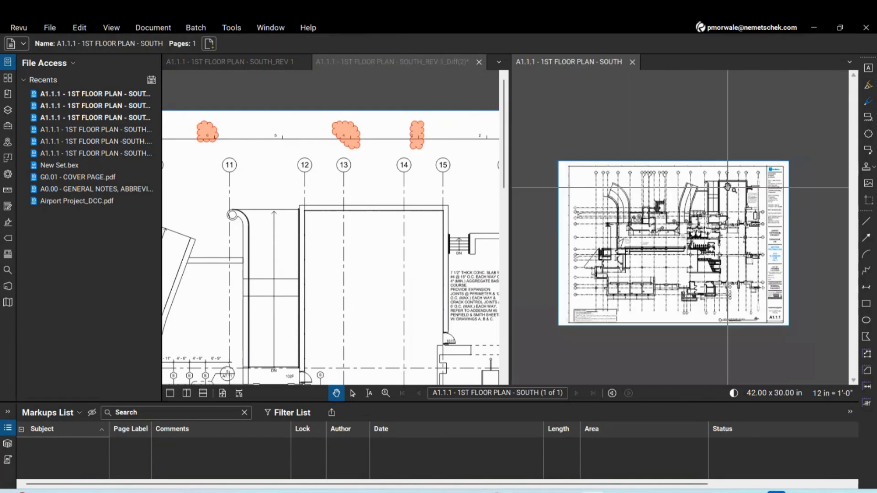
scroll(727, 186, "up", 5)
scroll(433, 173, "down", 5)
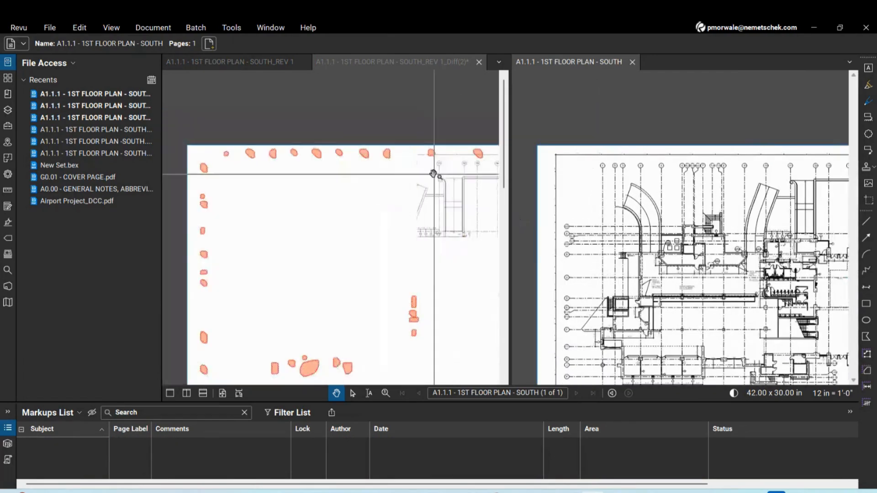
scroll(433, 174, "up", 2)
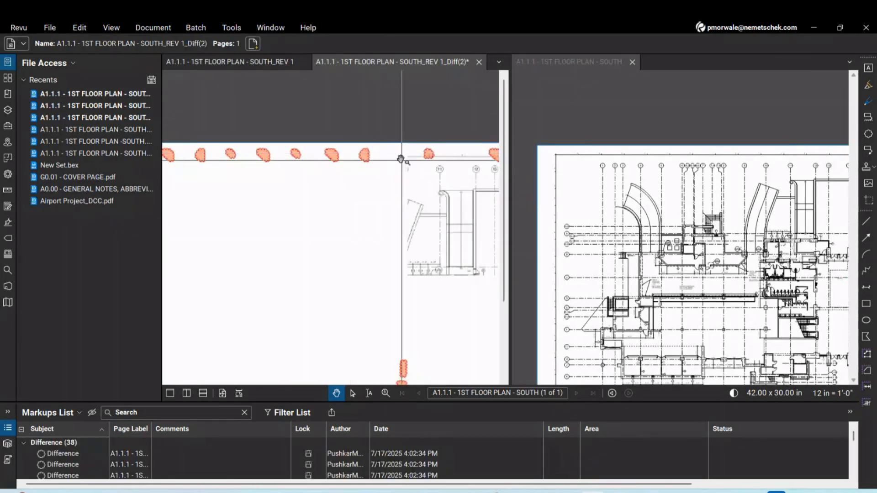
left_click(367, 153)
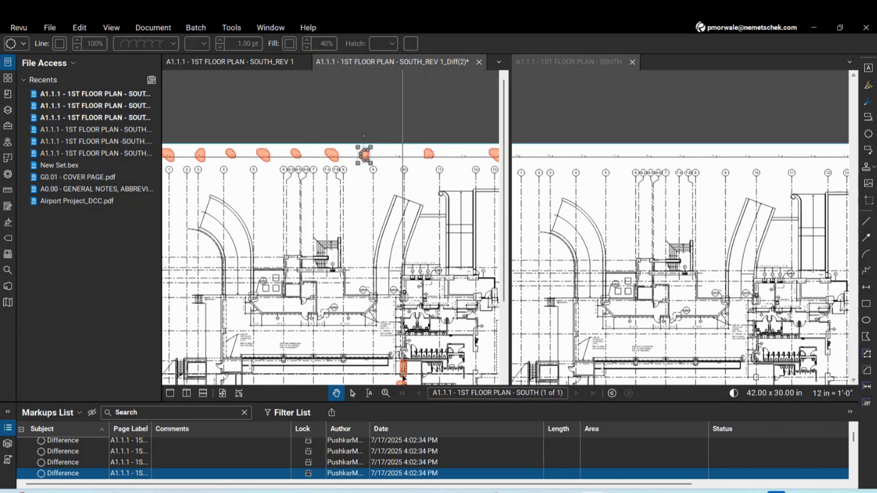
left_click_drag(408, 402, 407, 281)
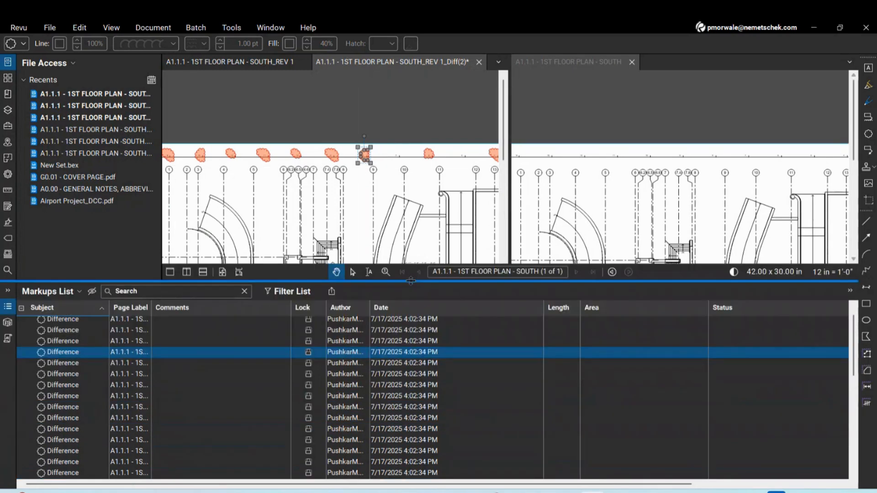
Unlock and delete the chosen Difference cloud, then select the neighbouring cloud on the top grid line
left_click(308, 353)
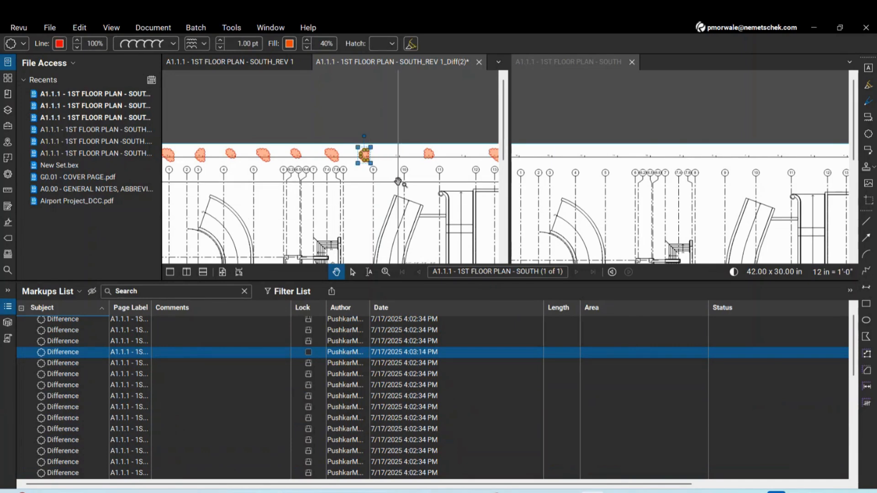
key("Delete")
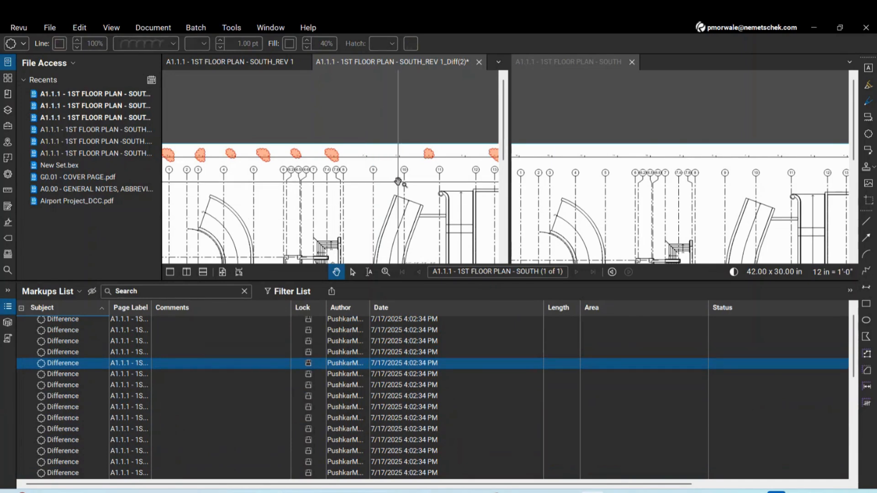
left_click(338, 153)
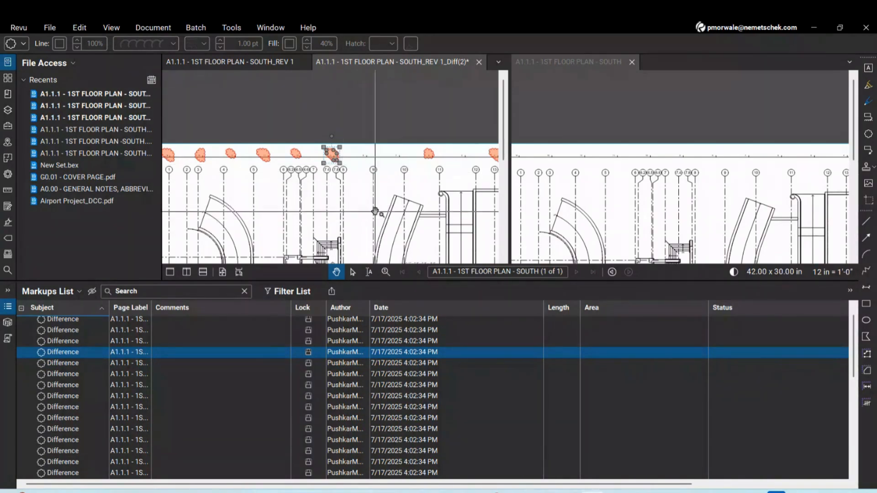
scroll(420, 97, "down", 3)
scroll(420, 96, "down", 2)
scroll(445, 180, "up", 5)
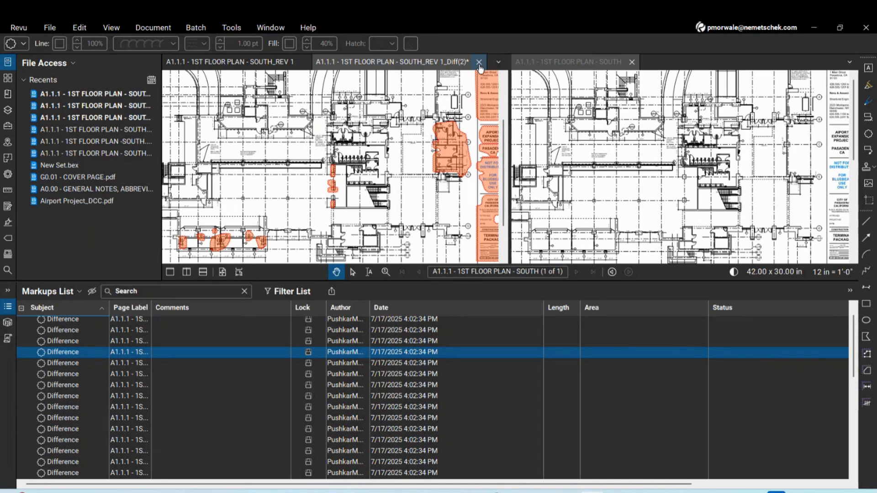
Close the Diff comparison without saving, and close the REV 1 plan
left_click(479, 63)
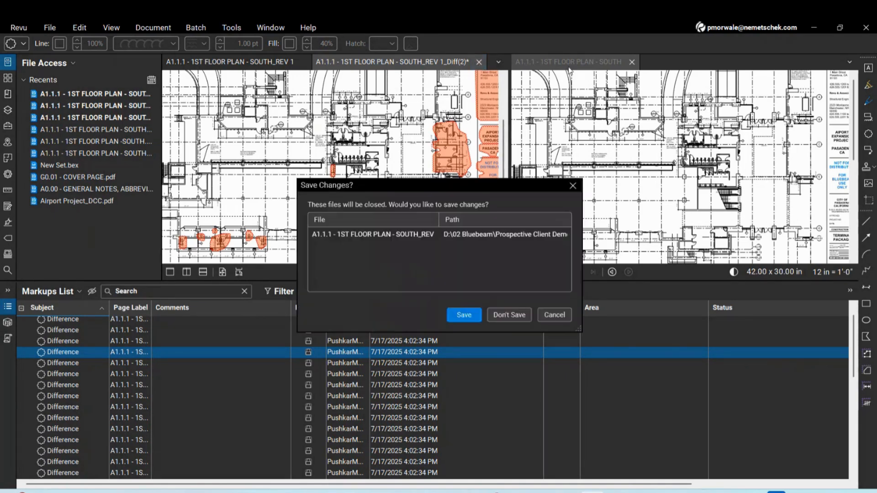
left_click(502, 319)
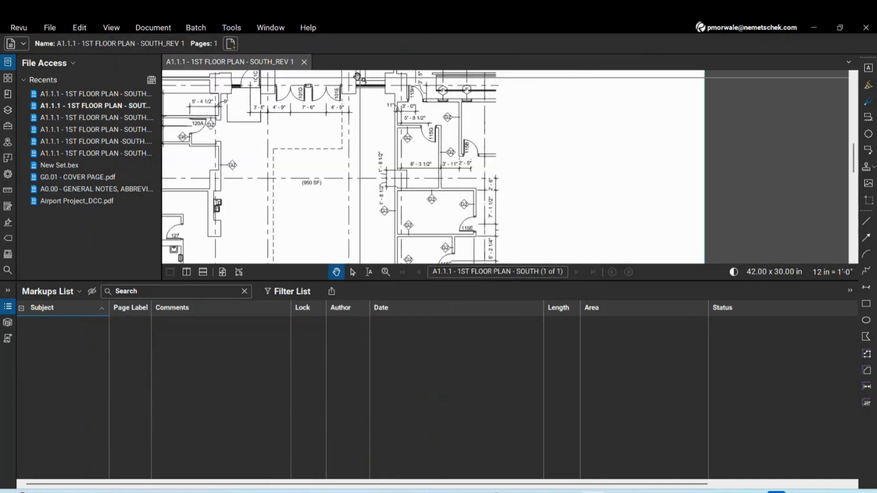
left_click(304, 61)
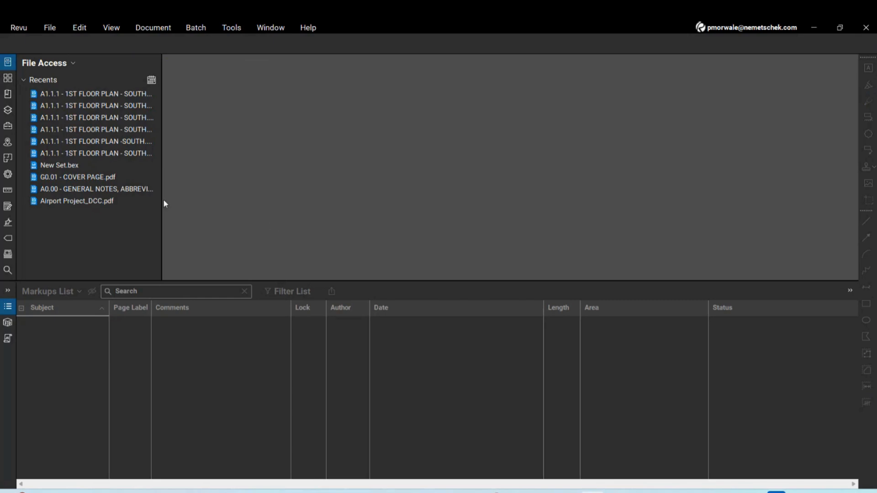
Open Airport Project_DCC.pdf from the 01 Managing Drawing Sets folder
left_click(50, 29)
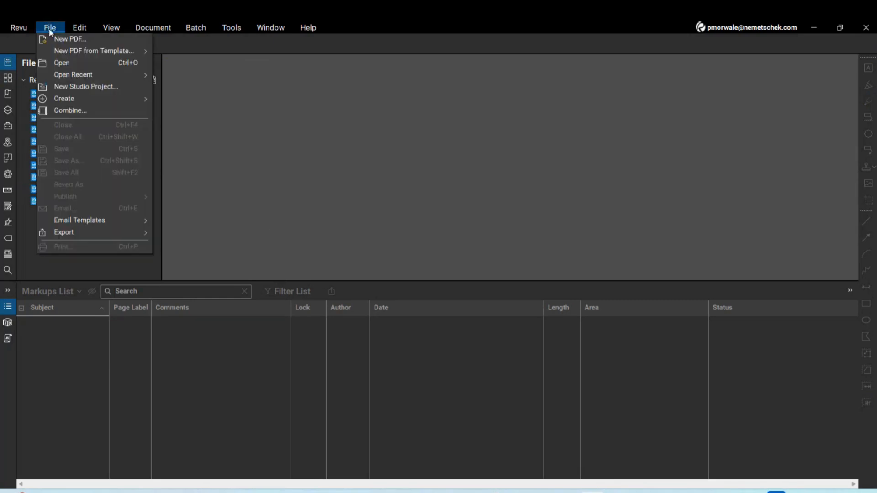
left_click(61, 62)
left_click(389, 115)
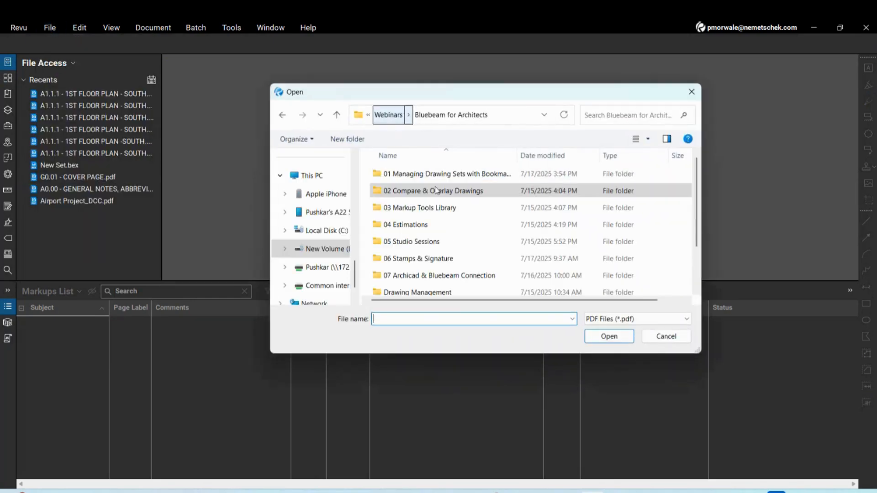
double_click(418, 210)
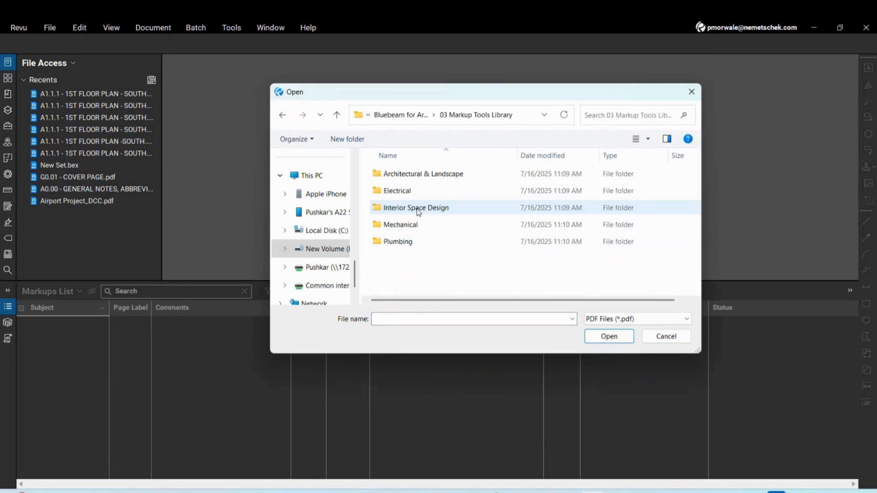
left_click(395, 115)
double_click(414, 175)
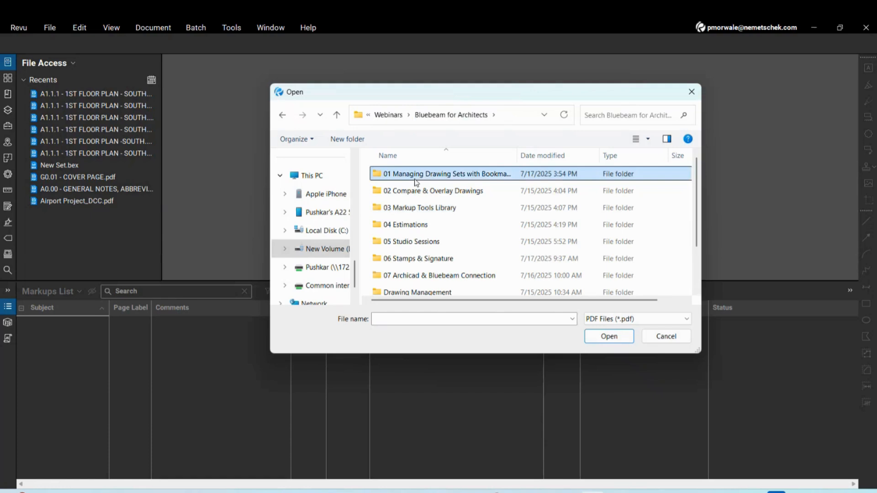
left_click(407, 246)
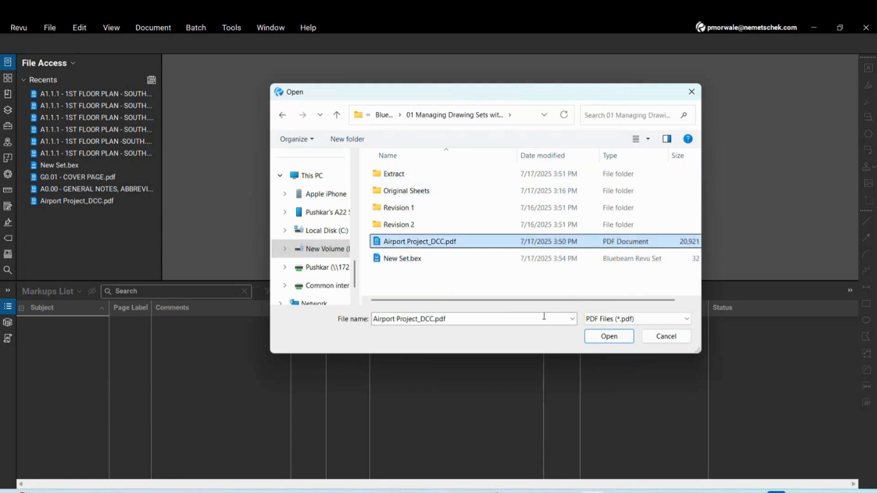
left_click(607, 341)
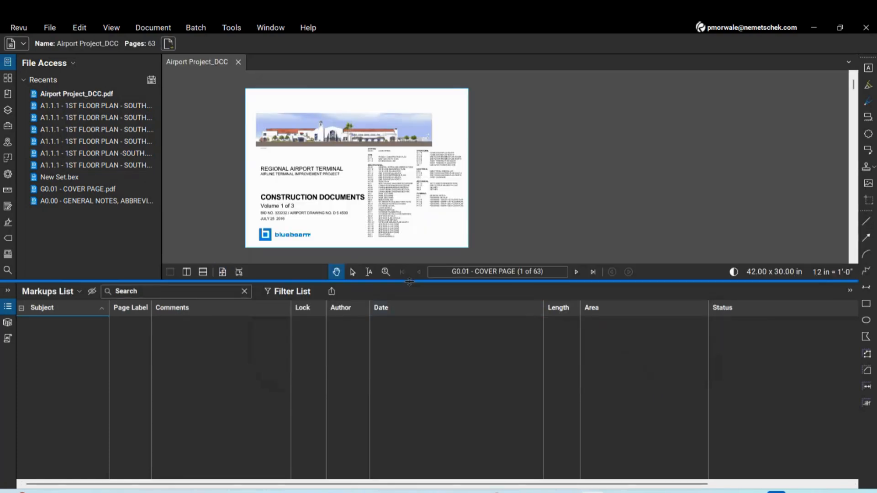
Shrink the markups list, fit the cover page, and scroll to sheet L1.0 (page 5 of 63)
left_click_drag(412, 281, 425, 379)
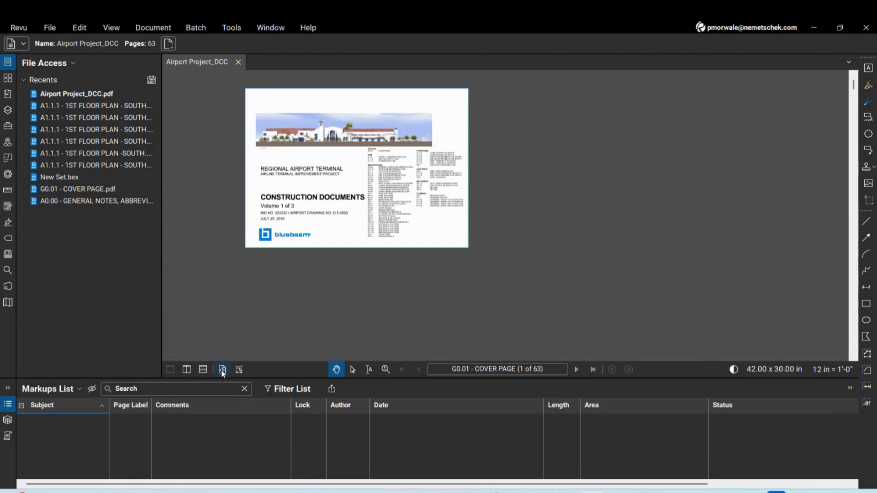
left_click(222, 369)
scroll(795, 233, "down", 1)
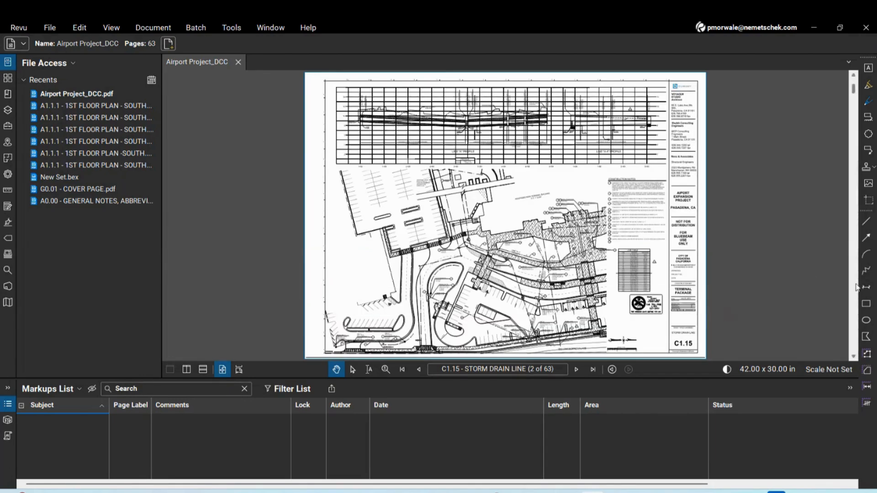
scroll(857, 287, "down", 1)
scroll(856, 287, "down", 1)
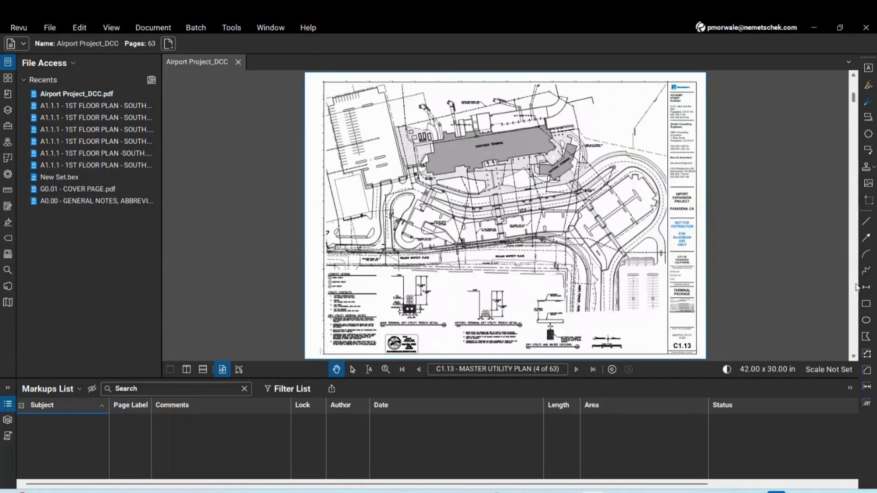
scroll(856, 287, "down", 1)
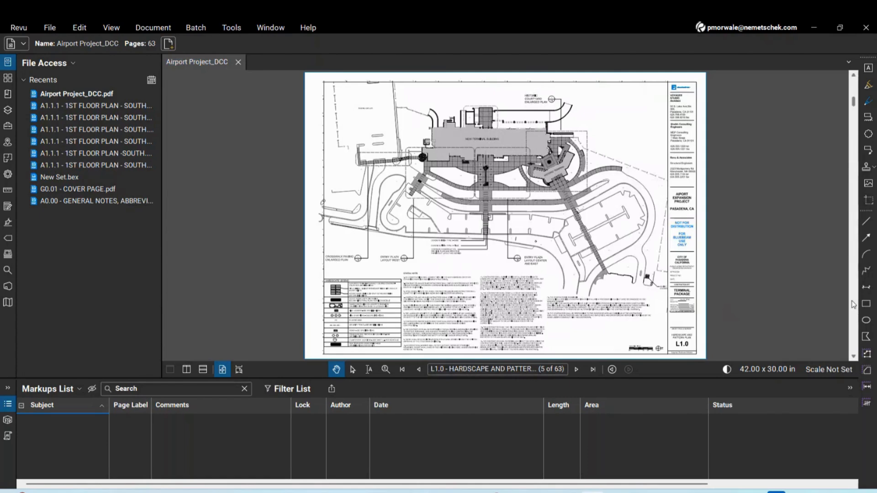
scroll(596, 209, "up", 2)
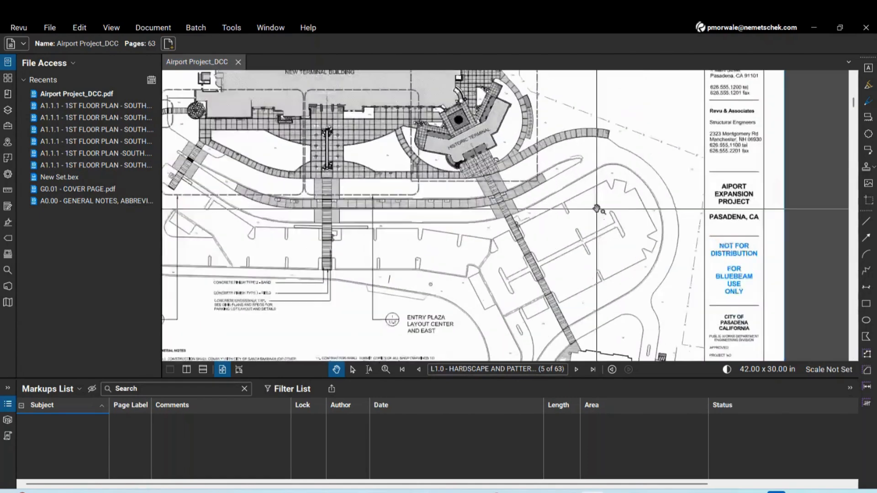
scroll(596, 209, "down", 2)
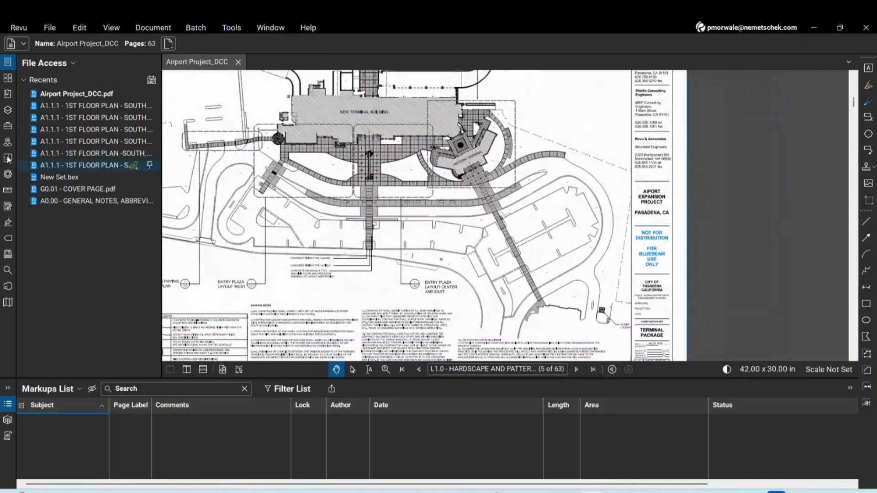
Show the Tool Chest, expand and collapse its Architect and Contractor Review sets, then open Revu Profiles
left_click(8, 126)
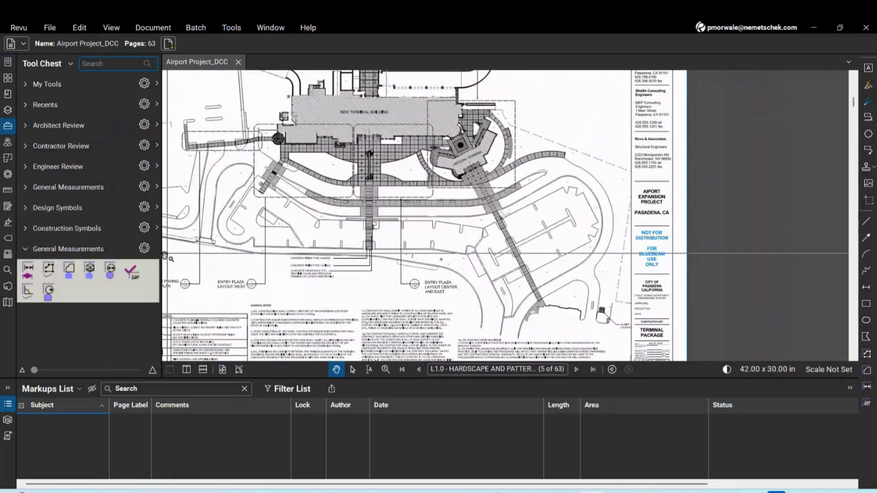
left_click(25, 249)
left_click(26, 130)
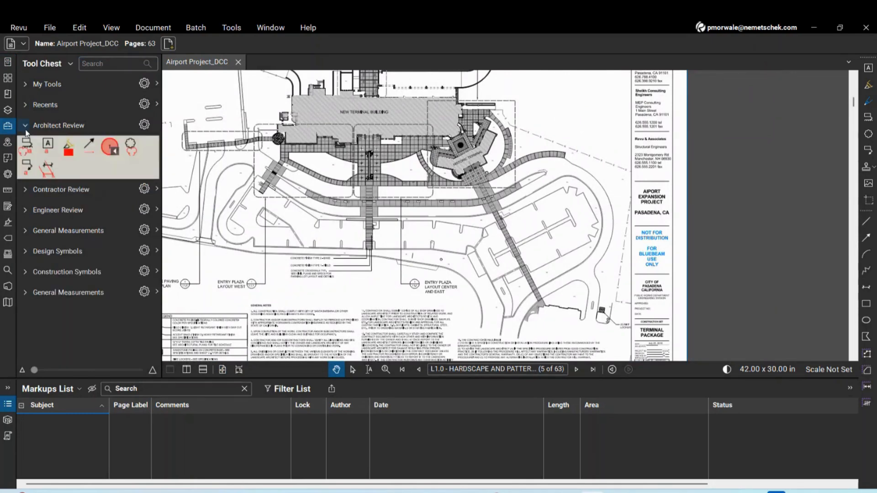
left_click(26, 129)
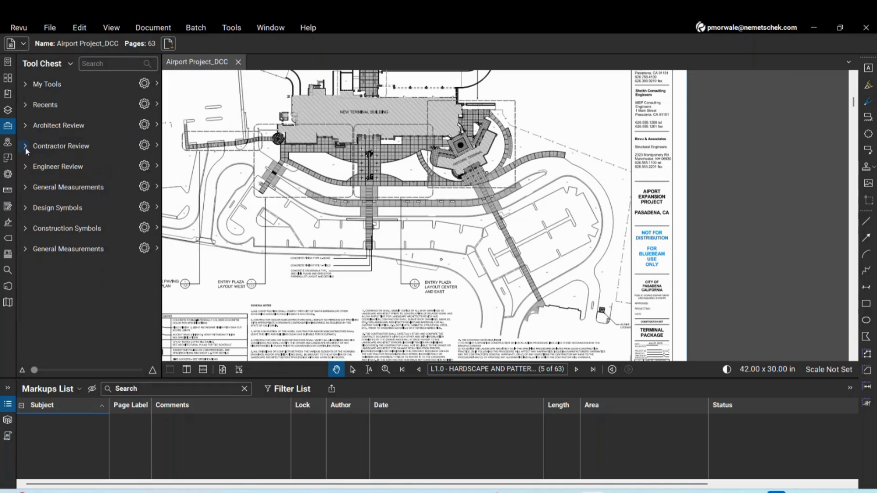
left_click(26, 146)
left_click(26, 147)
left_click(23, 28)
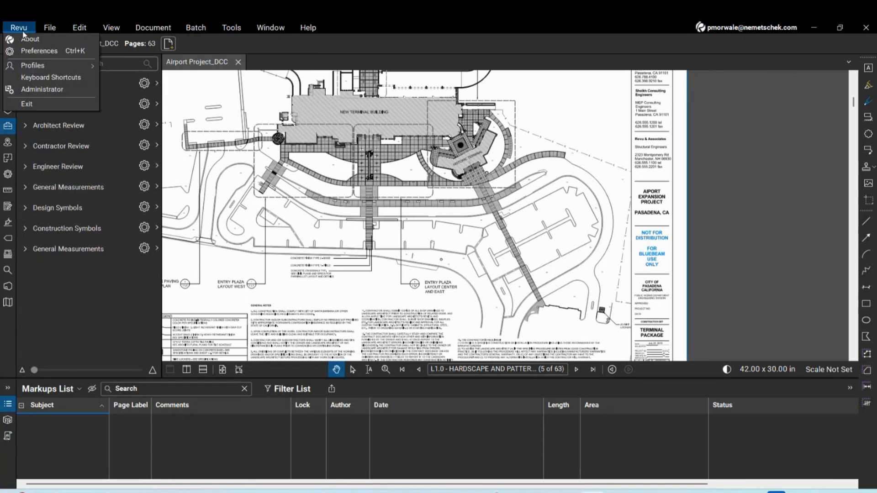
mouse_move(31, 68)
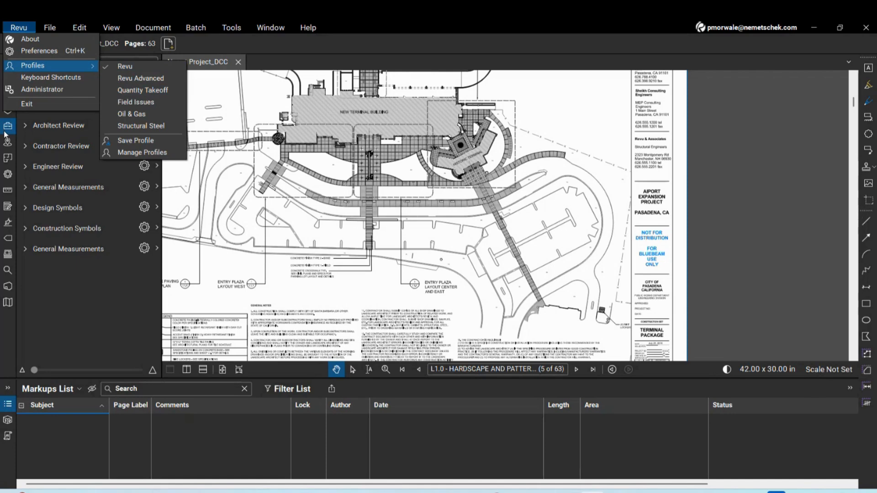
Switch to the Revu Advanced profile and browse its Construction and Design Symbols sets
left_click(154, 78)
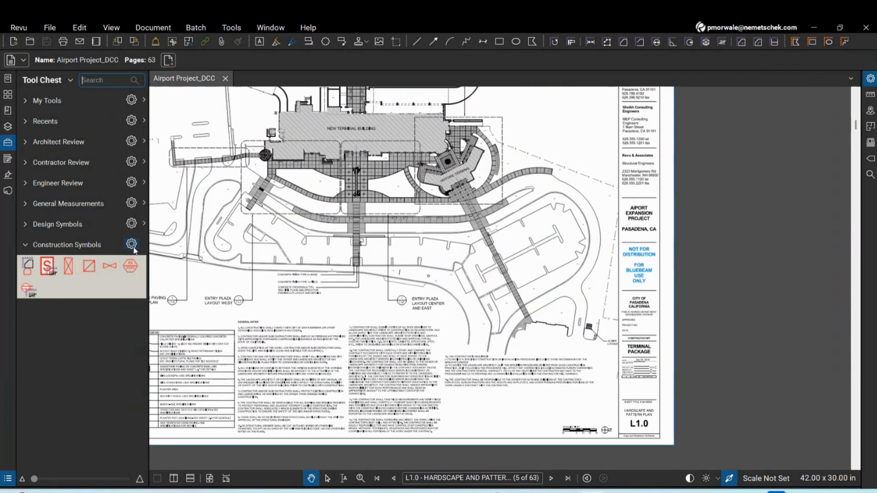
left_click(25, 245)
left_click(25, 225)
left_click(25, 225)
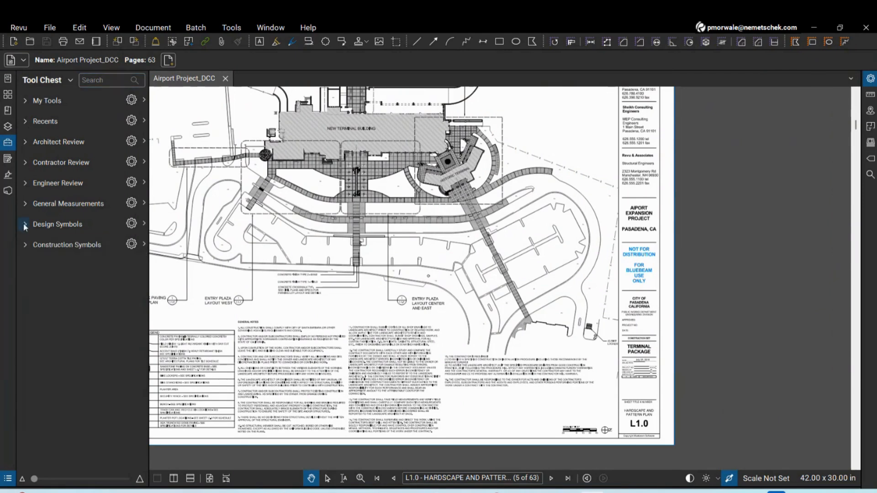
Return to the standard Revu profile, then switch to the Quantity Takeoff profile
left_click(17, 28)
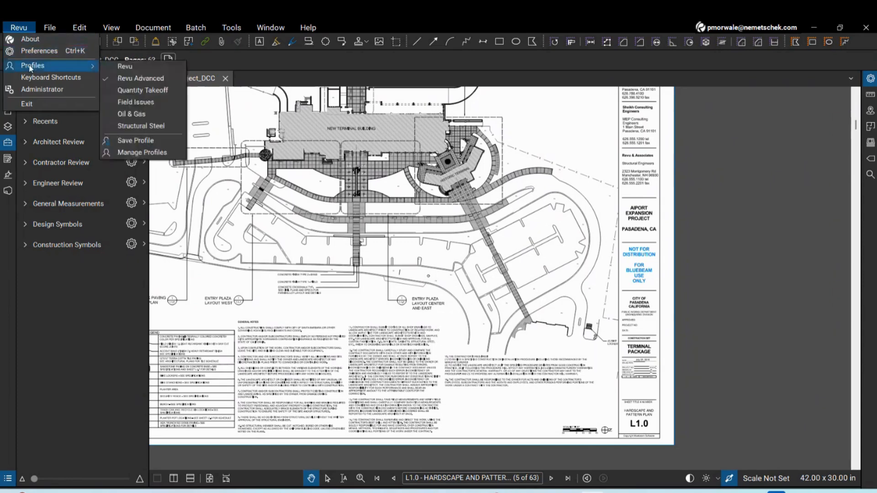
left_click(133, 66)
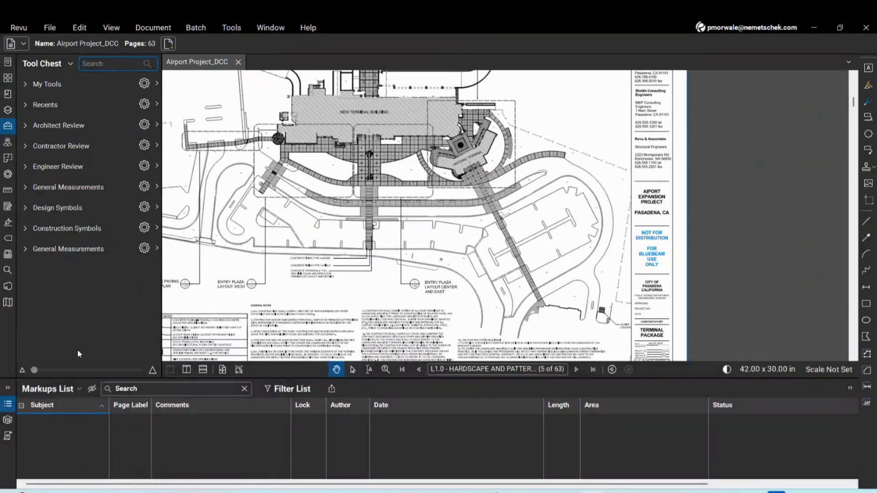
left_click(18, 28)
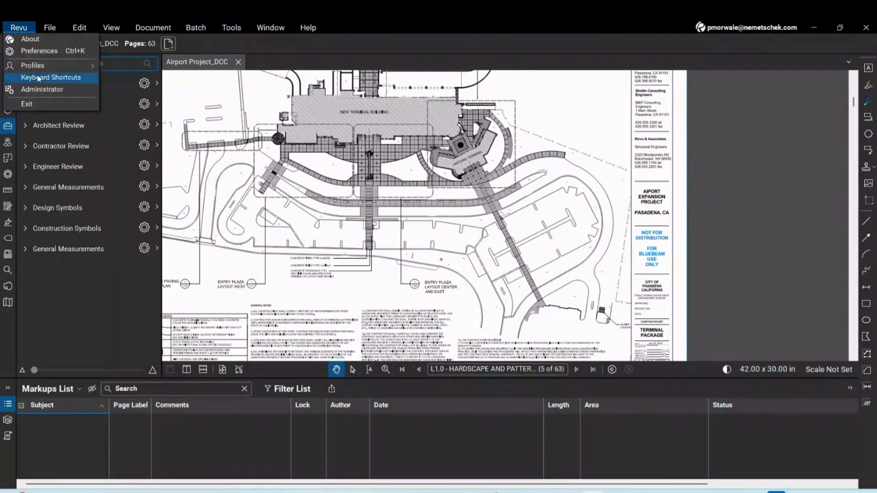
mouse_move(46, 66)
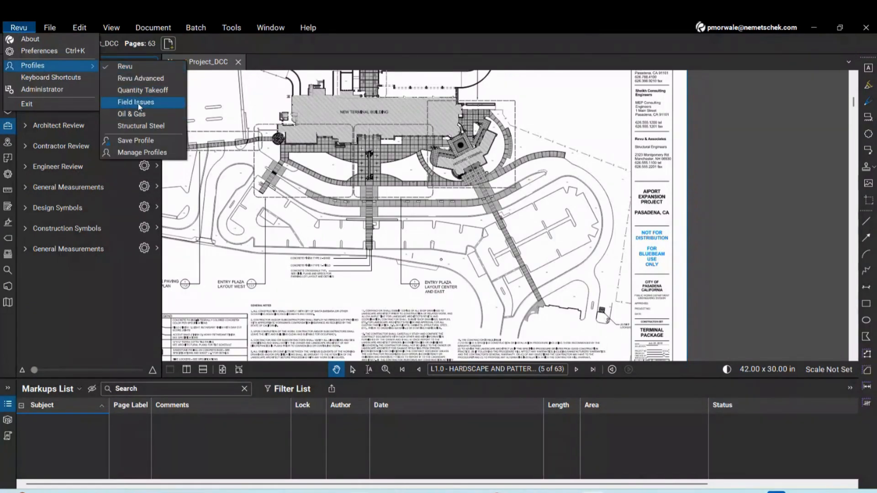
left_click(170, 92)
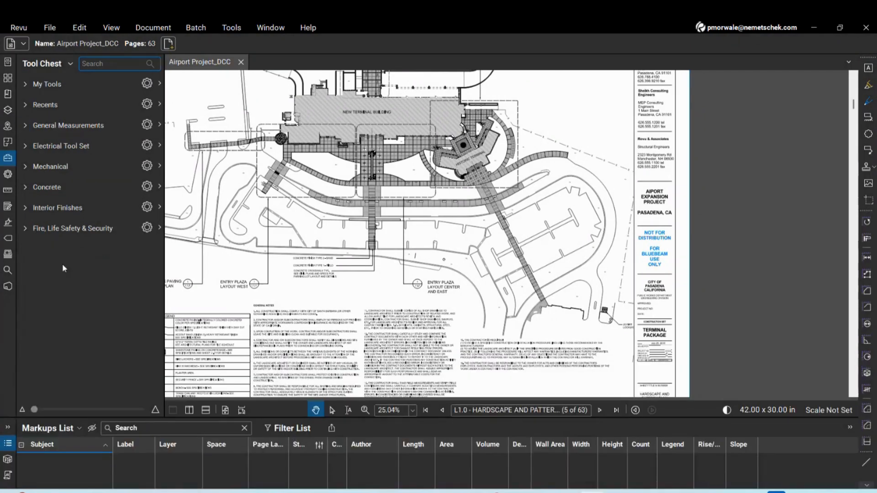
Expand and collapse the Electrical, Mechanical, Concrete and Interior Finishes tool sets
left_click(25, 146)
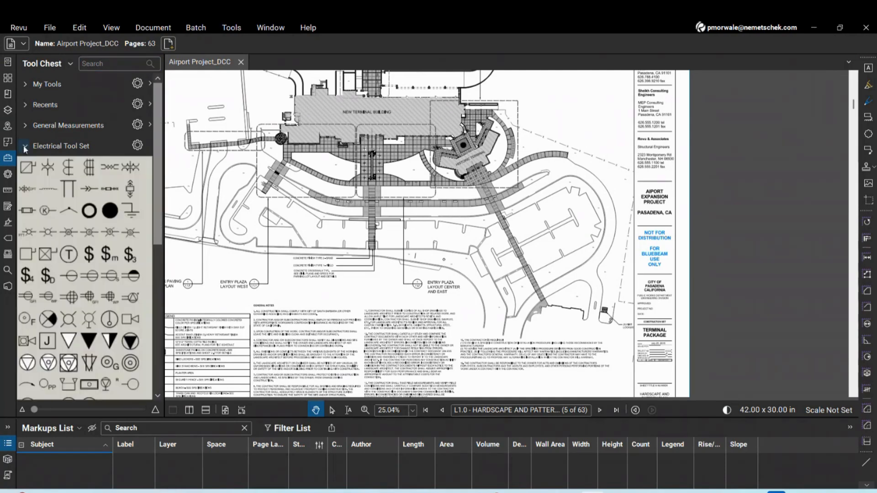
left_click(25, 146)
left_click(25, 167)
left_click(25, 167)
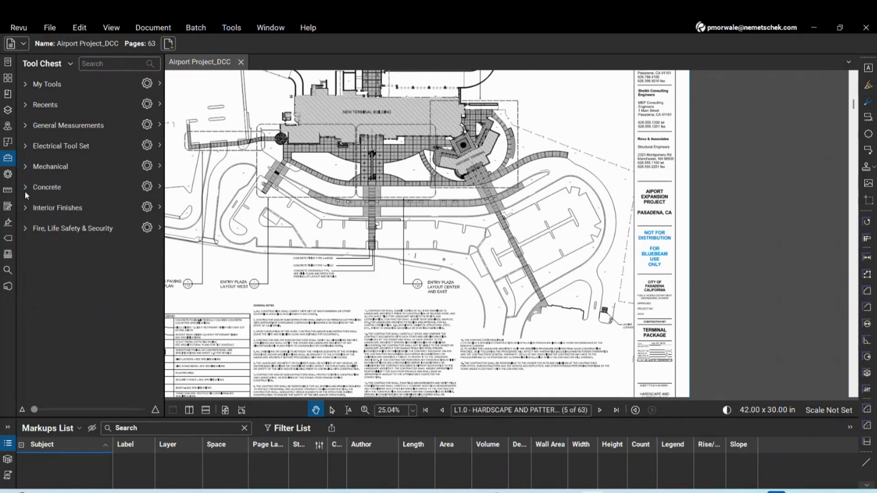
left_click(25, 188)
left_click(26, 188)
left_click(25, 209)
left_click(25, 208)
Review the profile choices, then launch the web browser and move its window up
left_click(19, 28)
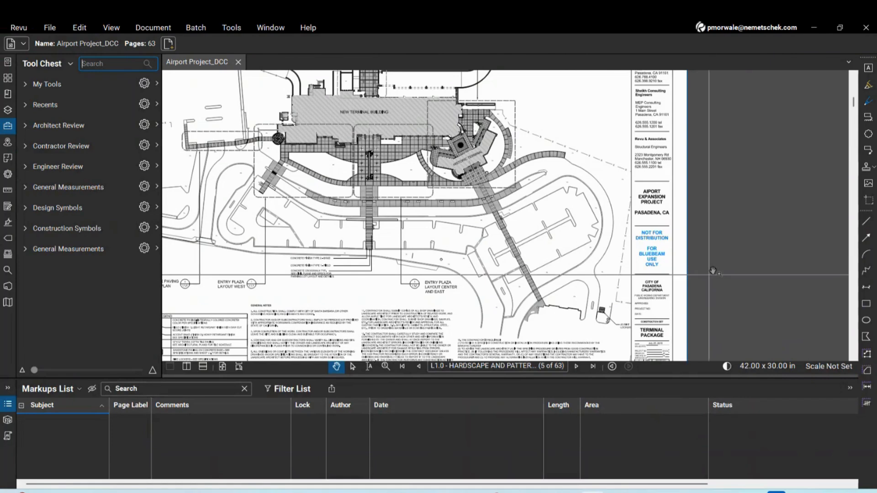
scroll(711, 273, "down", 4)
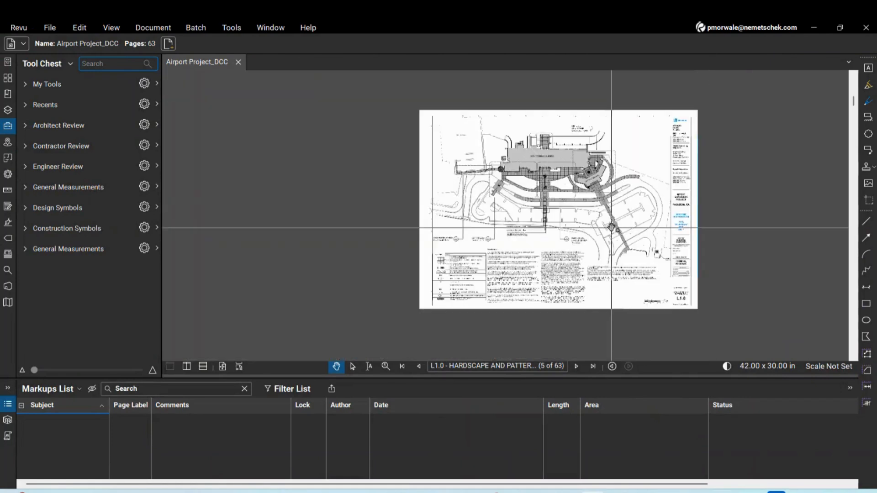
scroll(613, 226, "up", 2)
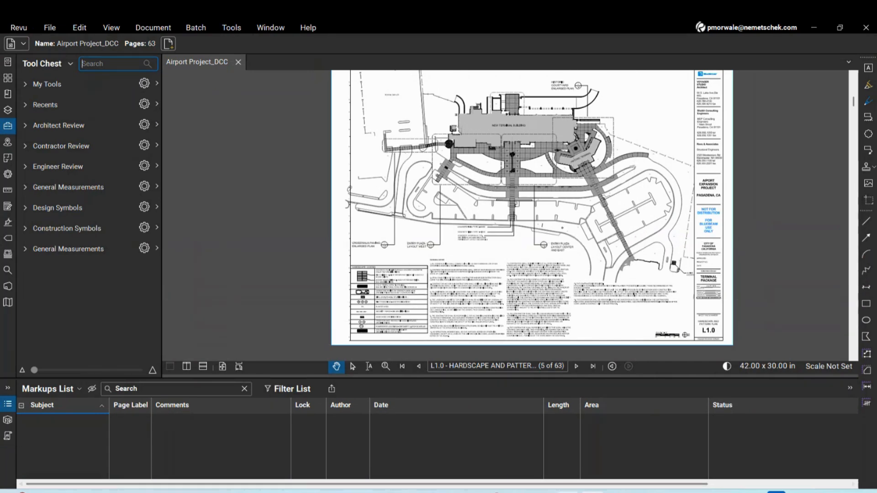
left_click(569, 492)
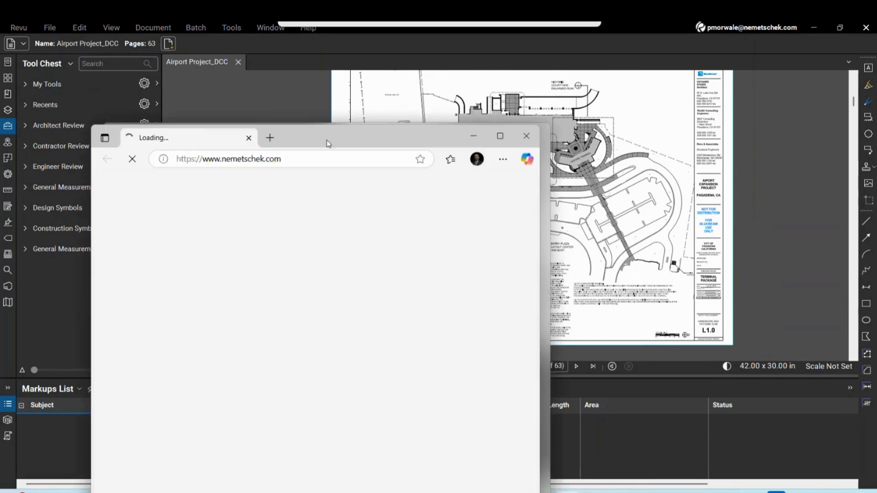
left_click_drag(327, 140, 325, 113)
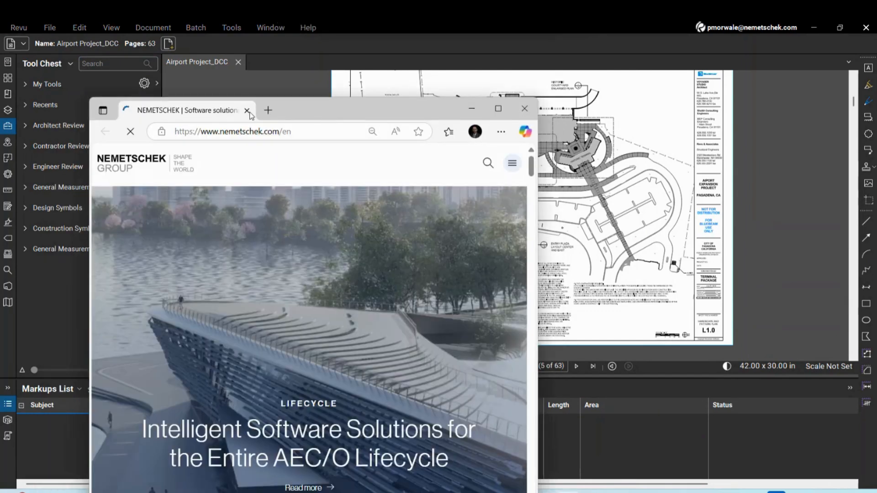
Search 'bluebeam custom' in a new maximized tab and open the Revu Custom Libraries page
left_click(268, 111)
left_click(499, 108)
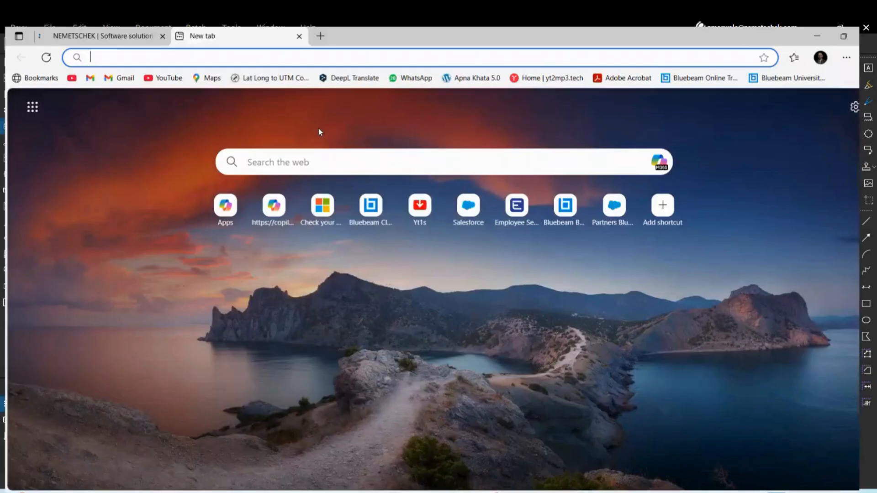
left_click(274, 54)
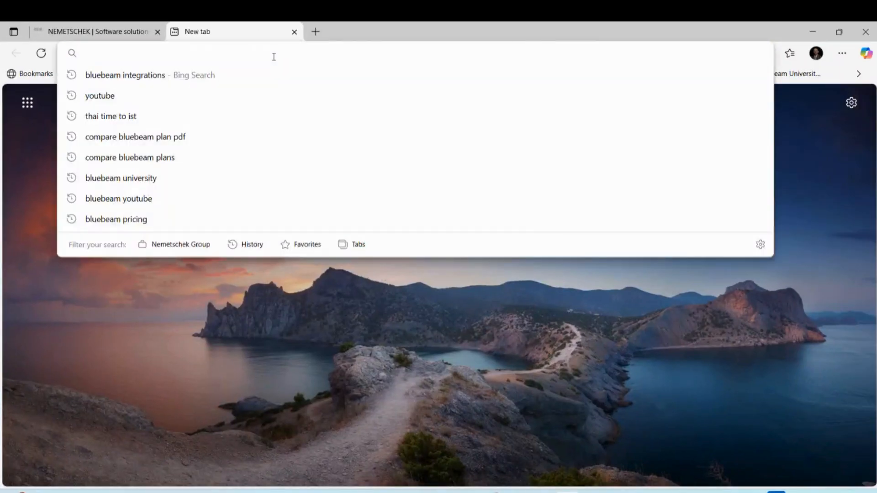
type("bluebea")
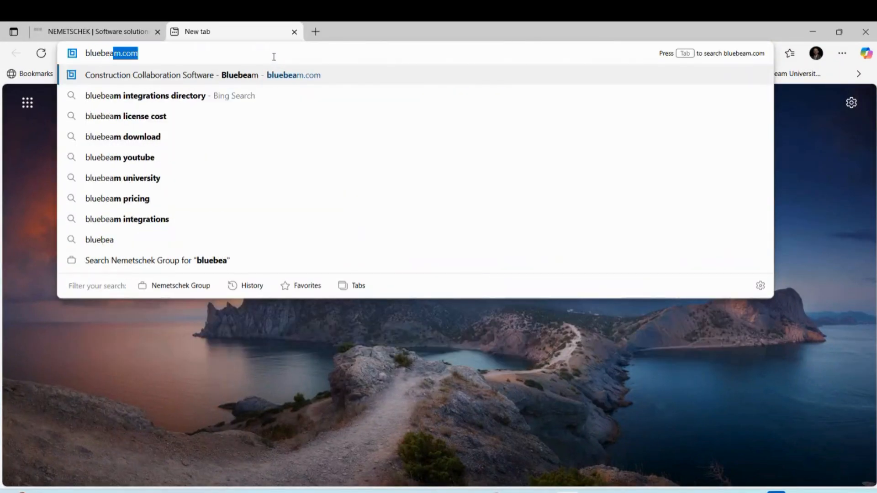
type("m custom")
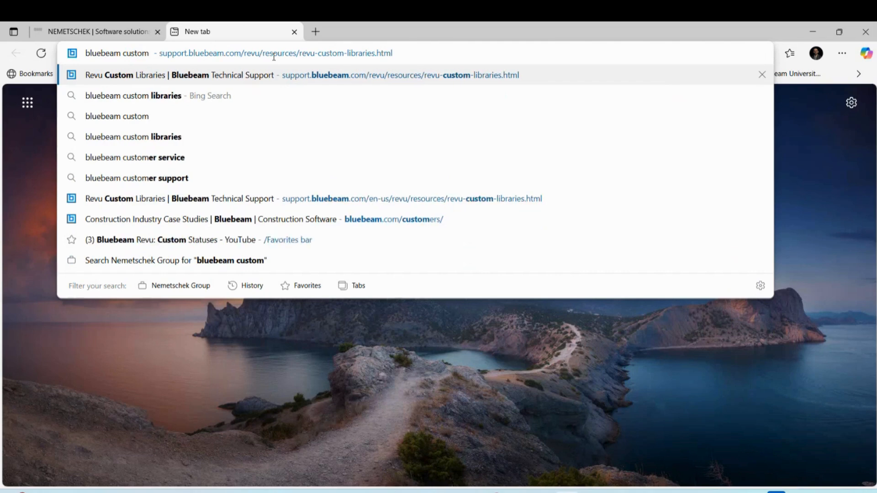
left_click(188, 81)
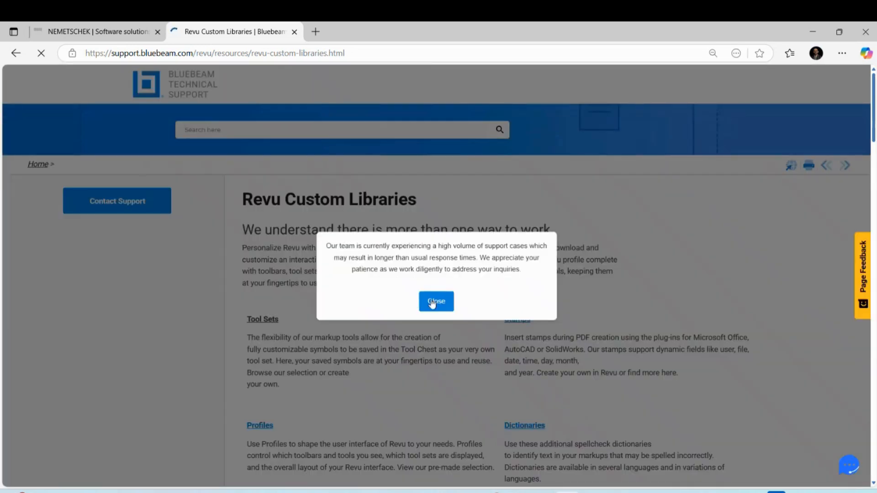
Expand the Mechanical, Plumbing and Architecture & Landscape tool set lists, then return to Revu
left_click(432, 302)
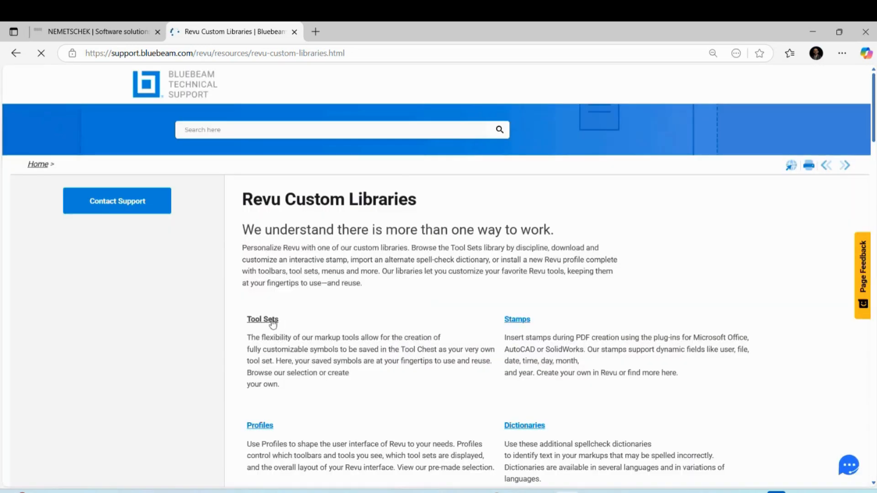
left_click(269, 321)
scroll(383, 353, "down", 2)
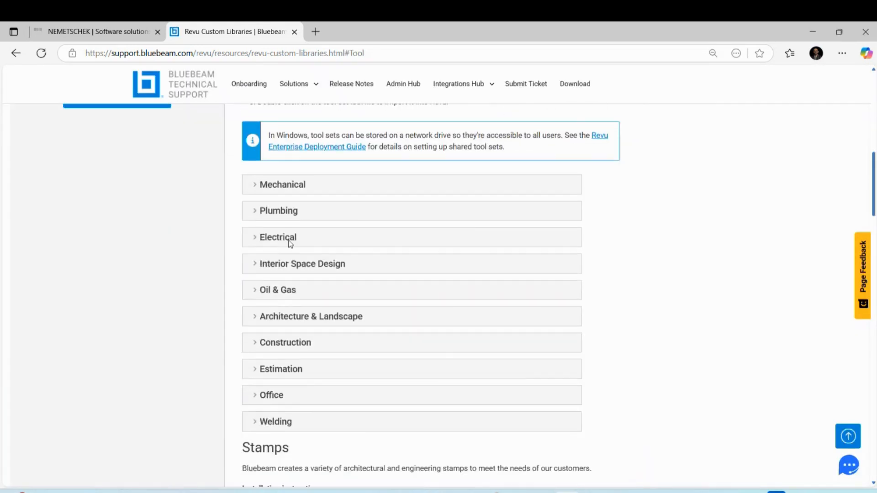
left_click(254, 189)
scroll(212, 296, "down", 9)
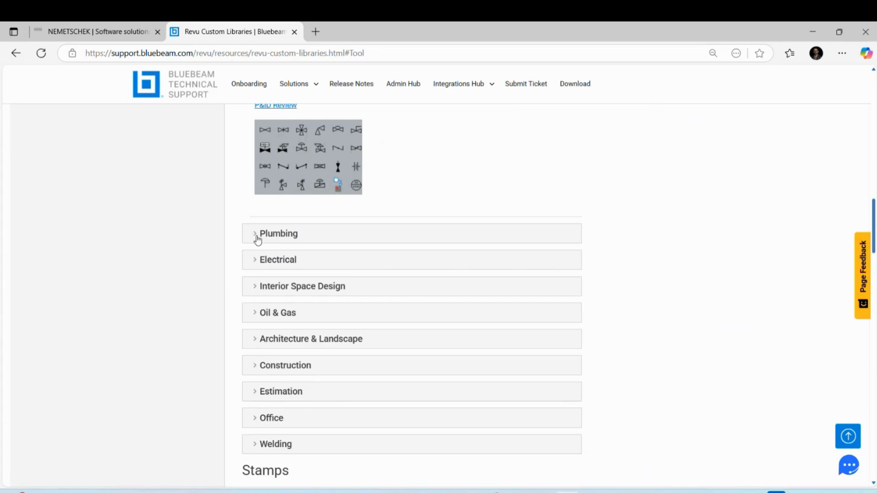
left_click(256, 239)
scroll(219, 292, "down", 5)
scroll(210, 310, "down", 4)
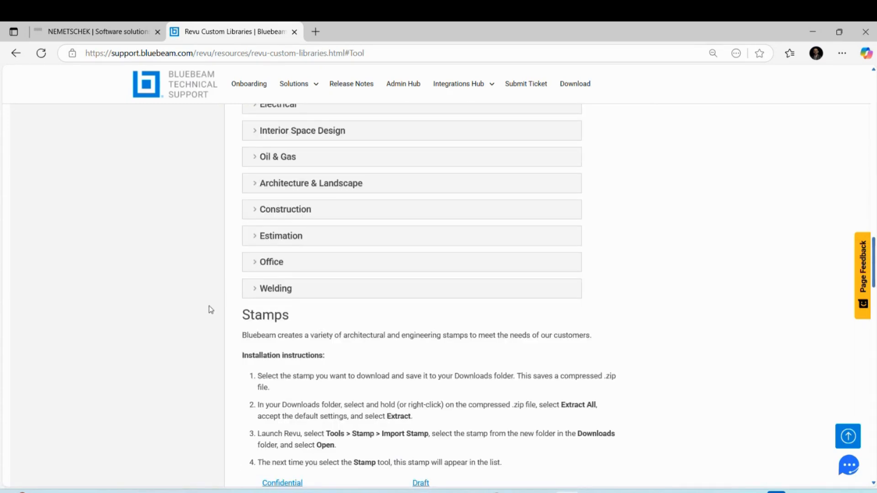
scroll(210, 310, "up", 1)
left_click(254, 240)
scroll(204, 329, "down", 4)
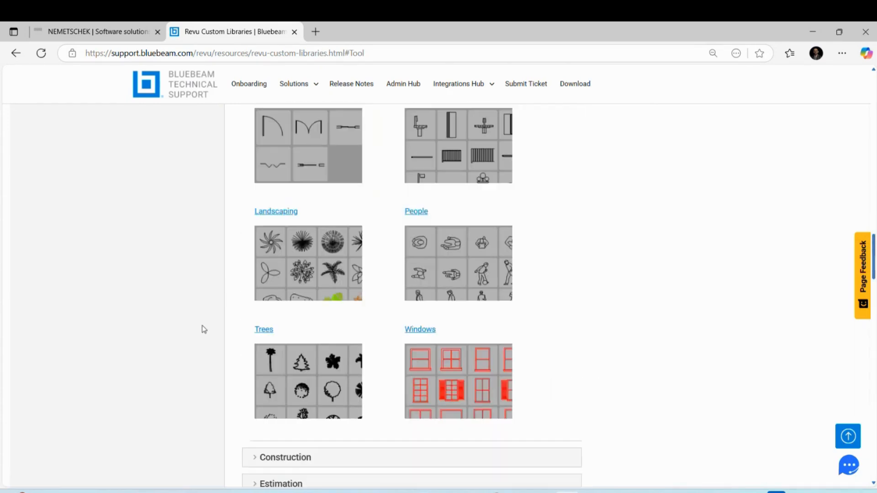
scroll(204, 330, "down", 4)
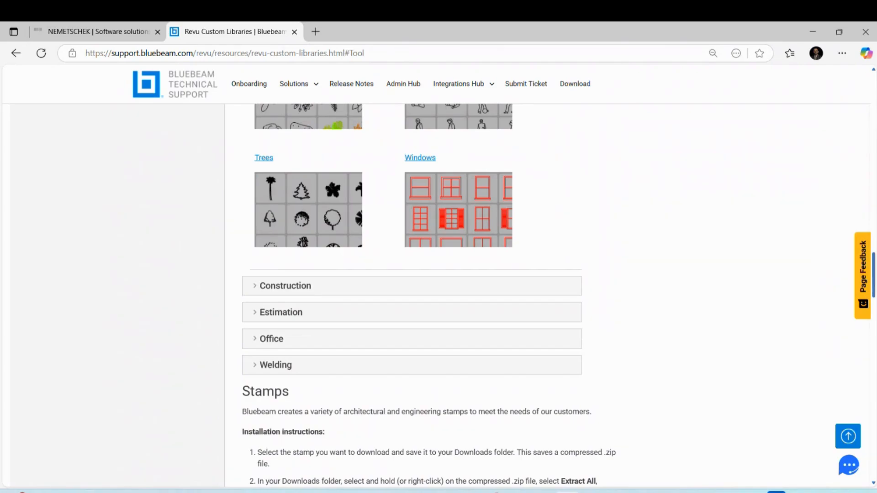
left_click(588, 490)
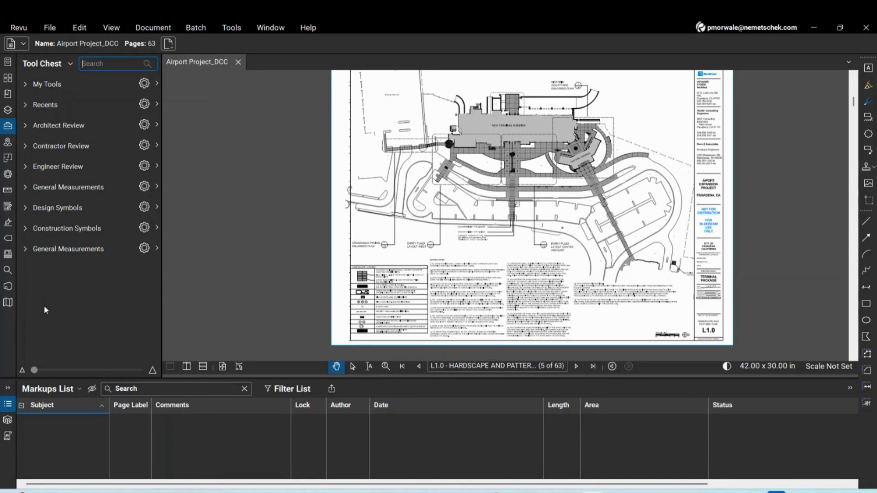
Download the Doors tool set as doors.zip and show it in its folder
left_click(69, 64)
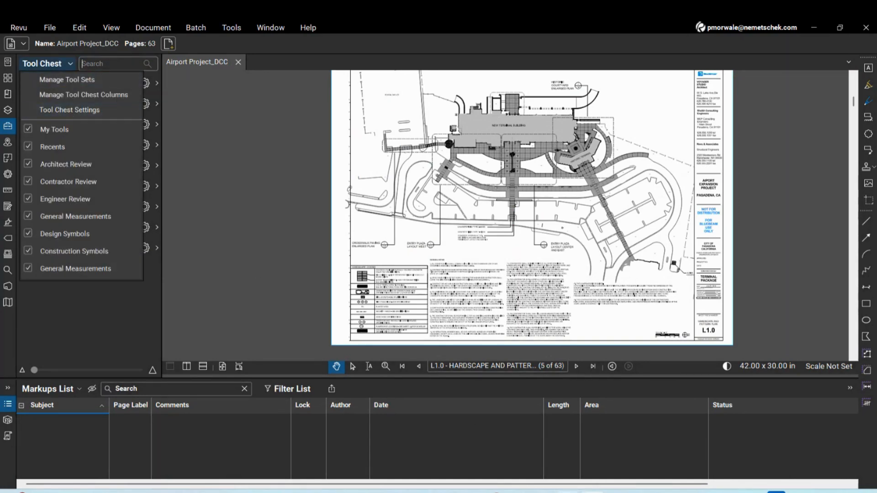
key("Escape")
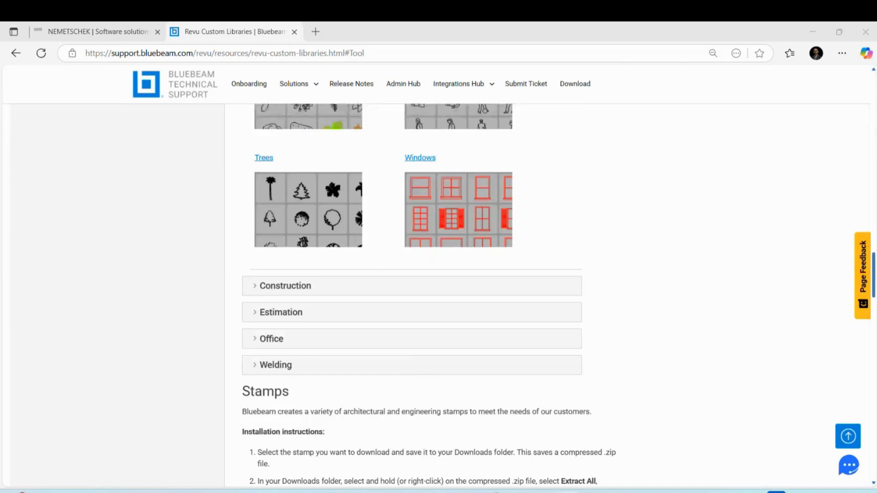
scroll(311, 323, "up", 5)
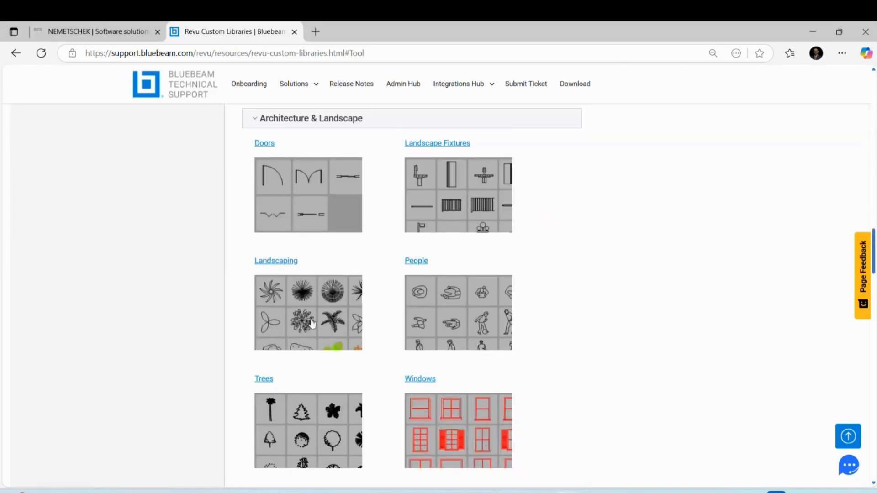
scroll(213, 274, "up", 1)
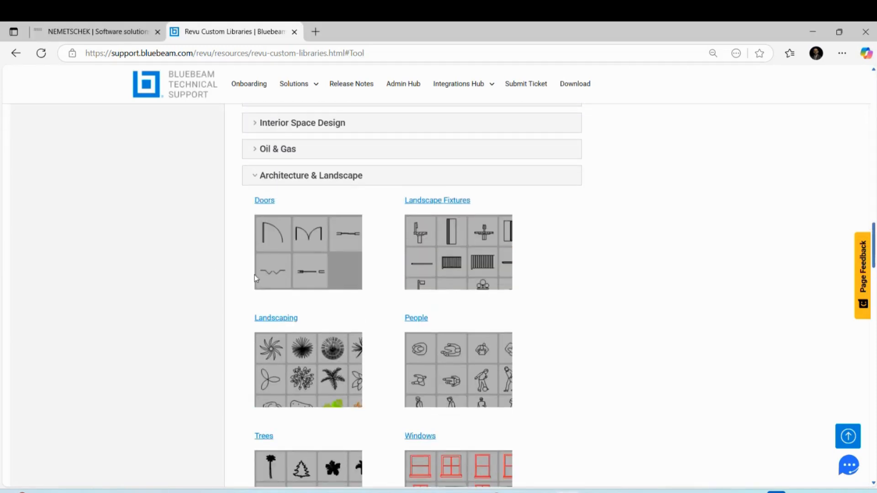
left_click(270, 202)
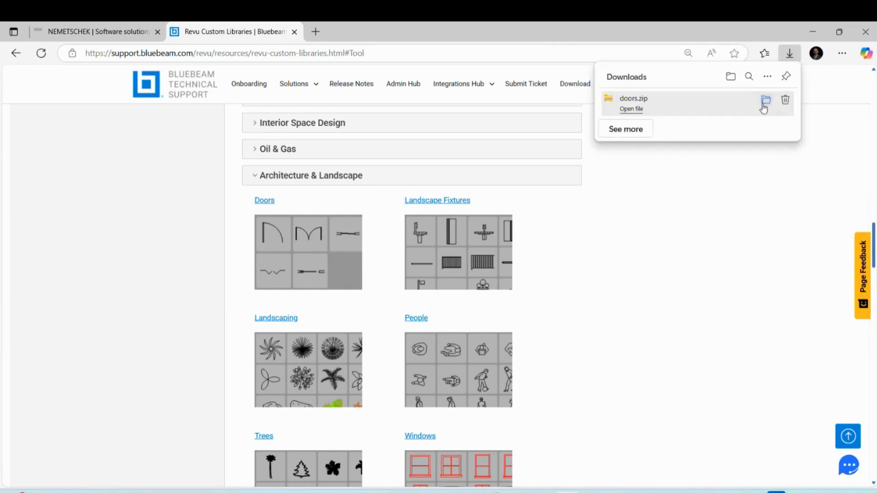
left_click(763, 101)
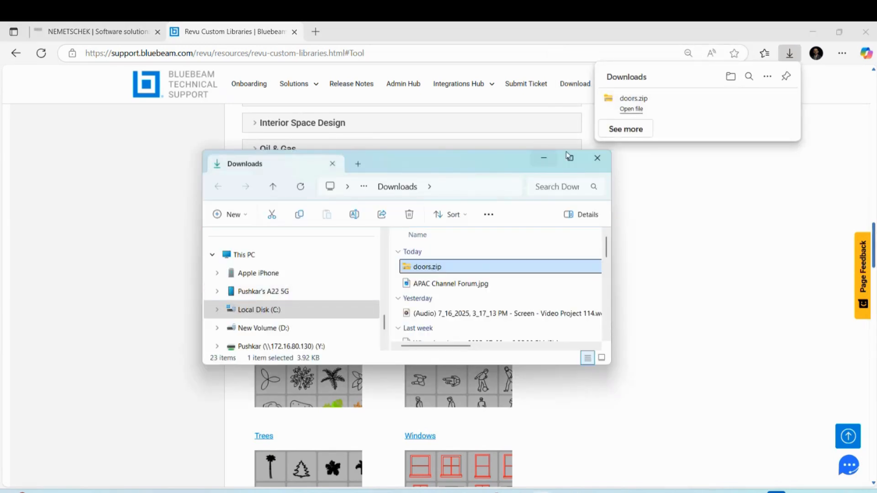
Check doors.zip, then browse to Bluebeam for Architects > 03 Markup Tools Library > Architectural & Landscape
left_click(570, 158)
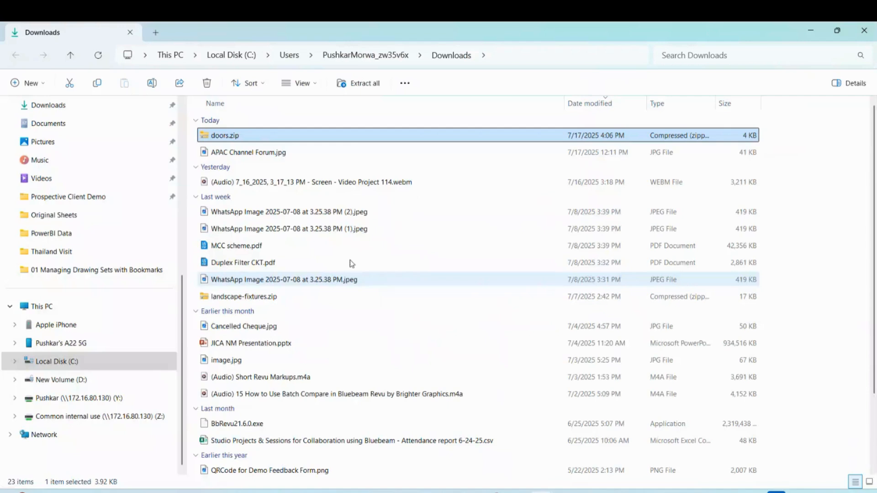
double_click(224, 135)
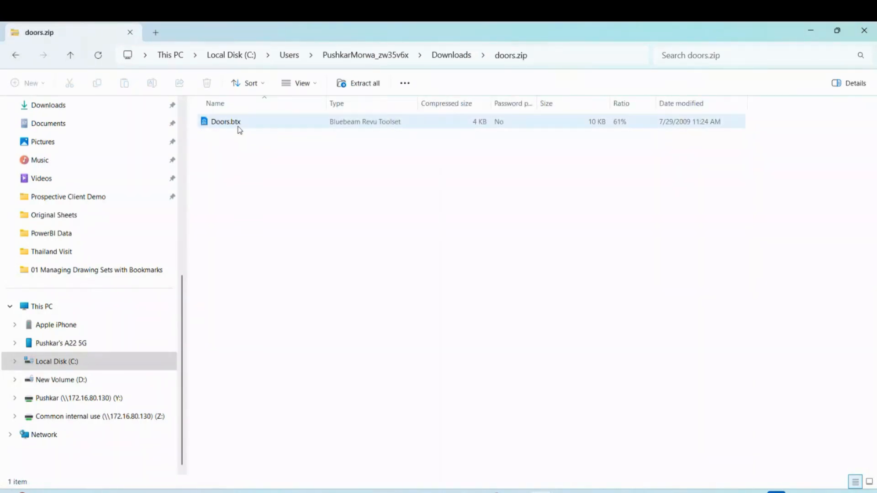
left_click(863, 31)
left_click(541, 465)
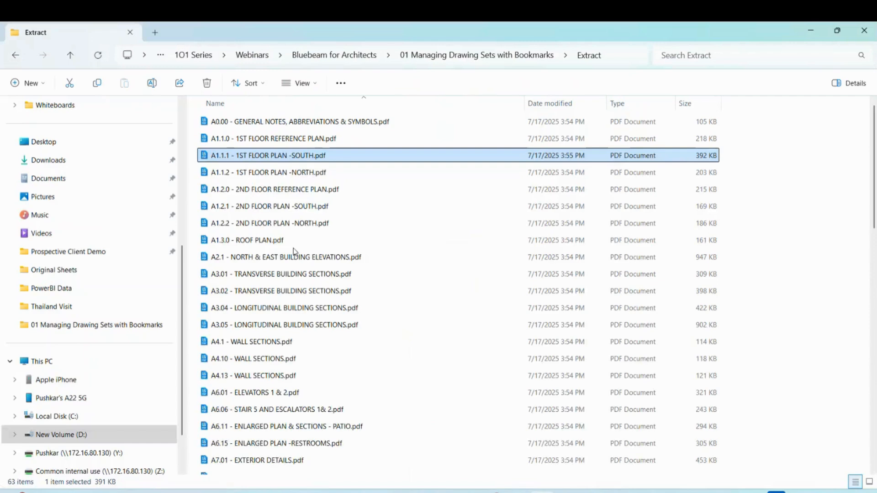
left_click(344, 57)
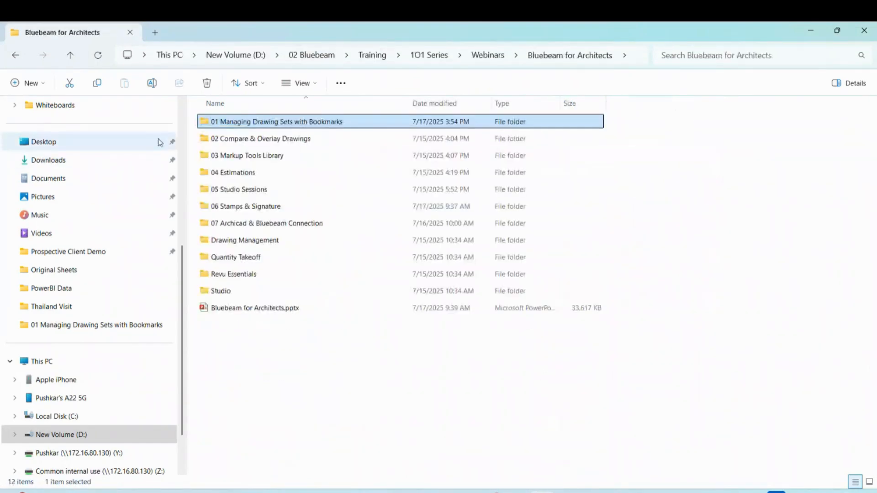
double_click(280, 156)
double_click(251, 122)
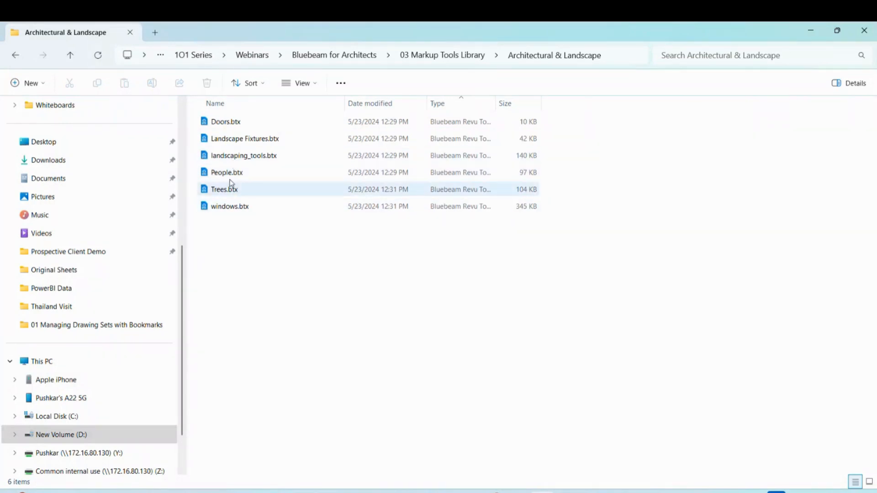
left_click(811, 30)
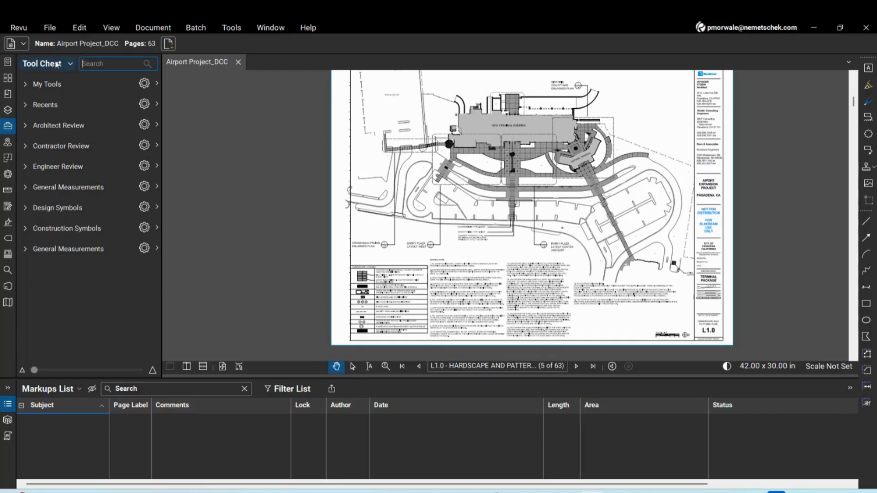
Import Trees.btx into the Tool Chest from the Architectural & Landscape folder
left_click(58, 66)
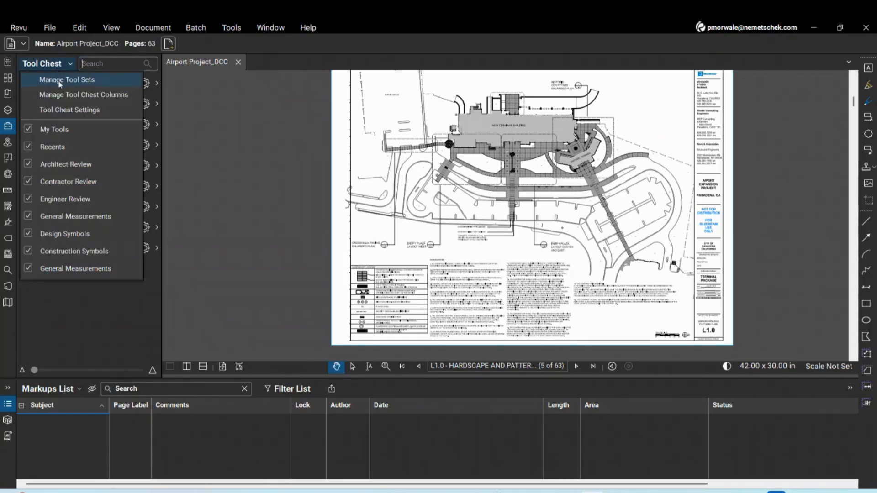
left_click(60, 80)
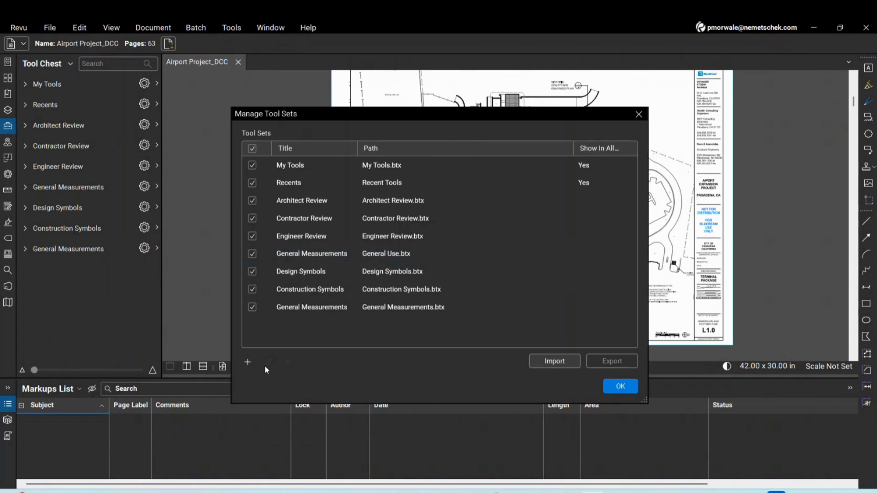
left_click(561, 363)
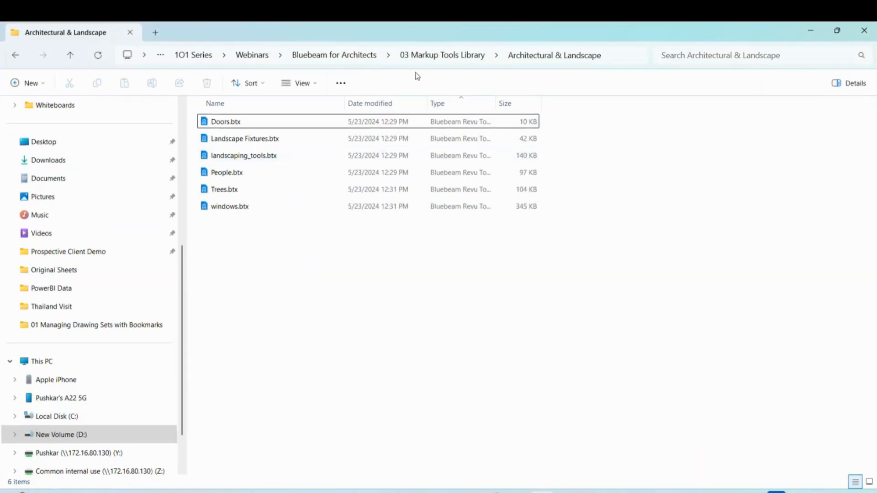
left_click(620, 54)
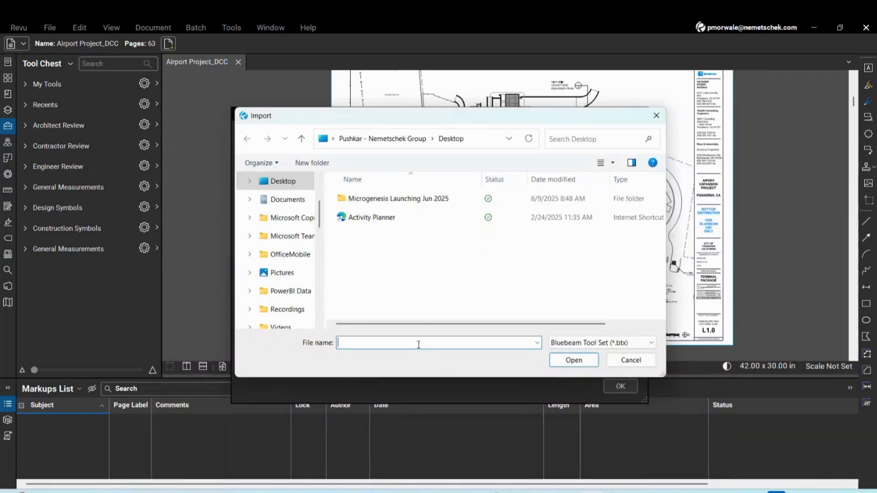
key("ctrl+v")
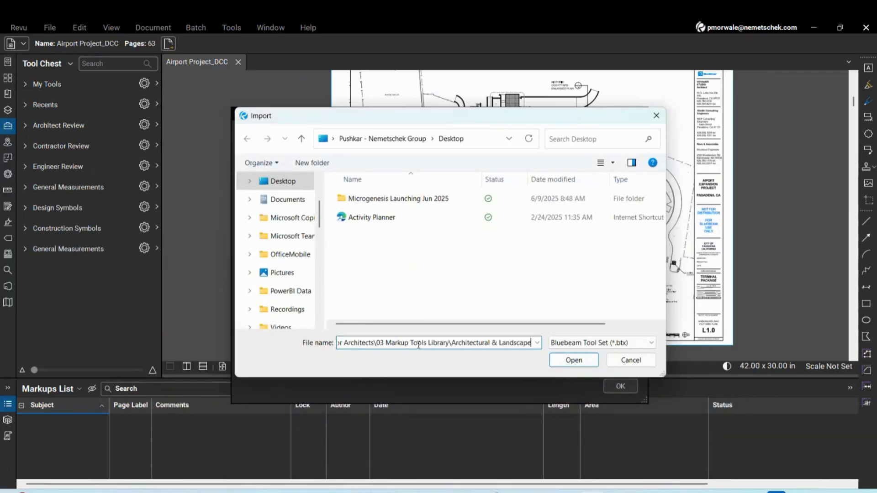
key("Return")
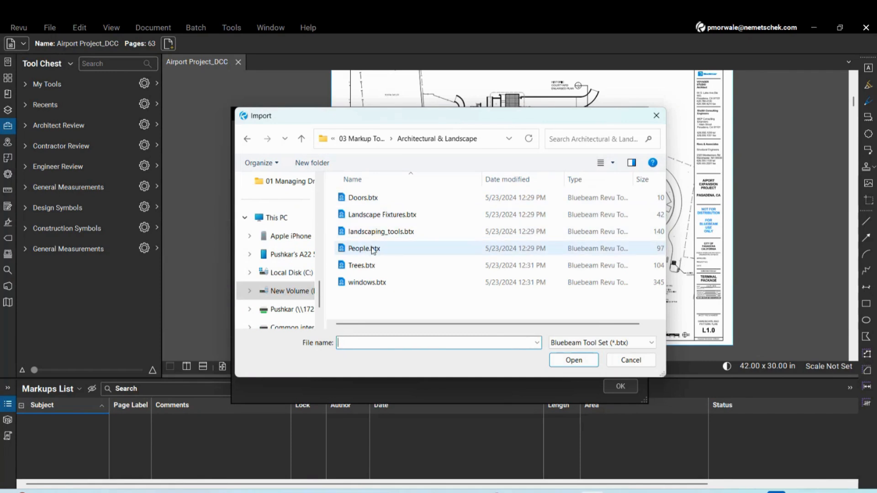
left_click(365, 265)
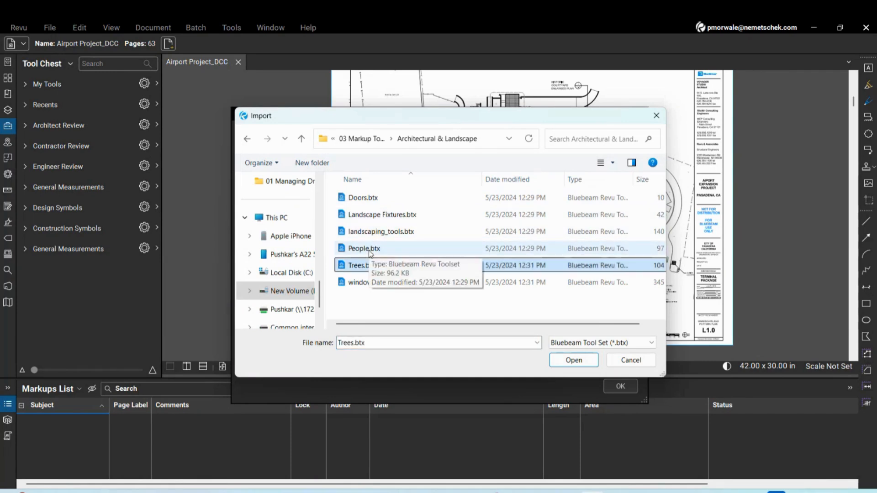
left_click(369, 250)
left_click(369, 265)
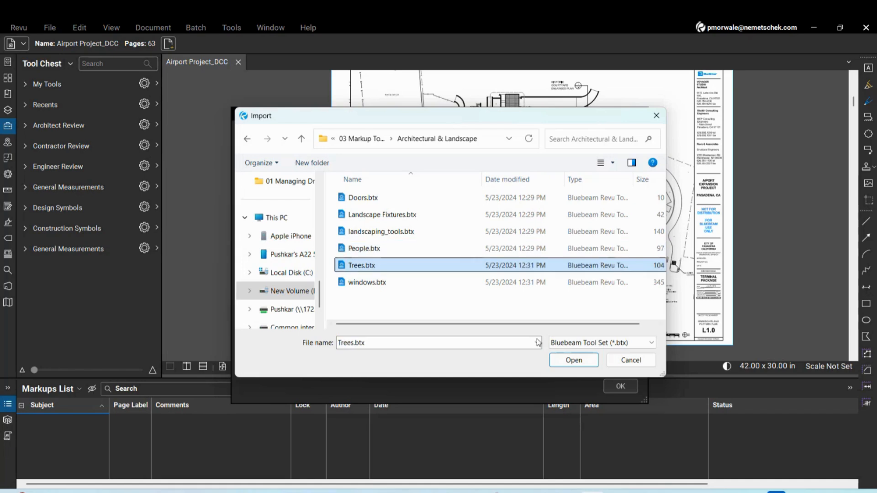
left_click(572, 360)
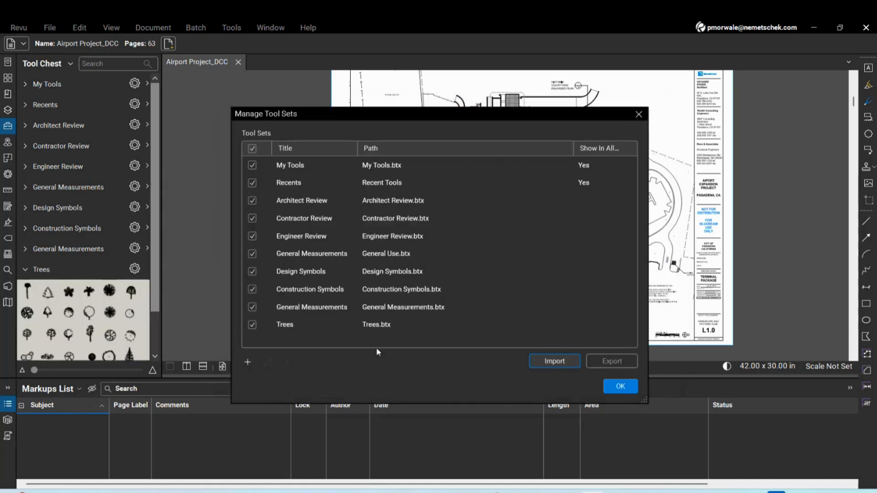
Import People.btx from the same folder and confirm the tool set changes
left_click(564, 363)
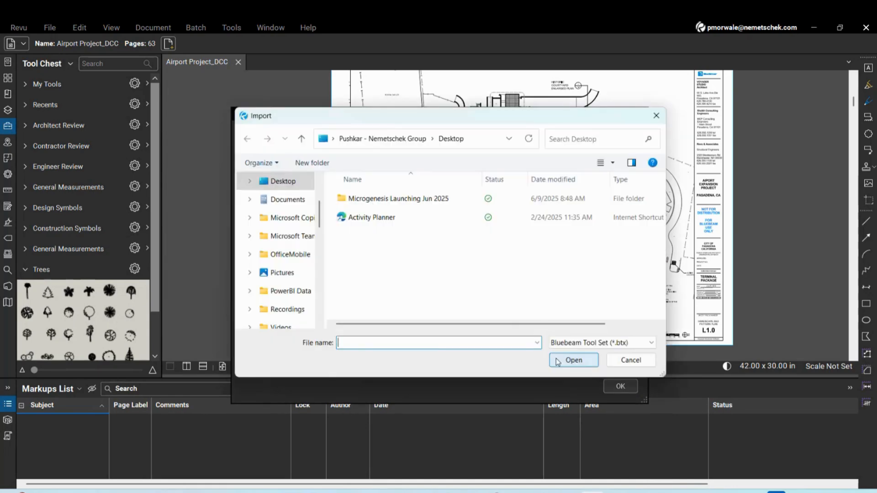
key("ctrl+v")
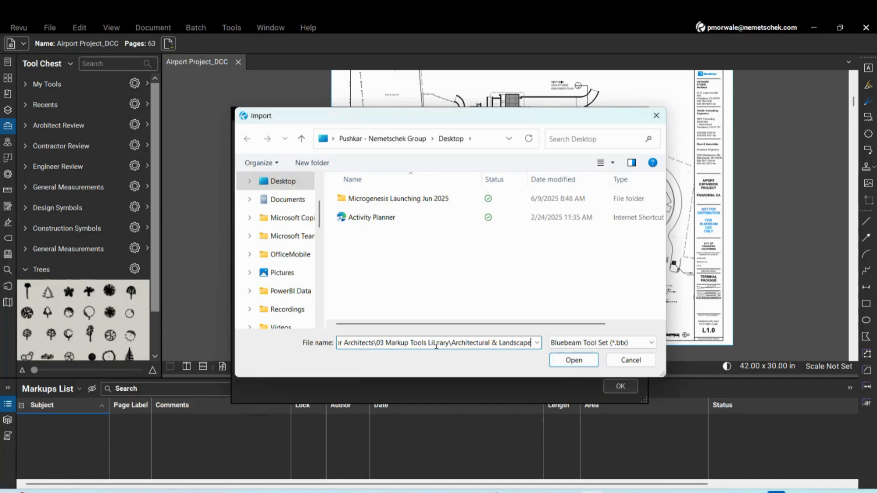
key("Return")
left_click(399, 249)
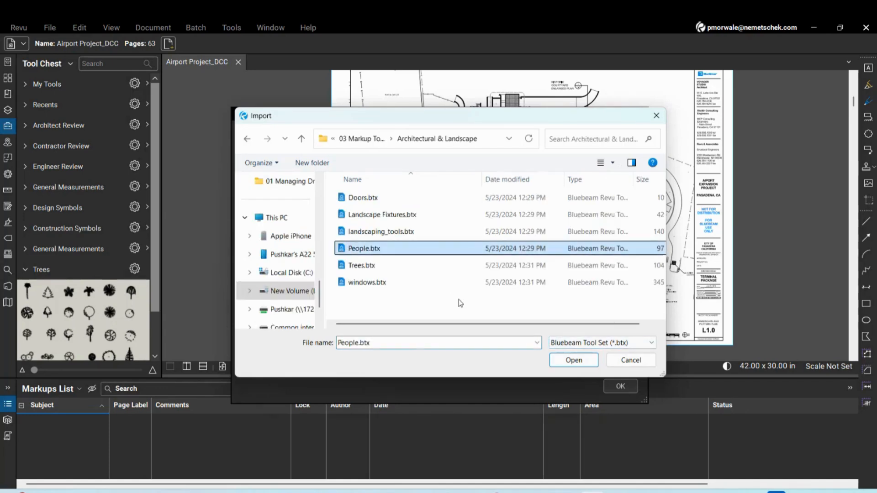
left_click(573, 360)
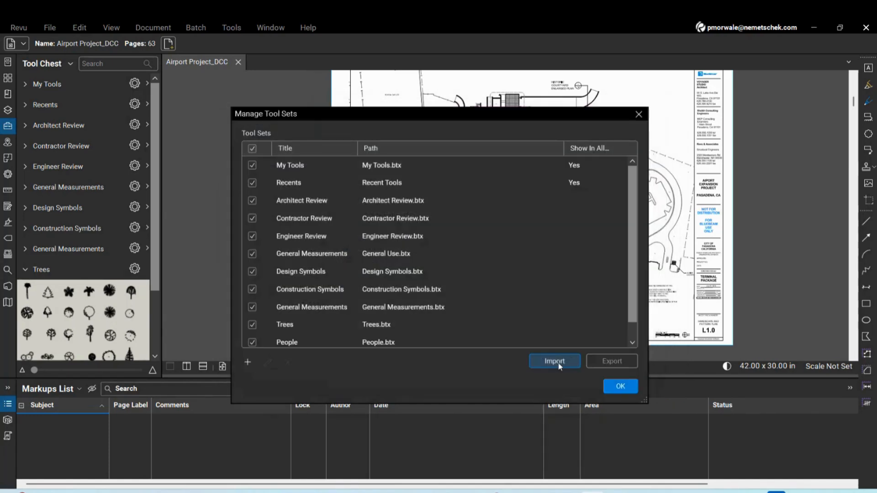
left_click(620, 386)
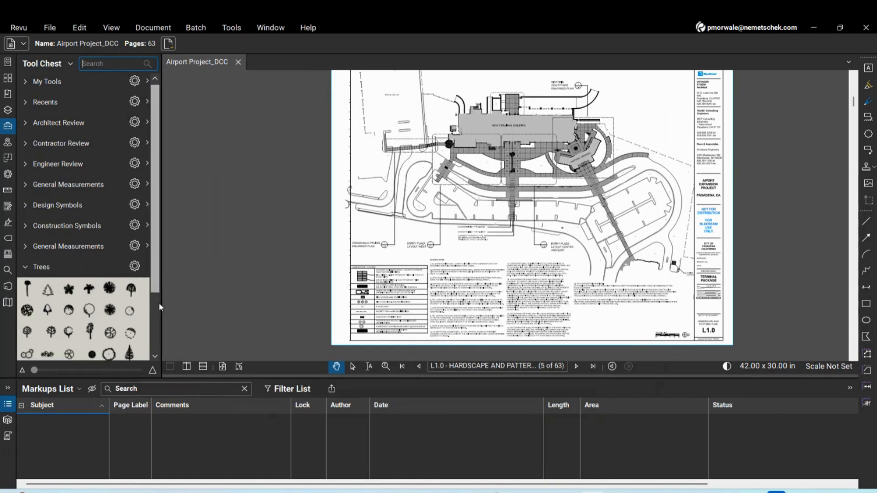
Place a man symbol from the People set near the entry plaza
scroll(158, 302, "down", 5)
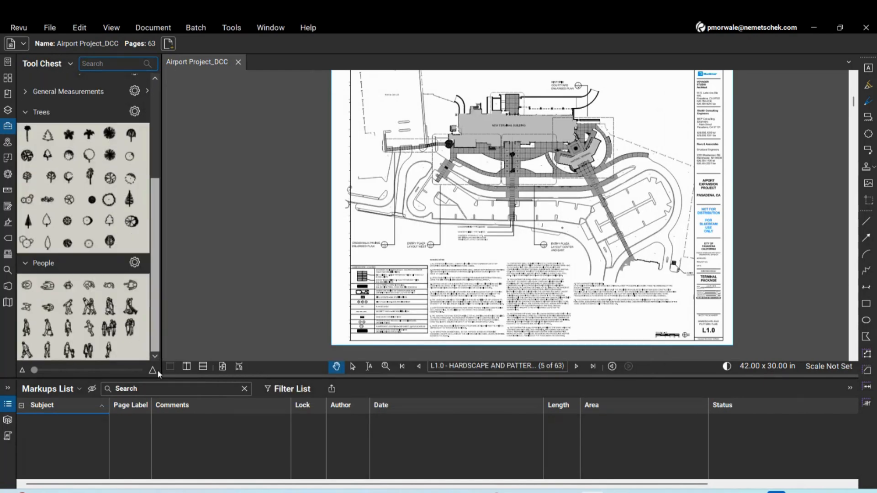
left_click(48, 285)
scroll(411, 232, "up", 5)
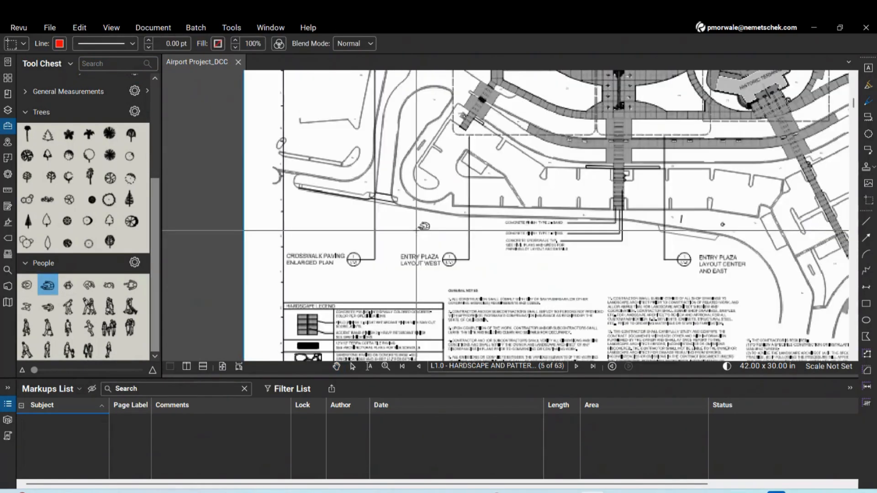
left_click(440, 217)
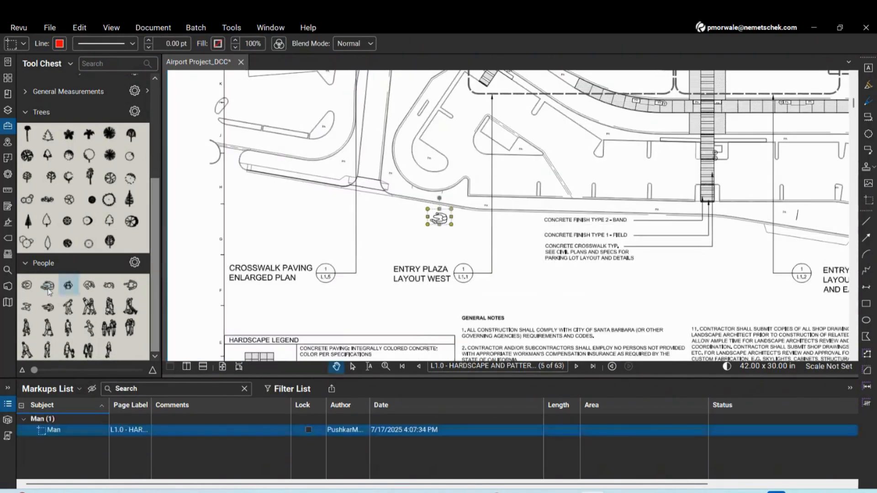
Place a tree group above the crosswalk paving label and enlarge it
left_click(32, 247)
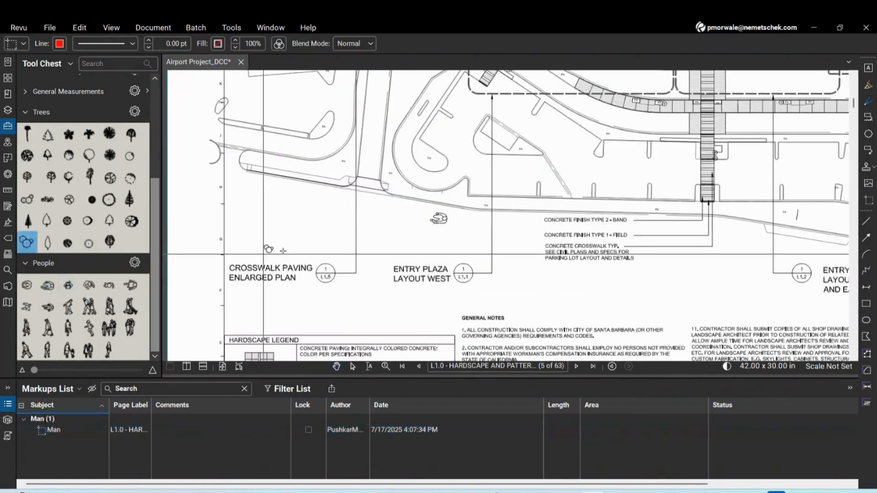
left_click(271, 215)
left_click_drag(282, 216, 302, 238)
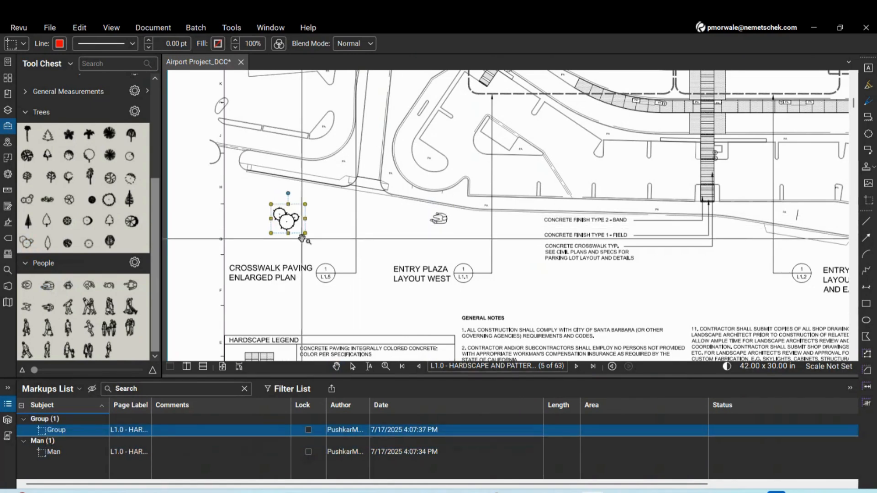
scroll(270, 284, "down", 2)
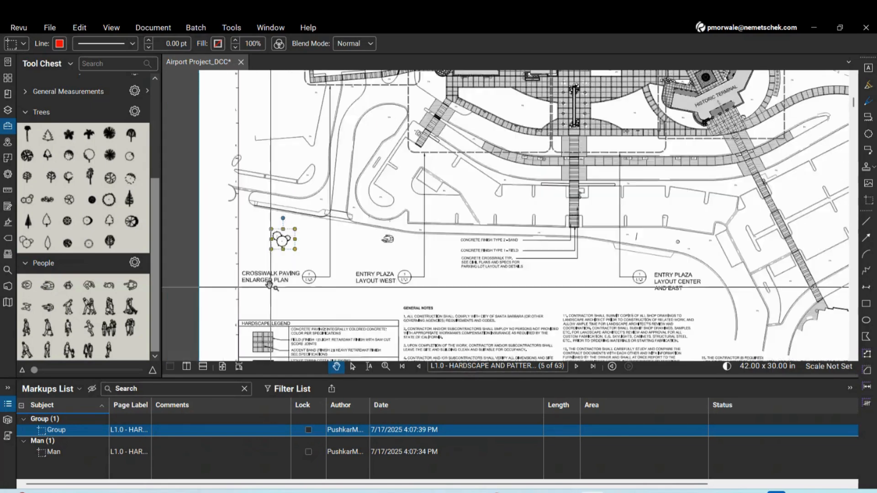
scroll(269, 284, "down", 2)
scroll(361, 219, "up", 2)
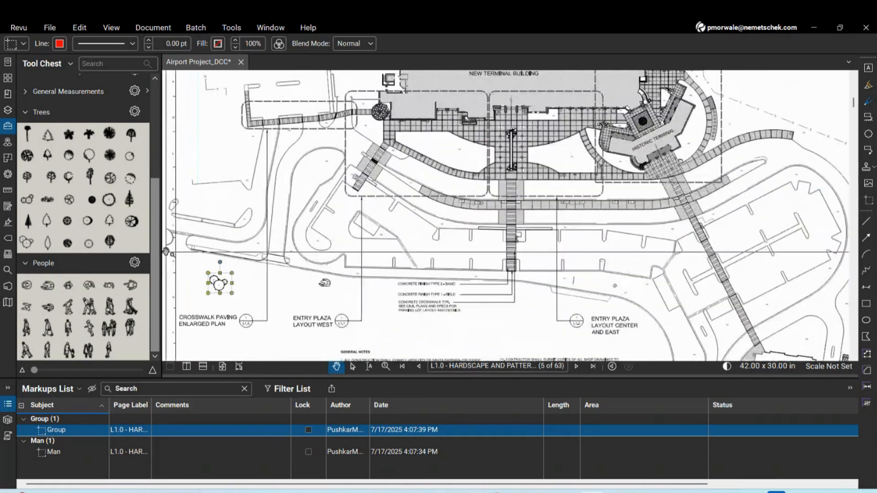
scroll(411, 292, "down", 1)
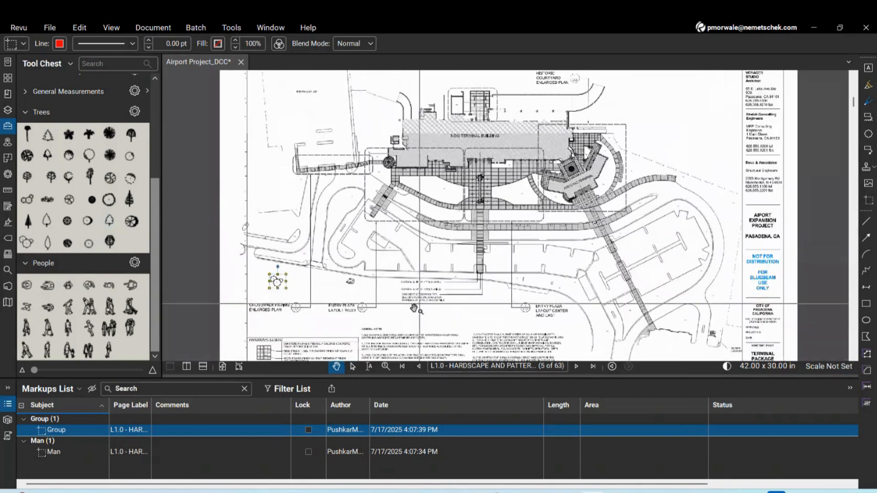
scroll(304, 302, "up", 2)
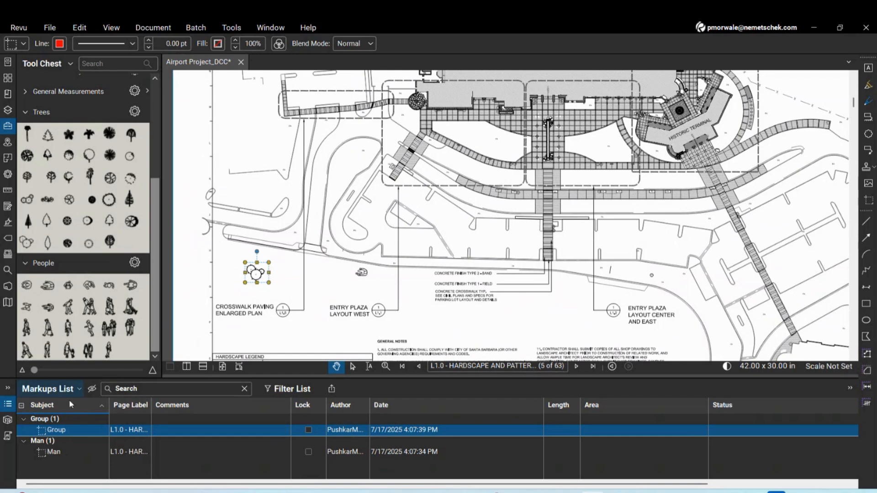
Select the Man and Group markups from the list, then collapse the Trees set
left_click(73, 450)
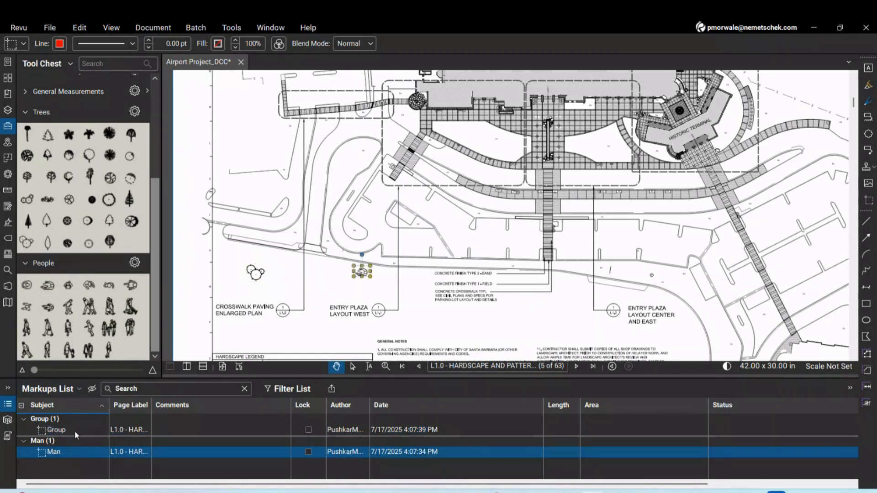
left_click(75, 431)
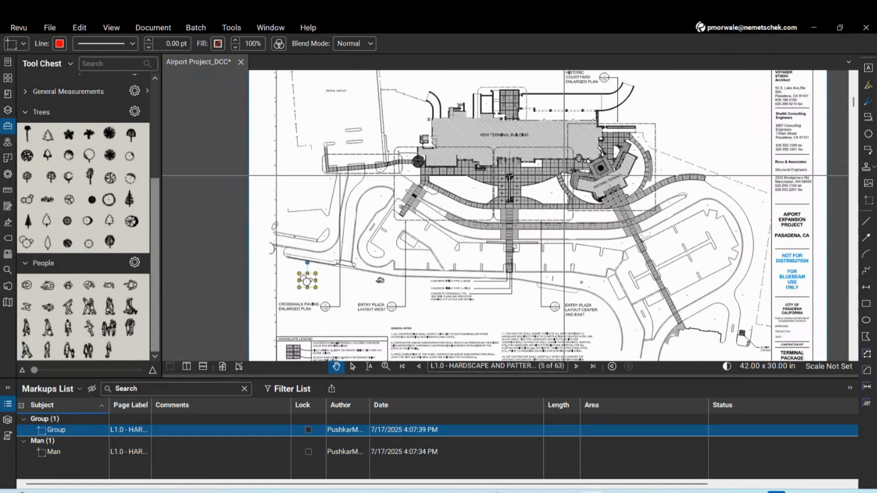
left_click(26, 114)
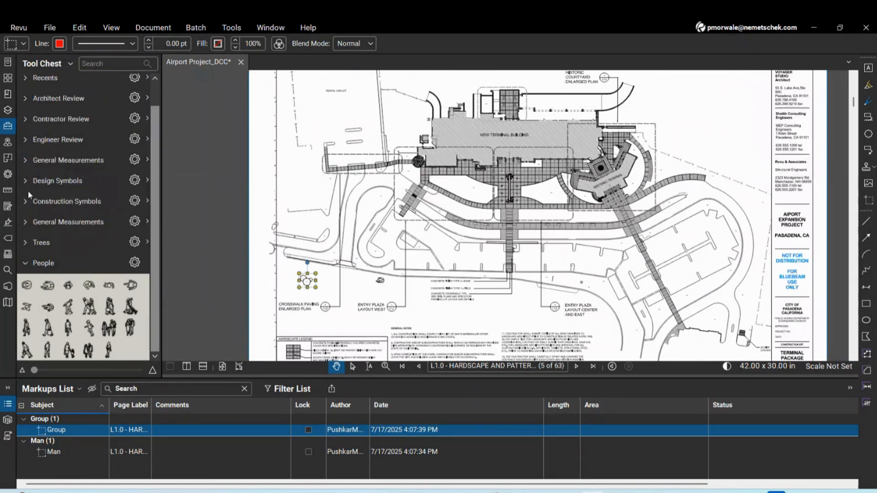
Collapse the People symbol set and glance at the tool set management options
left_click(25, 264)
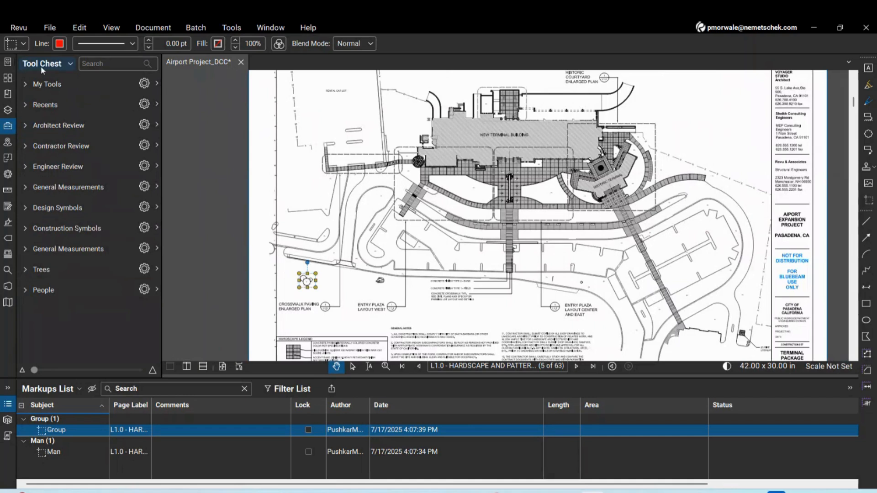
left_click(69, 63)
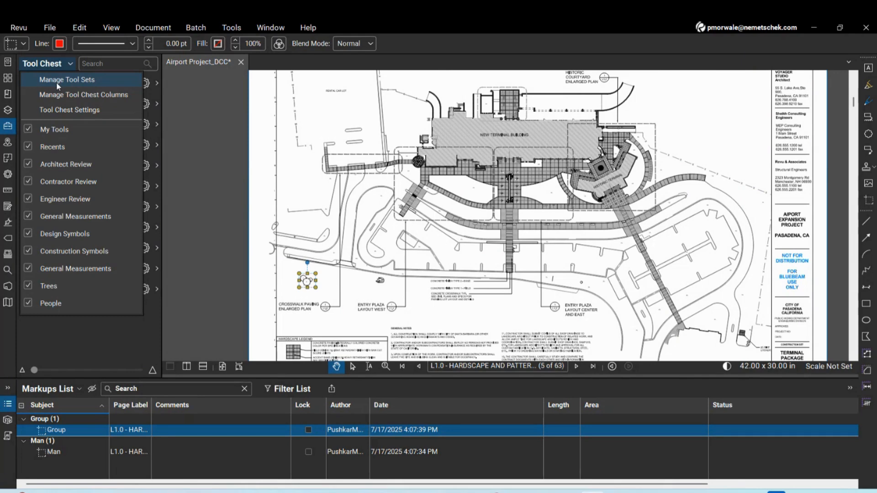
left_click(220, 213)
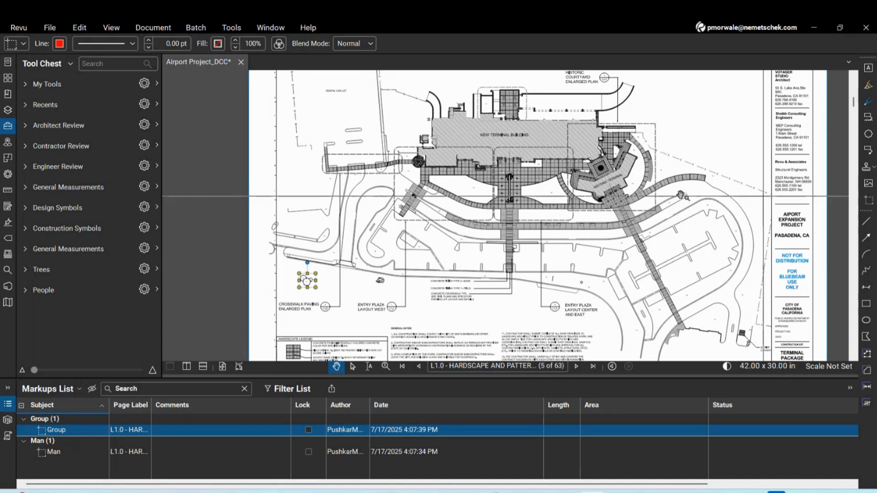
Close Airport Project_DCC.pdf without saving its changes
left_click(241, 62)
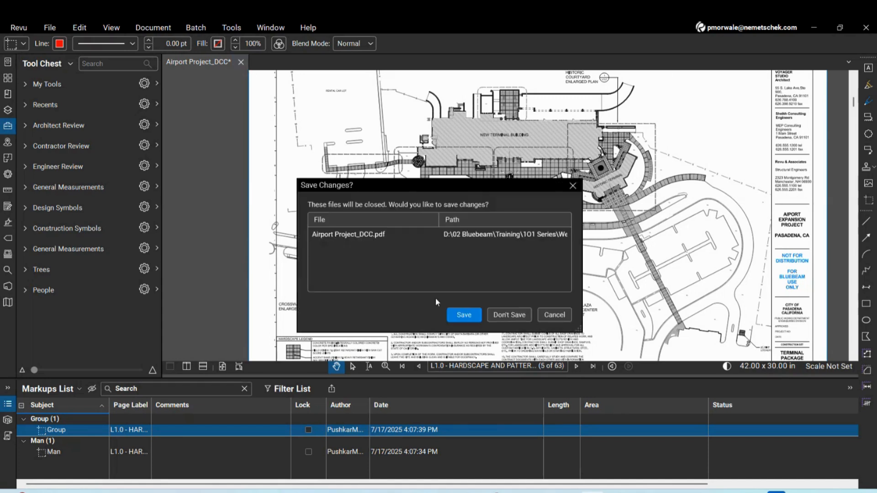
left_click(513, 315)
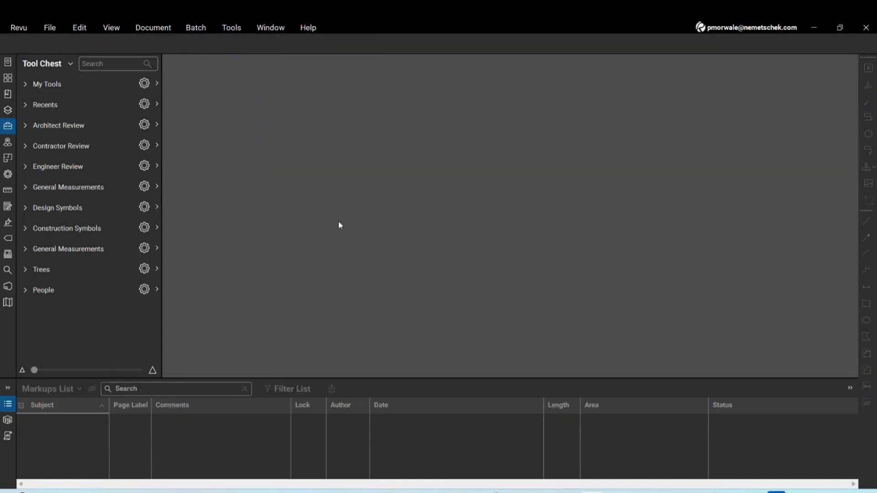
left_click(153, 28)
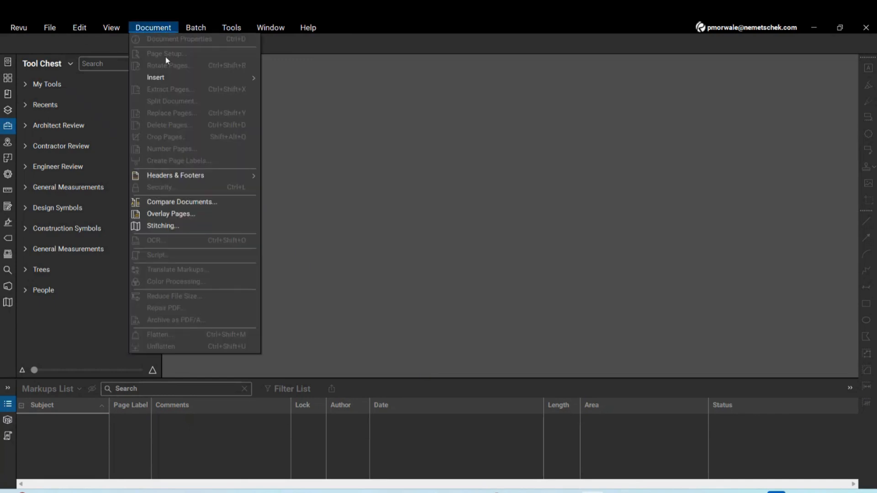
mouse_move(50, 28)
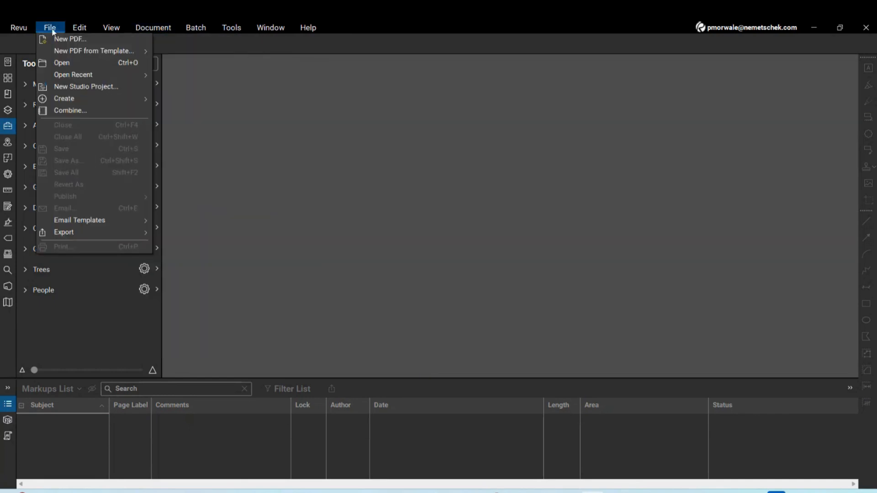
left_click(70, 69)
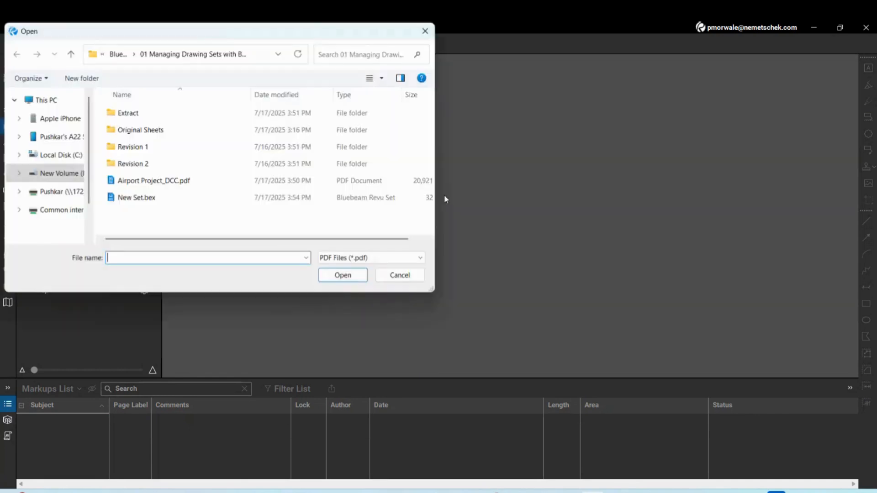
Browse to the Quantity Takeoff folder and open 03 Sample for Estimation.pdf
left_click(118, 57)
double_click(154, 163)
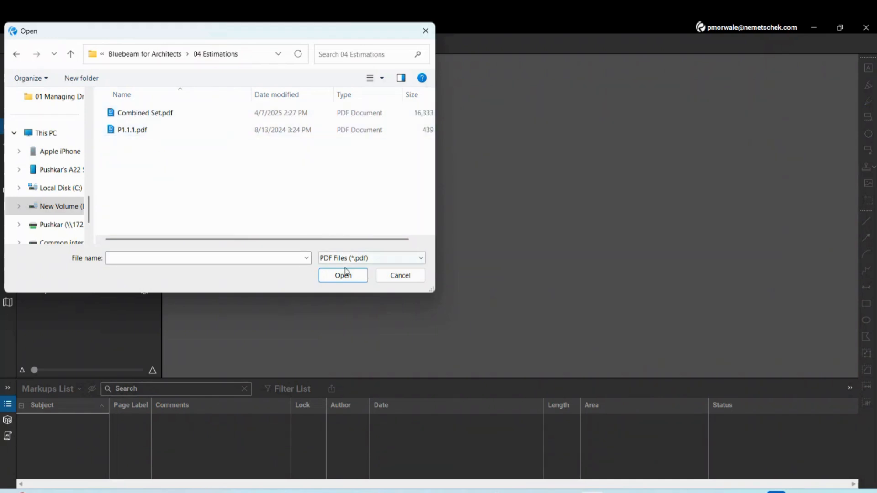
left_click(164, 54)
scroll(186, 192, "down", 1)
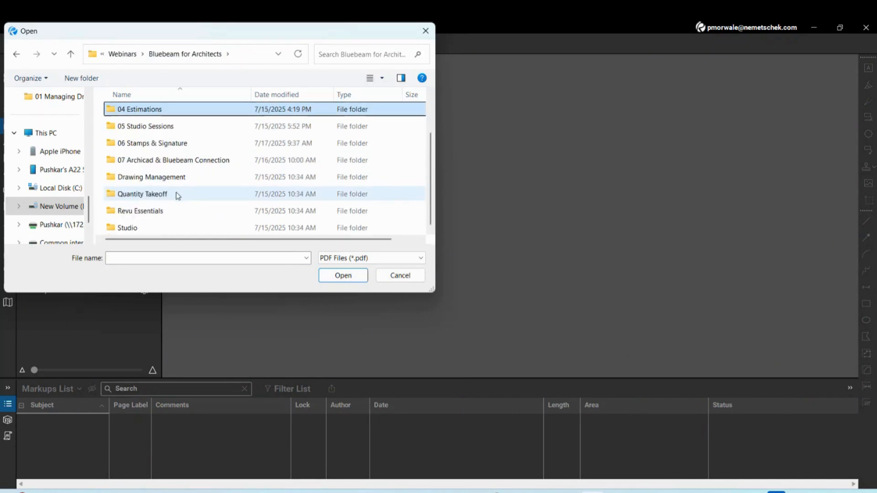
double_click(178, 195)
scroll(163, 183, "down", 1)
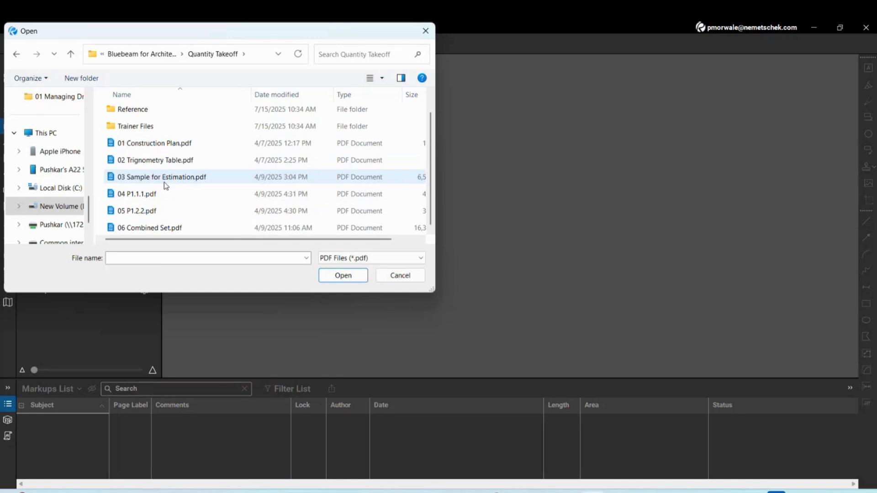
left_click(165, 184)
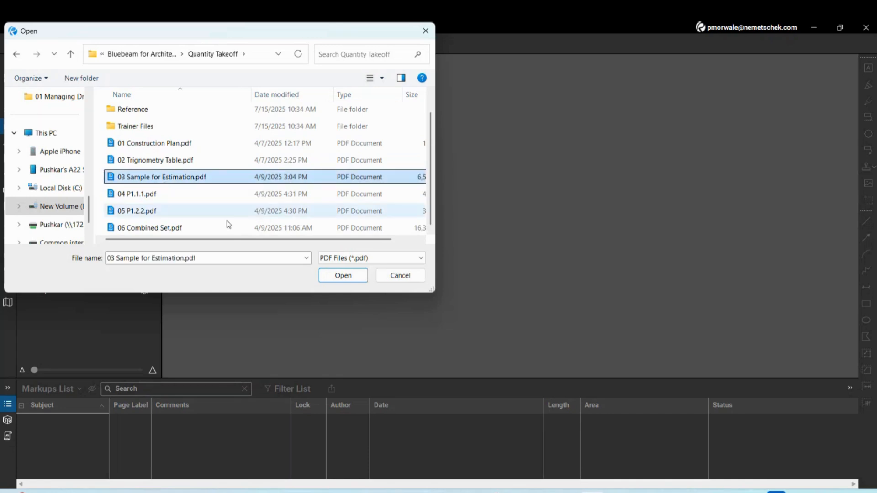
left_click(343, 276)
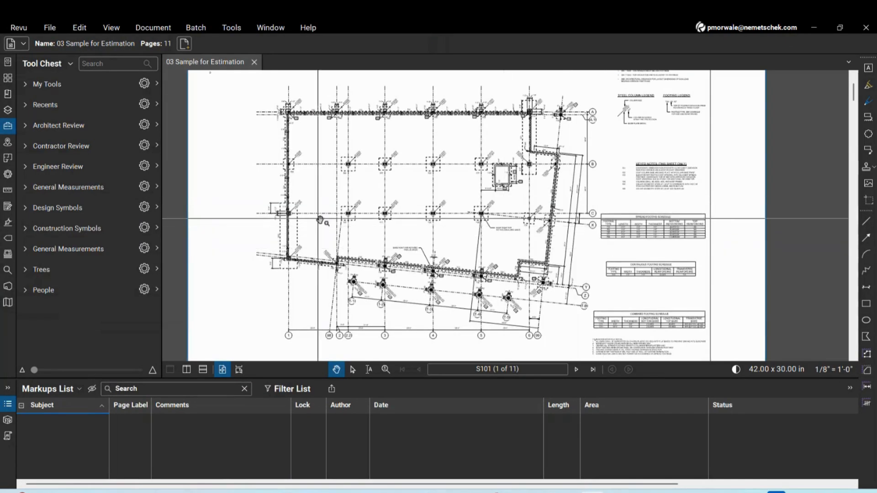
Zoom into sheet S101 and center footings F88 and F77 with their W14X74 columns
scroll(468, 118, "up", 1)
scroll(468, 118, "up", 2)
scroll(502, 190, "down", 1)
scroll(434, 243, "down", 1)
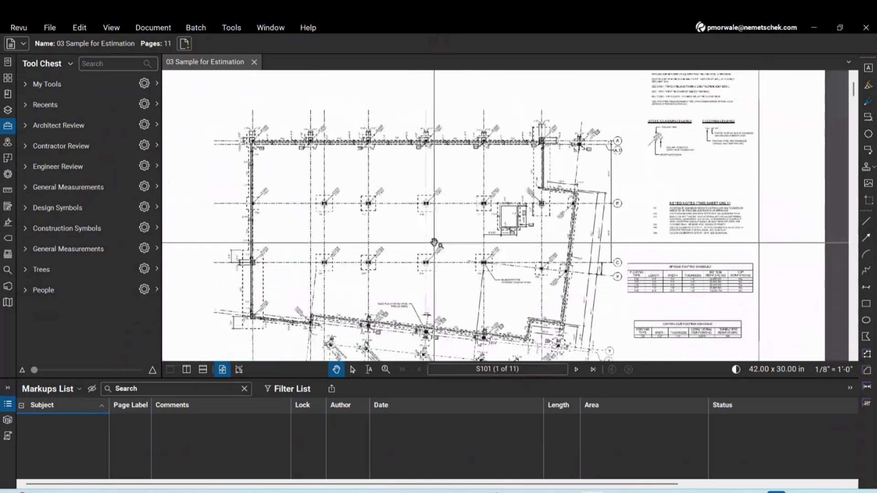
scroll(446, 198, "up", 1)
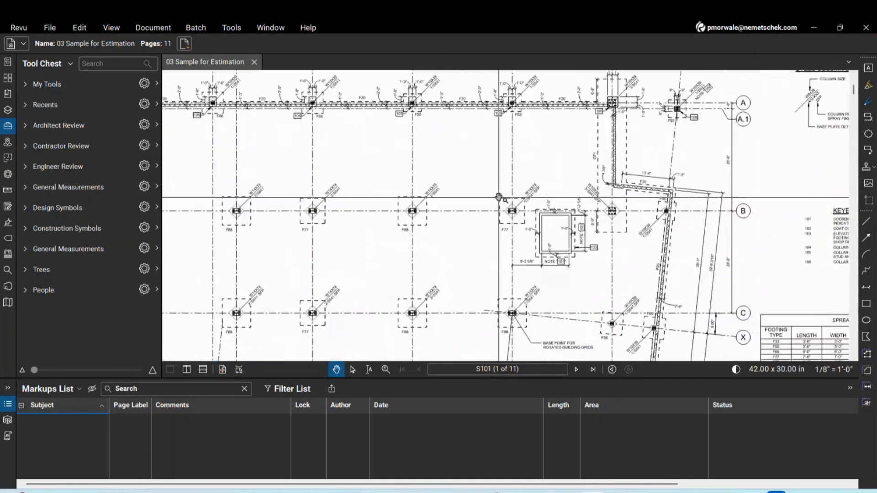
scroll(440, 203, "up", 2)
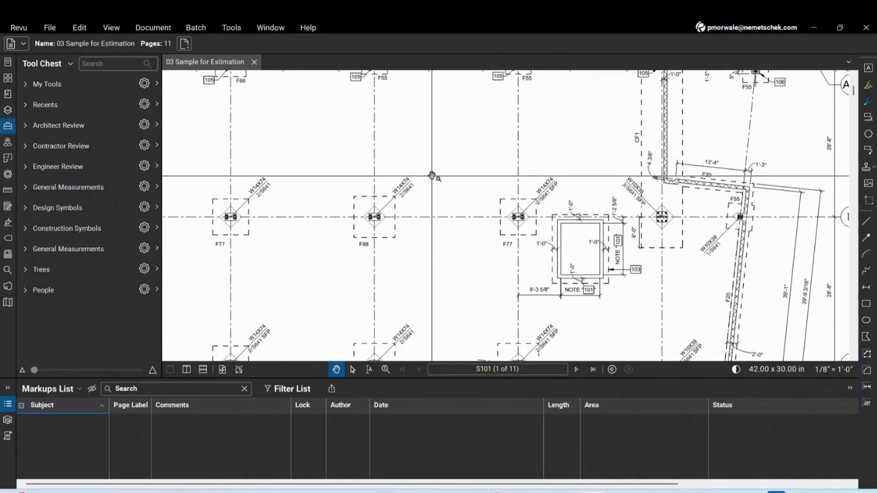
scroll(421, 237, "up", 5)
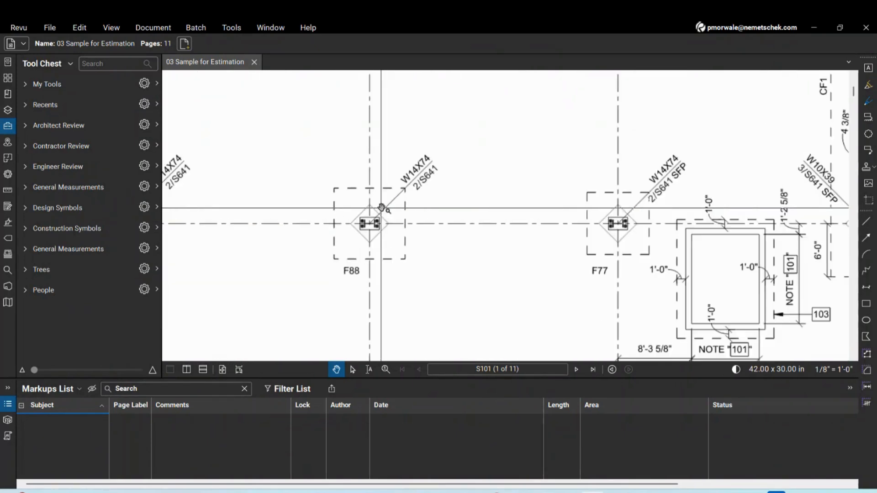
left_click_drag(434, 225, 440, 248)
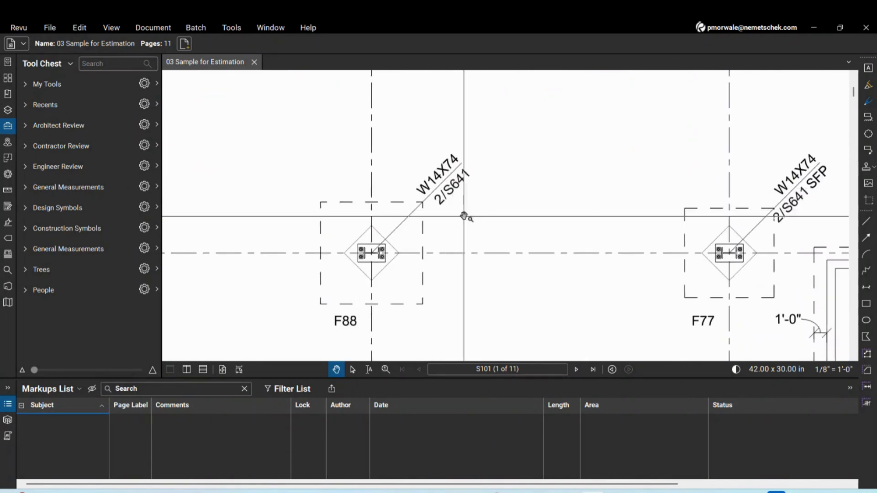
Open the Search panel and switch it to text search
left_click(8, 270)
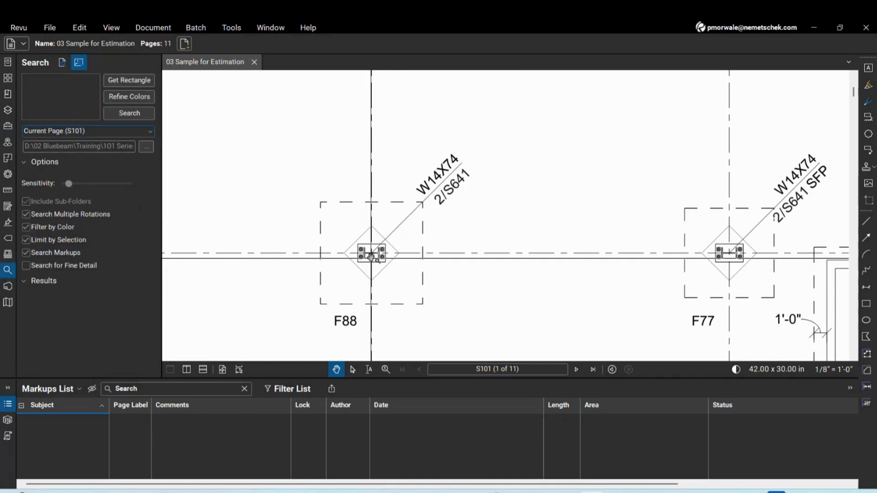
scroll(367, 268, "up", 2)
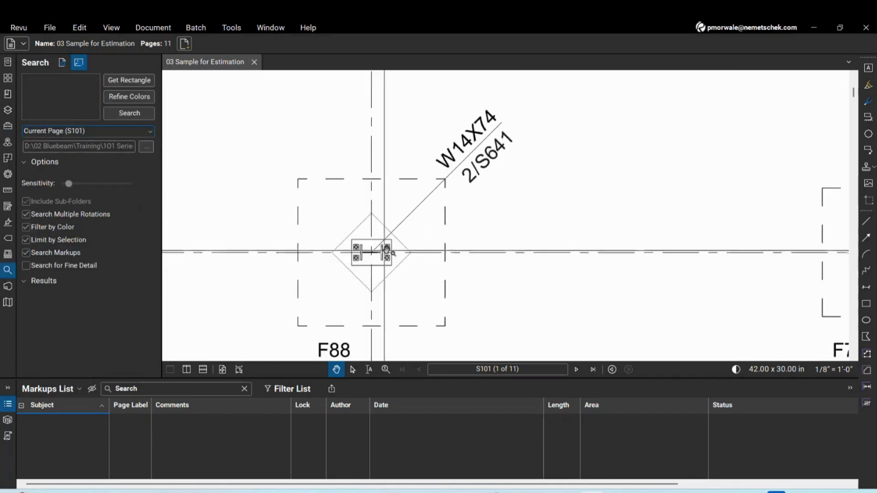
left_click(61, 64)
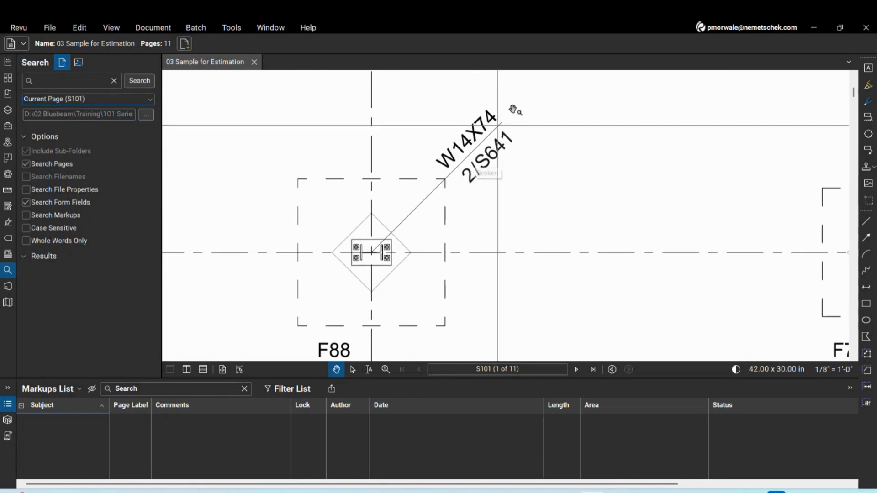
scroll(492, 206, "down", 2)
scroll(496, 178, "up", 2)
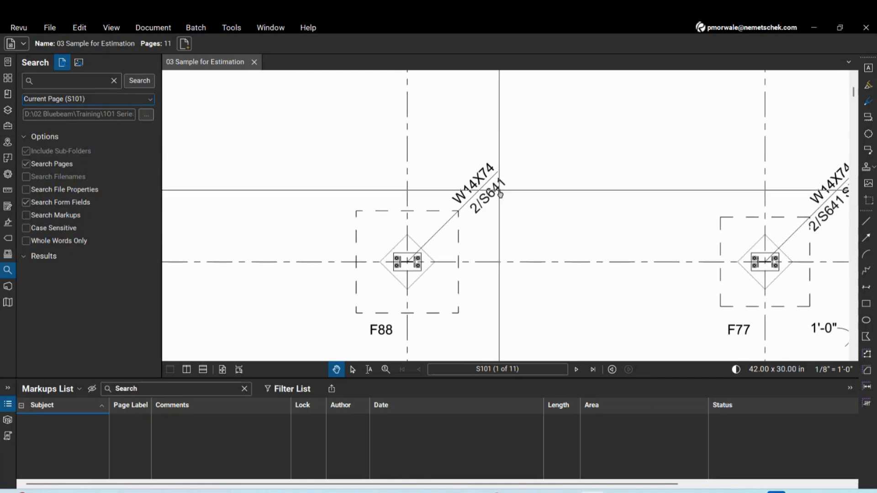
scroll(406, 261, "up", 5)
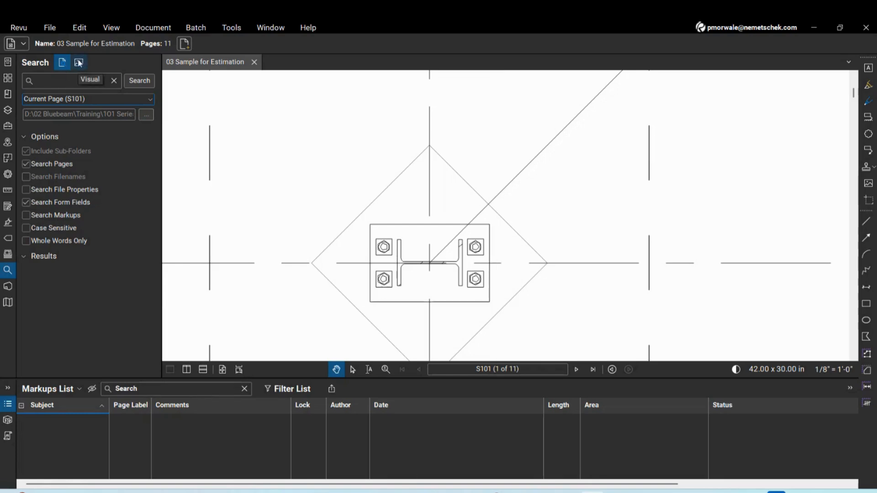
Enter W14X74 as the search term, scoped to the Current Page (S101)
left_click(54, 78)
scroll(466, 251, "down", 5)
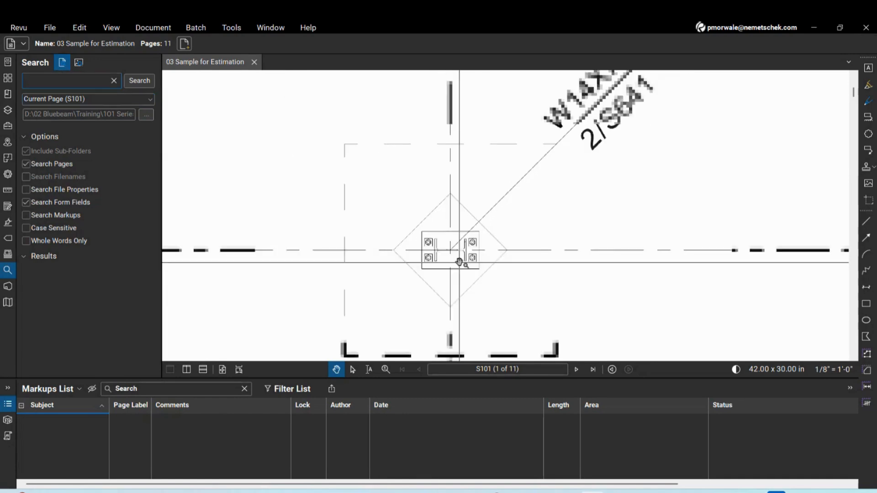
scroll(488, 269, "down", 1)
scroll(598, 150, "up", 2)
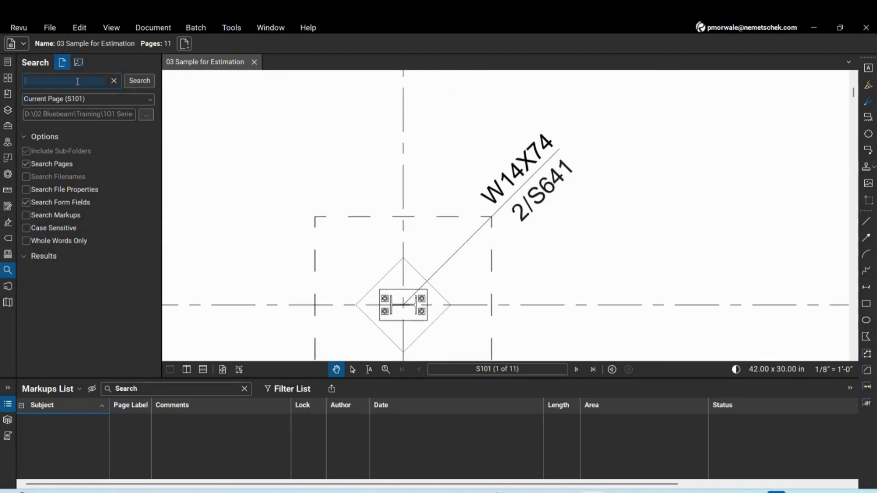
type("14X74")
left_click(128, 99)
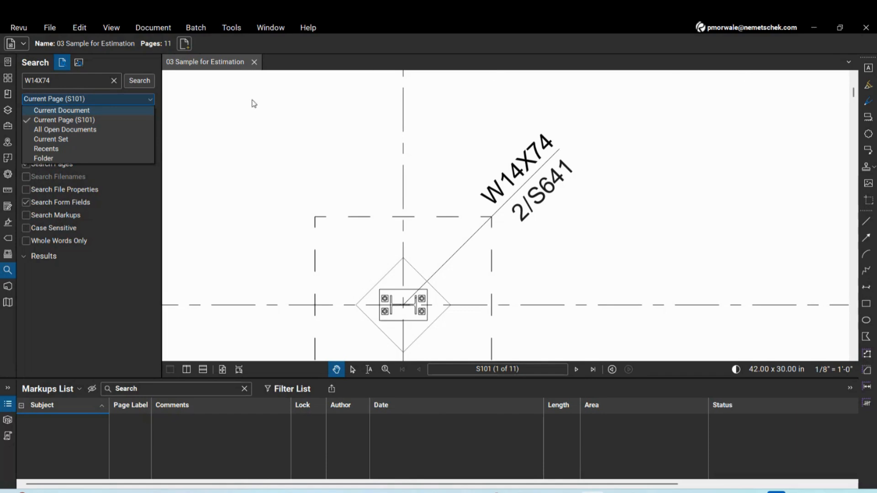
left_click(75, 121)
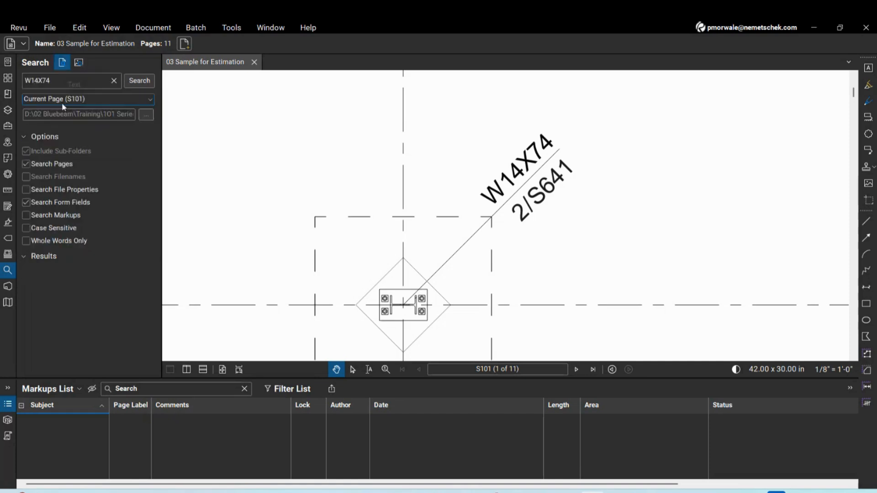
Search S101 for W14X74, check all 8 hits and apply built-in red check count markers
left_click(141, 84)
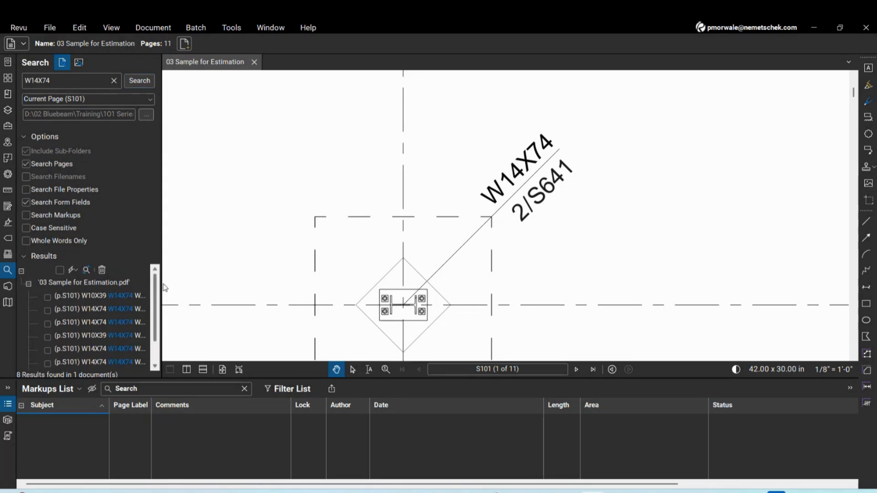
left_click(60, 270)
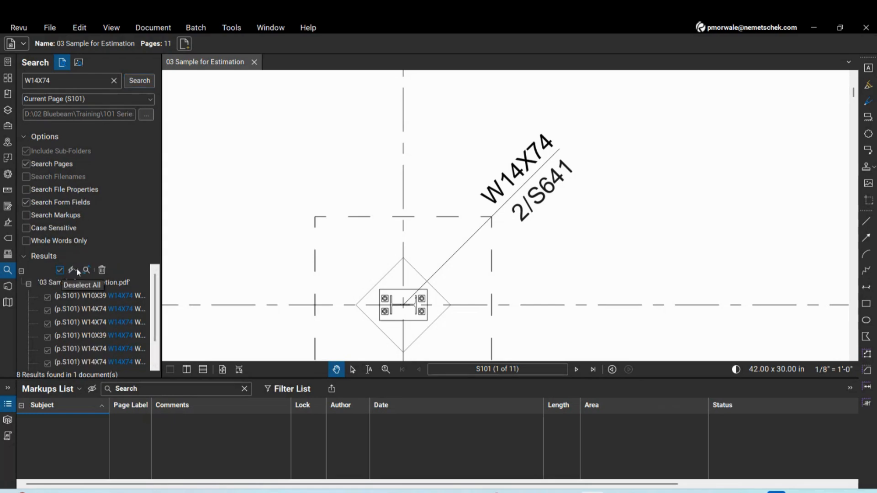
left_click(76, 269)
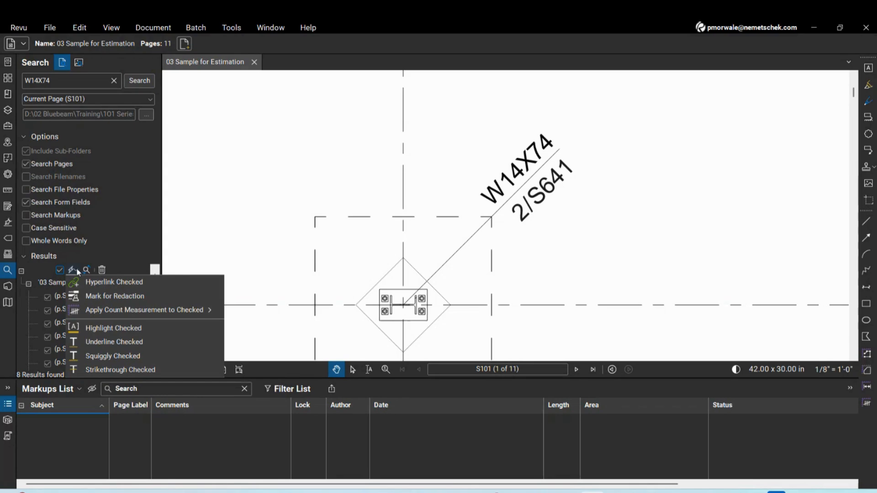
mouse_move(89, 314)
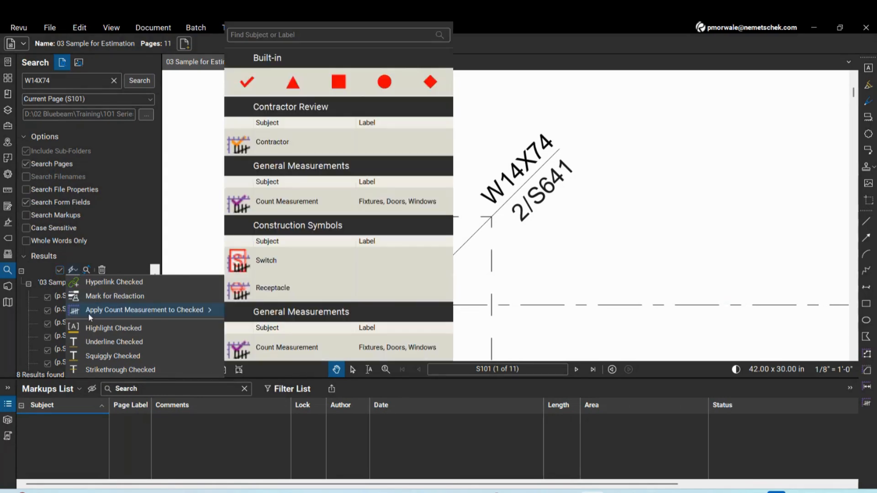
left_click(248, 83)
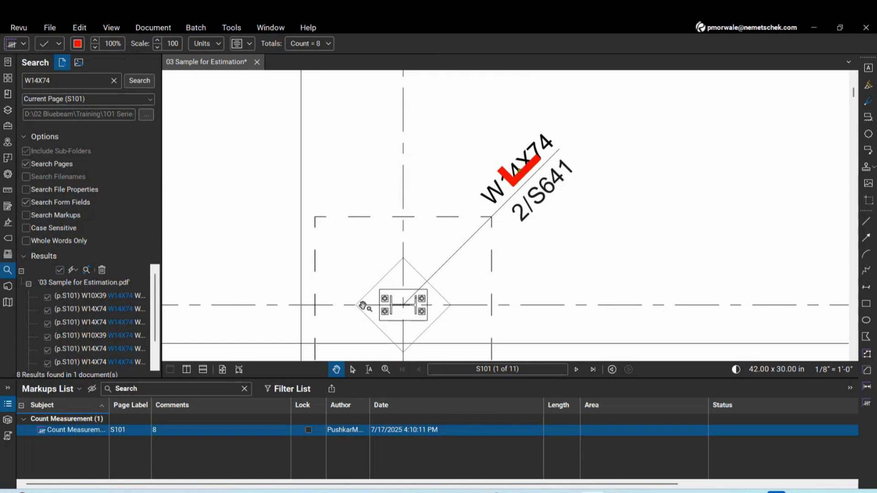
Rename the new count measurement's subject to W14X74
left_click(23, 43)
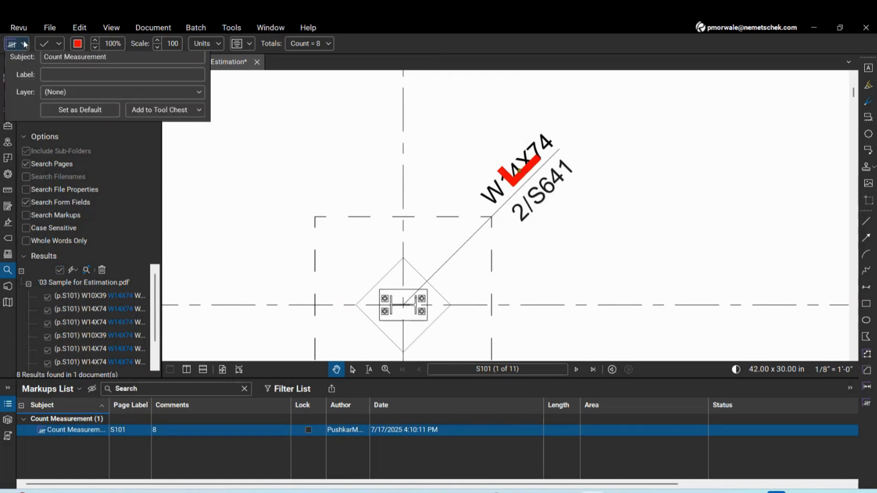
left_click_drag(7, 67, 2, 66)
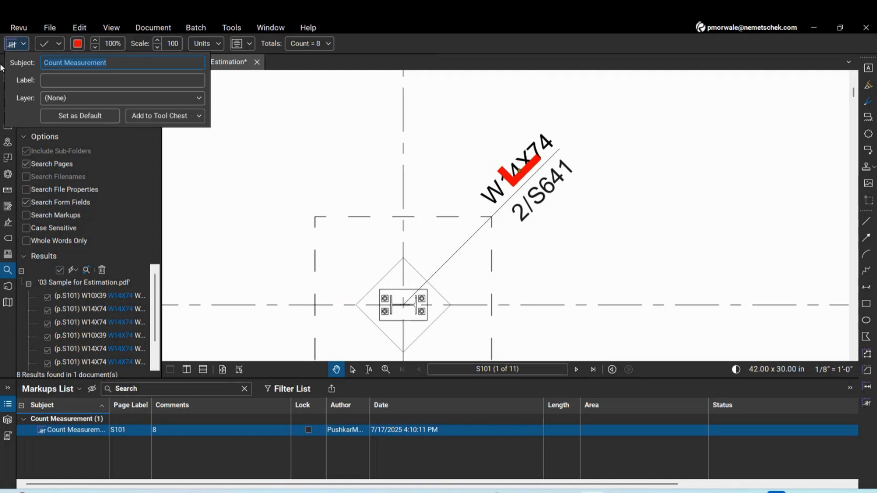
type("Q")
left_click(198, 224)
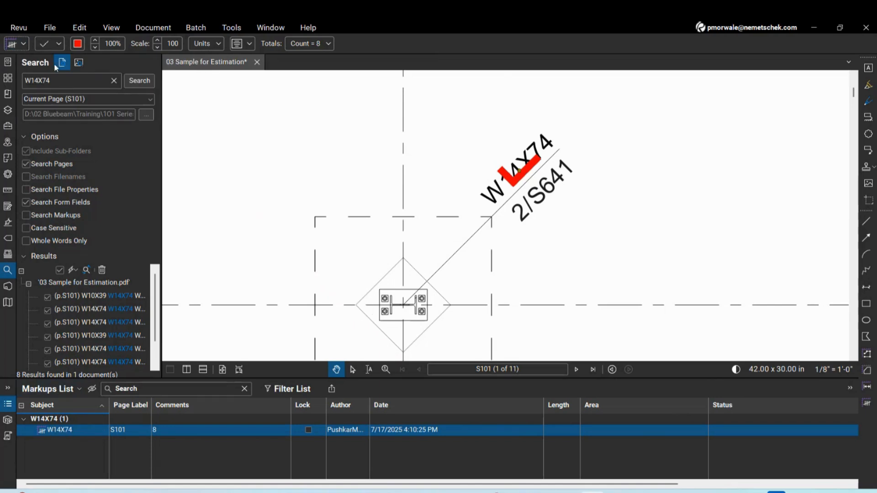
Change the eight W14X74 check marks from red to green
left_click(77, 43)
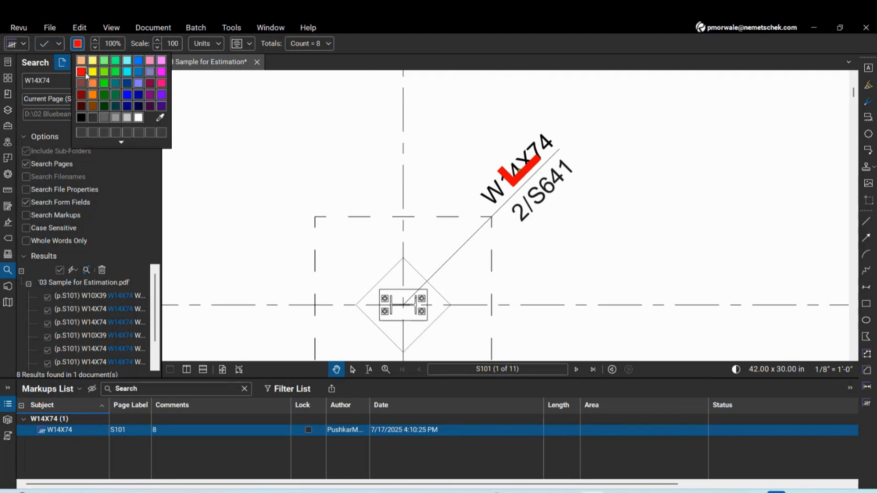
left_click(104, 83)
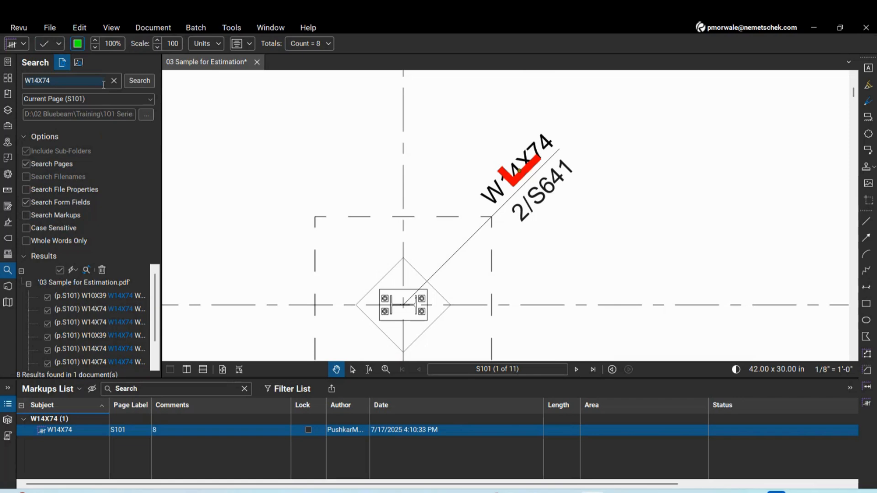
scroll(525, 185, "down", 6)
scroll(372, 186, "up", 3)
scroll(372, 186, "down", 4)
left_click_drag(414, 157, 411, 206)
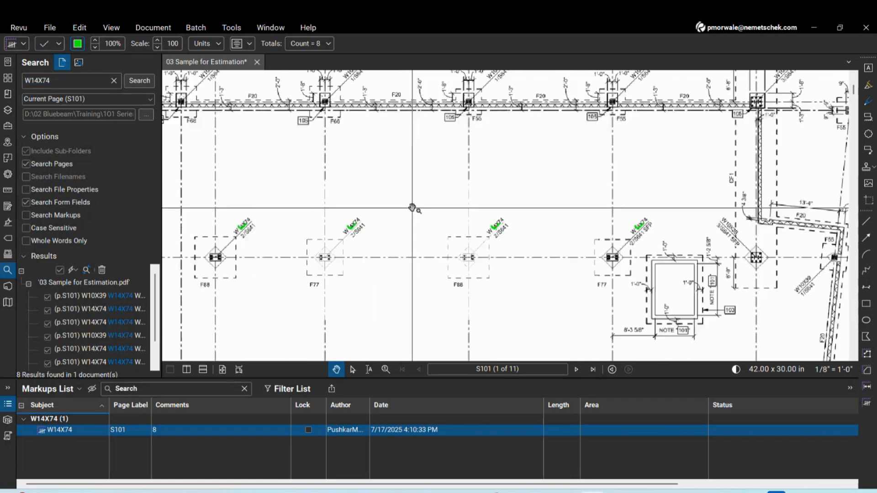
scroll(411, 205, "down", 3)
left_click_drag(463, 132, 459, 167)
scroll(457, 166, "up", 6)
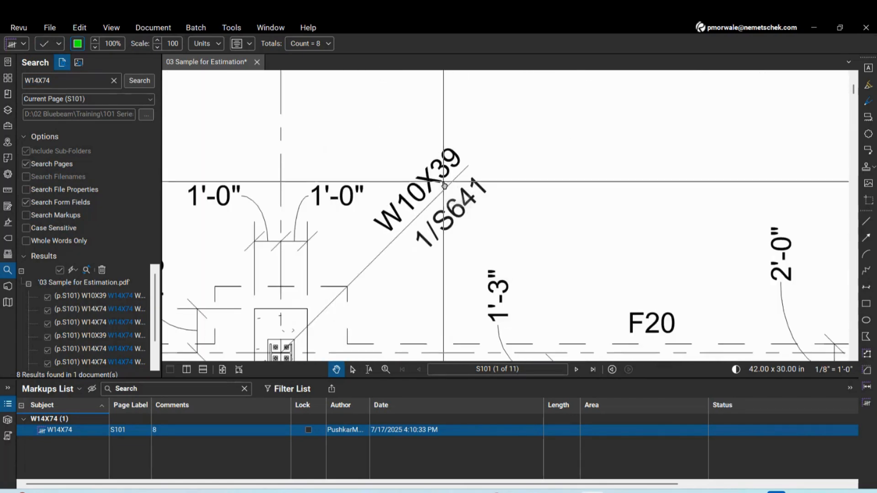
Search for W10X39, check all 19 results and apply red check count markers
double_click(82, 82)
type("W1")
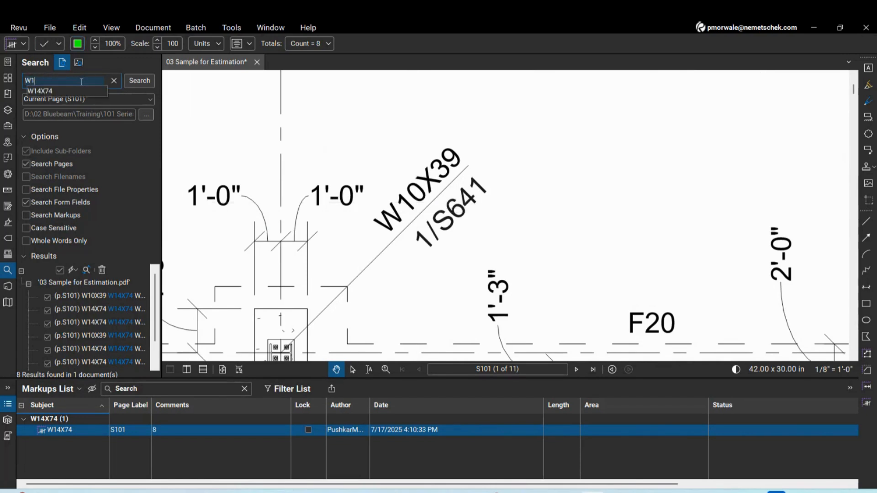
type("0X39")
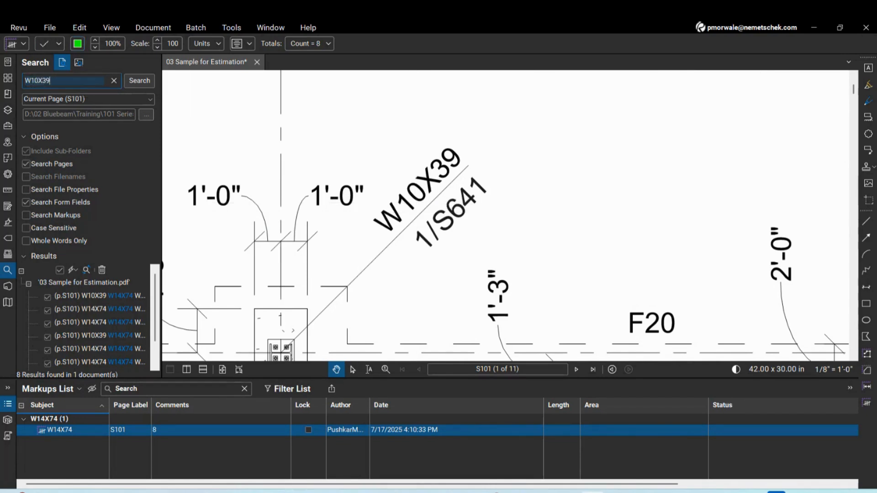
left_click(130, 80)
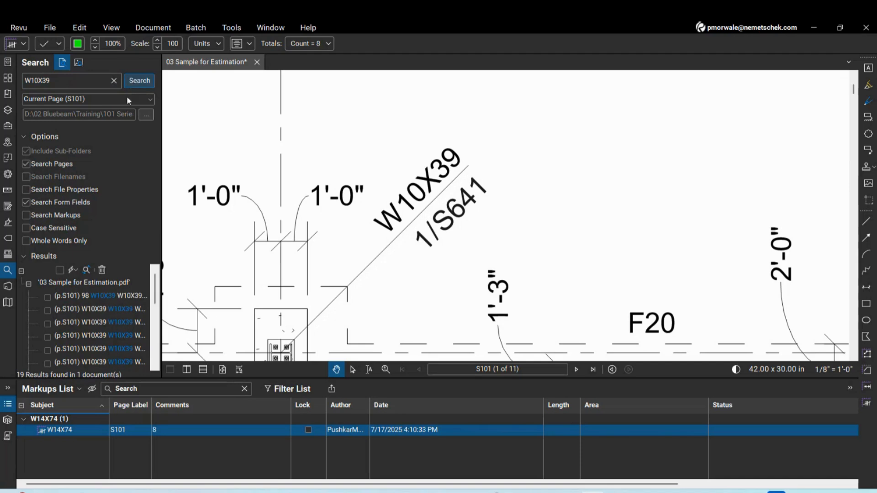
left_click(60, 270)
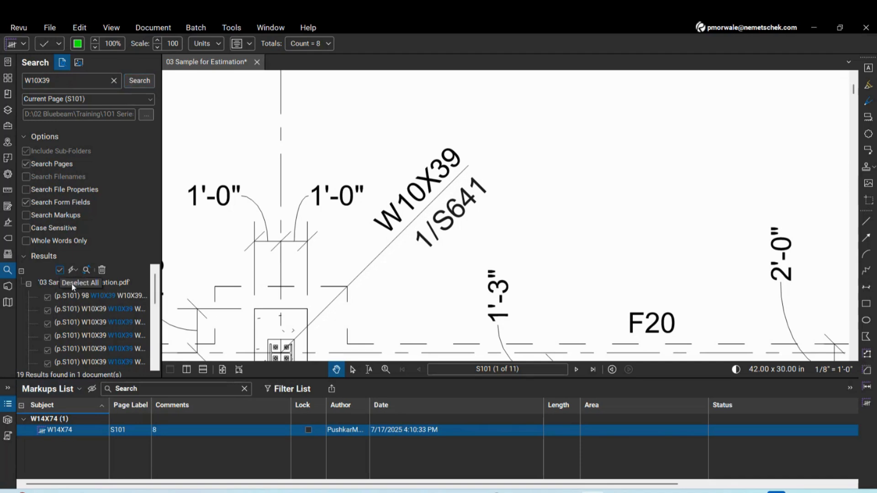
left_click(73, 270)
mouse_move(114, 310)
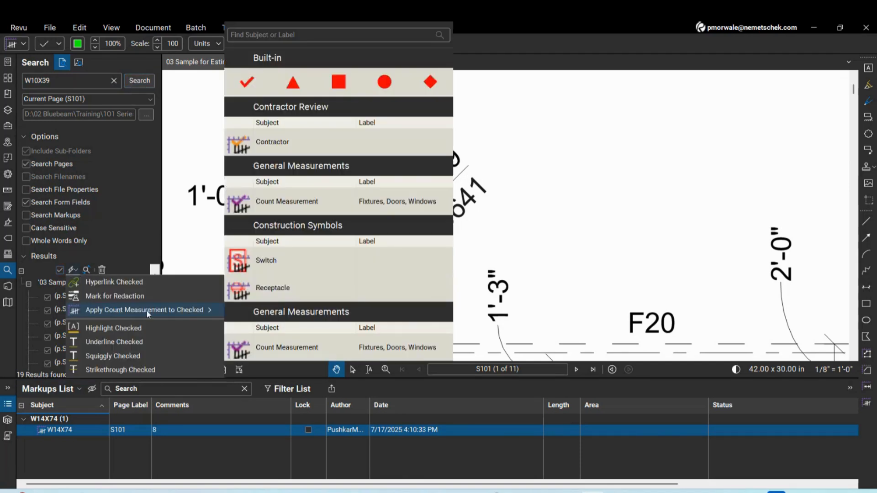
left_click(247, 82)
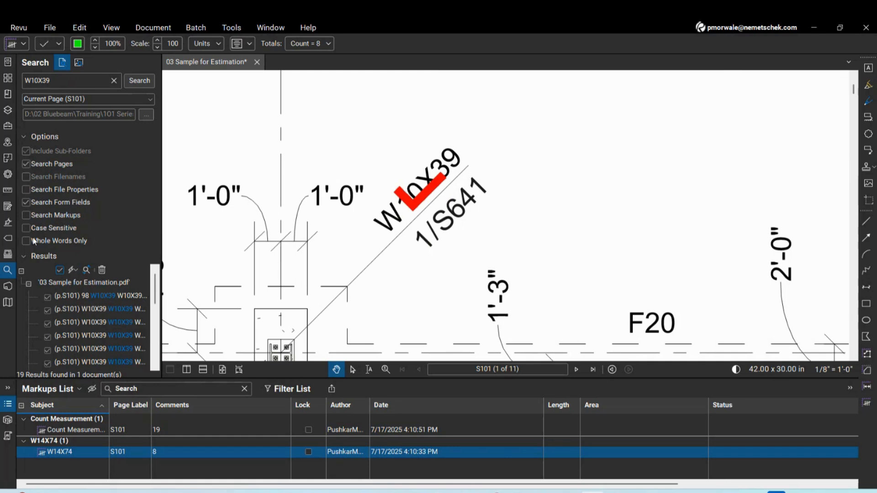
Rename the 19-item count to W10X39 and select it together with the W14X74 count
left_click(26, 44)
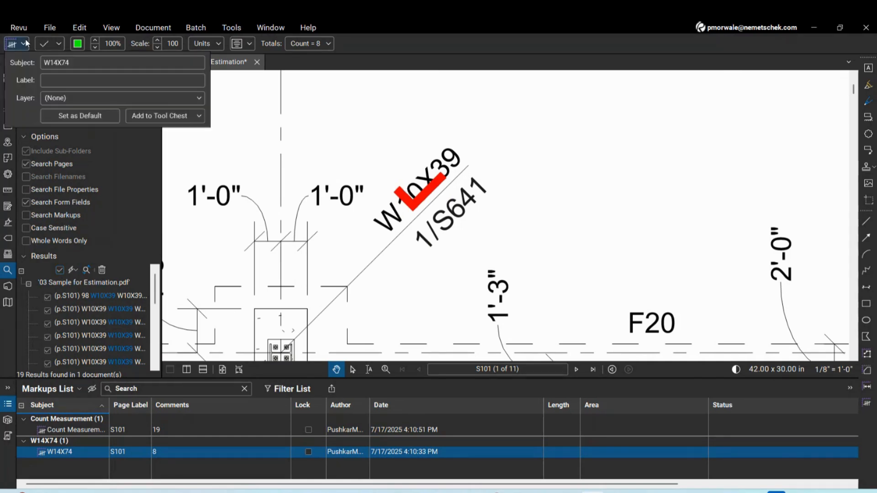
left_click(388, 239)
left_click(414, 205)
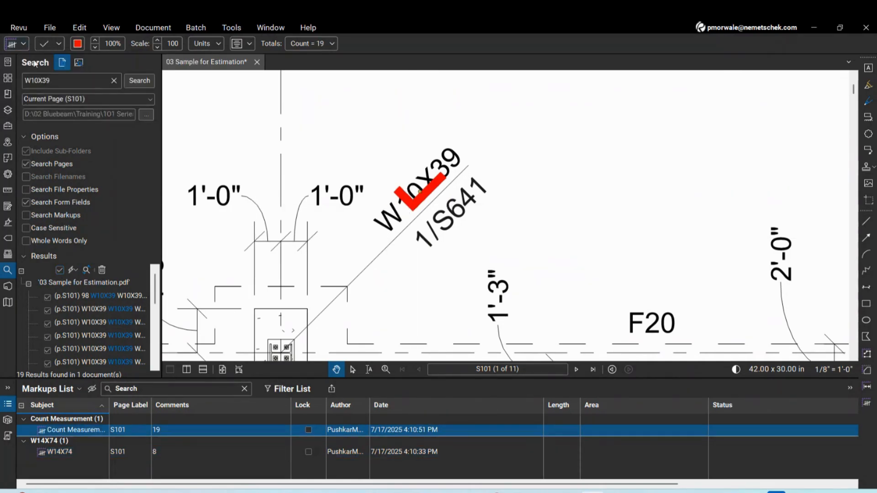
left_click(26, 43)
triple_click(138, 64)
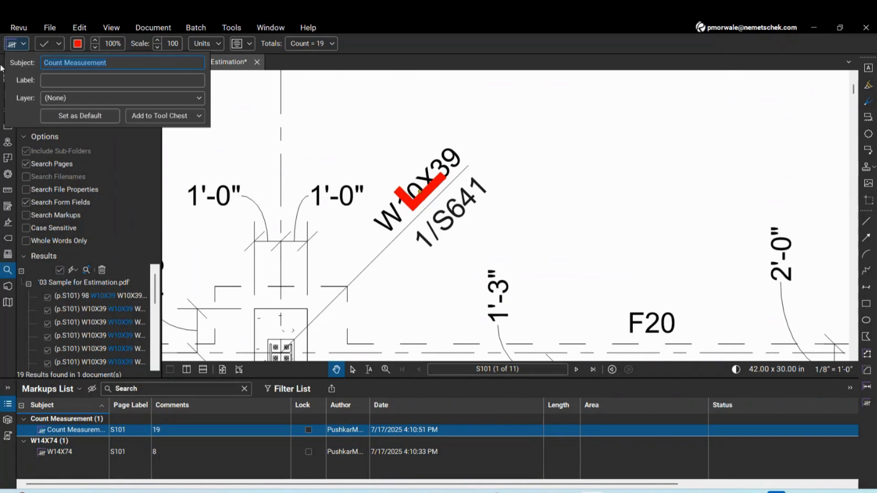
type("W10X39")
key("Return")
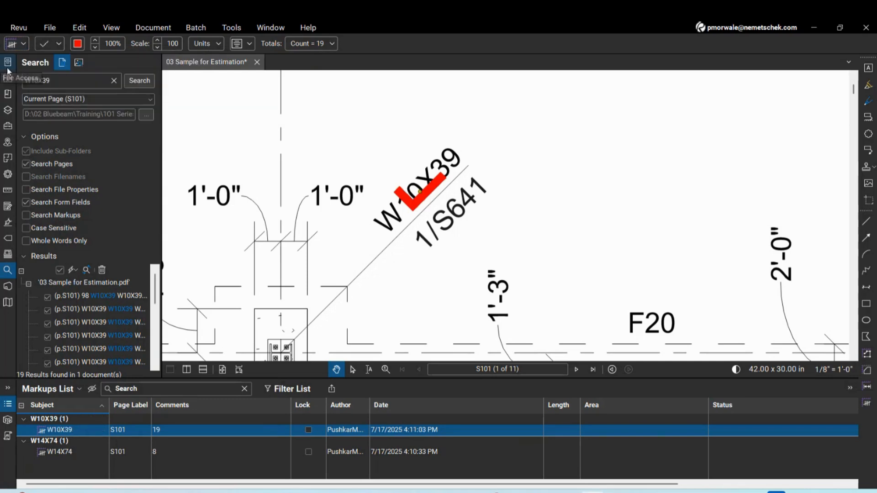
scroll(447, 222, "down", 4)
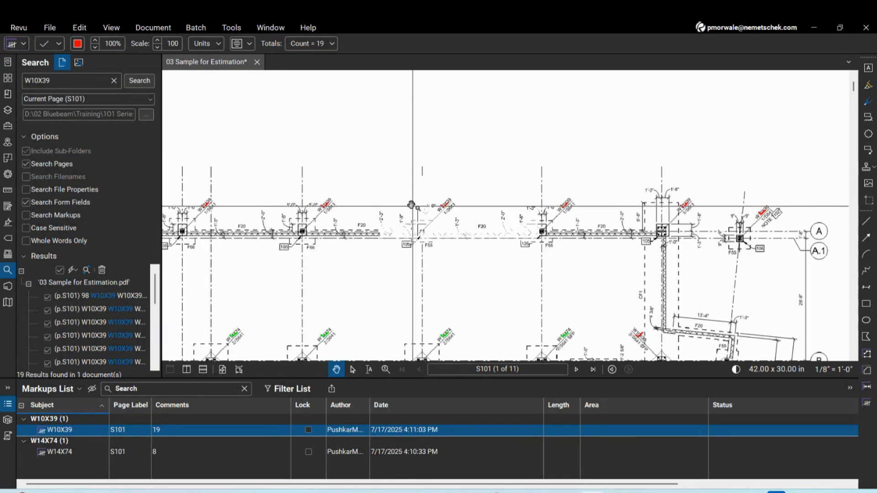
scroll(411, 205, "up", 2)
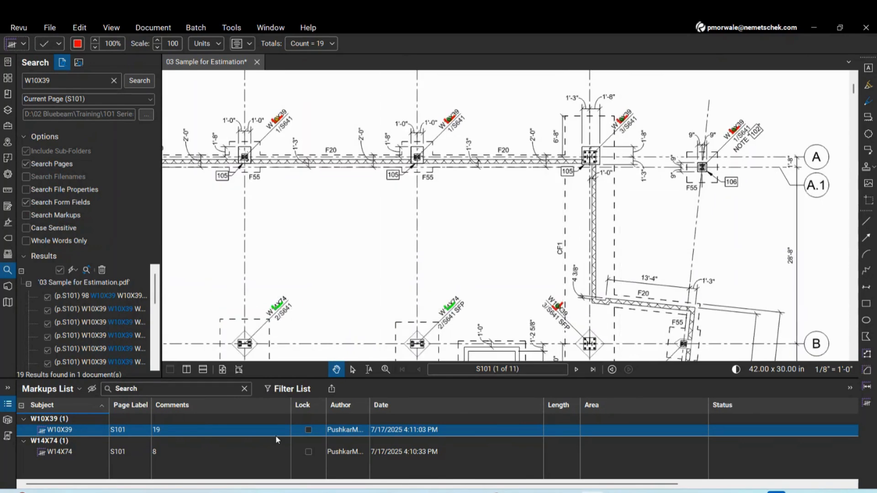
left_click(277, 312, "ctrl")
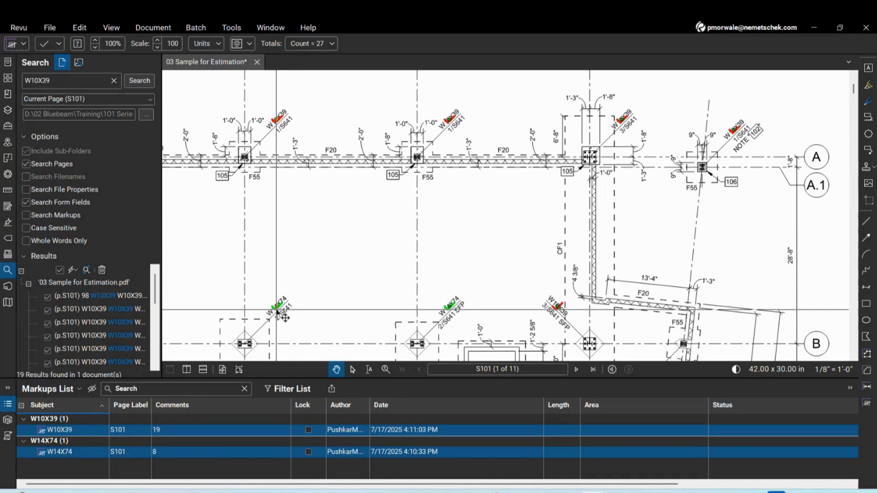
Create a new legend from the two selected counts and place it near the general notes
right_click(277, 312)
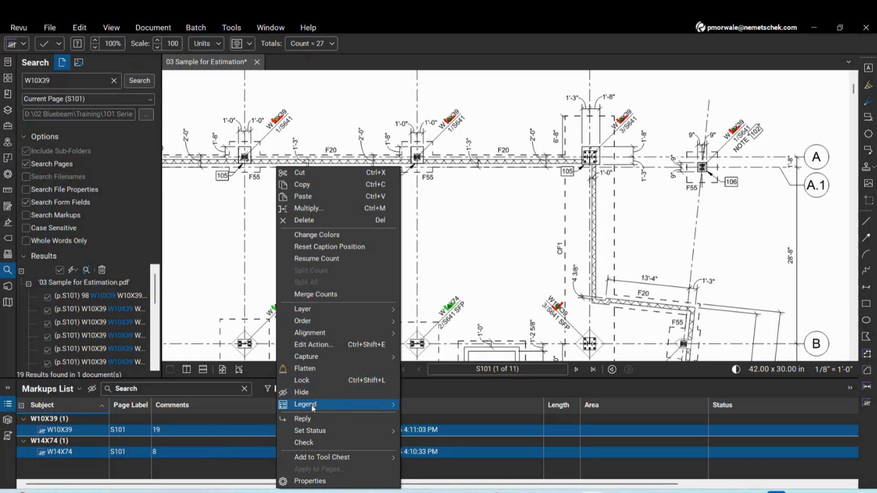
mouse_move(312, 404)
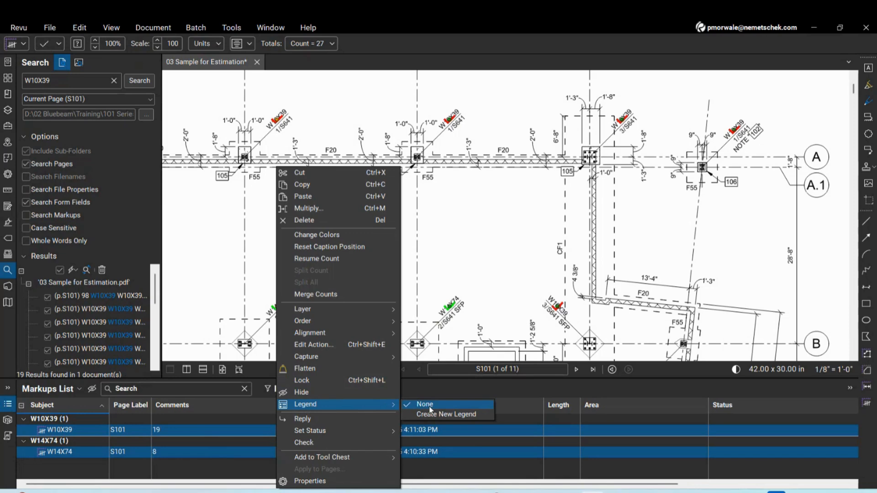
left_click(446, 415)
scroll(460, 245, "down", 6)
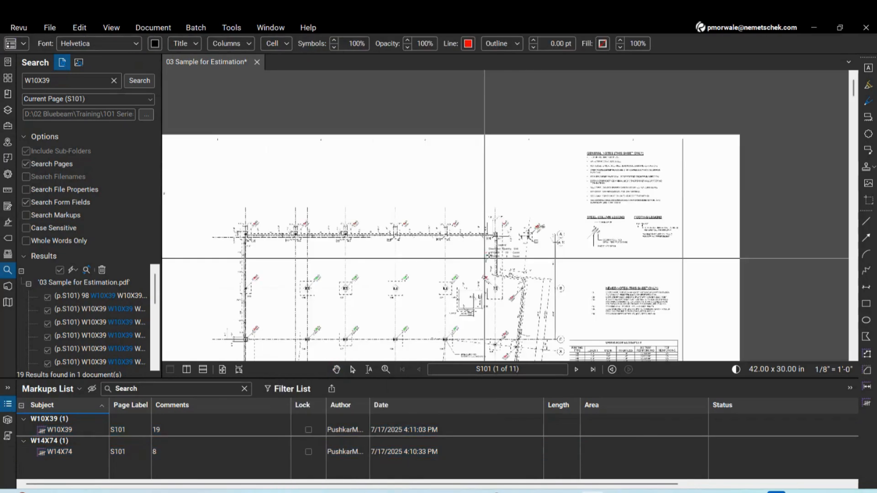
scroll(528, 178, "up", 3)
left_click(507, 174)
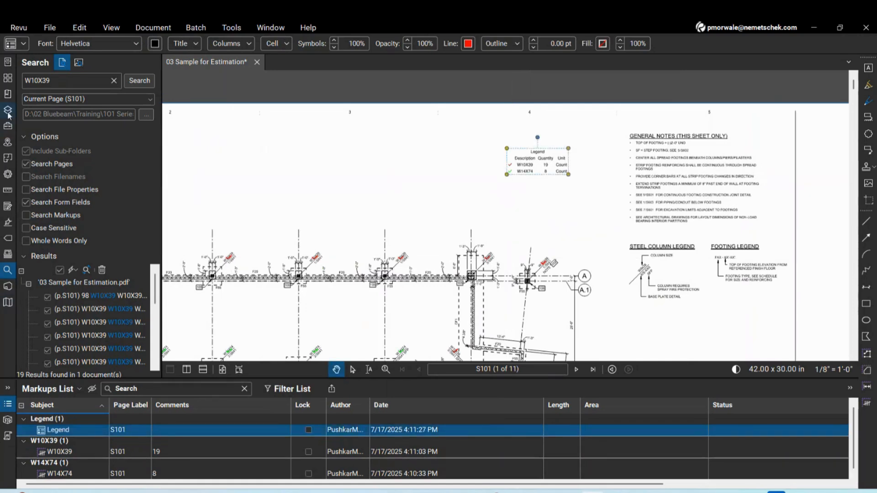
Title the legend 'Steel BOQ' in its properties
left_click(7, 174)
left_click_drag(152, 193, 217, 203)
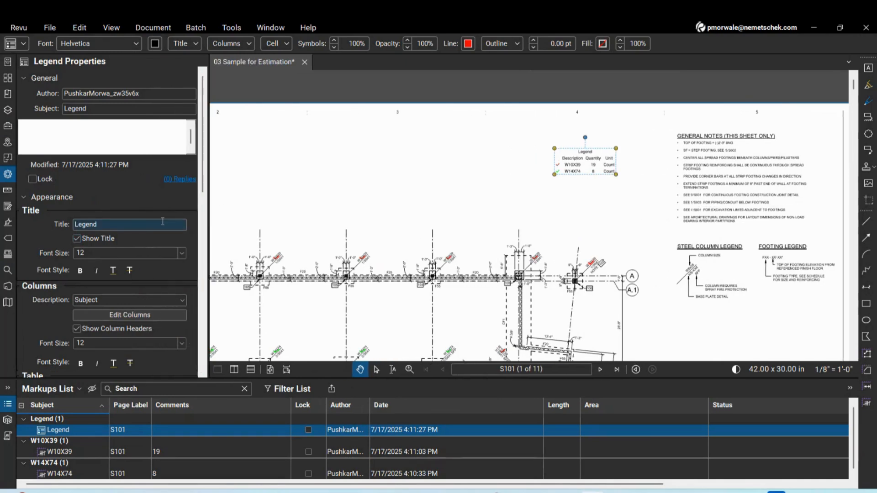
double_click(146, 225)
type("Steel BOQ")
left_click(433, 192)
Set the Steel BOQ legend's line width to 0.25 and its table style to Gridlines
left_click(576, 163)
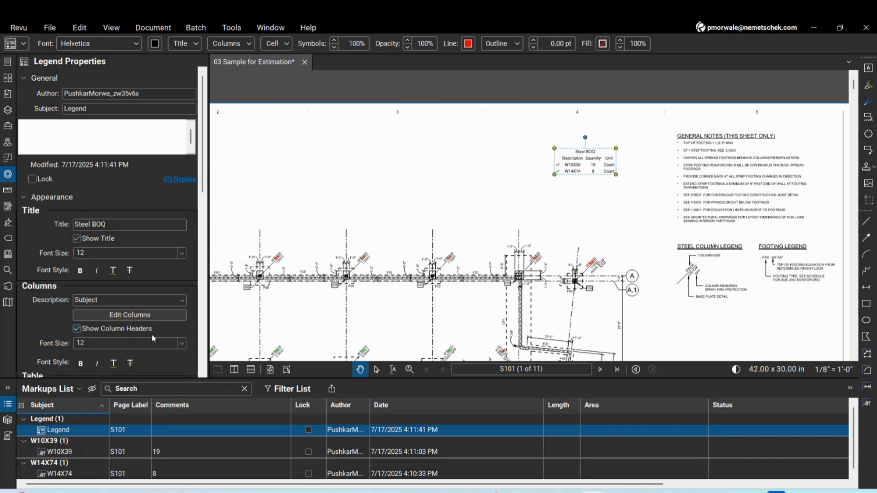
scroll(157, 332, "down", 2)
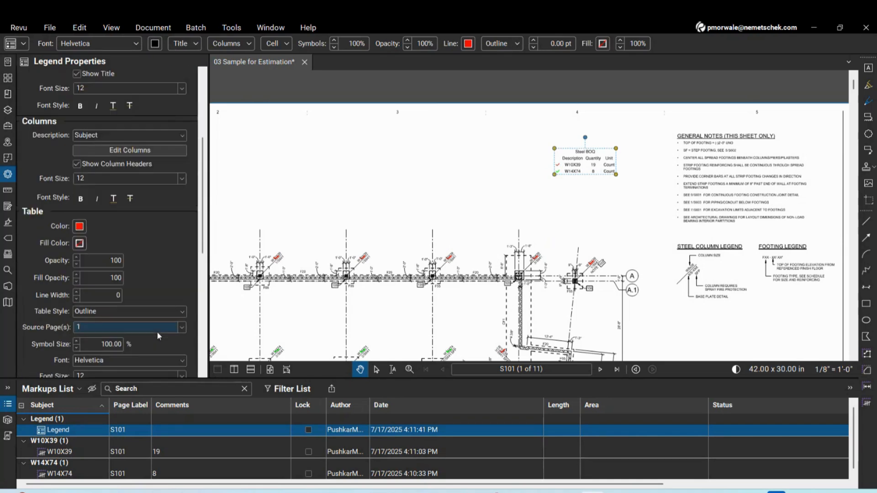
left_click(76, 295)
left_click(76, 293)
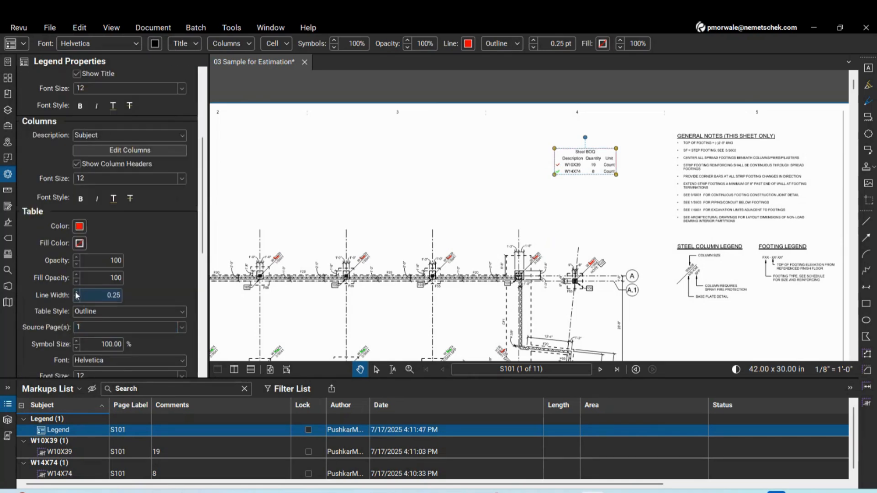
left_click(84, 313)
left_click(88, 324)
scroll(592, 164, "up", 4)
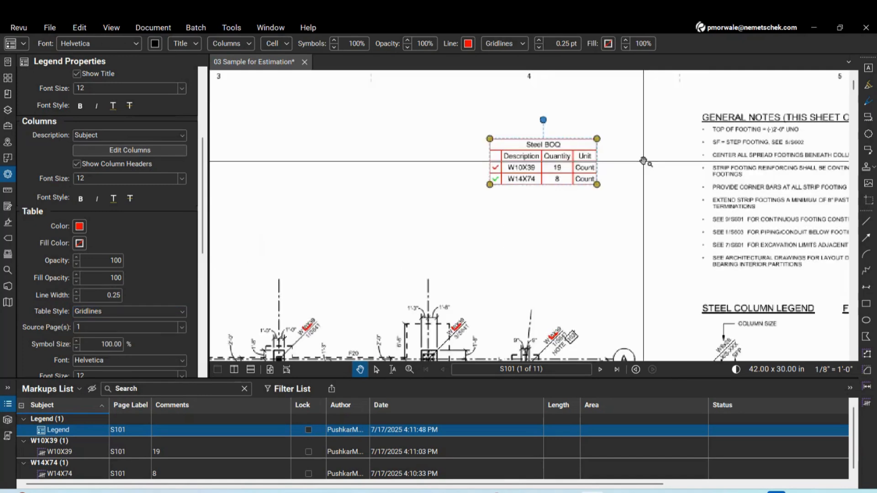
scroll(594, 193, "up", 2)
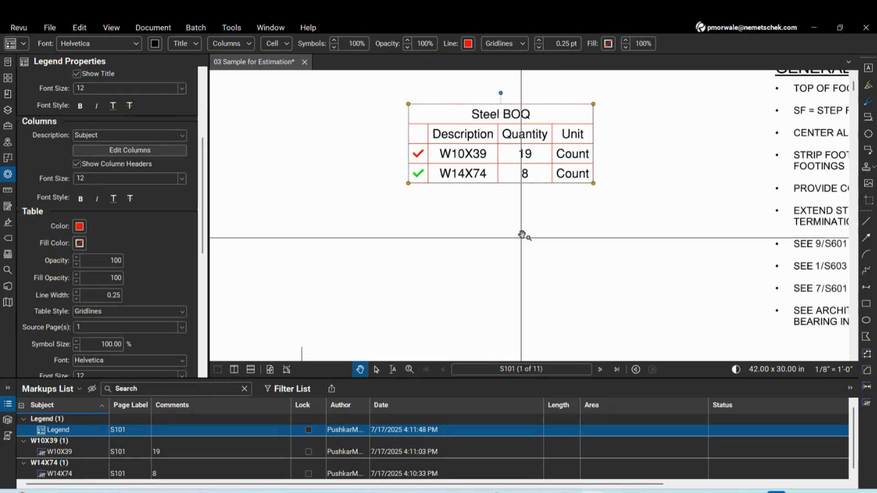
scroll(522, 235, "down", 3)
scroll(338, 343, "up", 4)
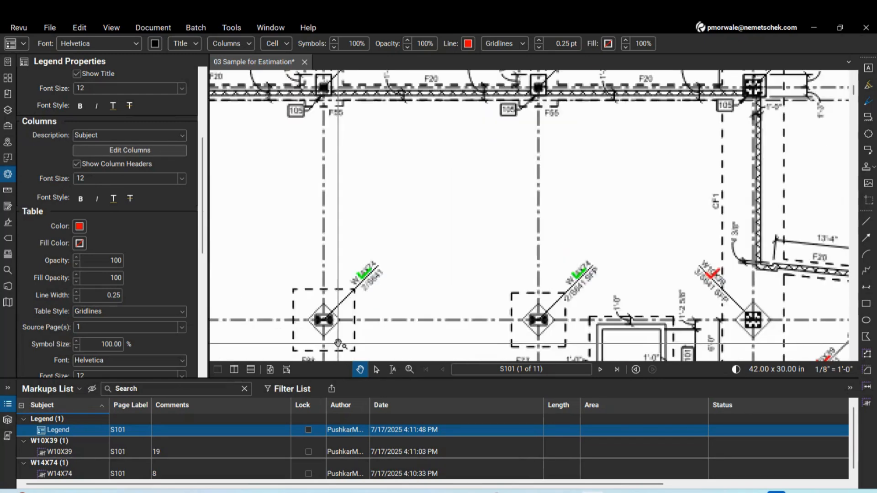
scroll(338, 344, "up", 3)
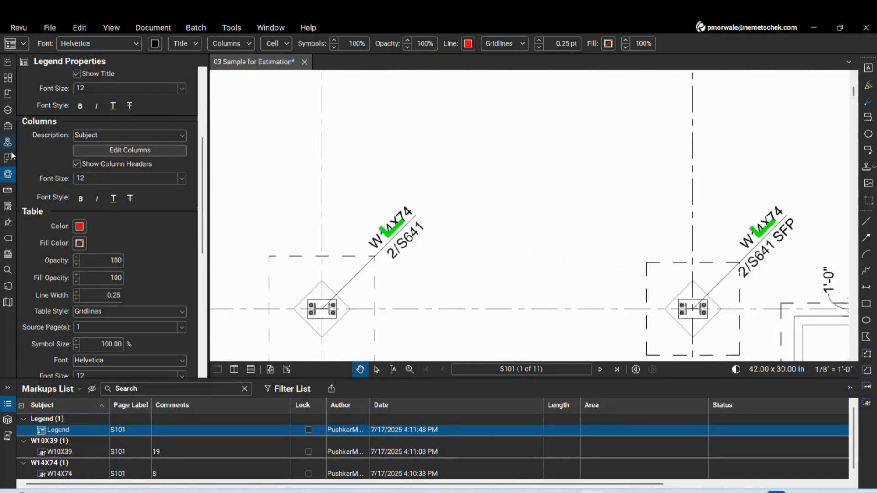
Run a Visual Search on S101 using a captured baseplate symbol as the sample
left_click(7, 270)
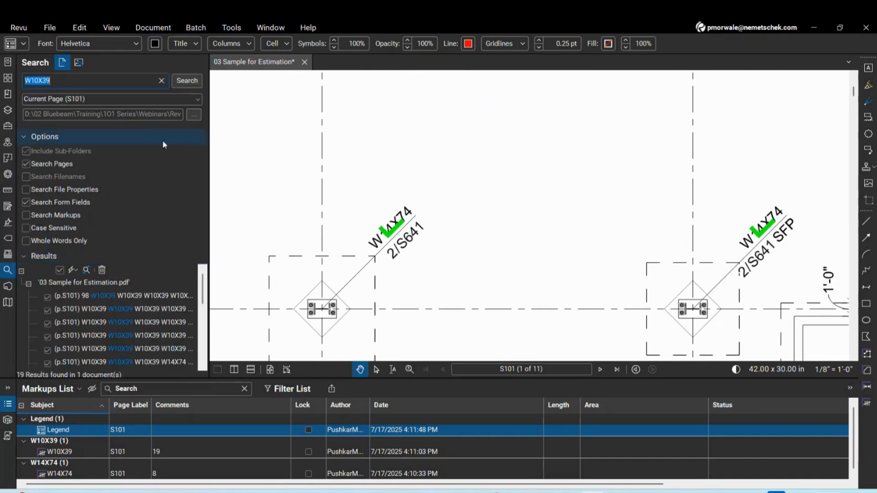
left_click(79, 62)
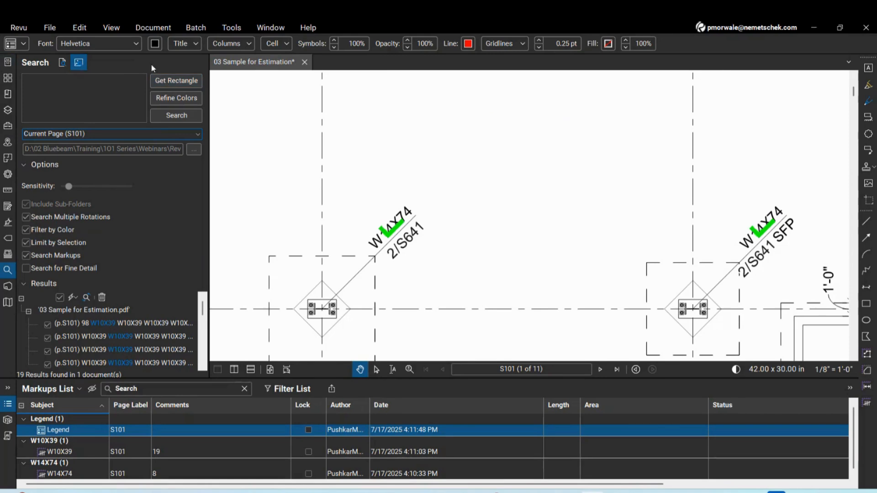
left_click(170, 84)
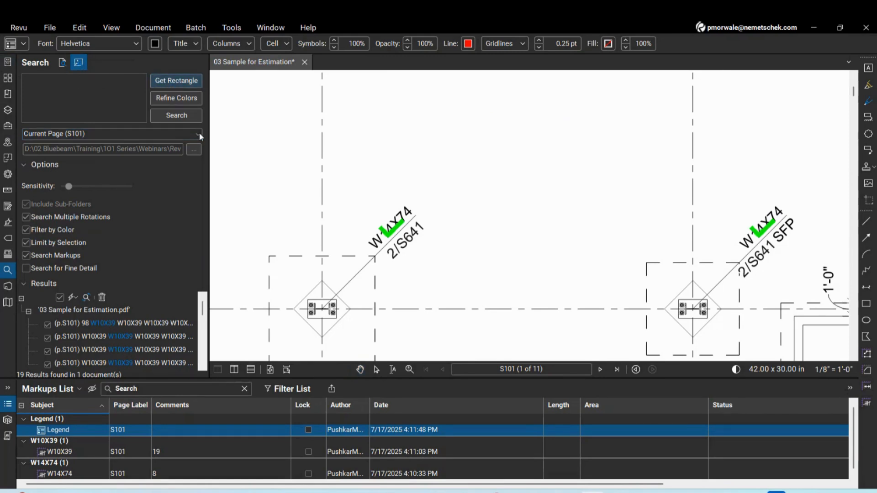
left_click_drag(306, 299, 337, 320)
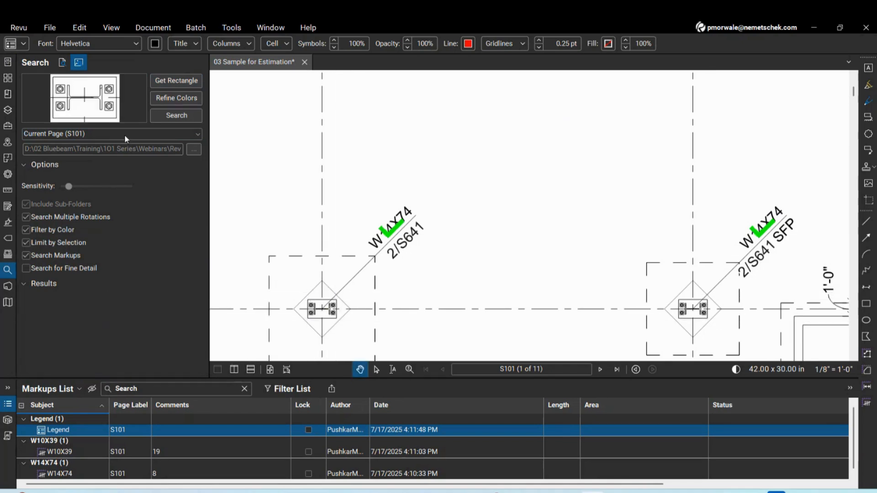
left_click(170, 116)
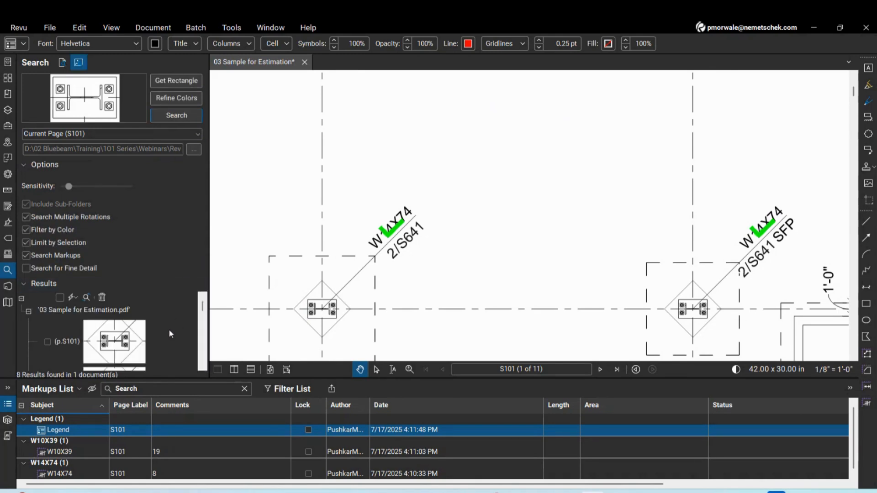
scroll(169, 331, "down", 5)
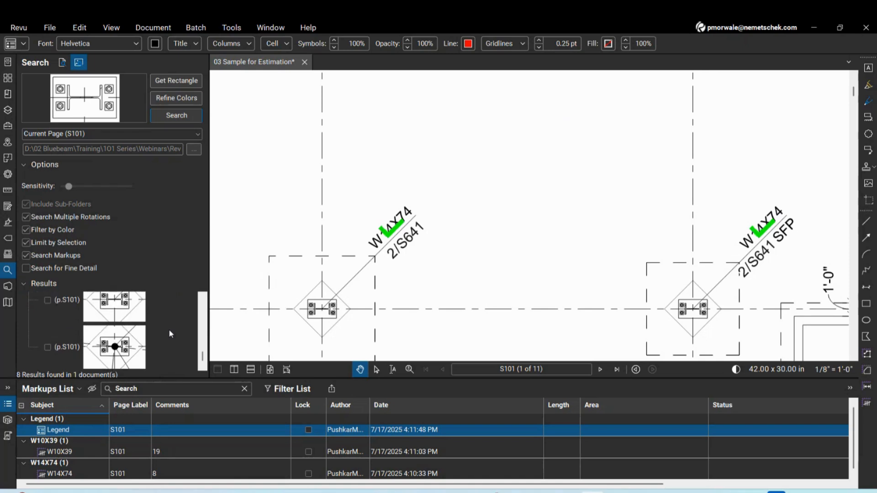
scroll(163, 333, "up", 3)
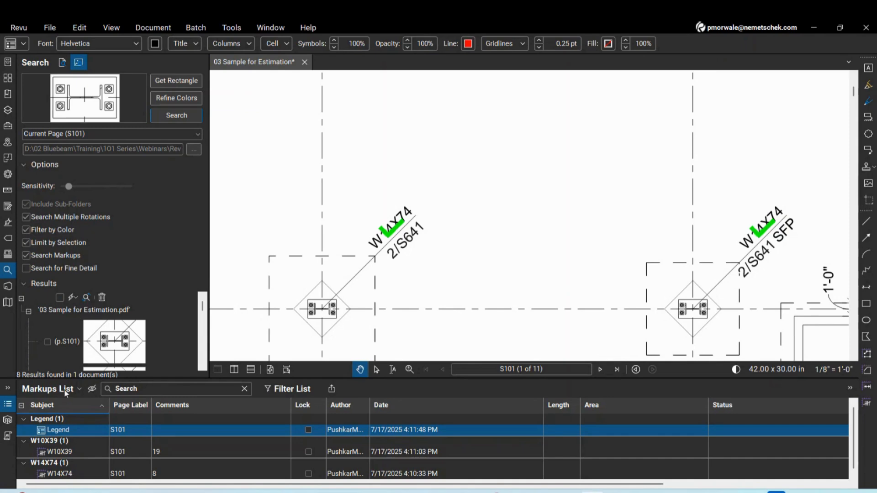
Check all 8 baseplate matches in the search results
left_click(59, 298)
left_click(74, 297)
mouse_move(107, 339)
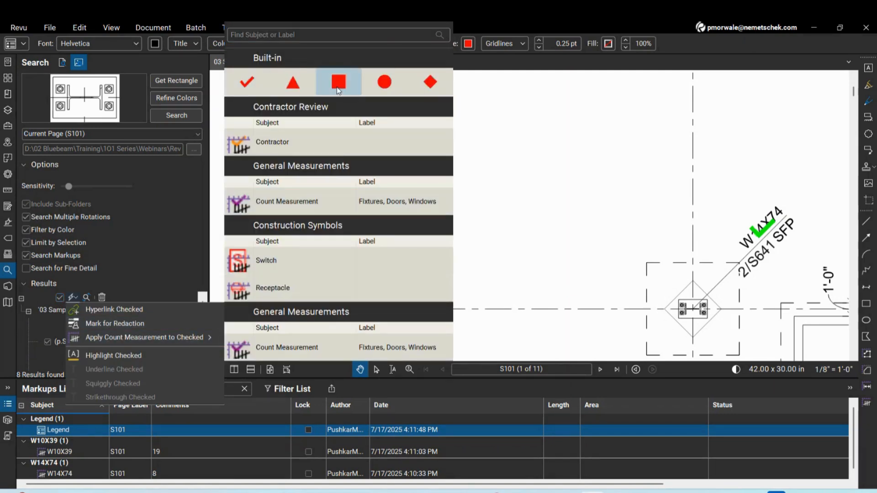
Mark the checked baseplates with red diamond count markers at scale 50
left_click(430, 82)
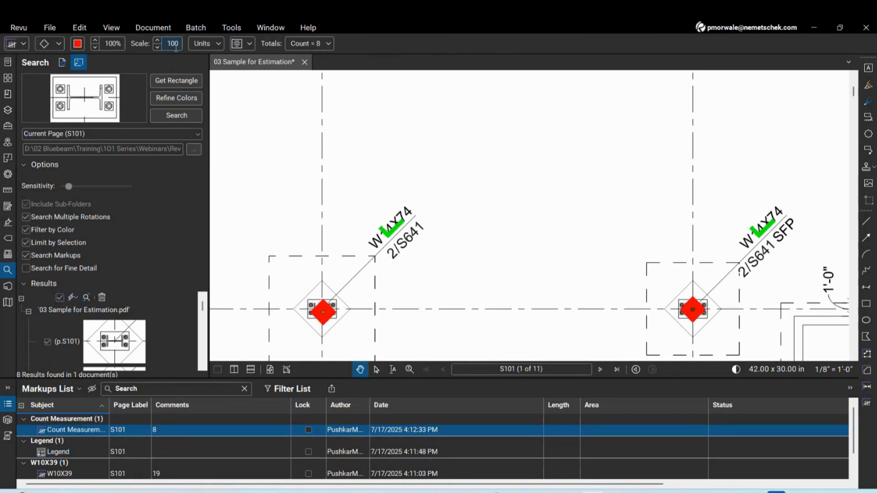
double_click(169, 44)
type("50")
key("Return")
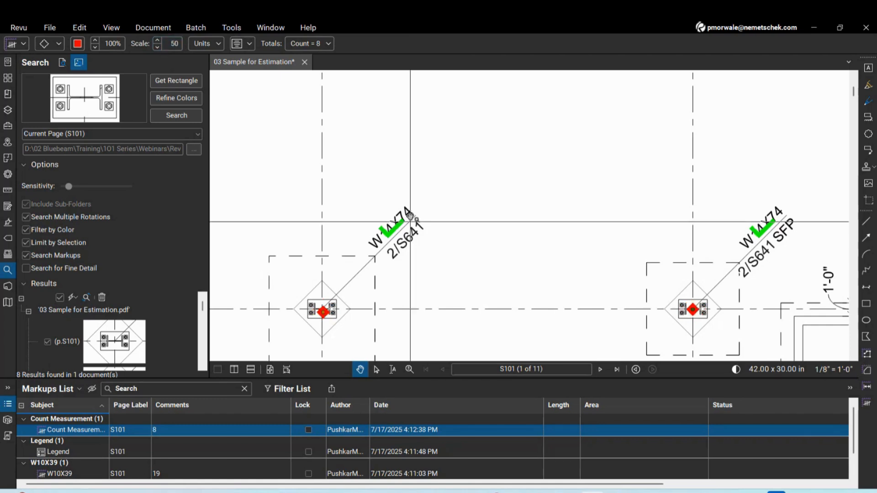
Rename the diamond count's subject to Baseplate
left_click(24, 44)
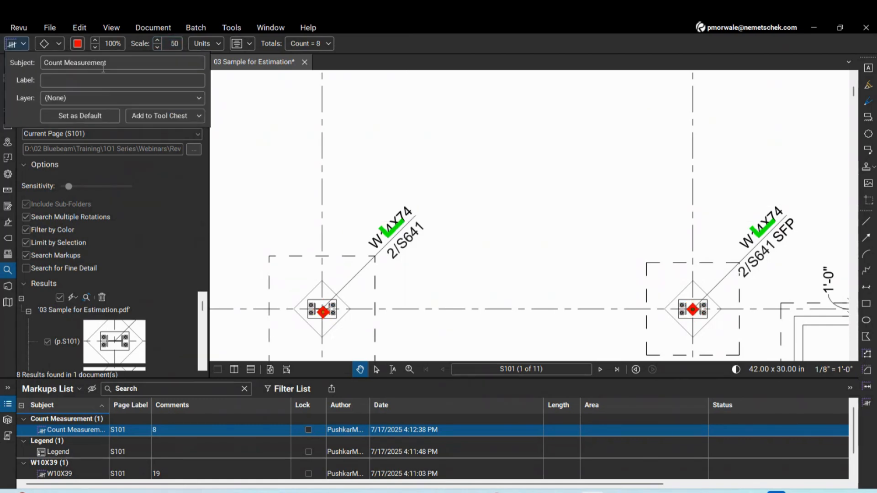
left_click_drag(108, 62, 1, 67)
type("Baseplate")
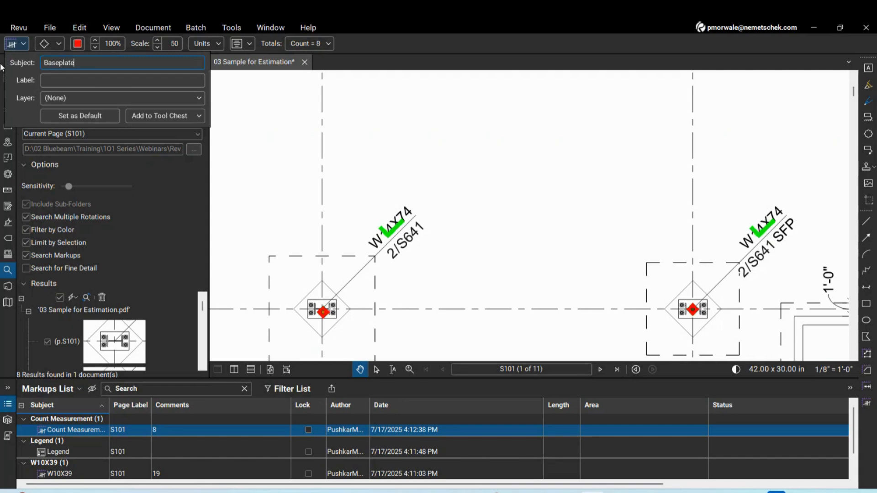
key("Return")
scroll(464, 280, "down", 6)
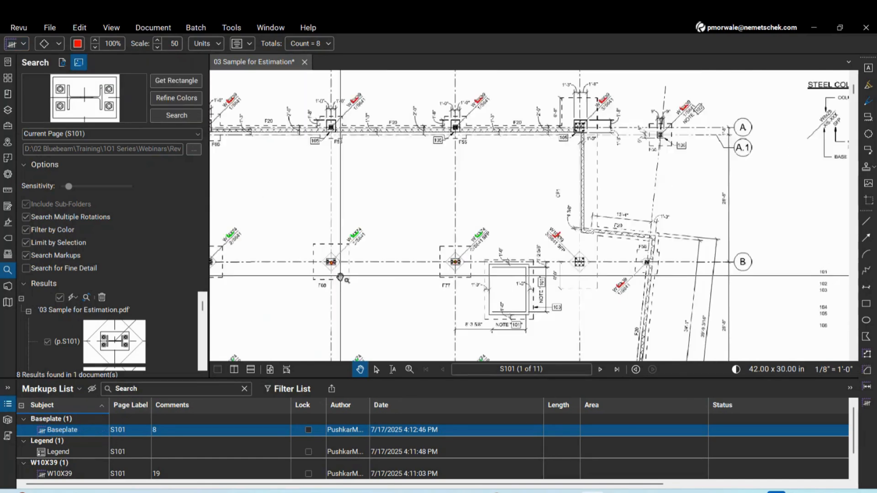
scroll(481, 232, "down", 4)
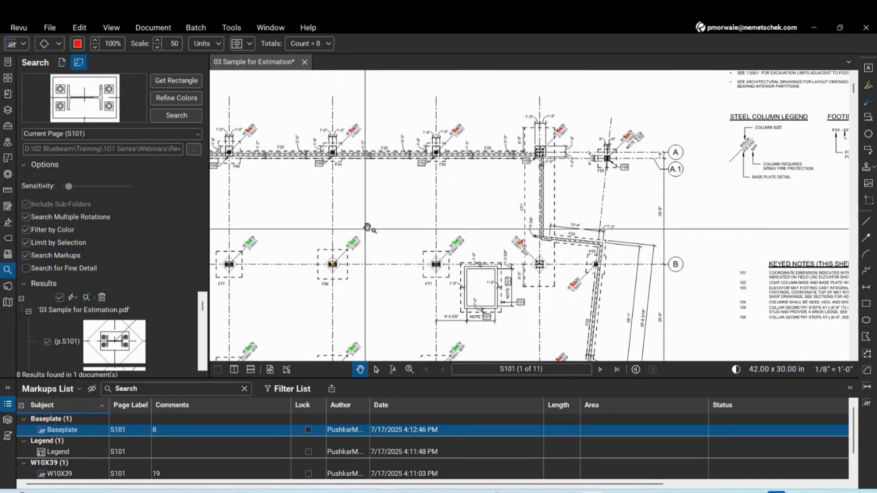
scroll(335, 287, "up", 5)
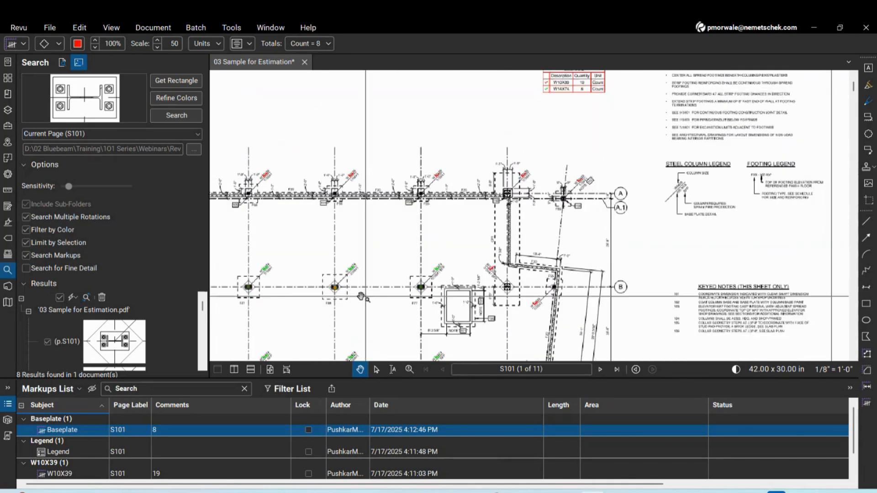
scroll(335, 287, "up", 2)
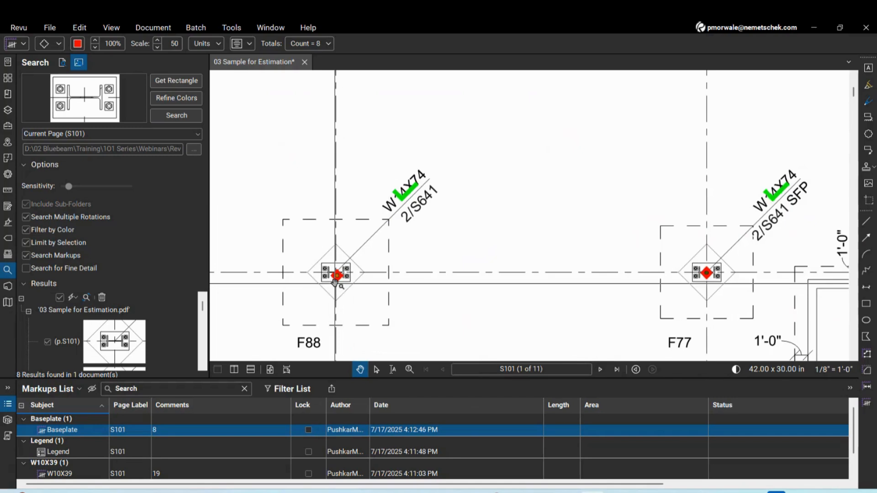
Add the Baseplate count to the Steel BOQ legend
right_click(337, 277)
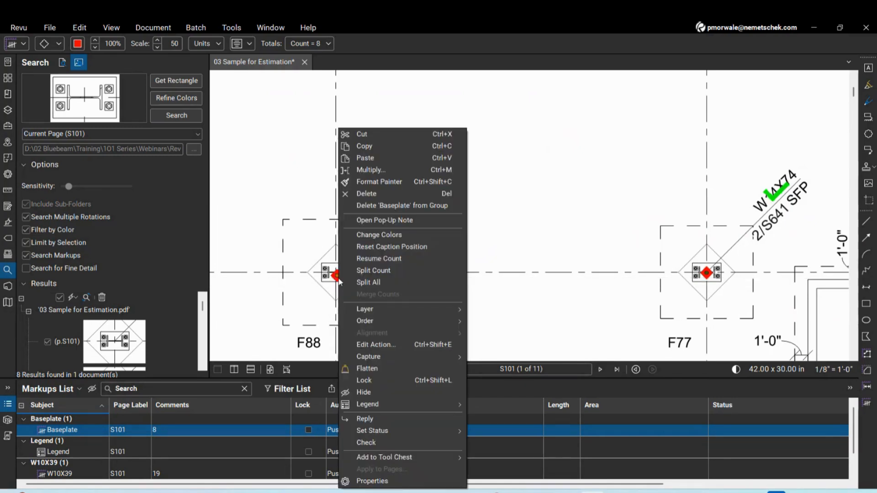
mouse_move(364, 406)
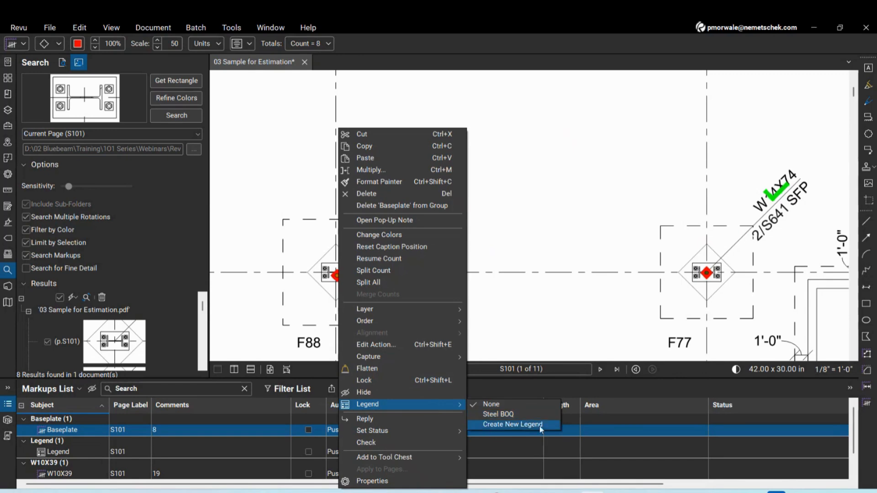
left_click(518, 417)
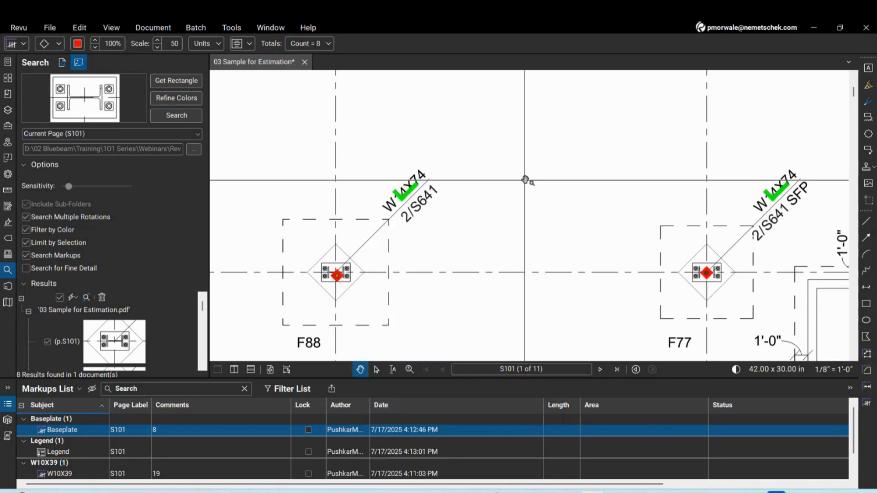
scroll(430, 247, "down", 4)
scroll(430, 247, "down", 3)
scroll(594, 137, "up", 10)
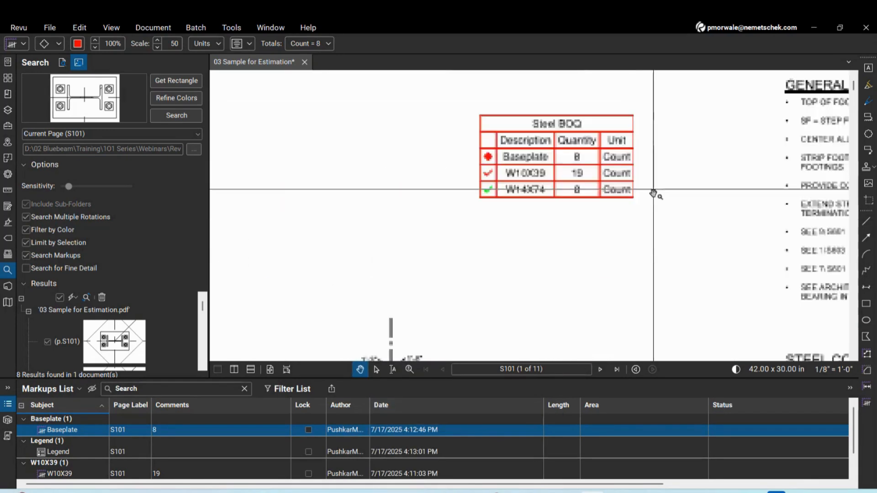
scroll(593, 207, "down", 3)
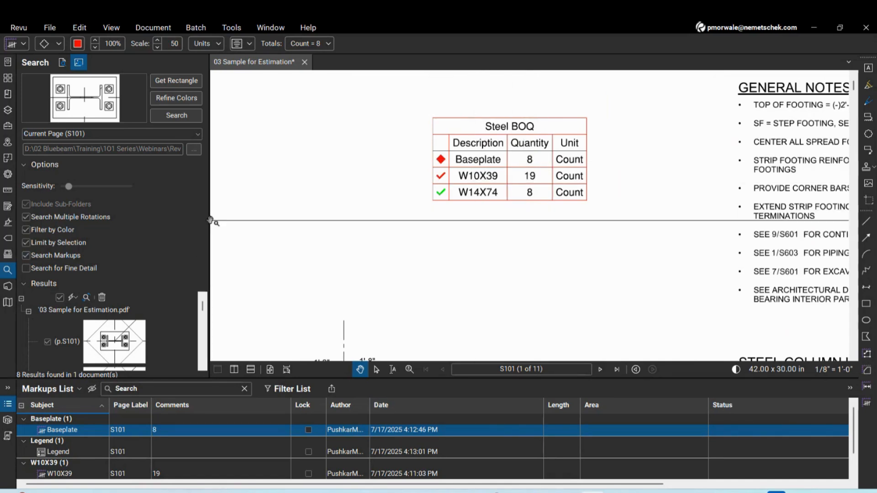
left_click(9, 128)
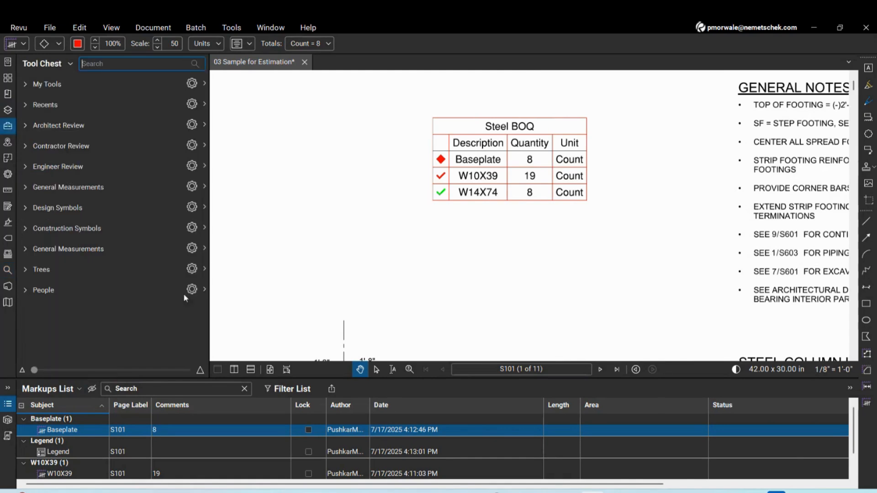
Create a new tool set named Webinar in Manage Tool Sets
left_click(45, 64)
left_click(59, 79)
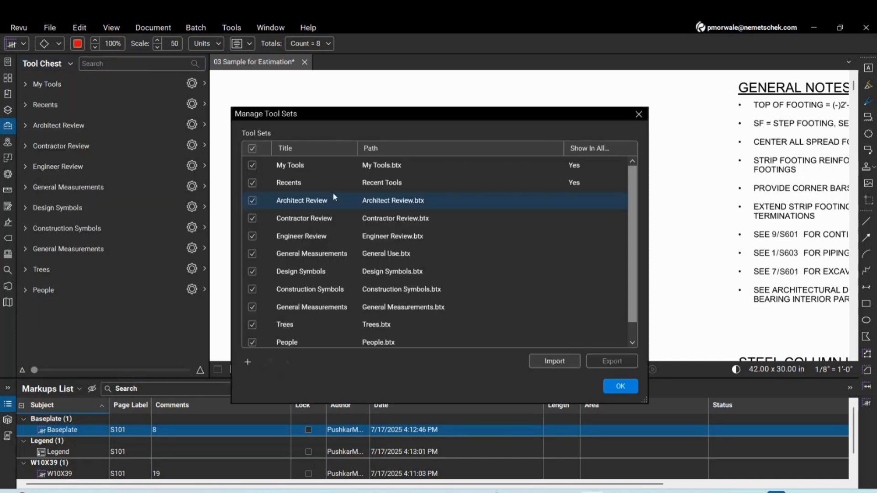
left_click(247, 363)
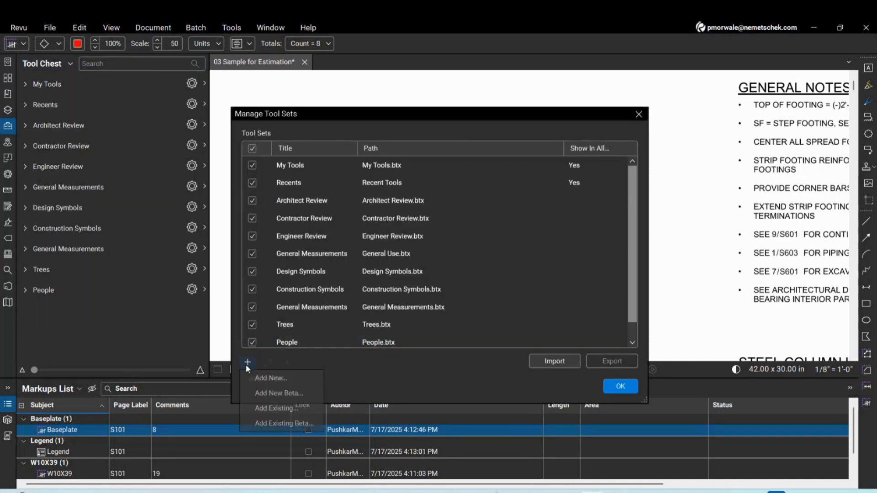
left_click(281, 381)
type("Webinar")
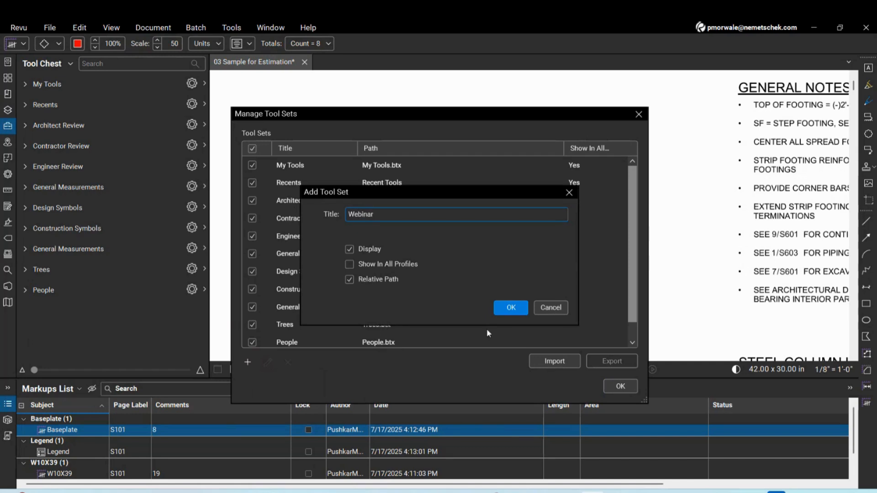
left_click(511, 307)
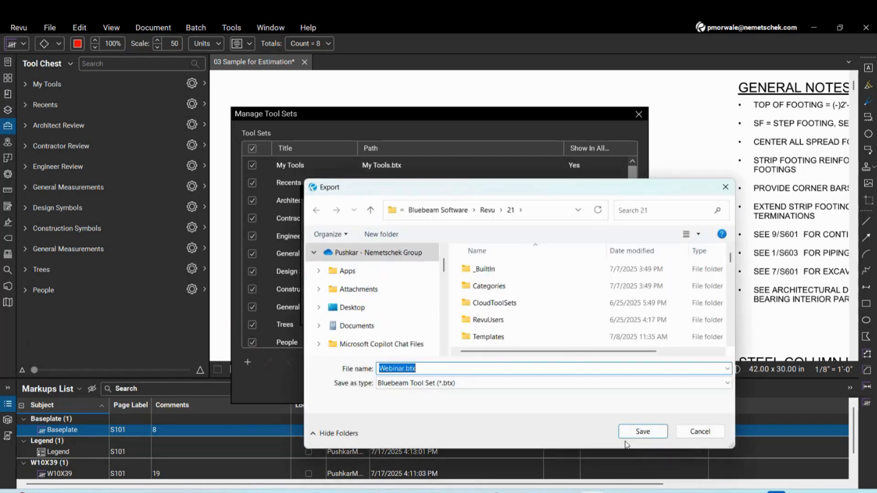
Save the Webinar tool set as Webinar.btx and close tool set management
left_click(639, 432)
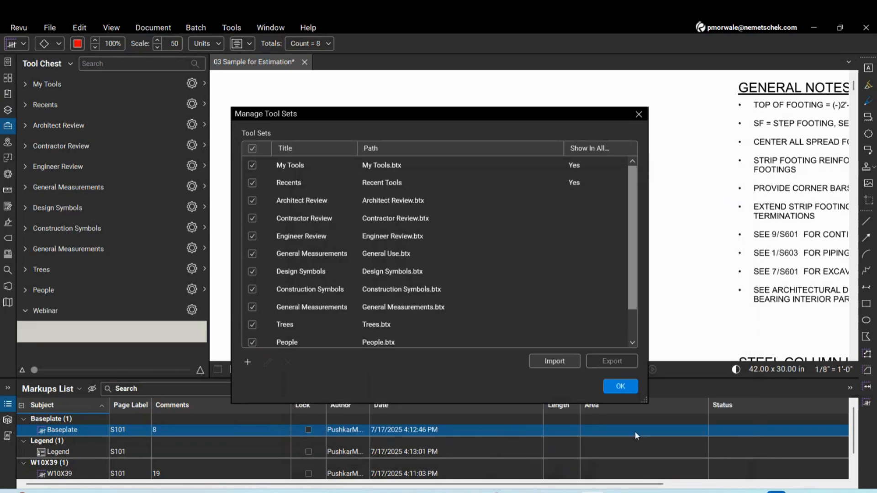
left_click(620, 386)
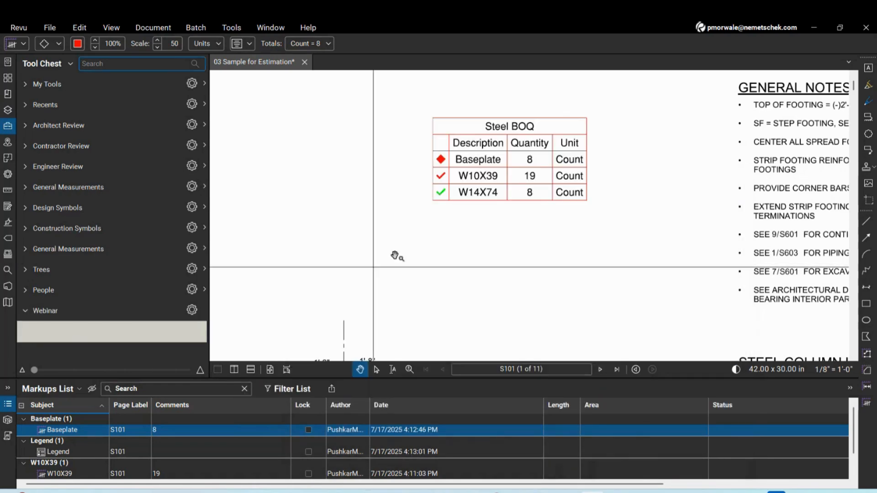
scroll(424, 250, "down", 5)
scroll(424, 250, "up", 10)
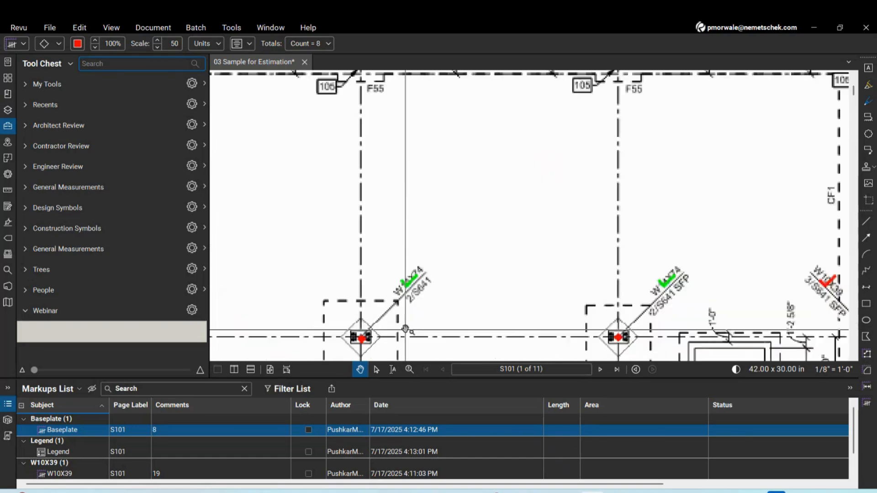
Add the W14X74 count markup to the Webinar tool set
left_click(415, 273)
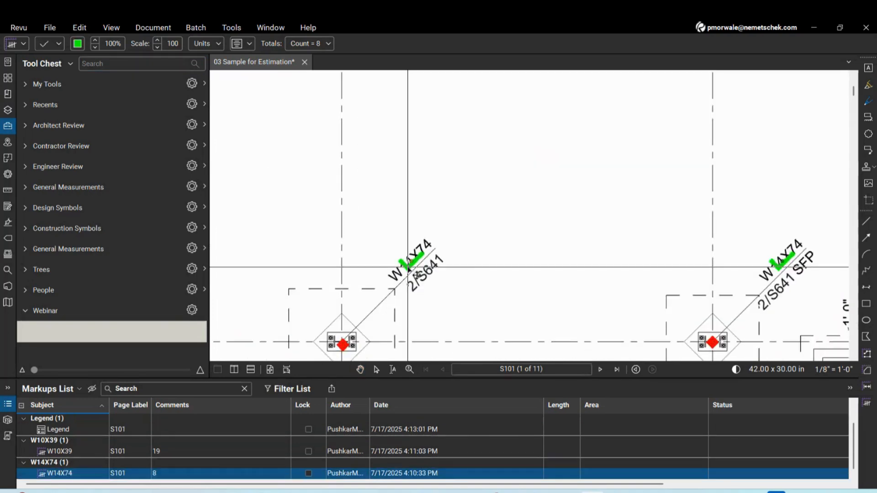
right_click(410, 273)
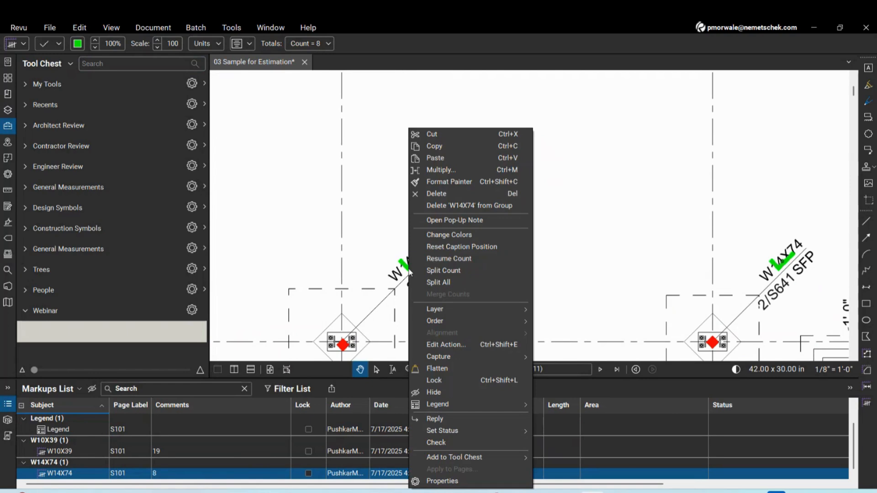
mouse_move(457, 460)
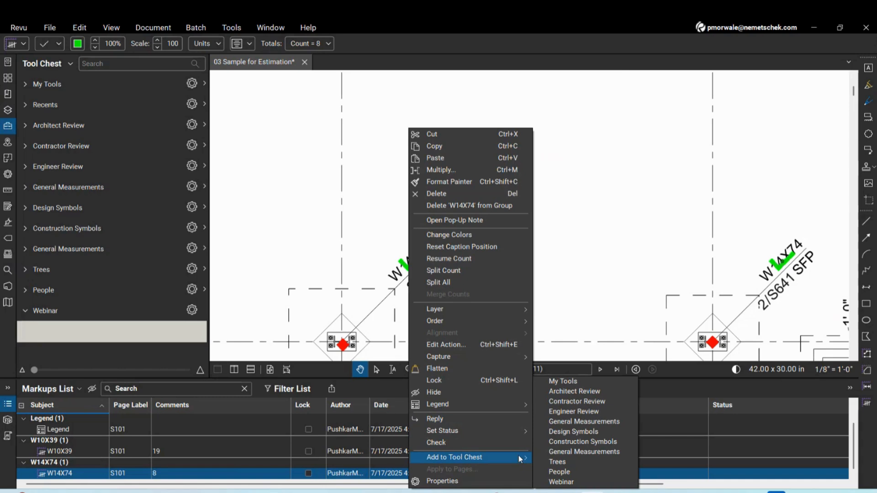
left_click(561, 482)
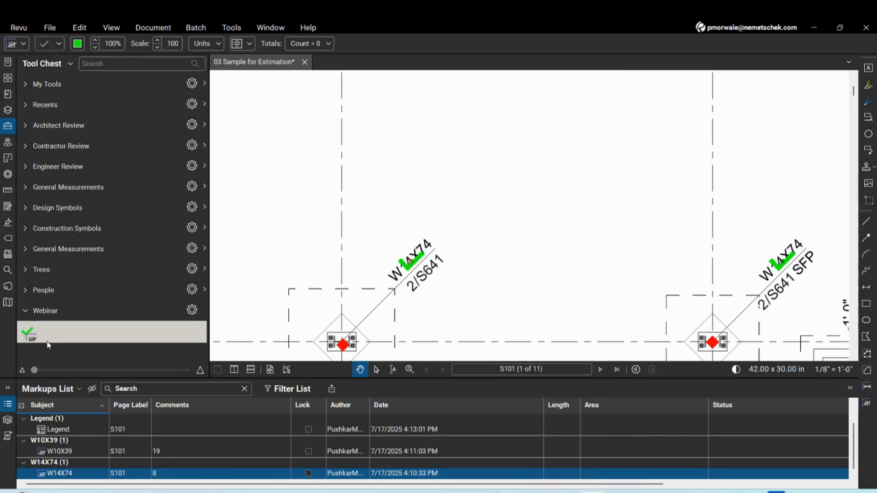
Switch the Webinar tool set to Detail view
left_click(191, 310)
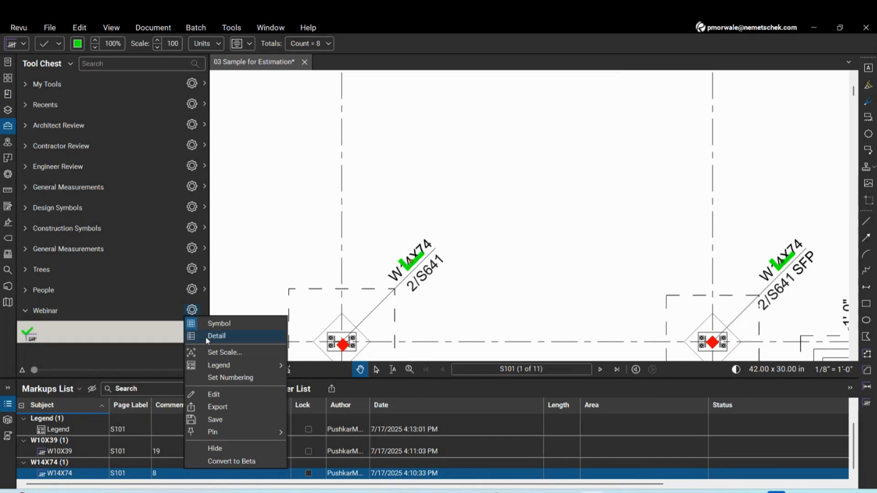
left_click(151, 350)
scroll(532, 199, "down", 3)
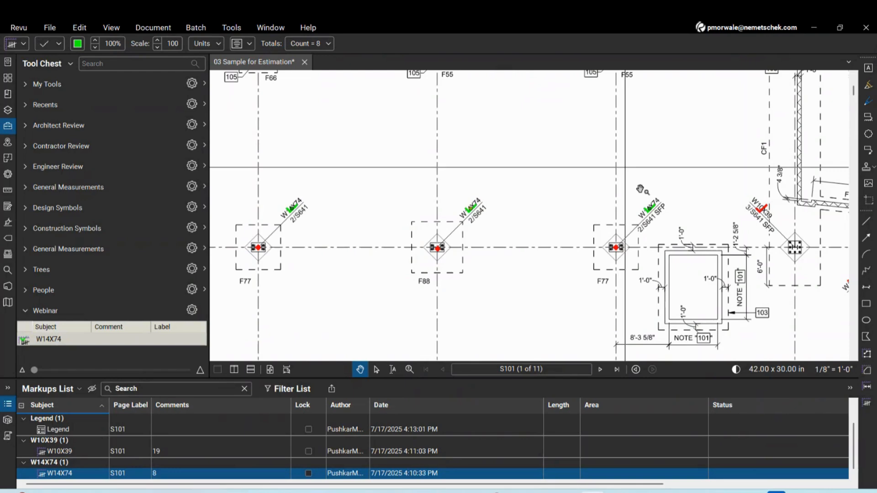
left_click(43, 341)
scroll(635, 139, "down", 5)
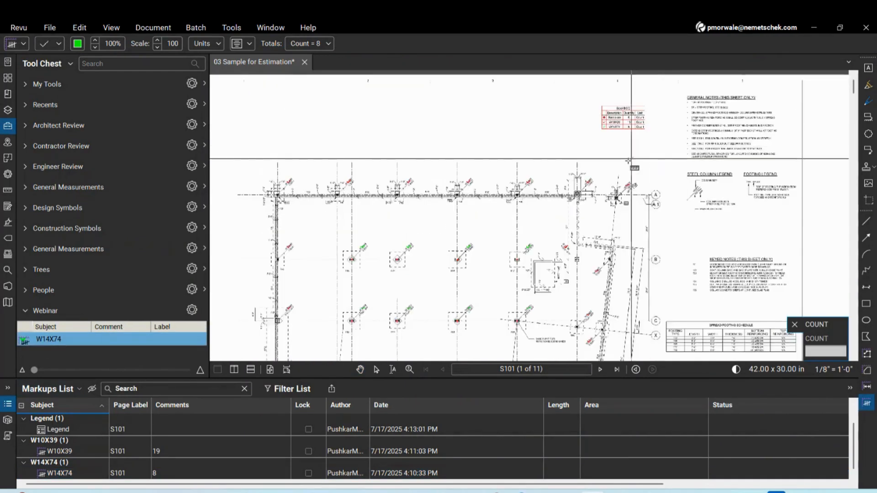
scroll(640, 132, "down", 3)
scroll(645, 158, "up", 3)
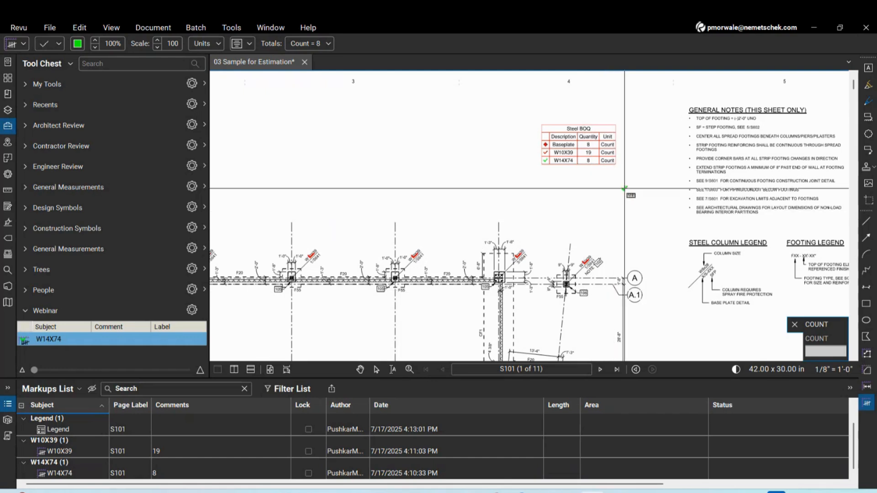
scroll(614, 217, "up", 1)
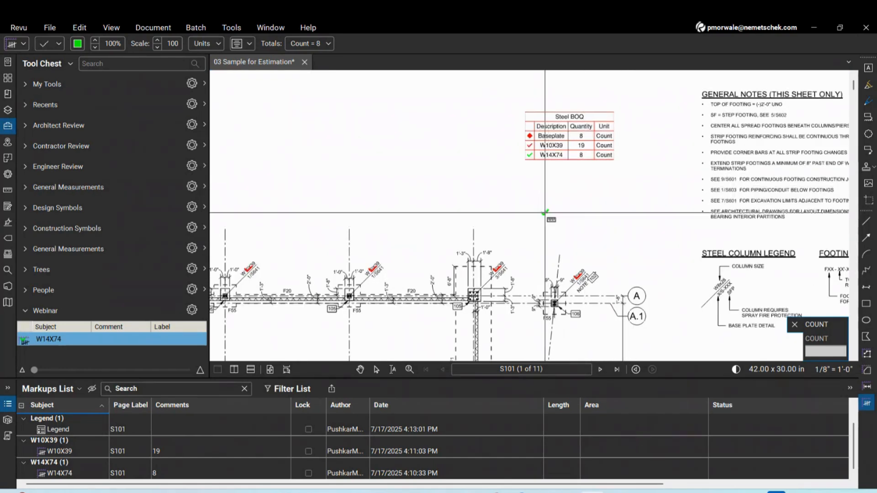
scroll(545, 213, "up", 2)
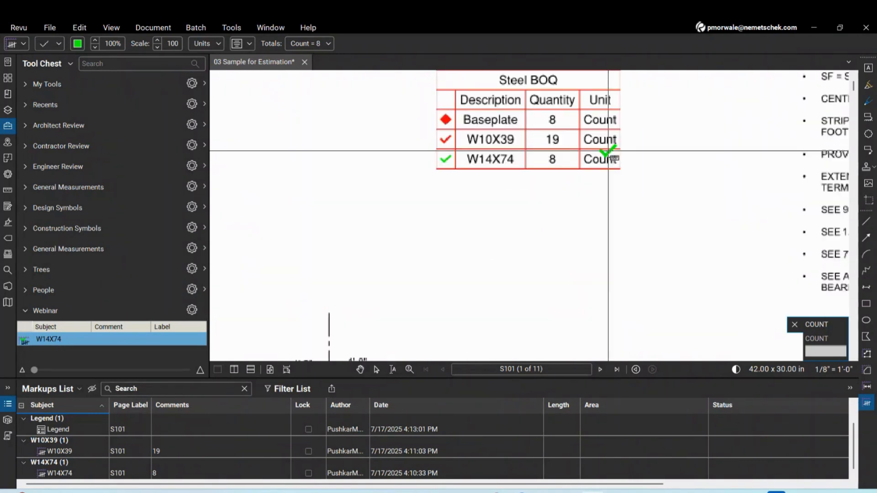
scroll(547, 212, "down", 2)
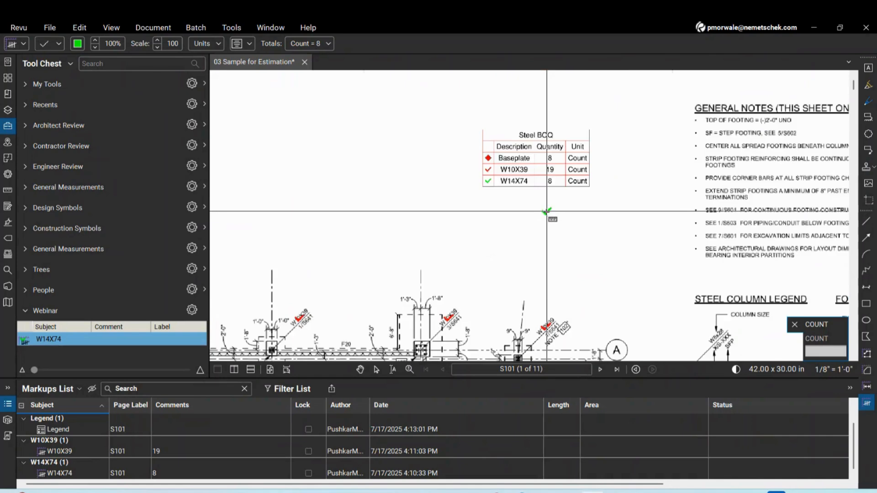
left_click(483, 231)
left_click(542, 240)
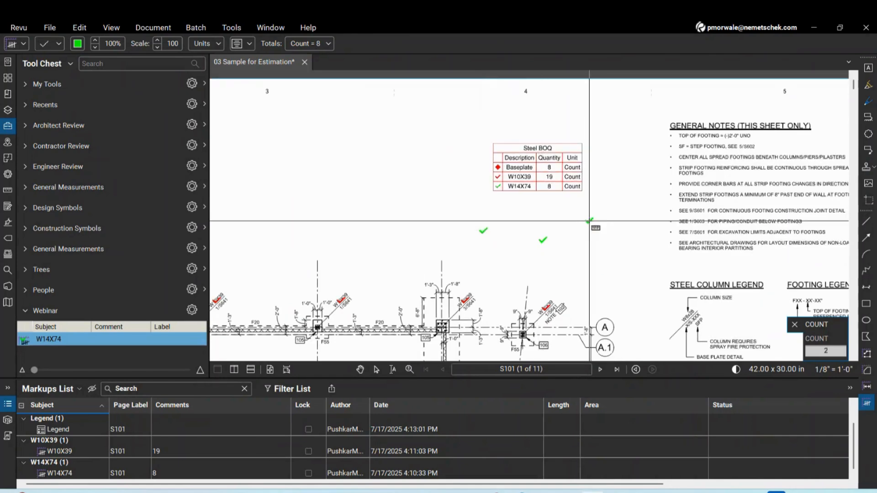
left_click(589, 221)
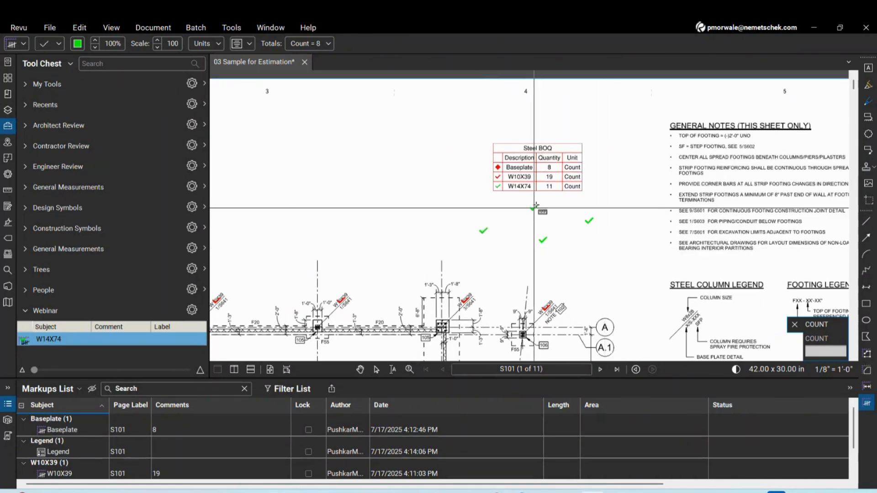
key("Escape")
scroll(553, 192, "up", 2)
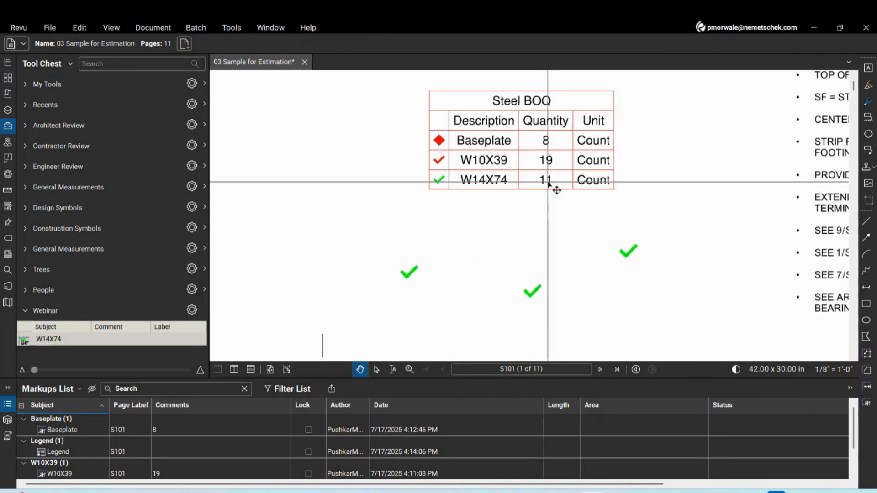
left_click(538, 293)
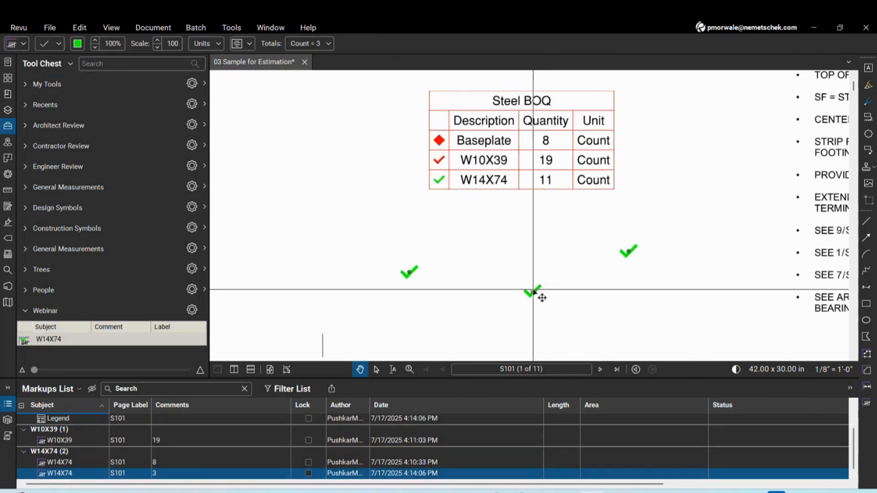
scroll(462, 210, "down", 5)
scroll(361, 315, "up", 2)
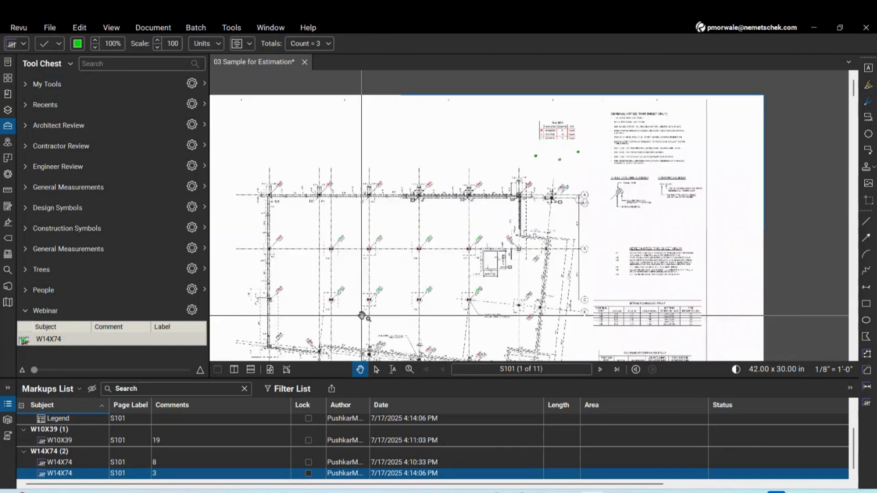
scroll(361, 315, "up", 2)
scroll(491, 260, "up", 1)
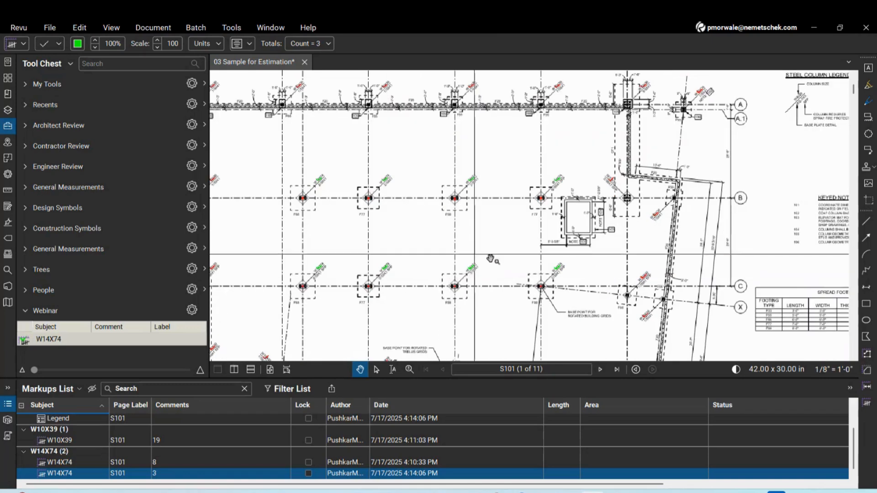
scroll(554, 237, "down", 3)
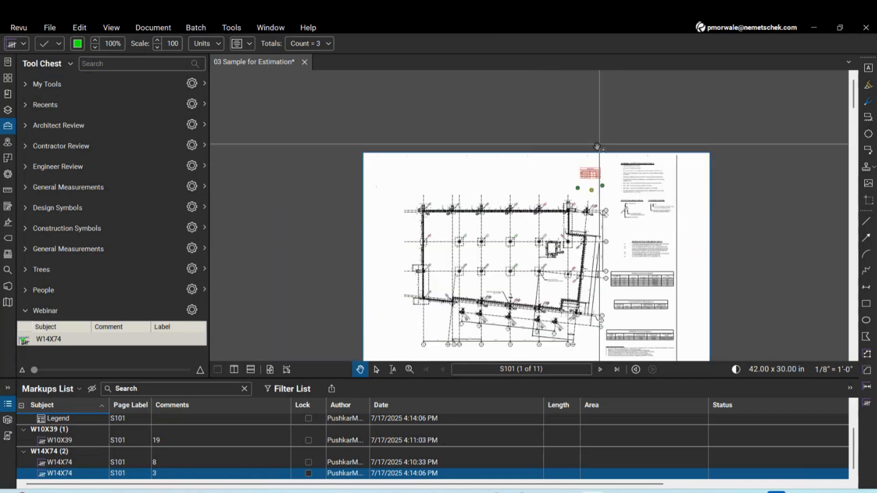
scroll(601, 174, "up", 4)
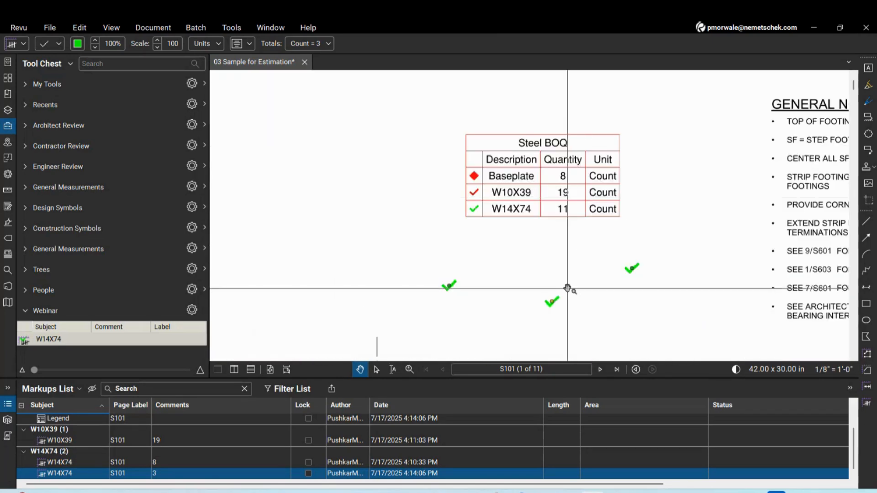
key("Delete")
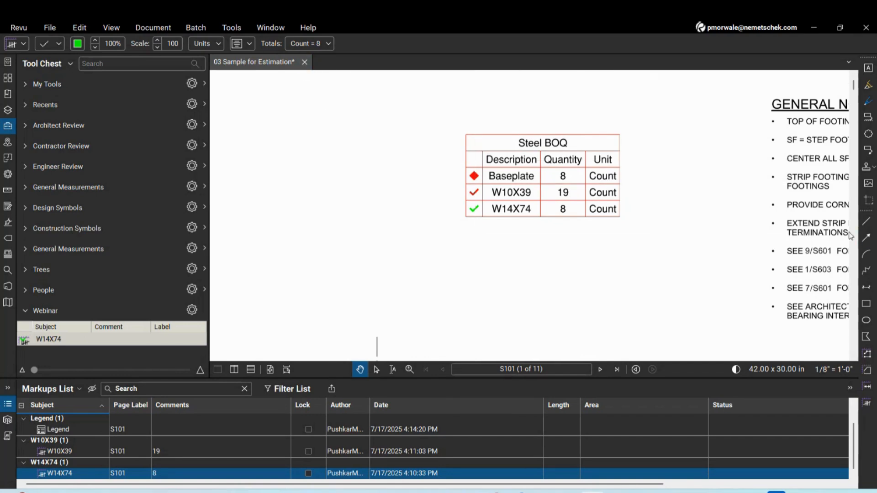
Page through the sheets to land on S121
scroll(356, 221, "down", 5)
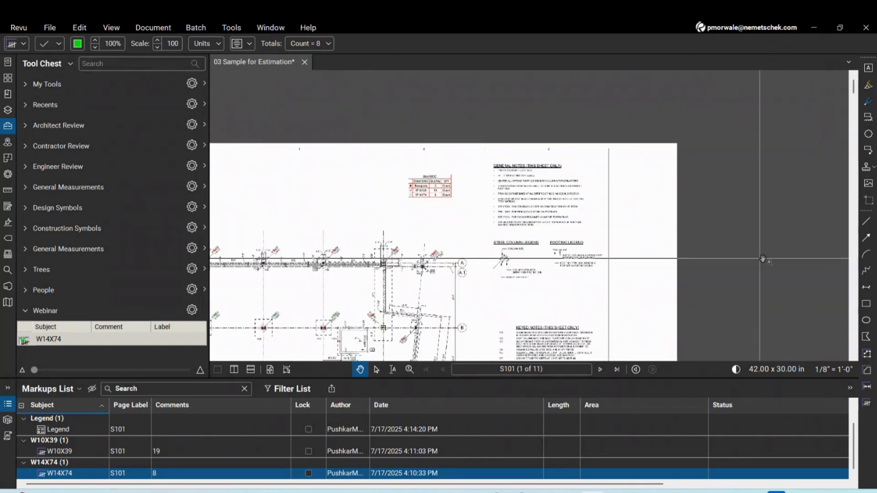
scroll(587, 162, "down", 3)
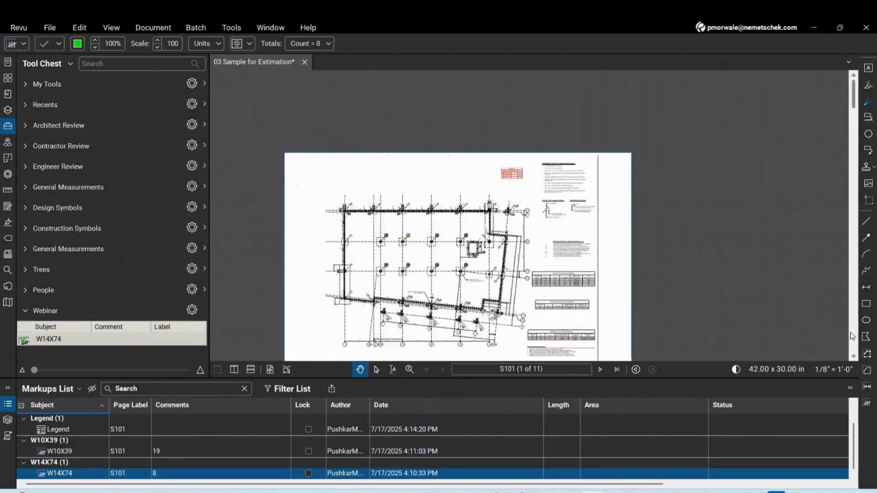
left_click(853, 336)
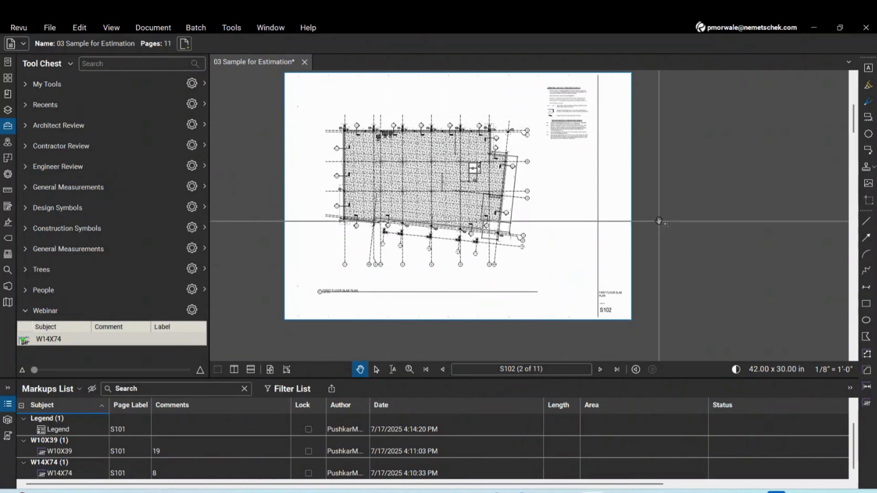
left_click(855, 316)
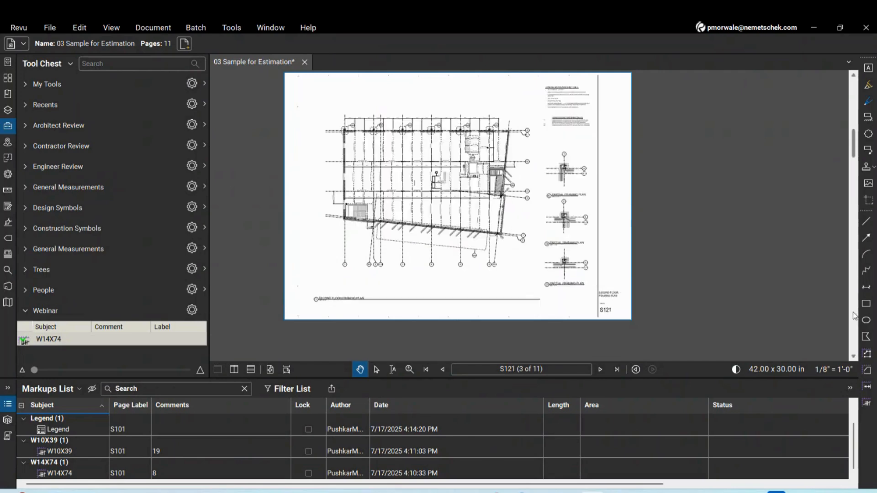
left_click(855, 315)
left_click(854, 133)
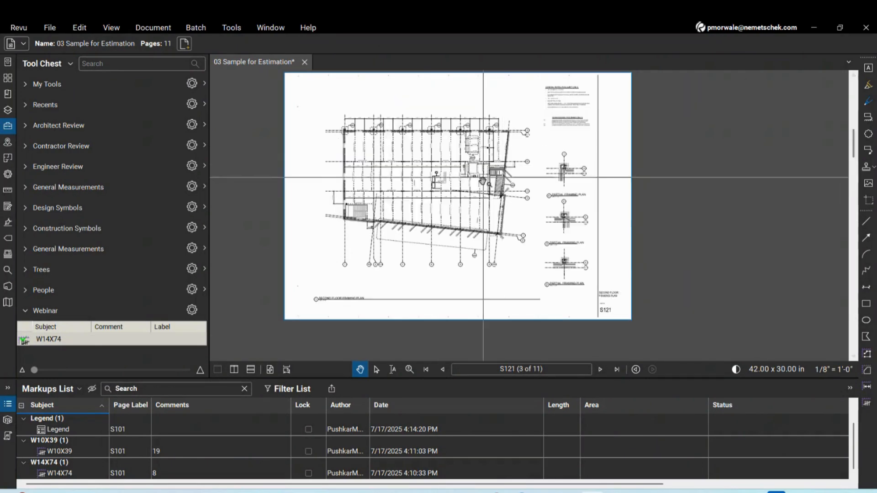
scroll(484, 153, "up", 2)
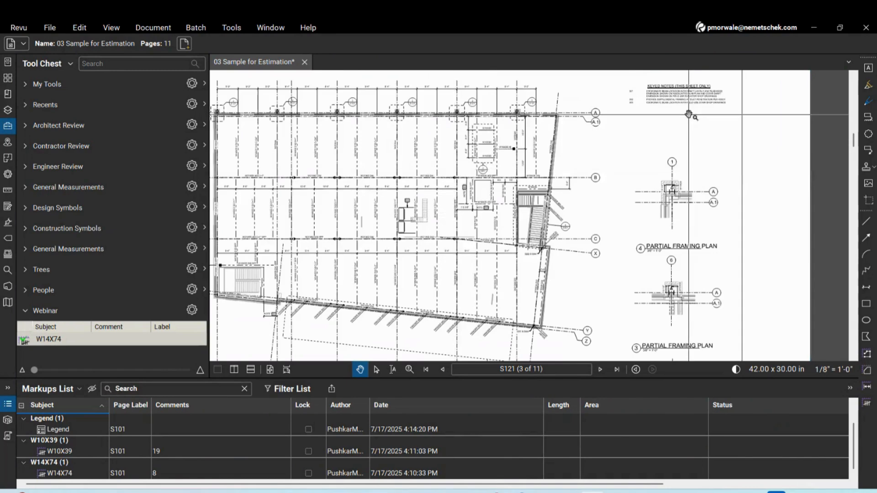
scroll(429, 155, "down", 3)
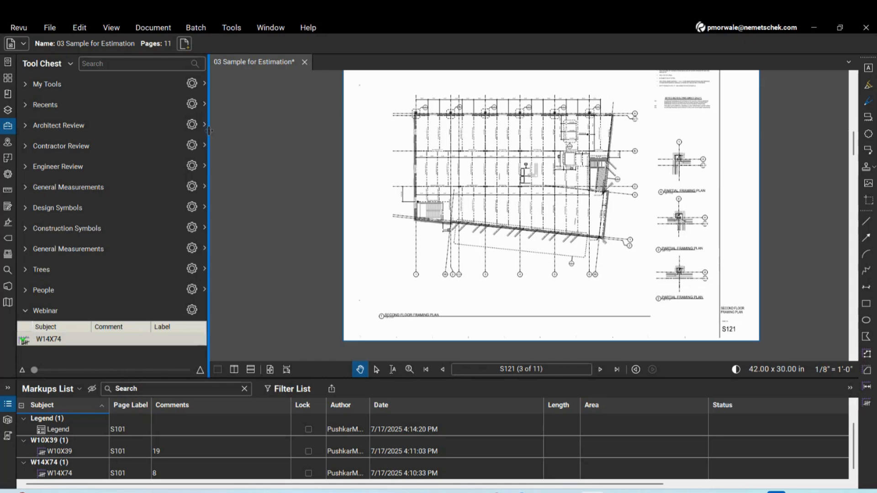
Narrow the Tool Chest and zoom to S121's Second Floor Framing Plan title at 1/8" = 1'-0"
left_click_drag(208, 134, 98, 134)
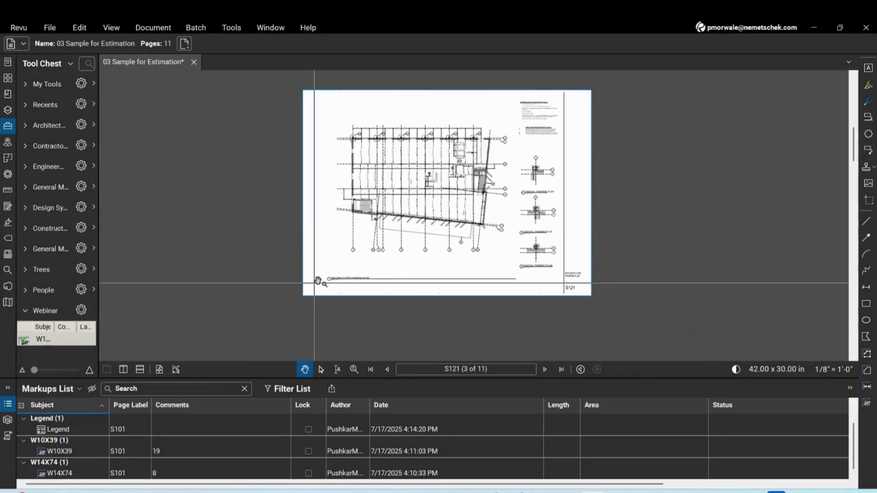
scroll(278, 312, "up", 3)
scroll(321, 263, "up", 4)
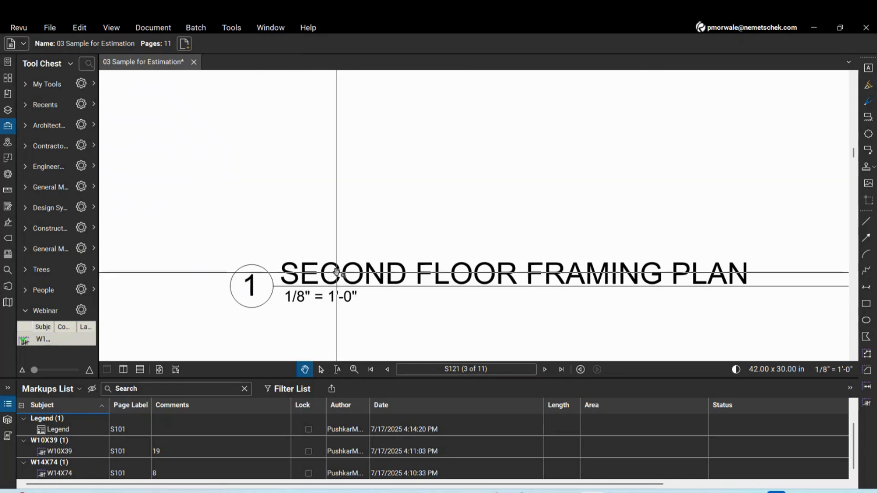
scroll(337, 272, "down", 3)
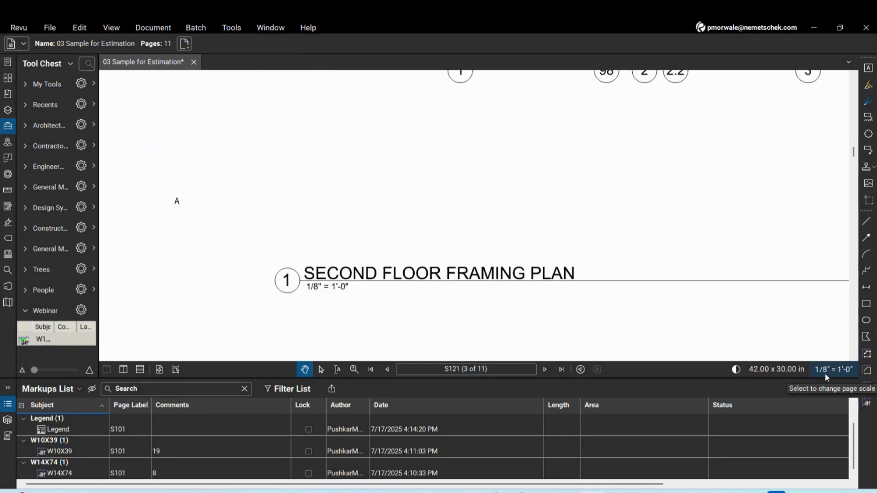
Review S121's preset scale list, leaving 1/8" = 1'-0" unchanged
left_click(825, 374)
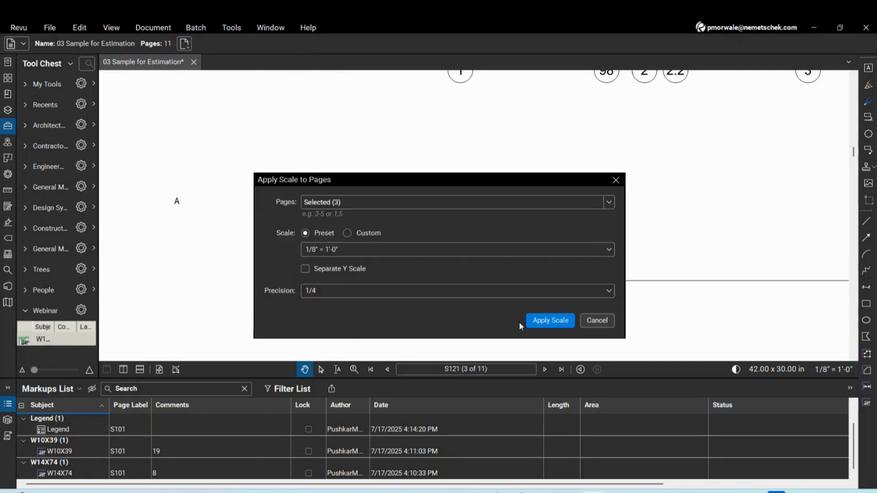
left_click(355, 250)
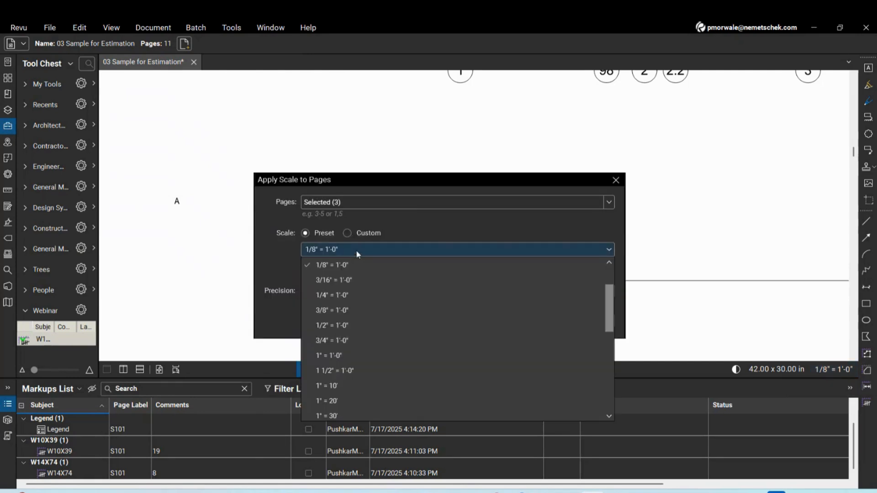
left_click(830, 370)
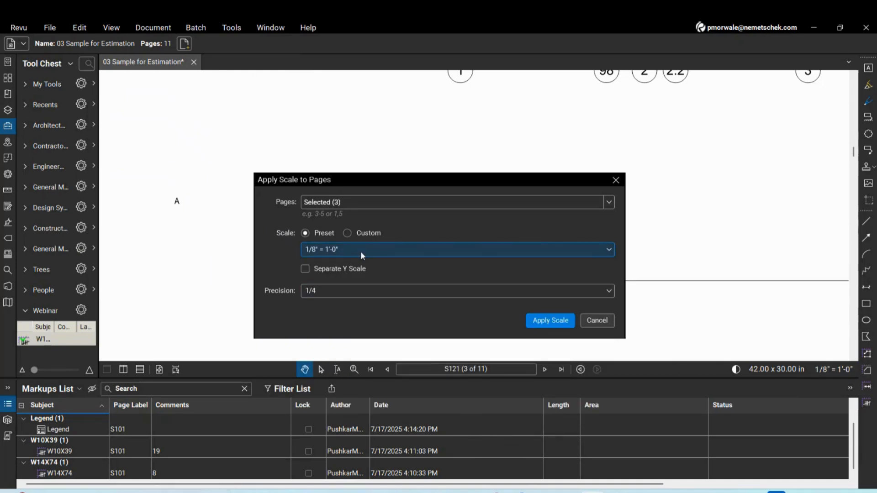
left_click(345, 250)
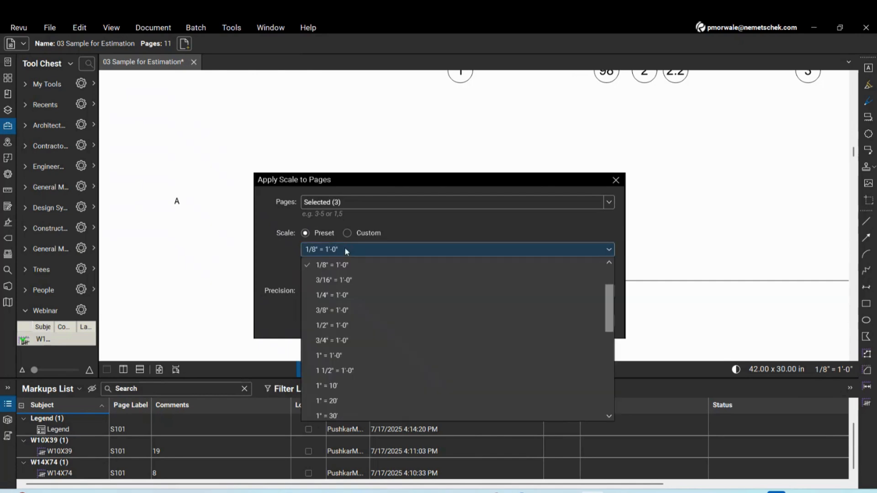
scroll(366, 355, "down", 6)
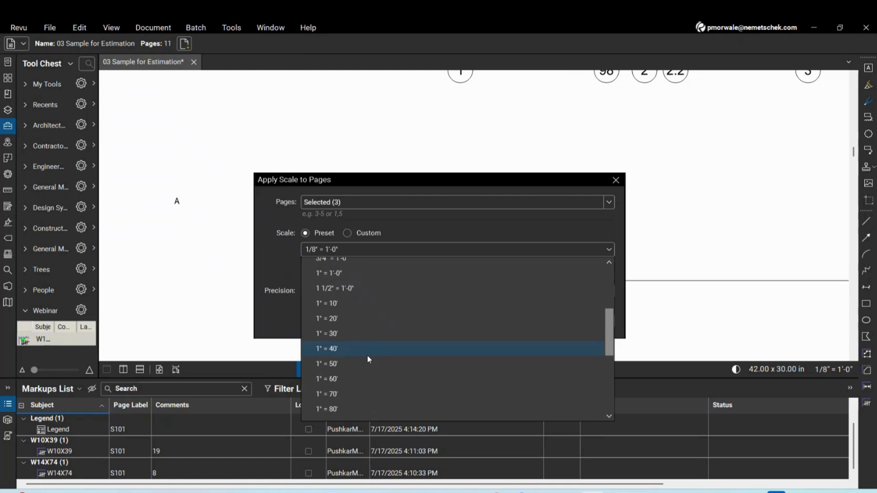
scroll(369, 358, "up", 8)
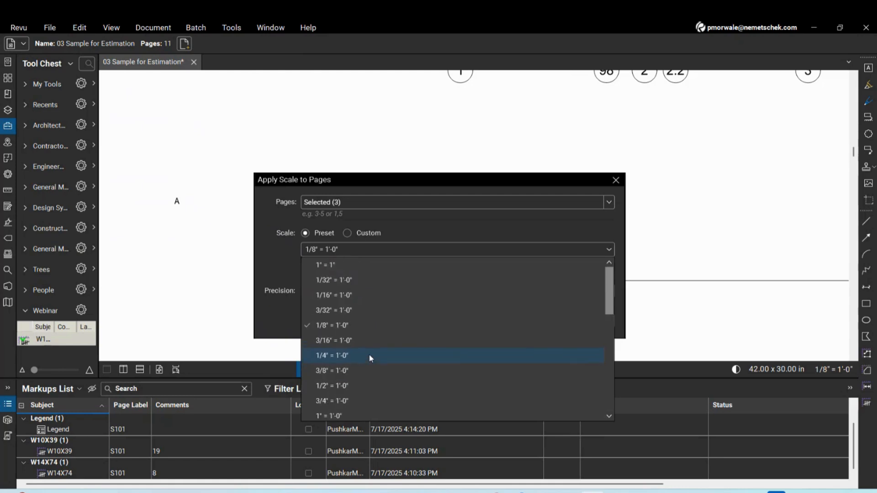
left_click(358, 325)
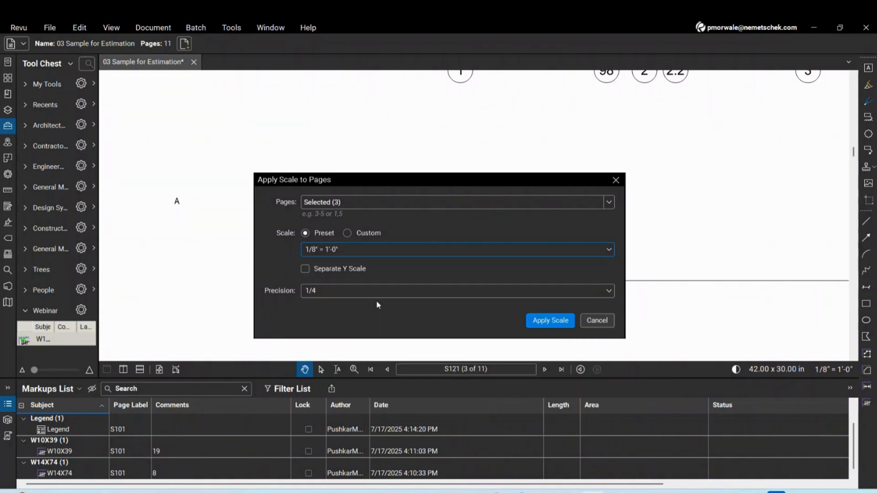
left_click(551, 320)
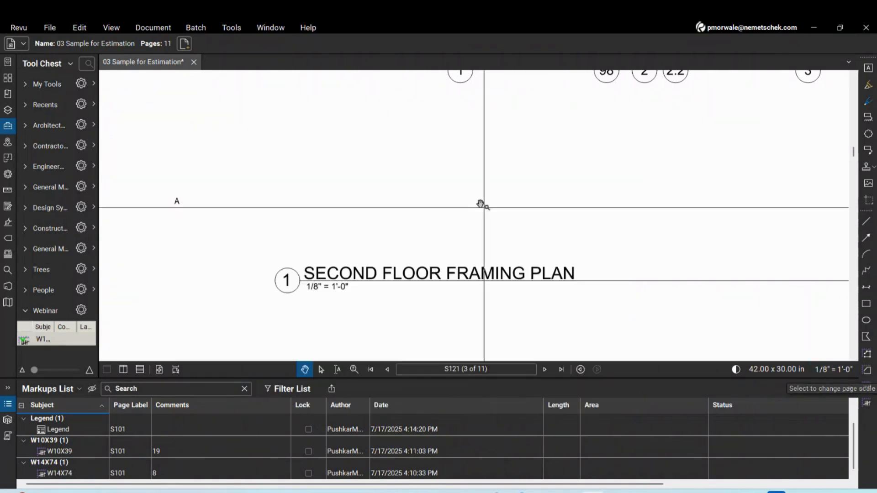
scroll(481, 204, "down", 5)
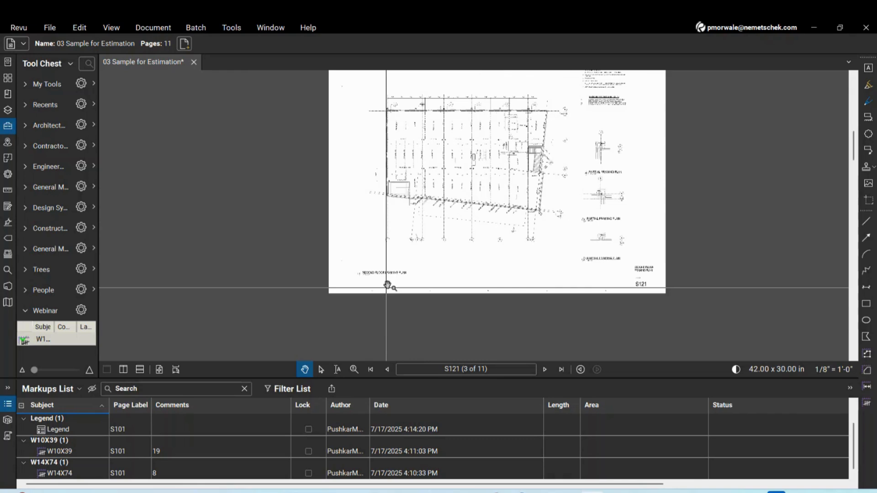
scroll(387, 285, "up", 6)
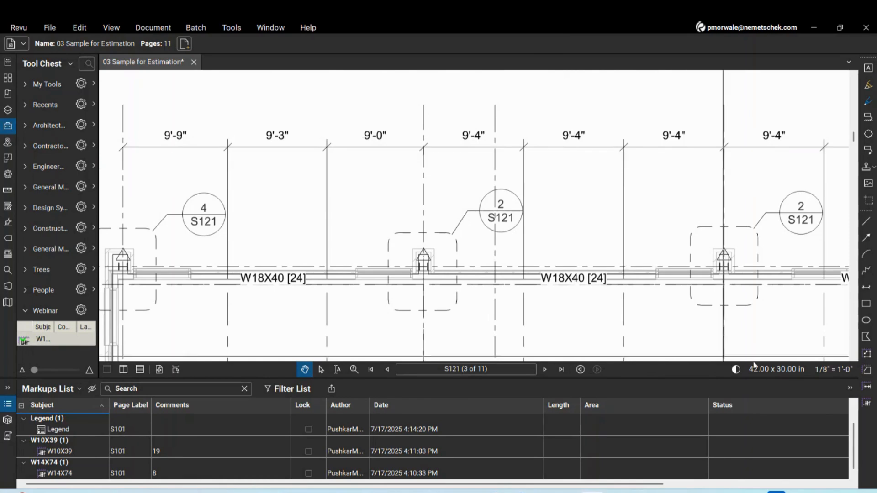
Switch the page scale to Custom and start calibrating from the drawing
left_click(839, 371)
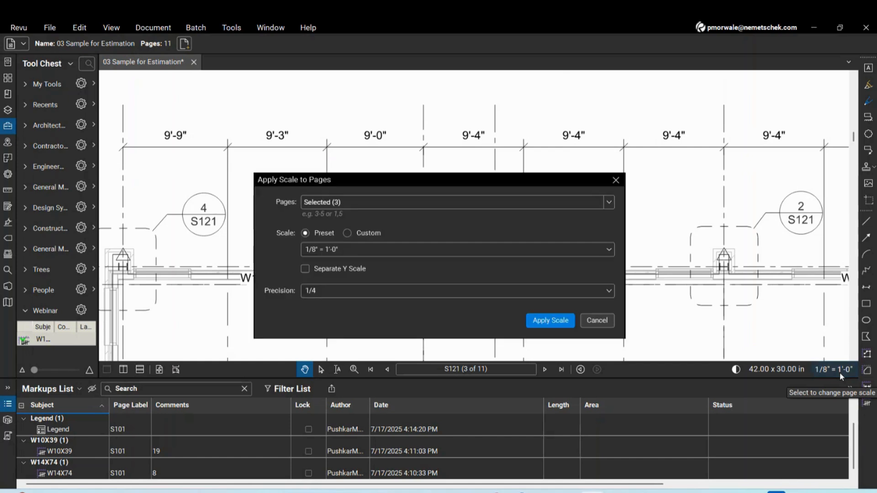
left_click(347, 233)
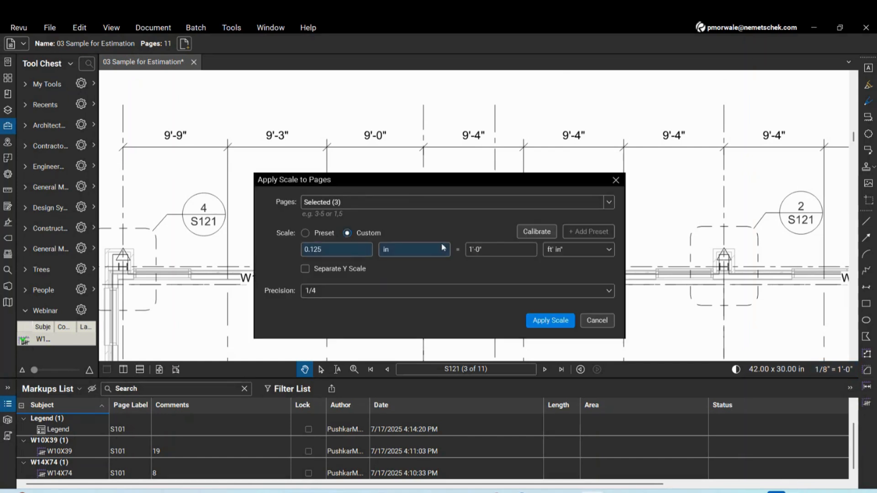
left_click(536, 232)
Calibrate S121 by picking two adjacent gridlines as 9'-4", giving 1.16755 in = 9'-4"
left_click(528, 297)
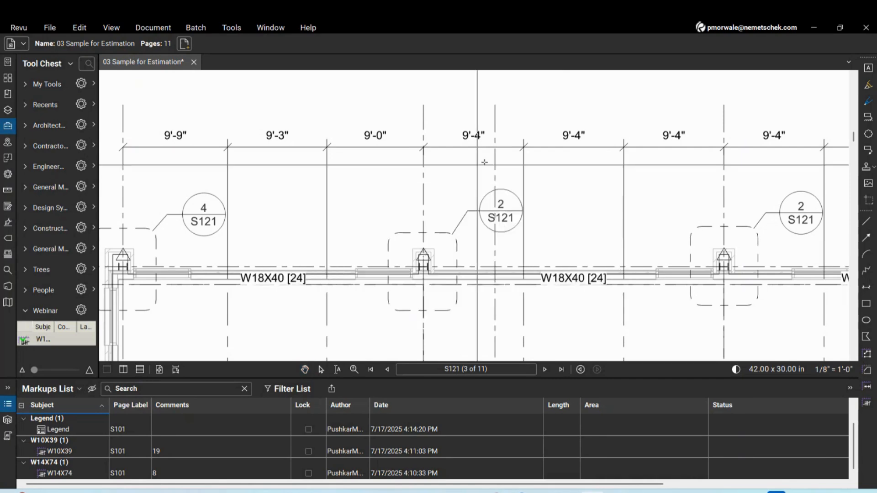
scroll(523, 147, "up", 3)
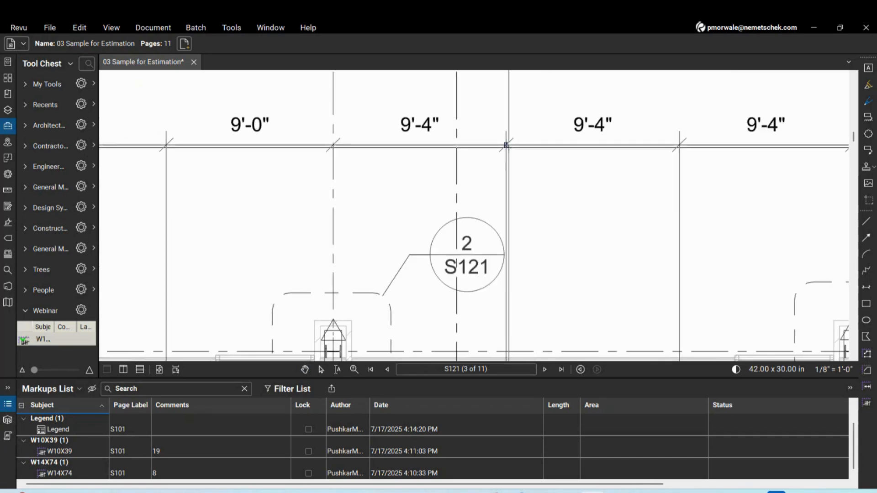
left_click(506, 145)
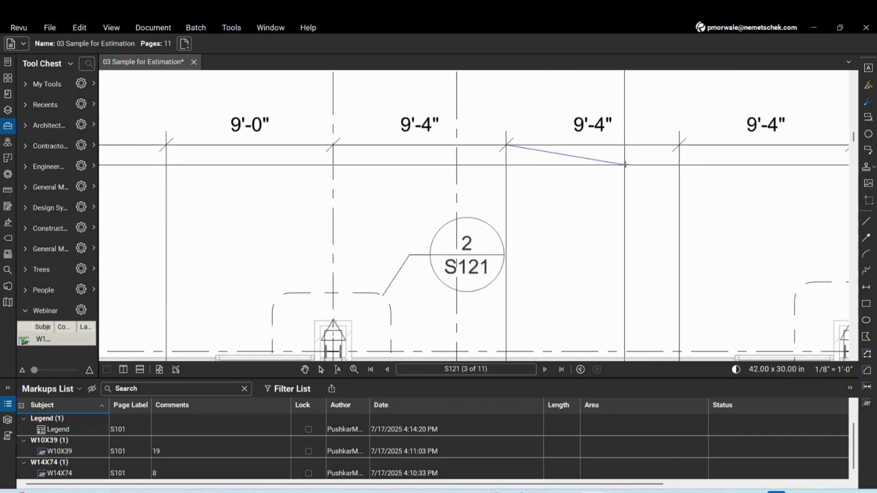
left_click(680, 145)
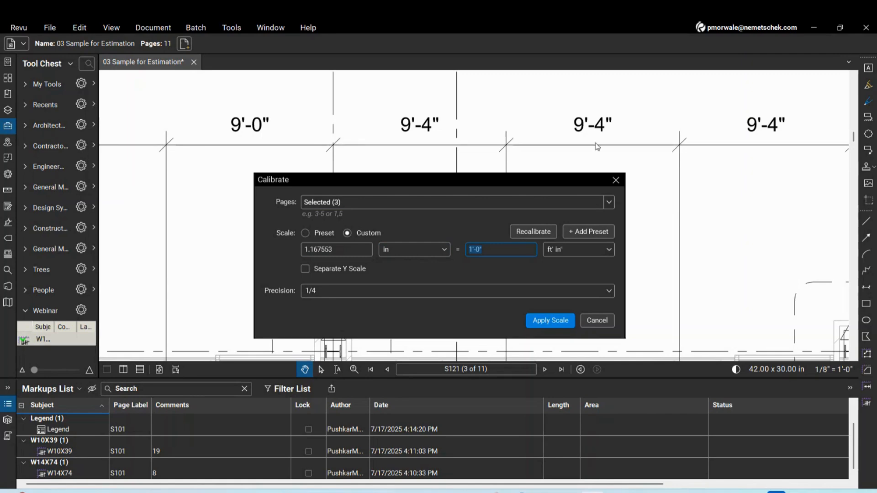
type("9'4")
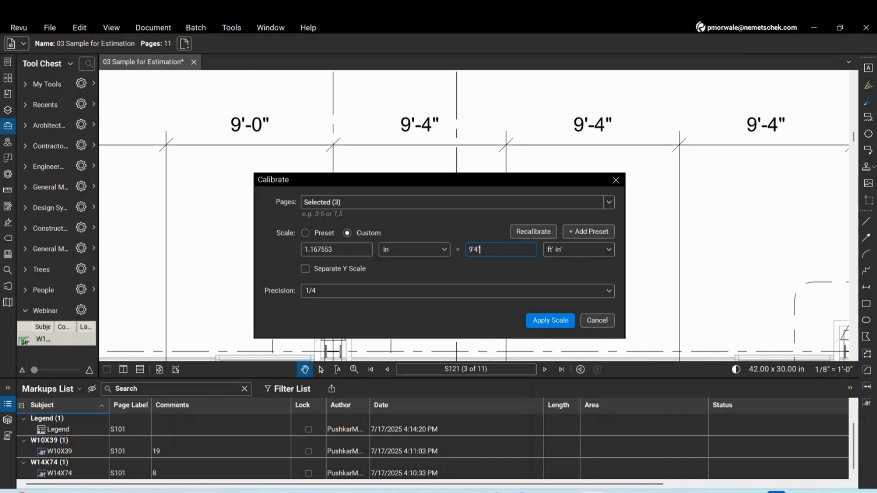
left_click(565, 324)
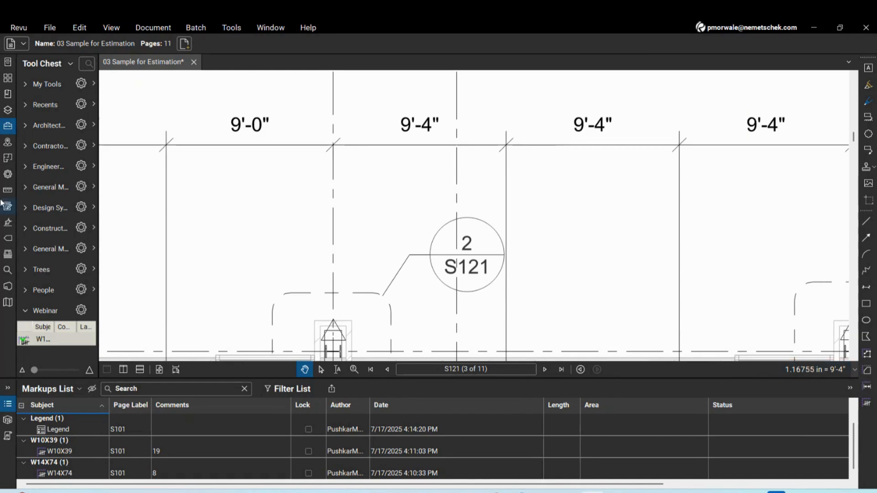
Add a Length measurement across the gridline bay on S121, reading 2,842.64 mm
left_click_drag(98, 189, 176, 188)
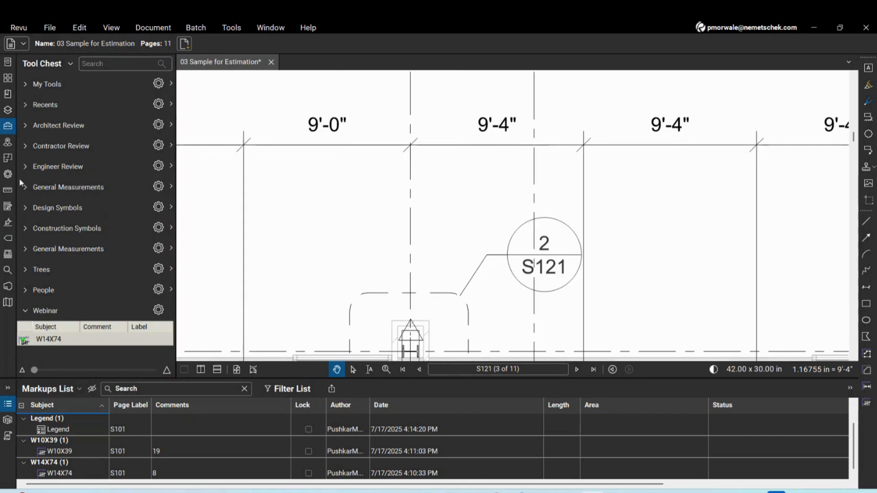
left_click(9, 192)
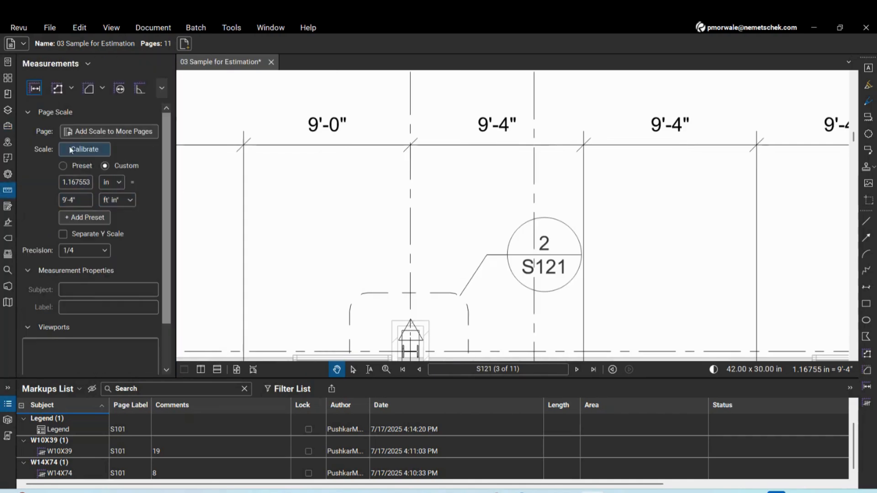
left_click(35, 91)
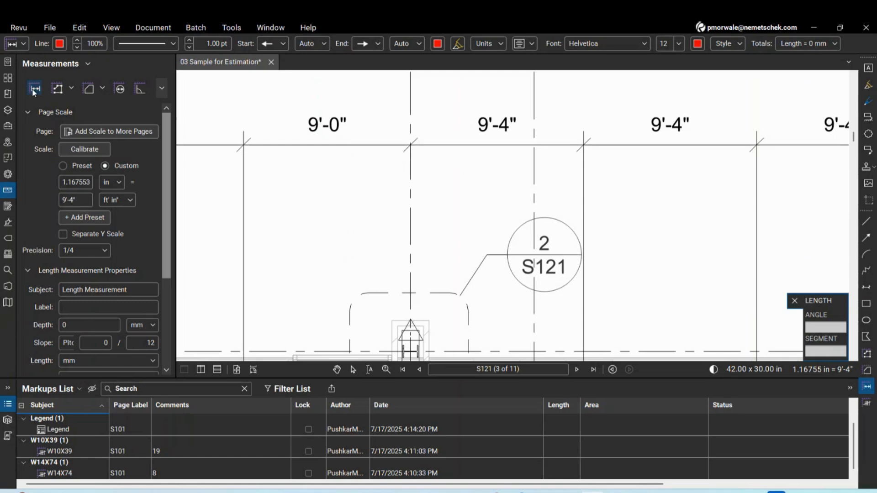
left_click(589, 145)
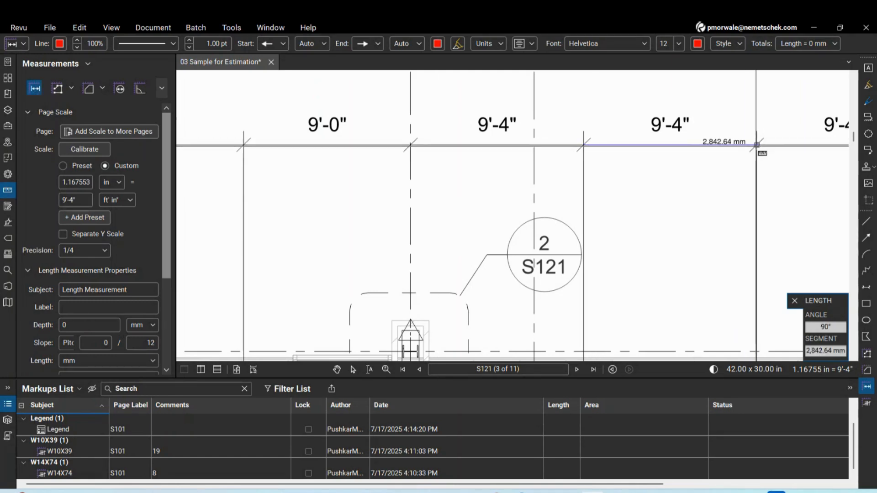
left_click(756, 145)
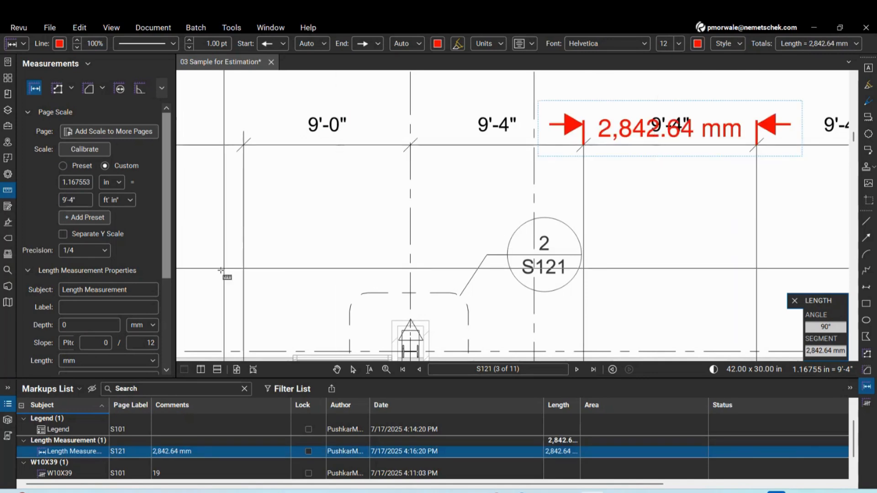
scroll(164, 258, "down", 3)
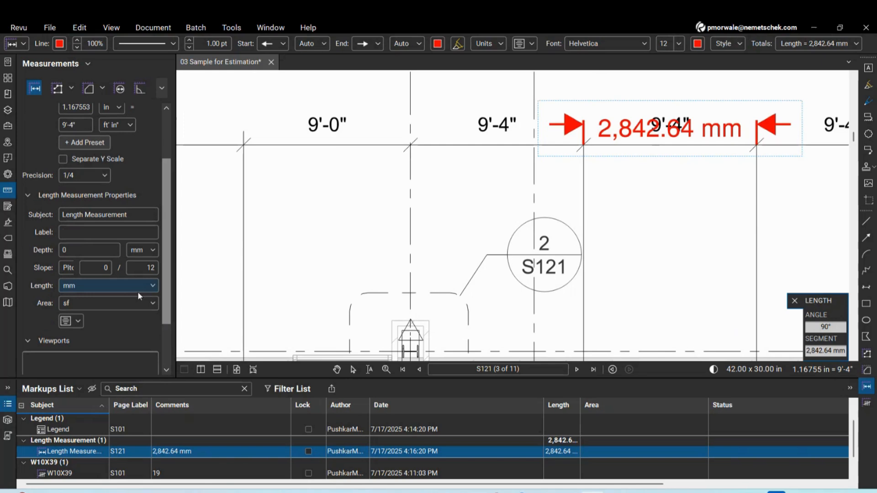
Switch the measurement's units to feet and inches so it reads 9'-4"
left_click(128, 286)
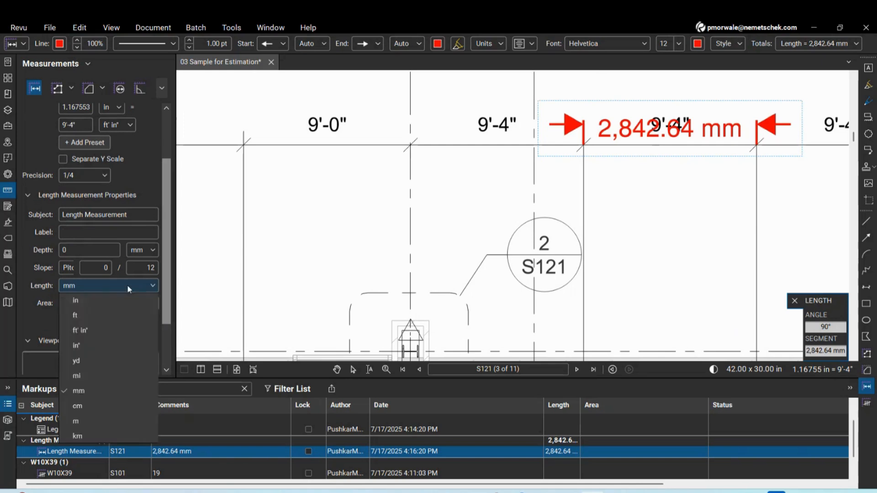
left_click(90, 331)
scroll(713, 111, "up", 4)
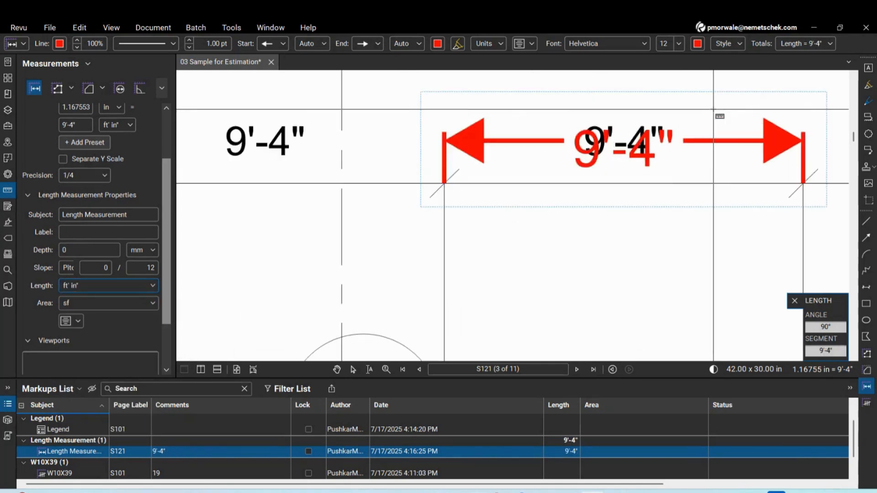
scroll(669, 155, "down", 1)
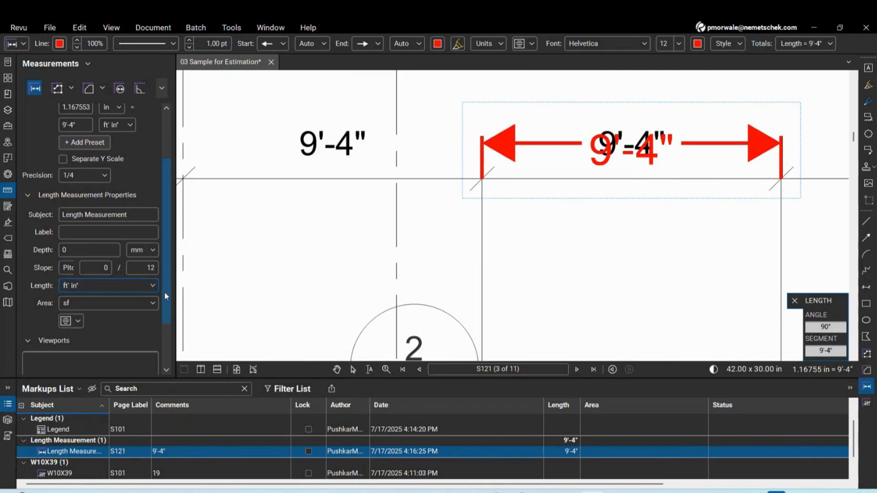
Review the 9'-4" measurement in the Properties panel
left_click(6, 177)
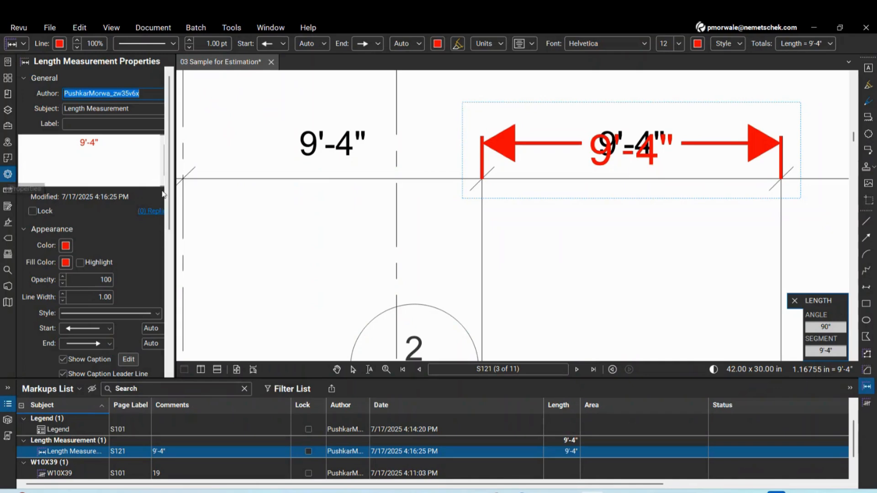
scroll(130, 358, "down", 10)
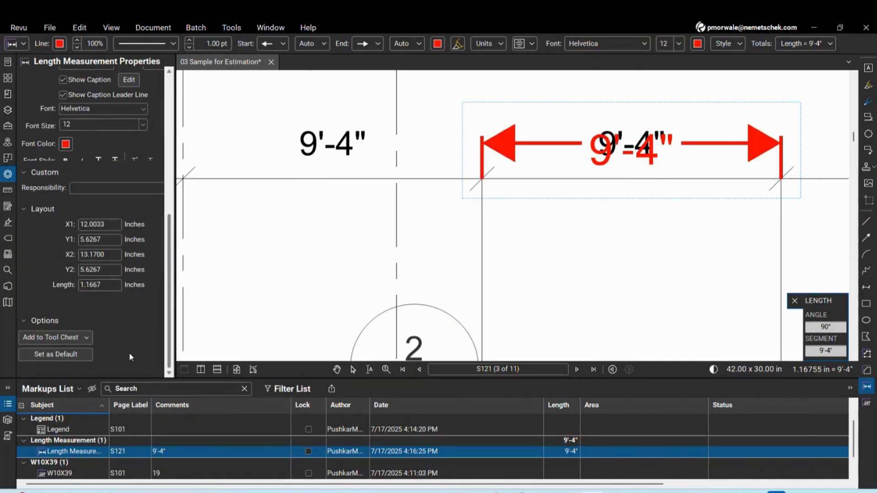
scroll(429, 151, "down", 10)
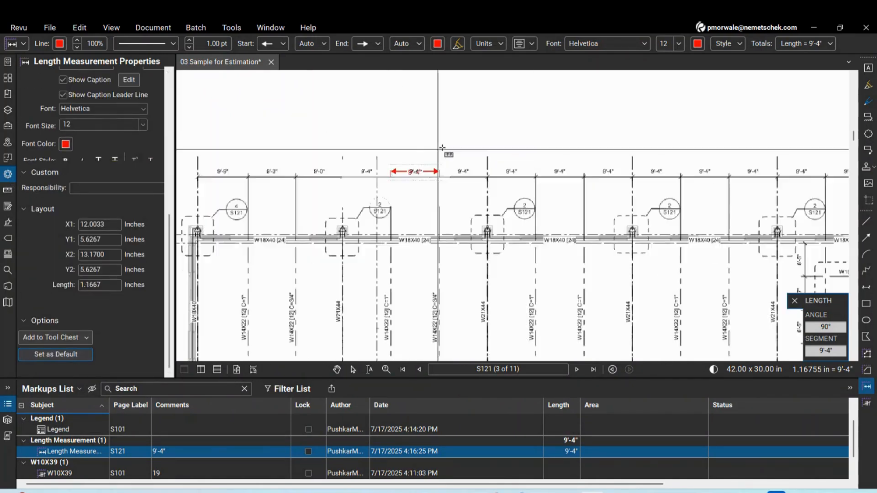
scroll(753, 334, "up", 5)
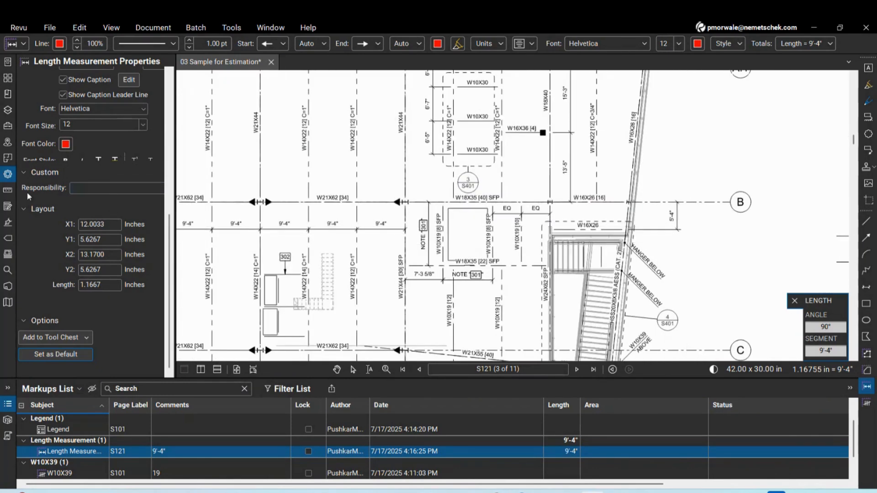
Return to the Measurements panel and bring the W16X36 area near grid B into view
left_click(7, 192)
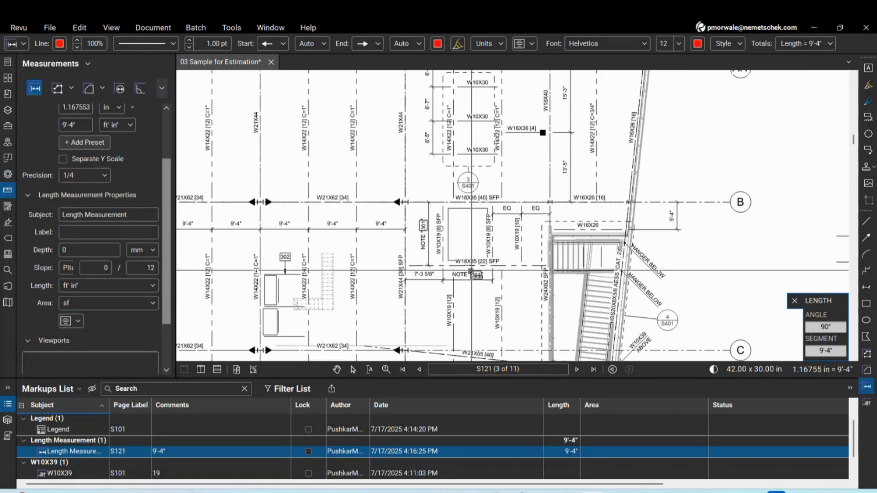
scroll(521, 214, "down", 5)
scroll(359, 157, "up", 3)
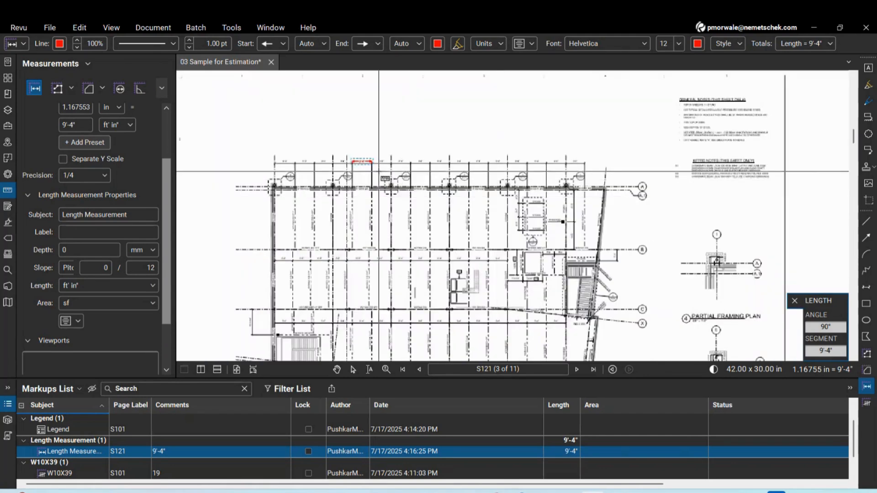
scroll(358, 158, "down", 2)
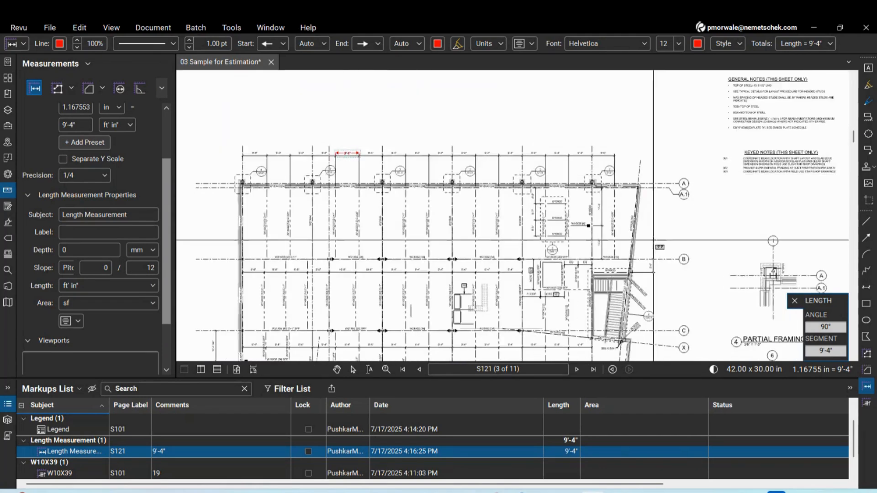
scroll(667, 273, "up", 3)
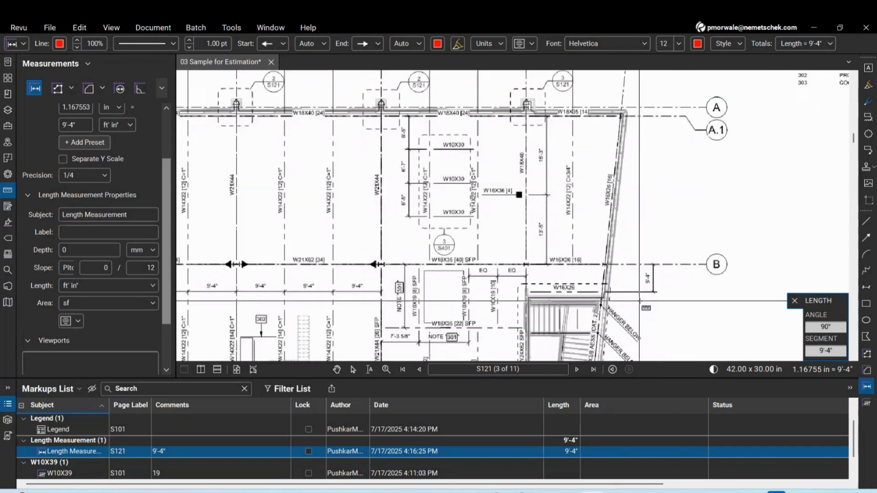
scroll(552, 203, "up", 3)
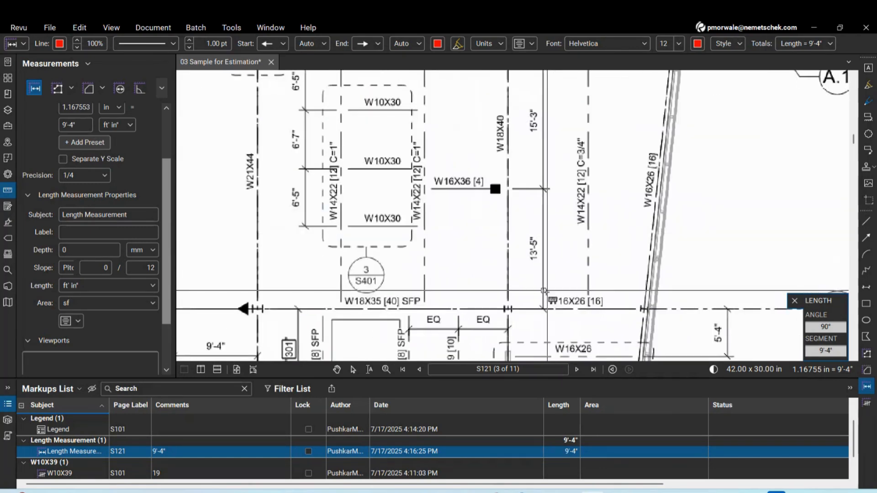
Delete the stray 0'-7 1/4" measurement and measure 13'-5" from grid B to the W16X36 beam
left_click_drag(544, 310, 543, 304)
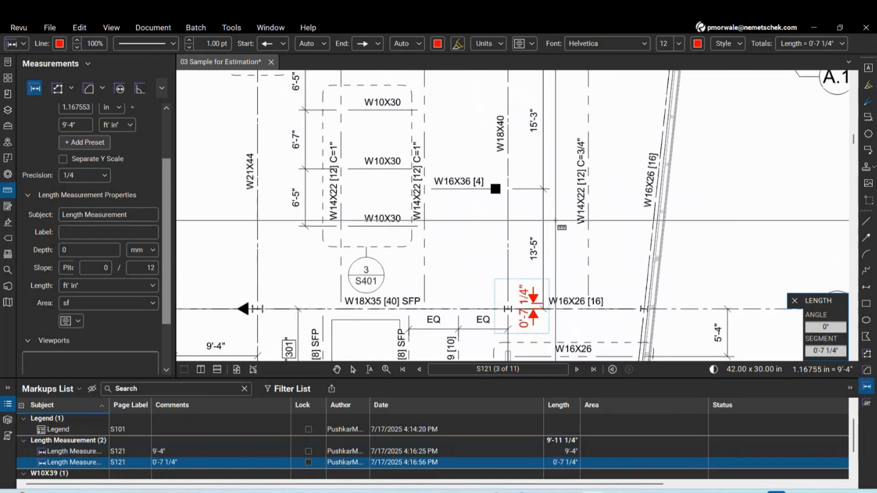
key("Delete")
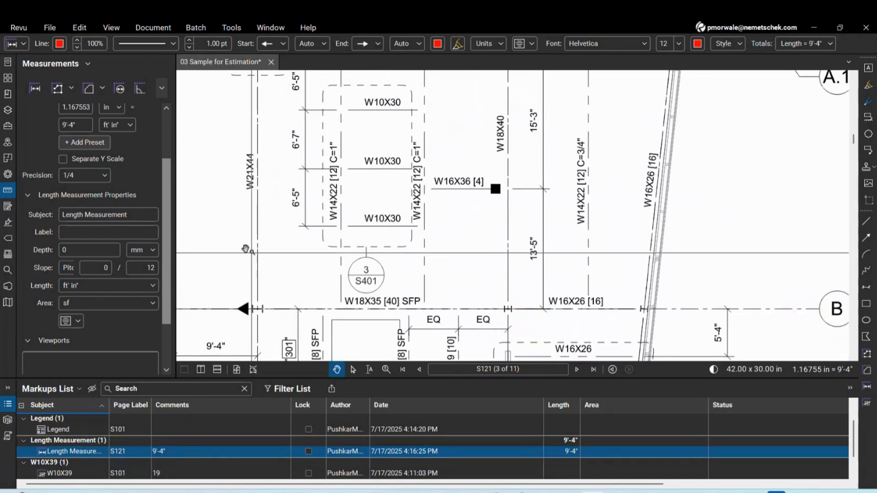
left_click(38, 91)
left_click(544, 310)
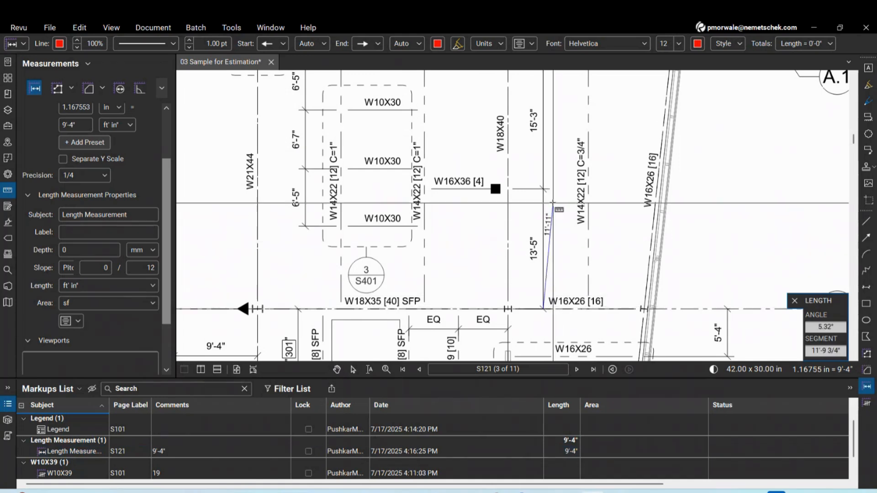
left_click(543, 188)
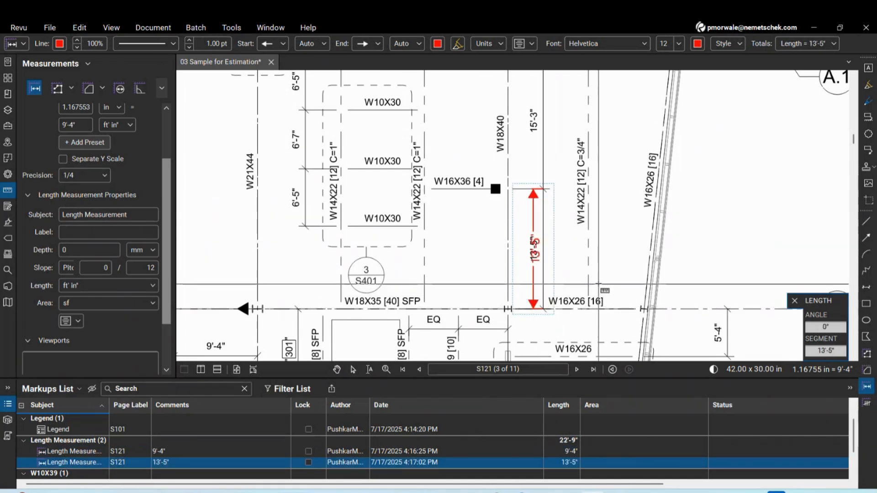
key("Escape")
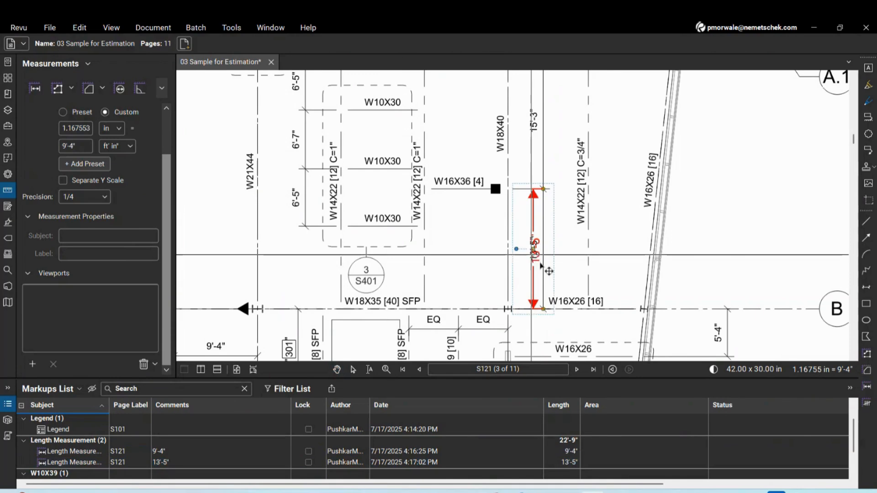
Shift the 13'-5" dimension line slightly to the left
left_click(535, 250)
left_click_drag(532, 249, 505, 251)
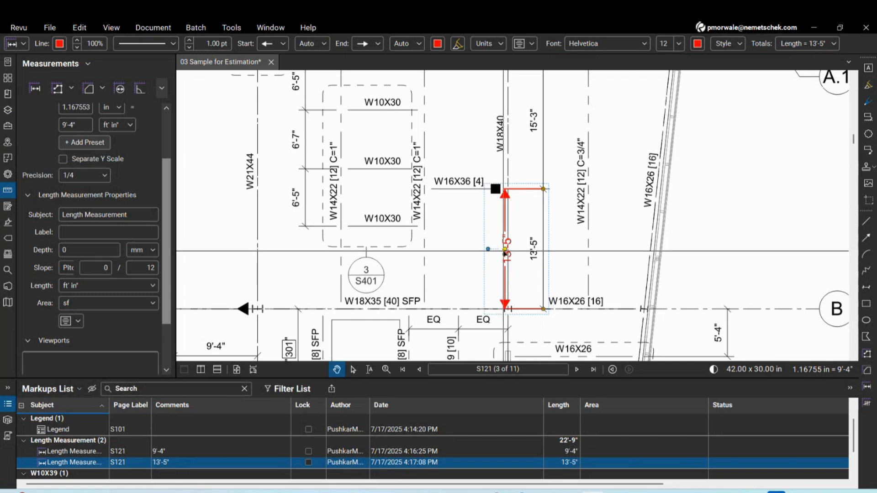
left_click(589, 266)
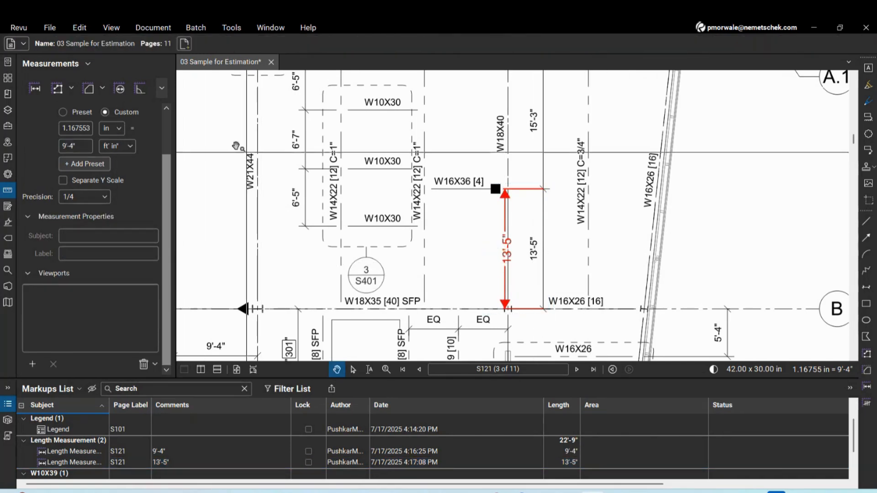
scroll(71, 223, "up", 2)
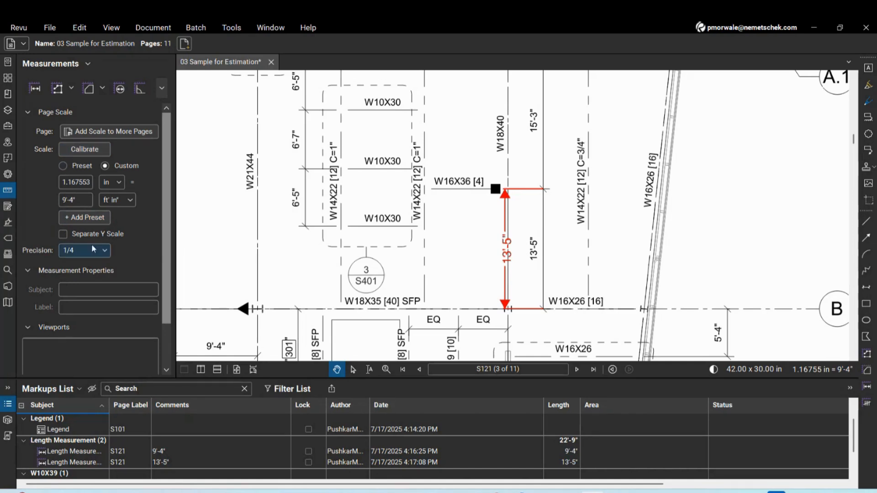
left_click(64, 234)
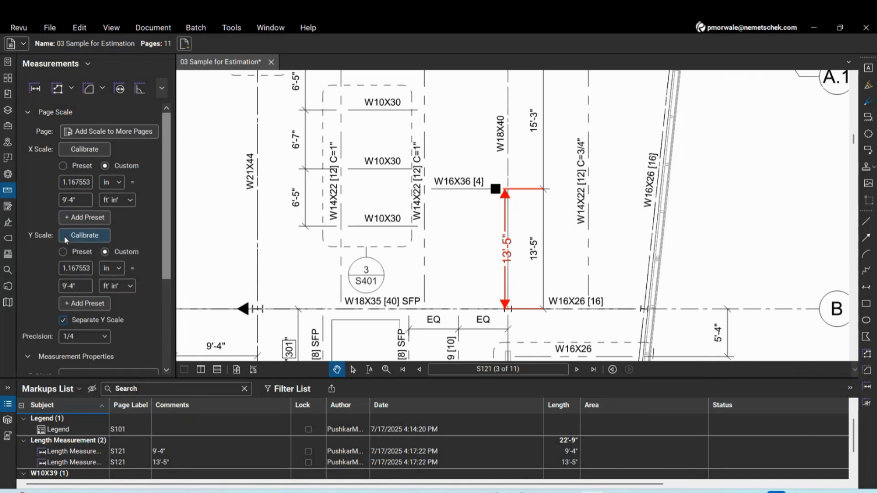
left_click(64, 319)
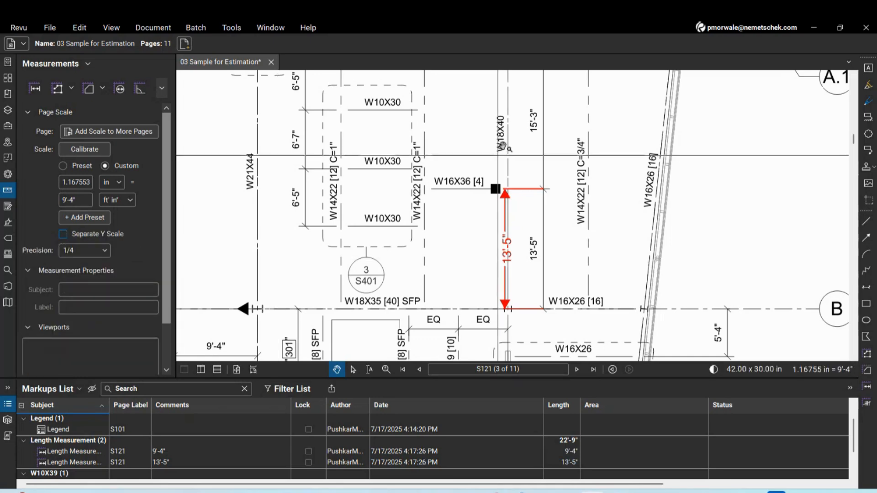
scroll(502, 146, "down", 5)
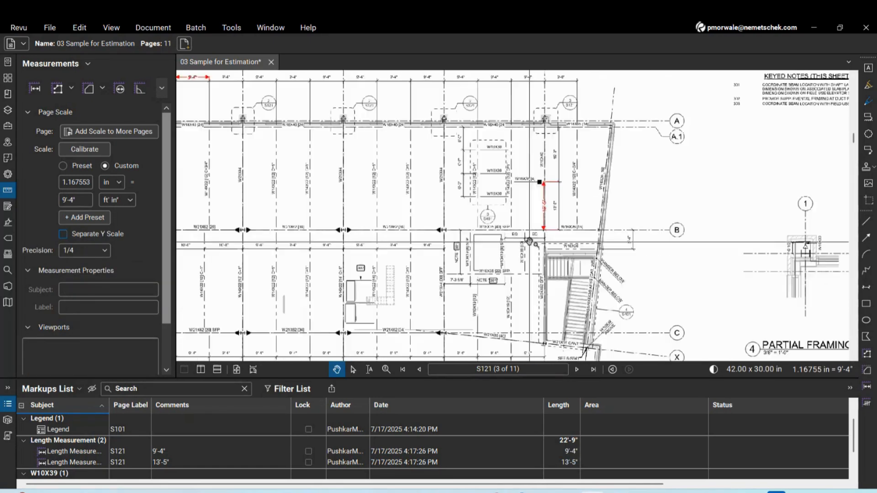
scroll(458, 230, "up", 2)
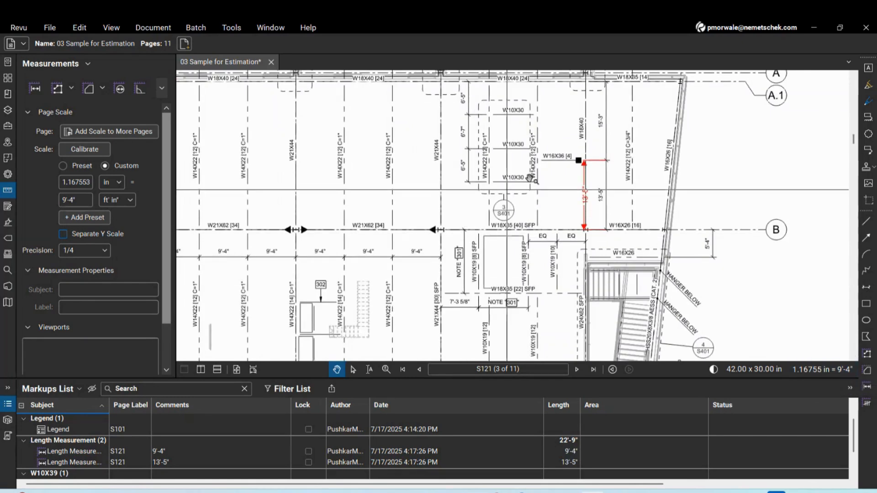
scroll(502, 256, "down", 2)
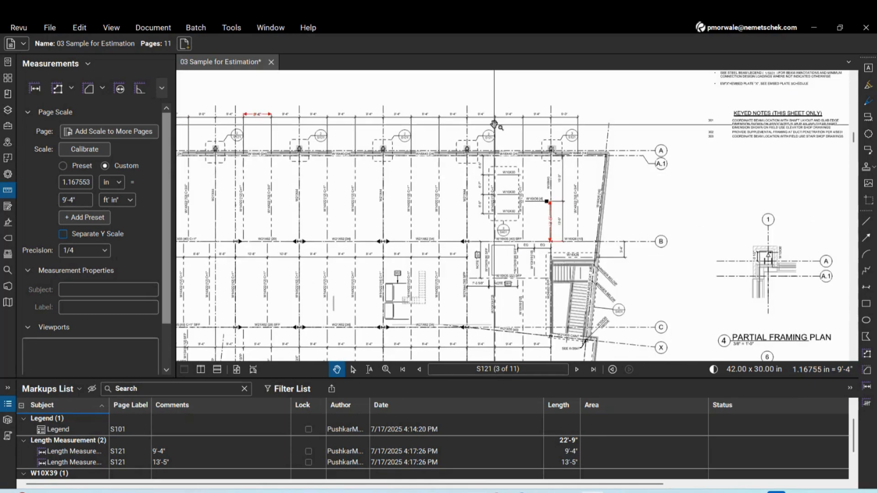
scroll(494, 124, "up", 2)
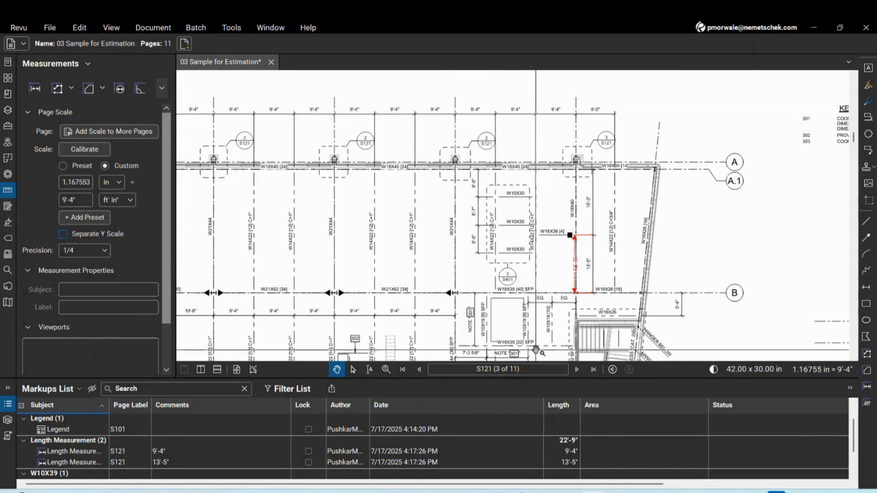
scroll(535, 350, "up", 1)
scroll(536, 351, "up", 3)
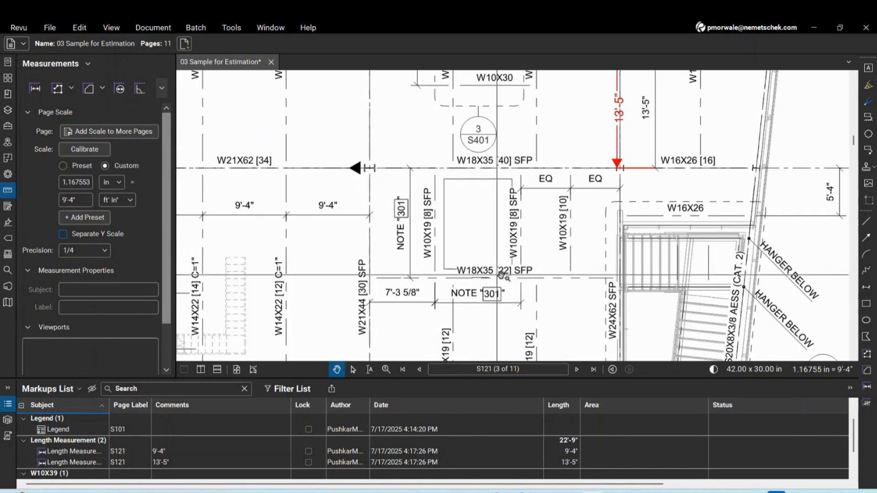
scroll(550, 264, "up", 1)
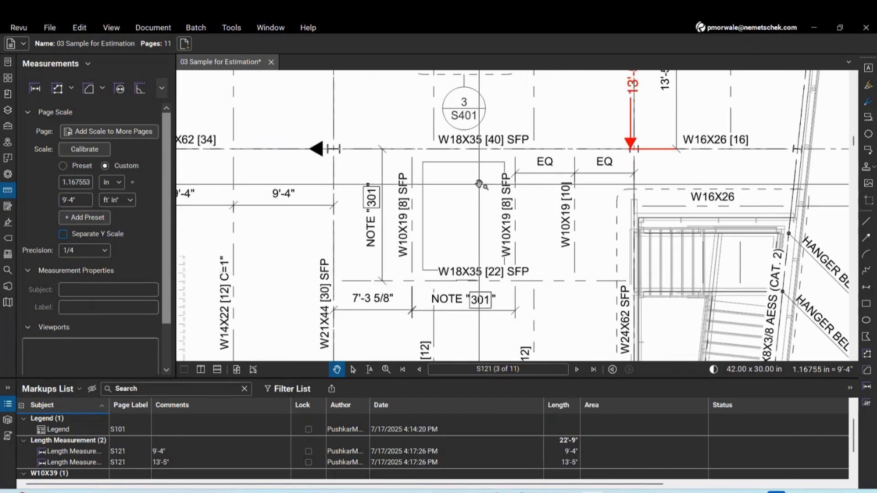
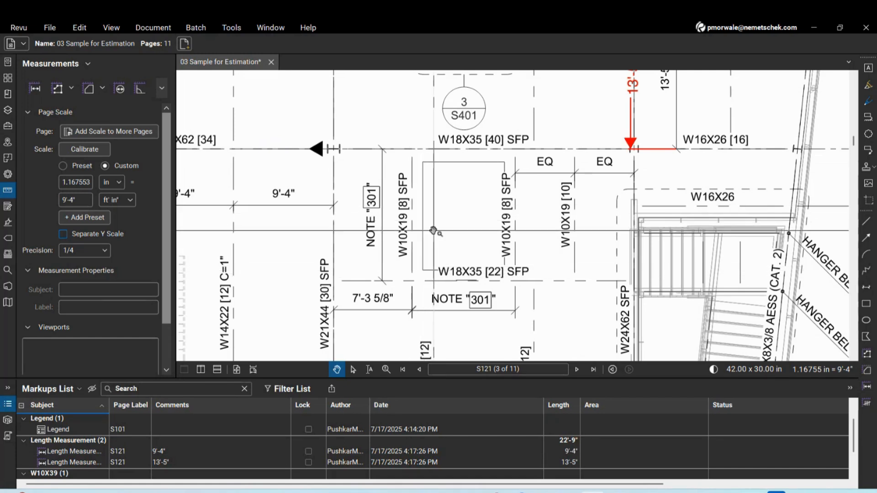
Show the drawing with line weights, then turn line weights back off for thin lines
left_click(111, 27)
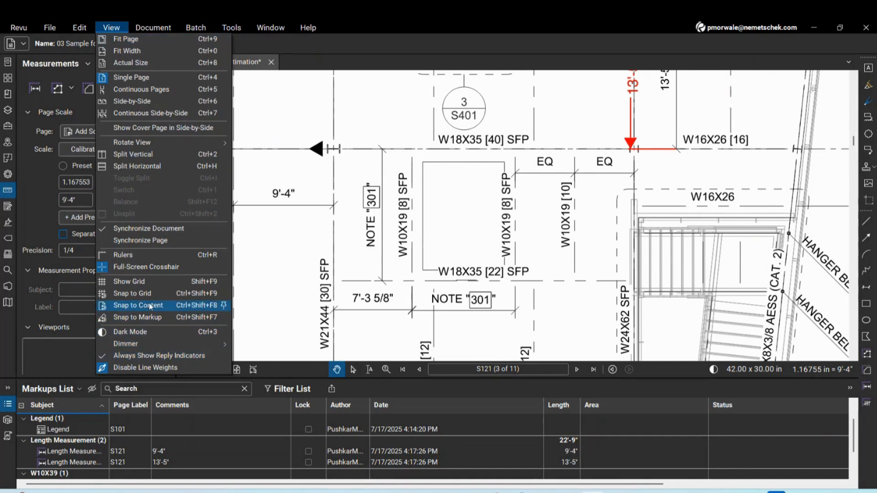
left_click(150, 367)
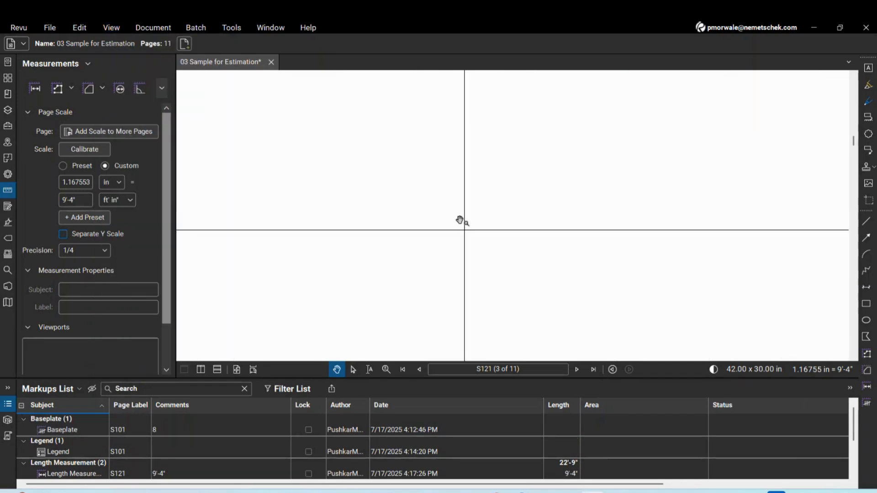
scroll(483, 230, "up", 3)
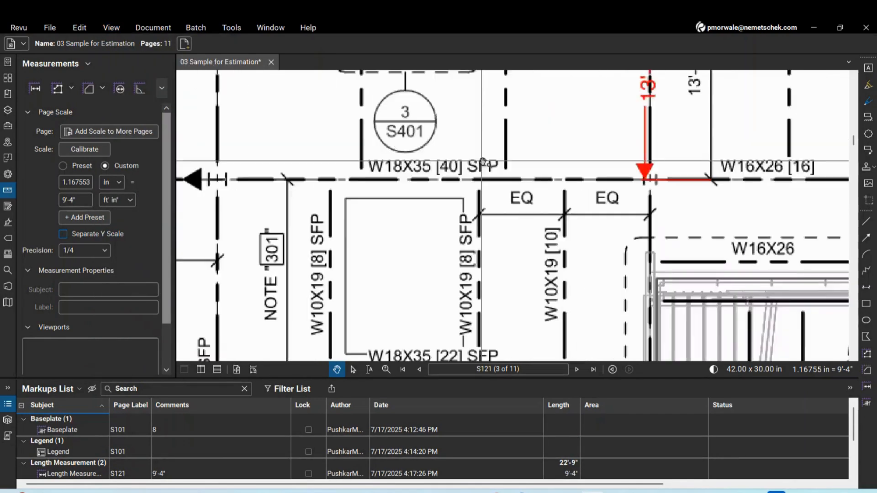
scroll(535, 159, "up", 2)
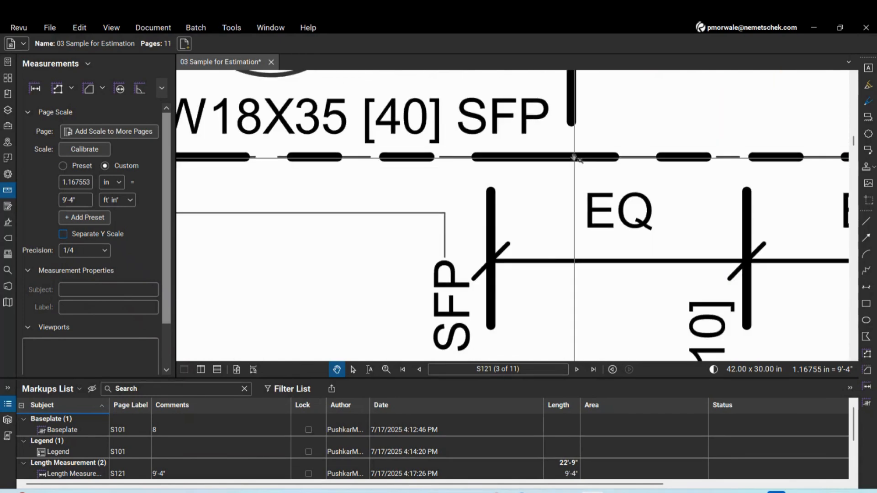
scroll(574, 157, "down", 5)
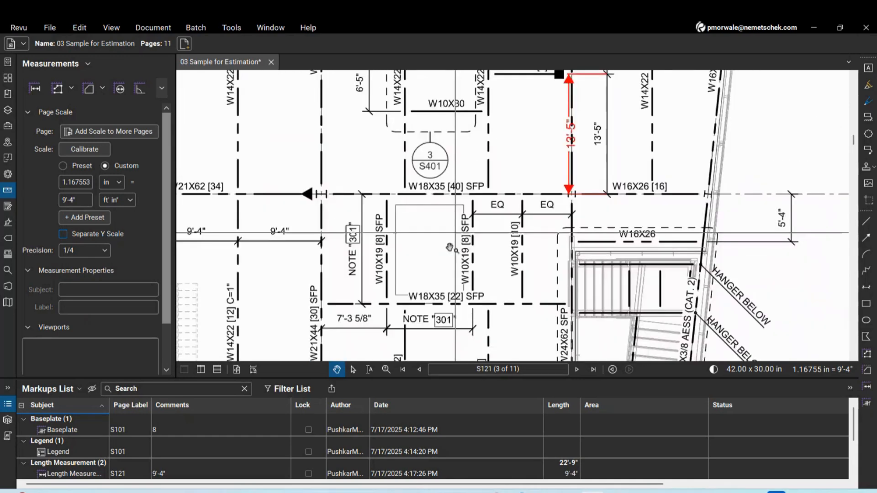
scroll(411, 189, "up", 2)
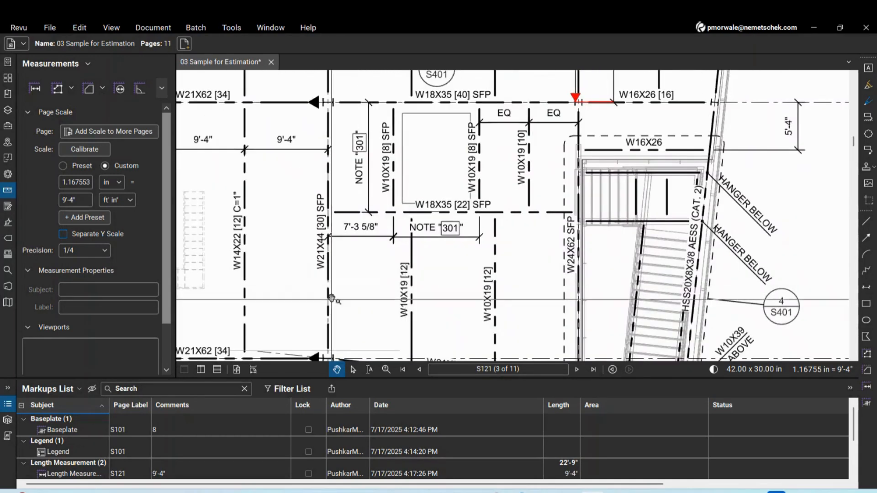
left_click(80, 30)
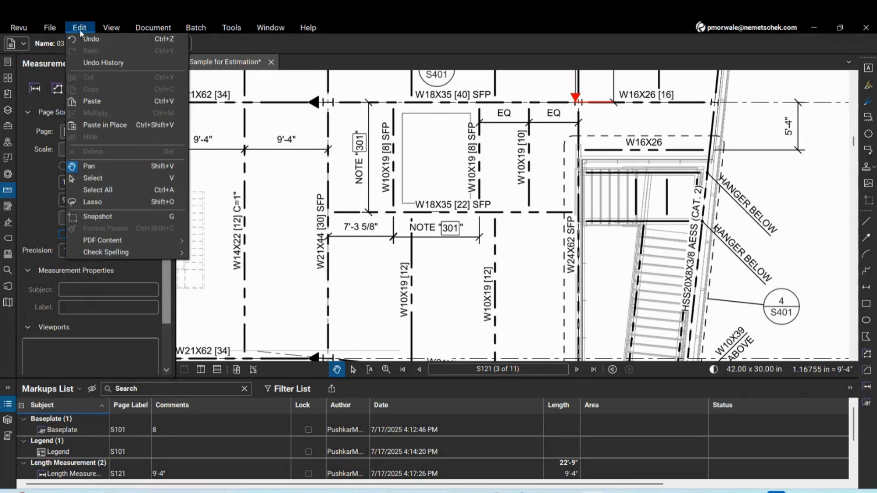
mouse_move(112, 28)
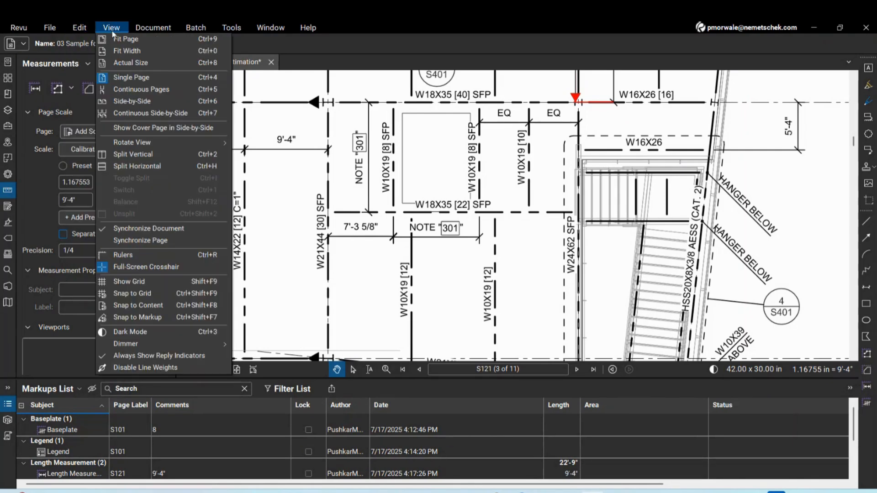
left_click(140, 371)
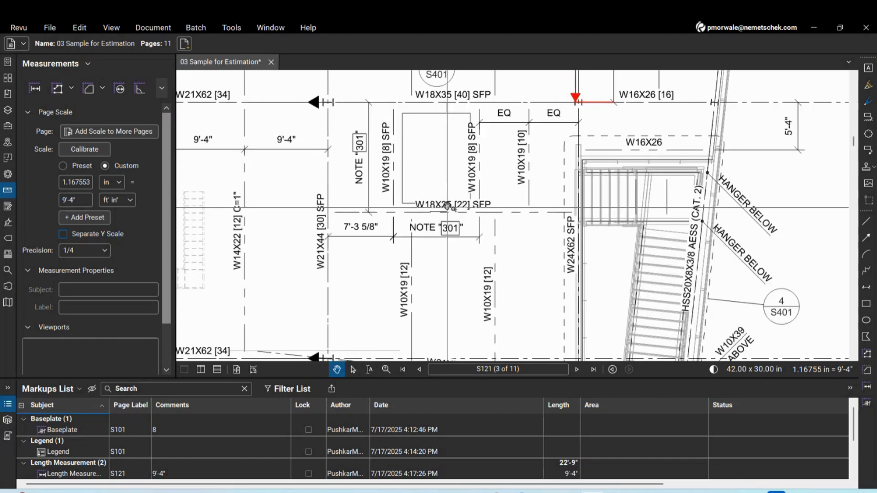
scroll(402, 205, "up", 3)
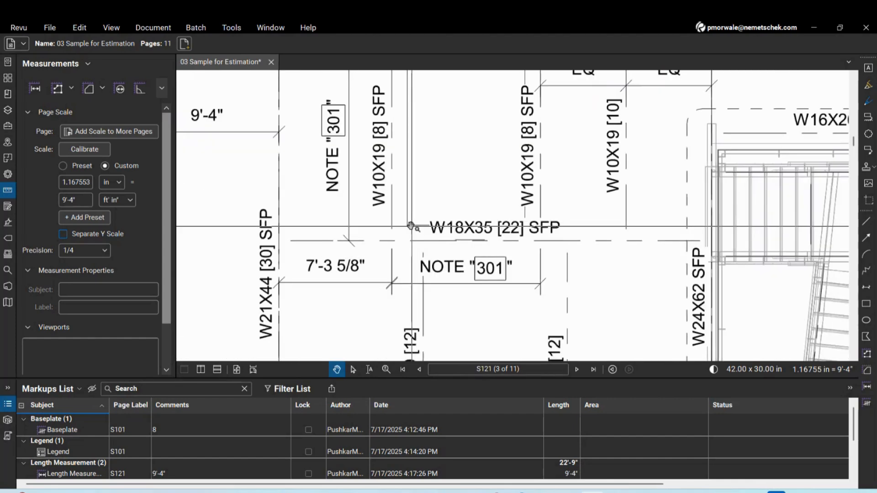
scroll(405, 227, "down", 3)
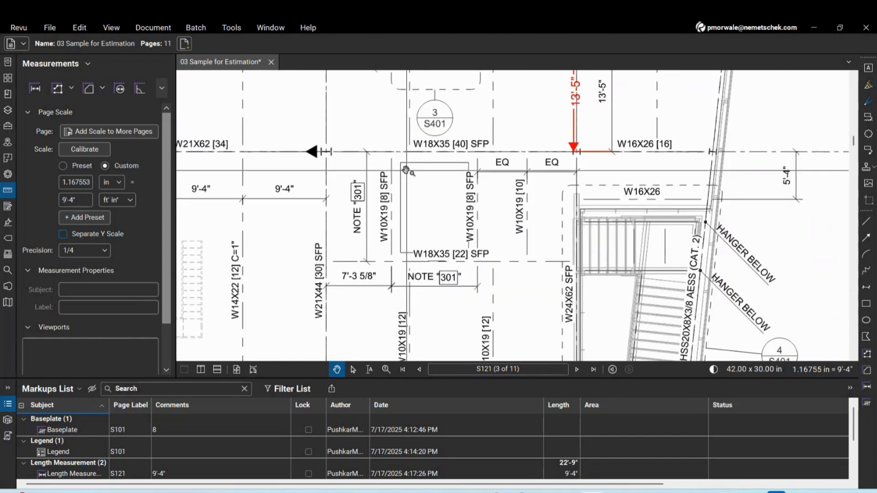
Measure the bay's two edges as 7'-7 1/4" and 10'-3/4" lengths
left_click(35, 88)
left_click(400, 163)
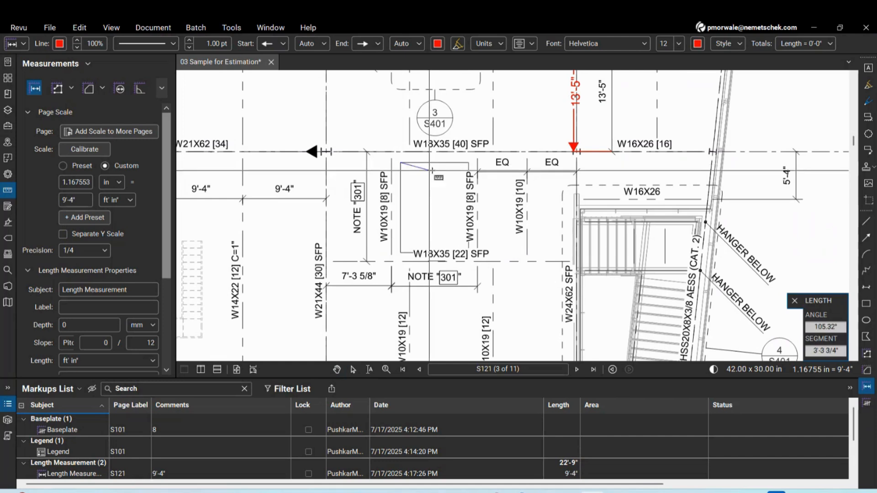
left_click(469, 163)
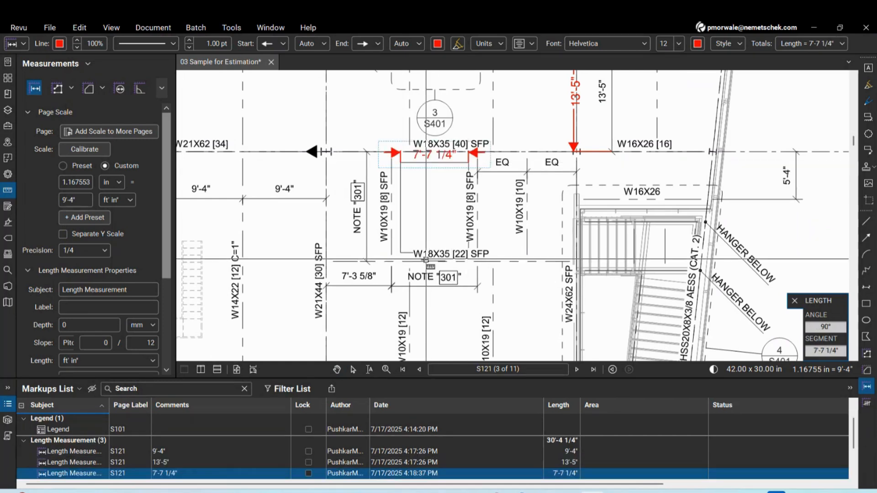
left_click(400, 253)
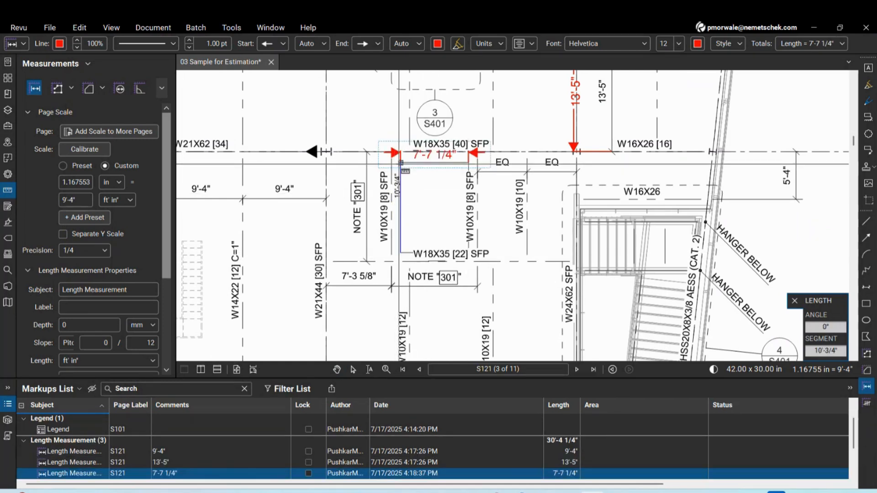
left_click(400, 163)
scroll(442, 201, "down", 2)
scroll(445, 197, "up", 2)
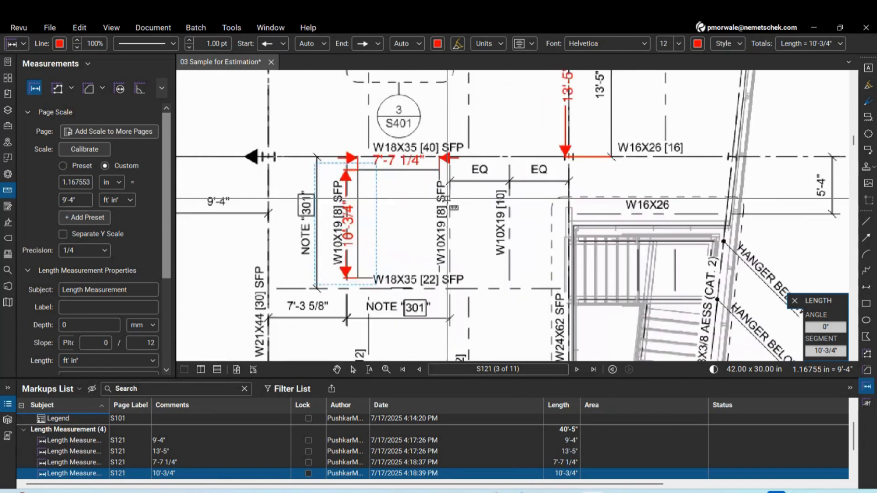
Draw an area rectangle over the bay and report it in sf (76.63 sf)
left_click(89, 89)
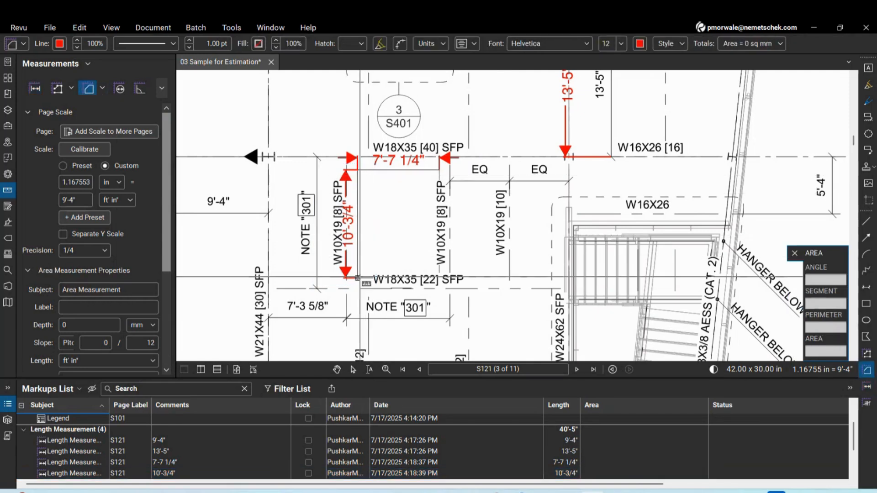
left_click(357, 277)
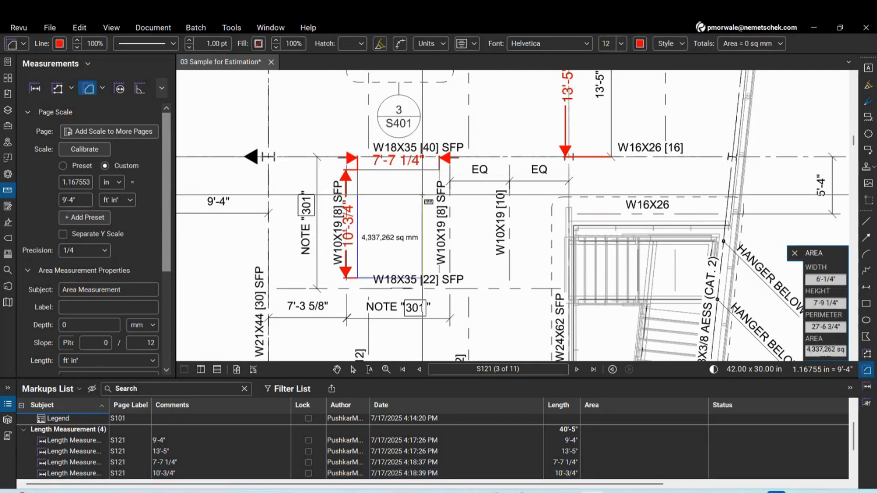
left_click(439, 170)
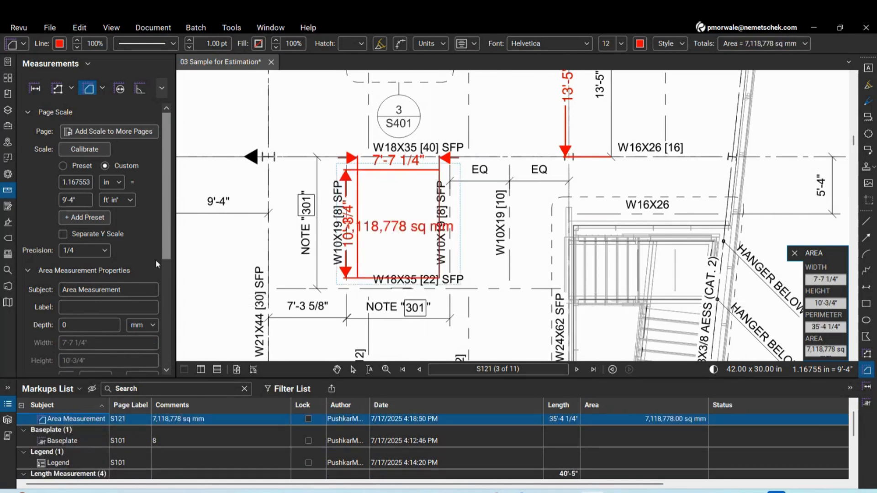
left_click_drag(168, 245, 169, 334)
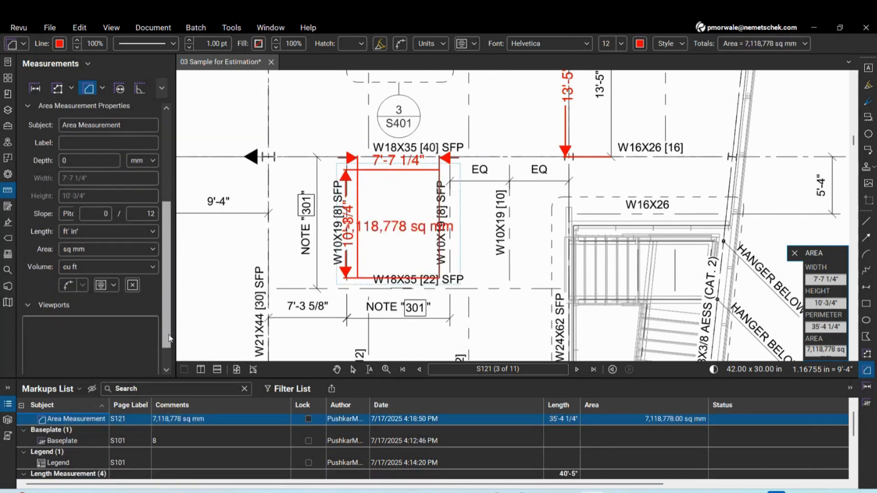
left_click(97, 250)
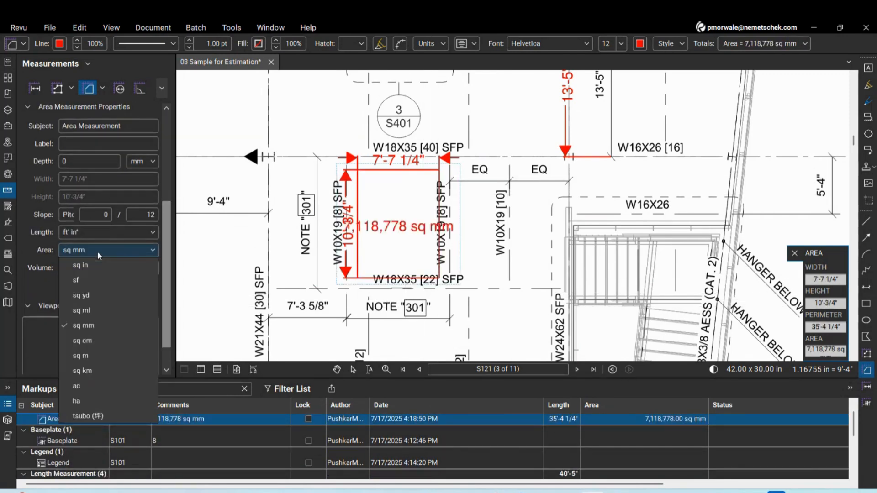
left_click(99, 280)
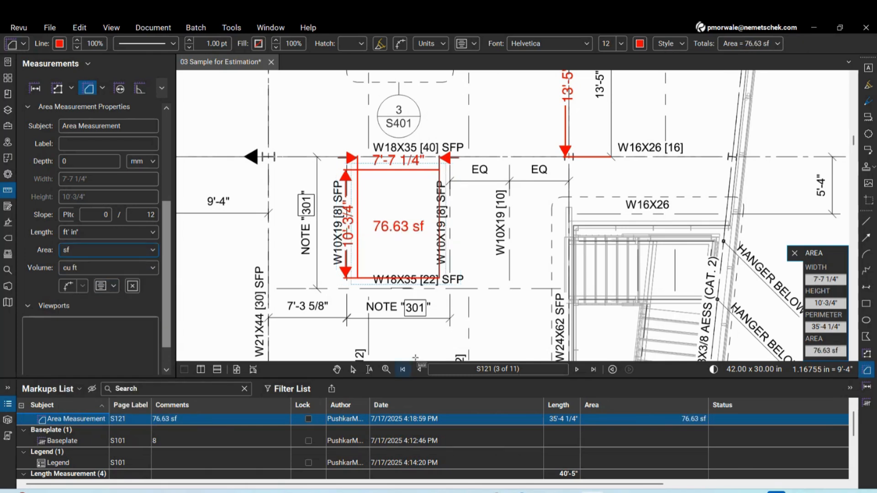
scroll(388, 234, "up", 3)
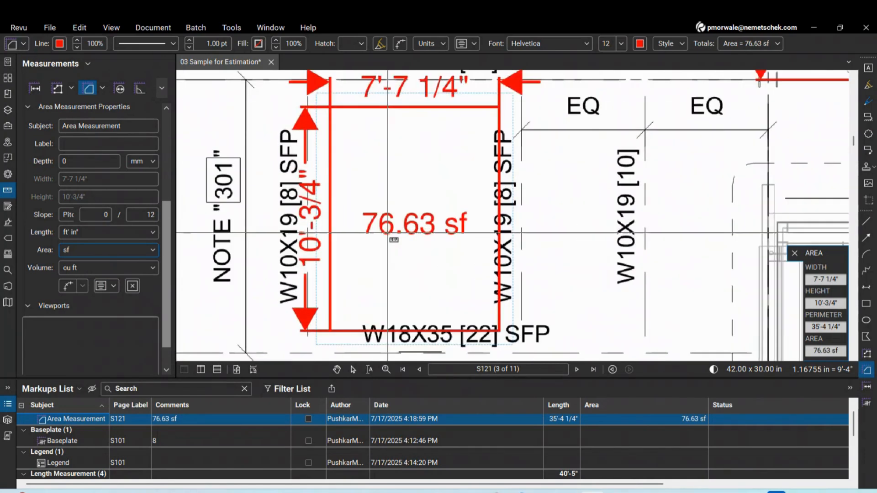
scroll(393, 239, "down", 2)
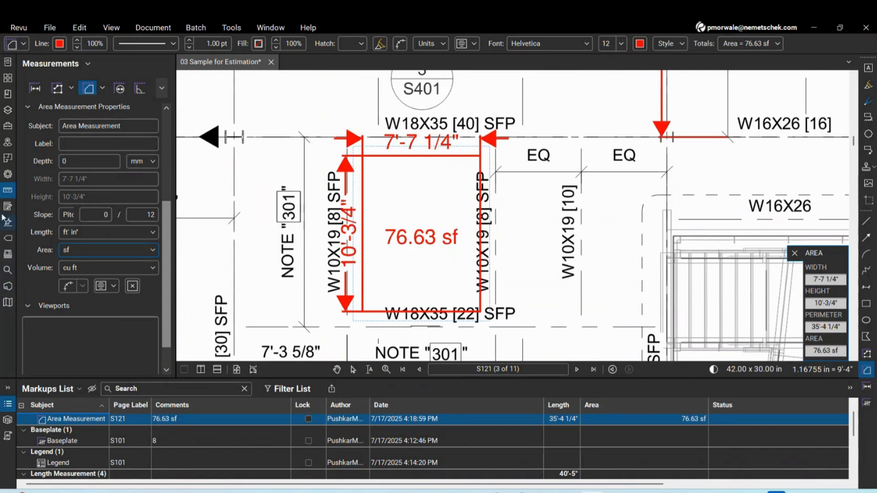
Set the area measurement's style as the default
left_click(8, 174)
left_click_drag(168, 204, 182, 368)
left_click(63, 346)
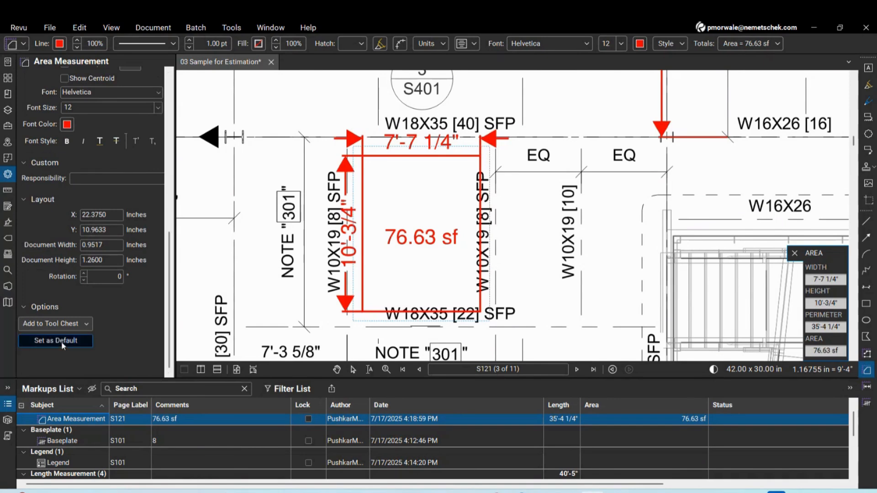
scroll(529, 205, "down", 6)
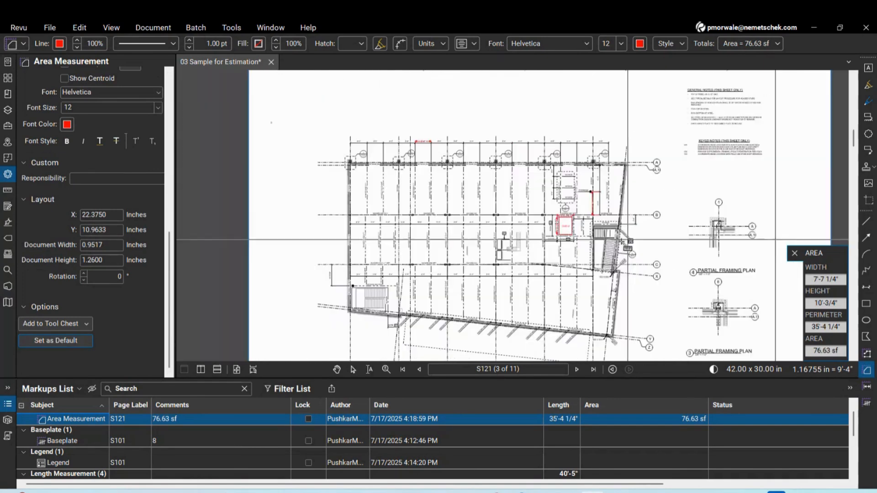
Outline the stair opening as a four-corner area measuring 327.32 sf
scroll(619, 265, "up", 5)
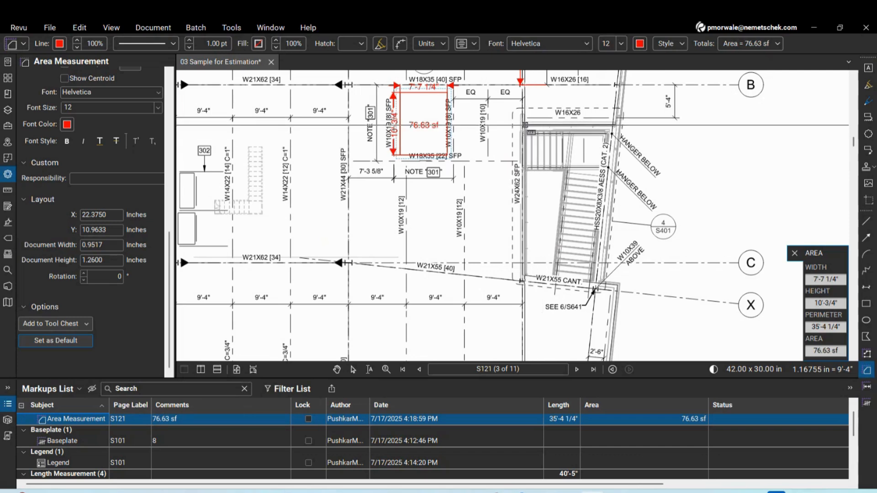
left_click(525, 125)
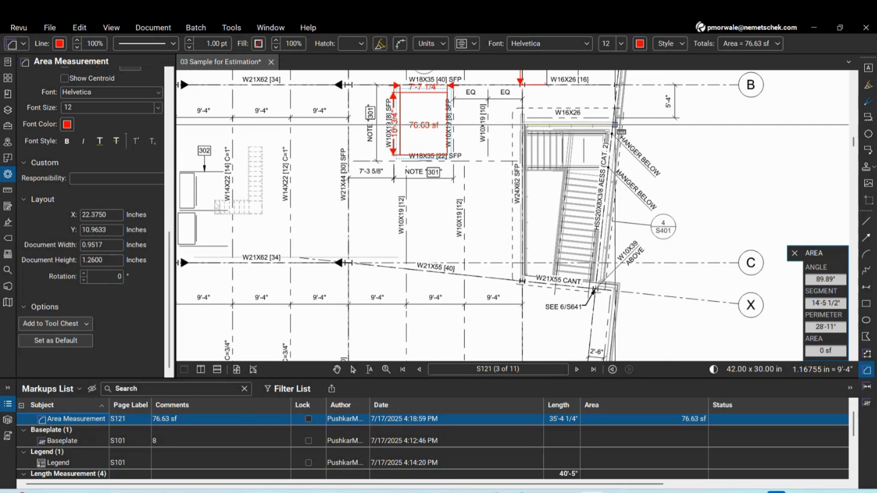
left_click(614, 124)
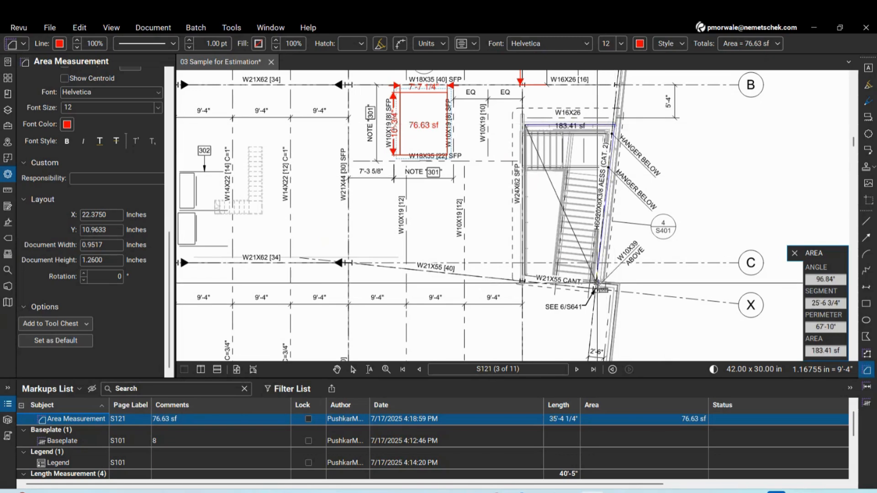
left_click(596, 282)
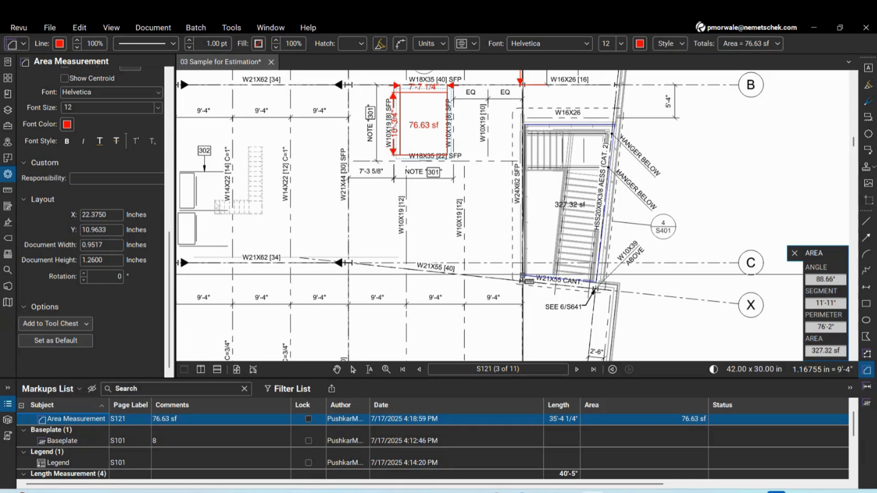
double_click(525, 276)
scroll(611, 224, "up", 5)
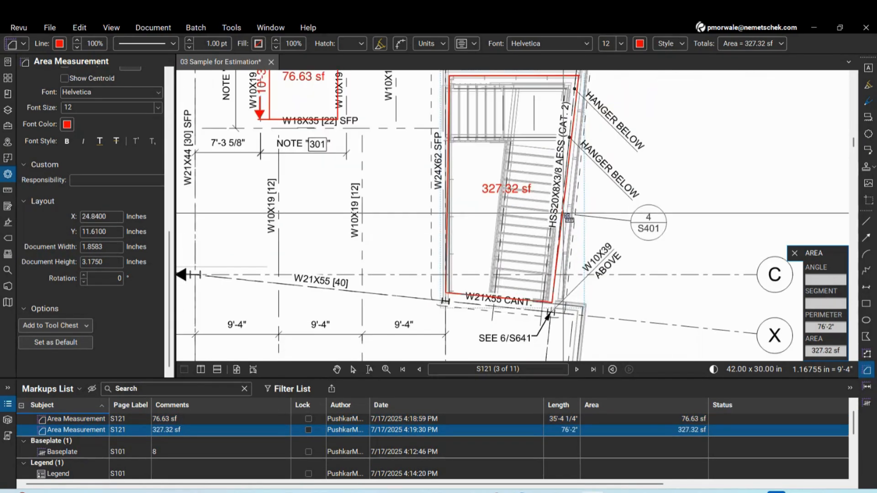
key("Escape")
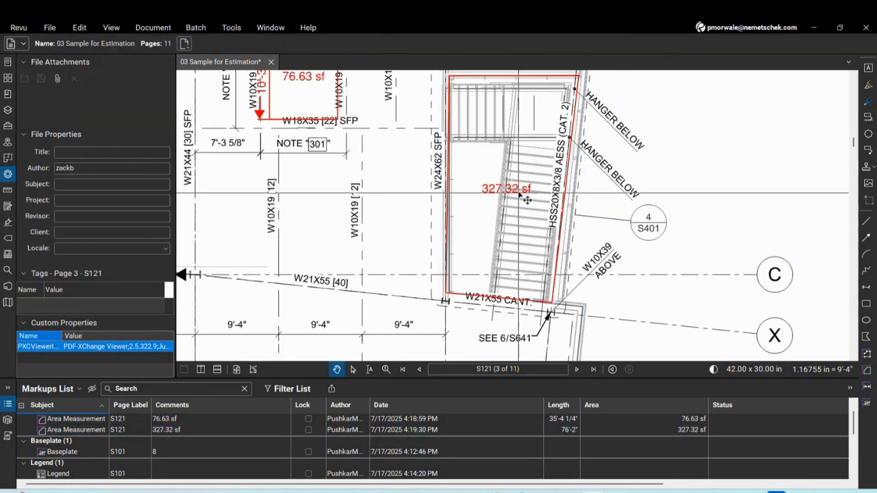
Convert the stair area's right edge to an arc and bend it toward the diagonal beam
left_click(534, 199)
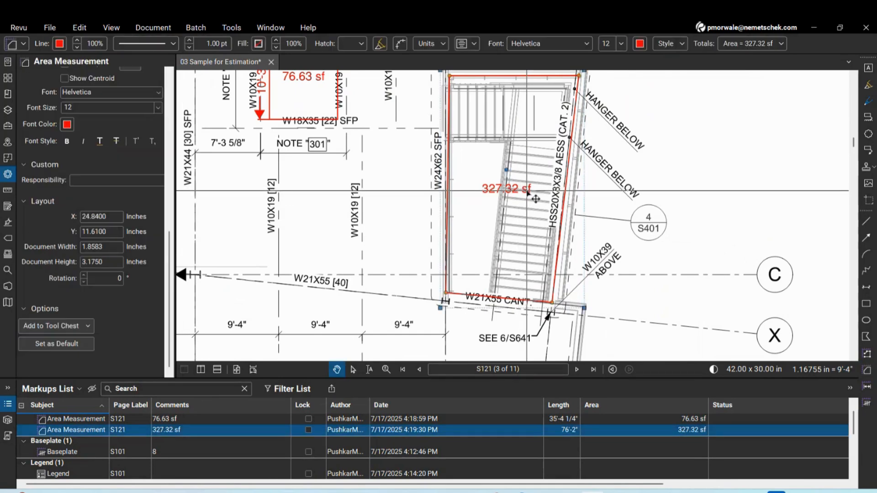
scroll(536, 199, "down", 3)
scroll(520, 189, "up", 4)
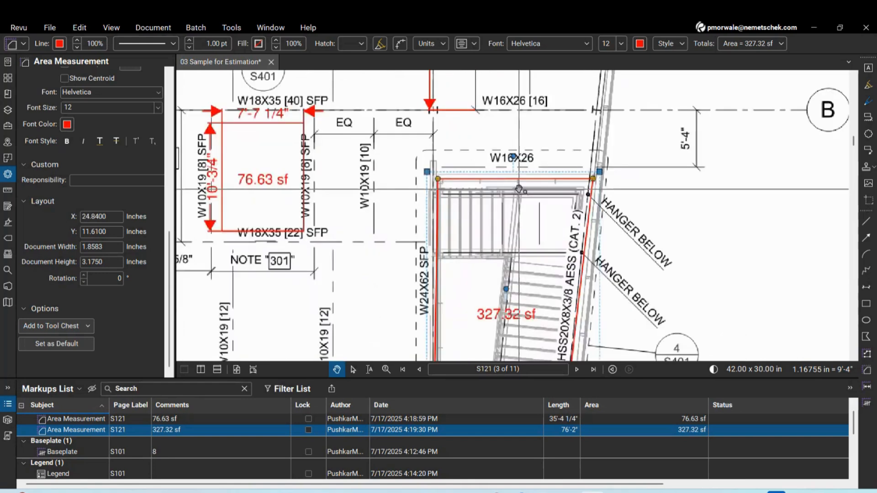
scroll(519, 189, "up", 1)
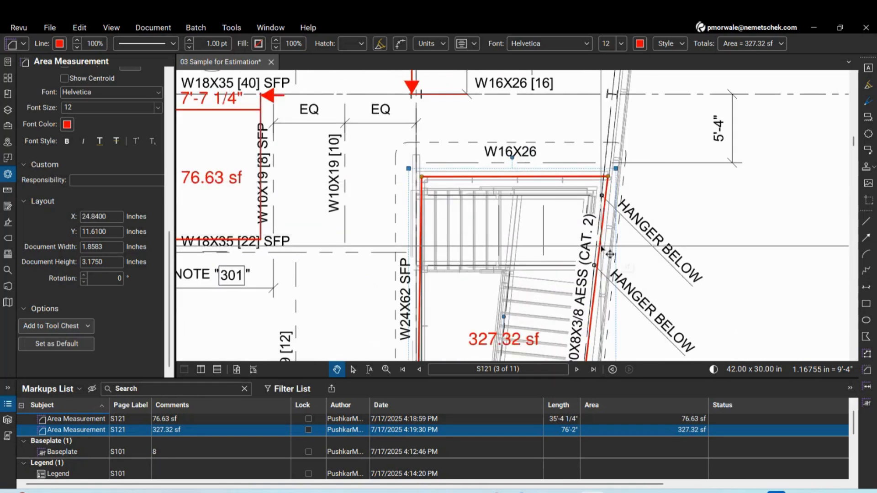
scroll(606, 231, "down", 2)
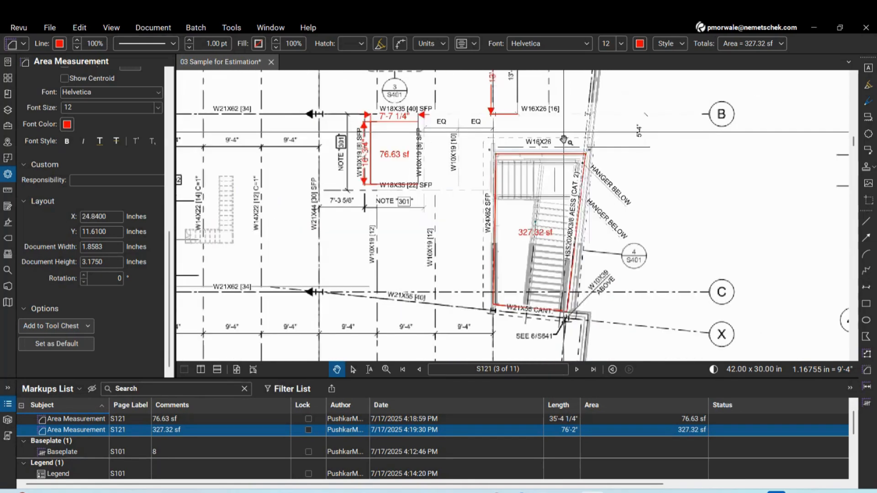
right_click(585, 234)
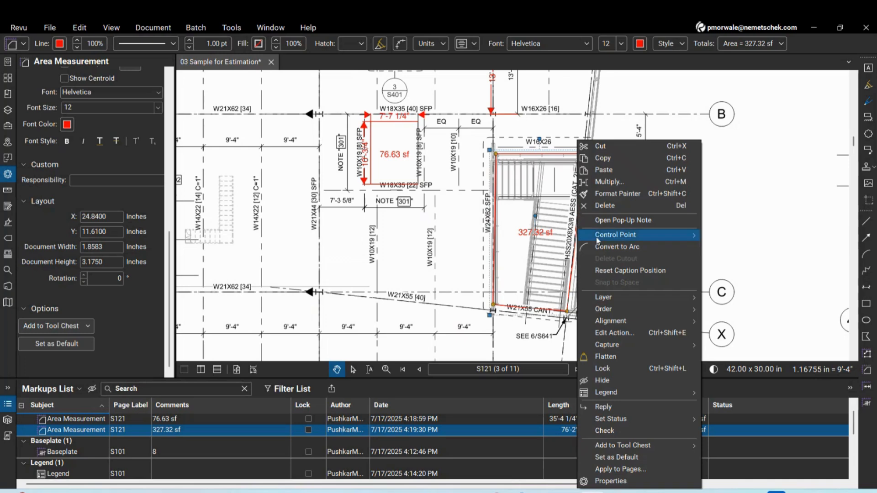
left_click(619, 248)
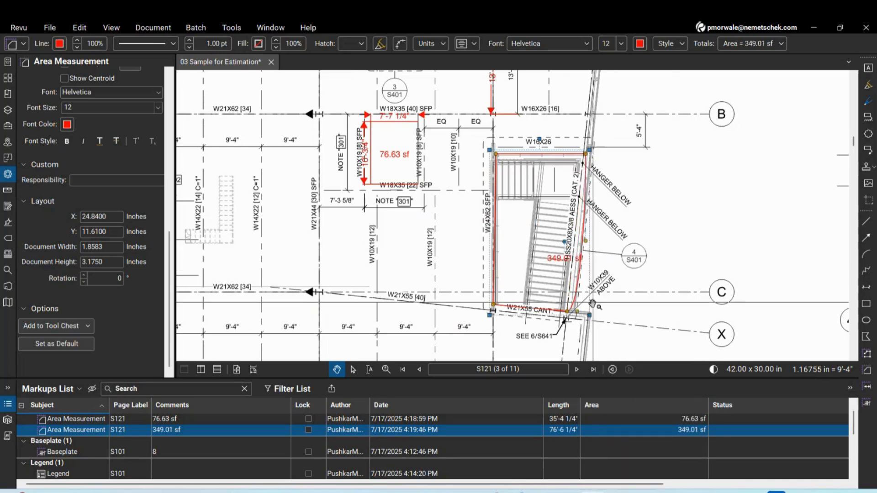
scroll(589, 269, "up", 4)
left_click_drag(567, 292, 504, 147)
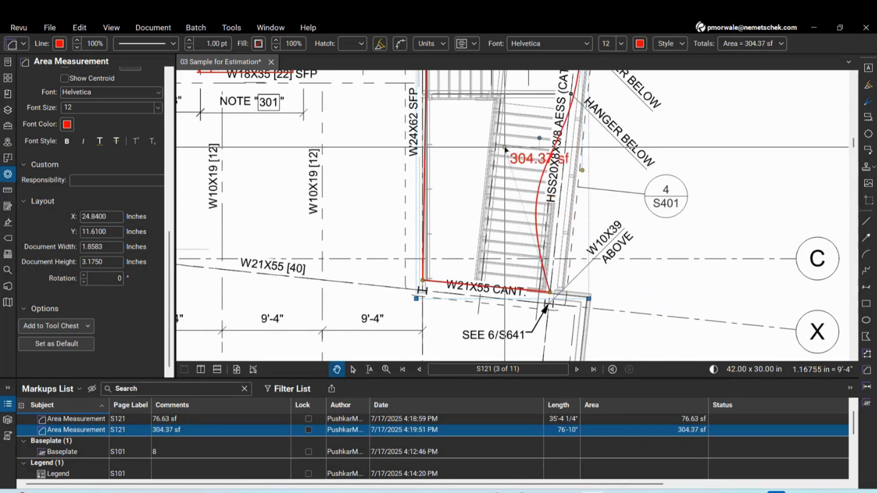
Bulge the curve so the area reads 343.55 sf and move its label inside
scroll(579, 243, "down", 3)
scroll(601, 154, "up", 3)
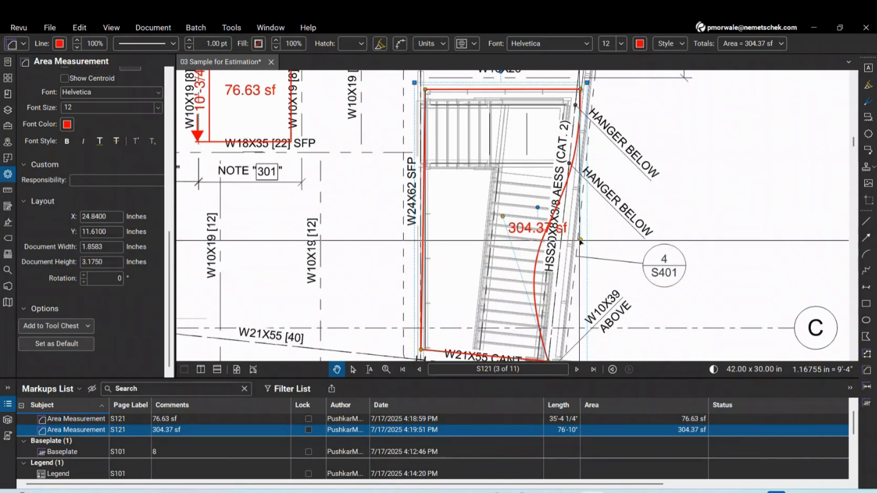
left_click_drag(580, 240, 656, 238)
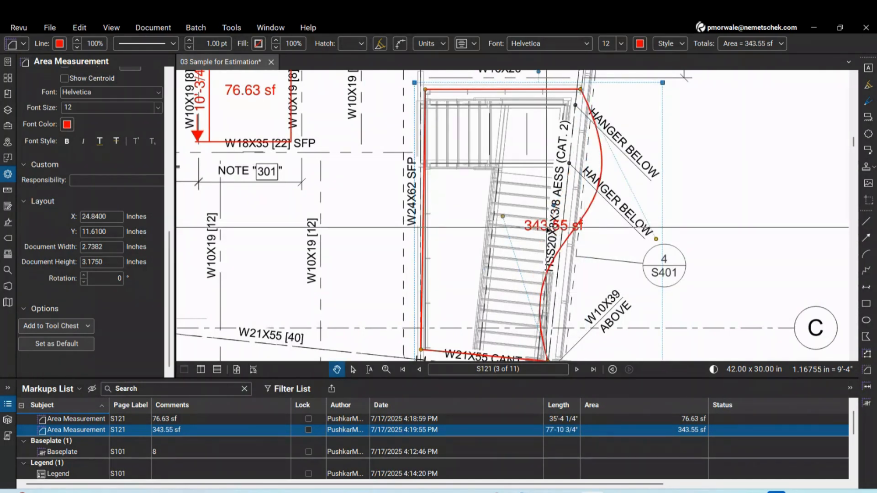
left_click_drag(548, 231, 460, 232)
left_click(593, 268)
Enlarge the markups list to show more entries
scroll(580, 217, "down", 1)
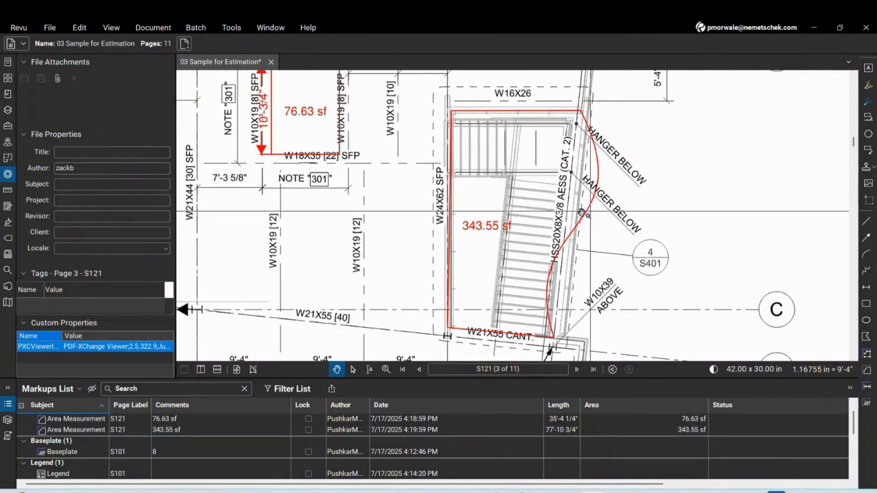
scroll(581, 211, "down", 1)
scroll(571, 207, "up", 1)
scroll(565, 205, "down", 1)
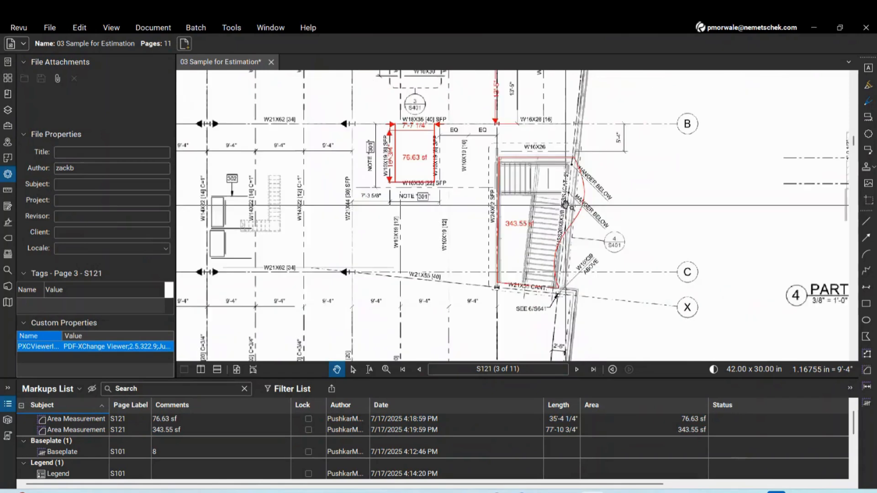
scroll(621, 204, "down", 2)
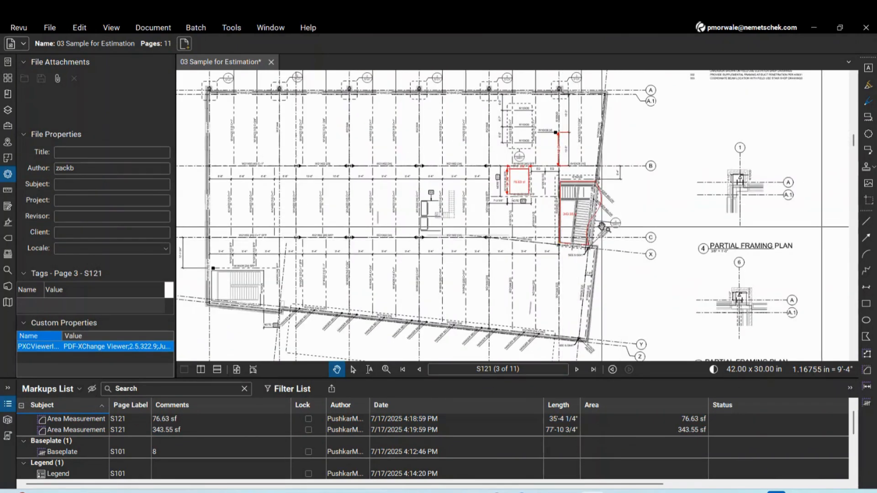
scroll(525, 262, "down", 2)
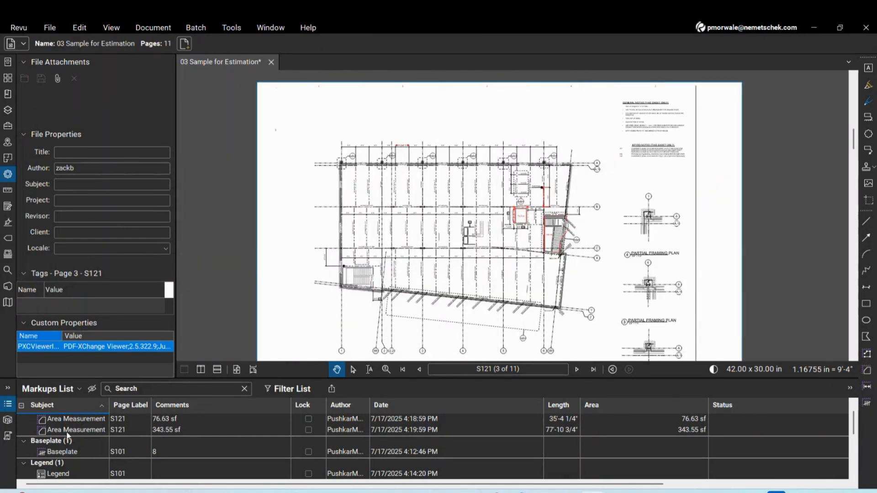
left_click_drag(111, 373, 110, 331)
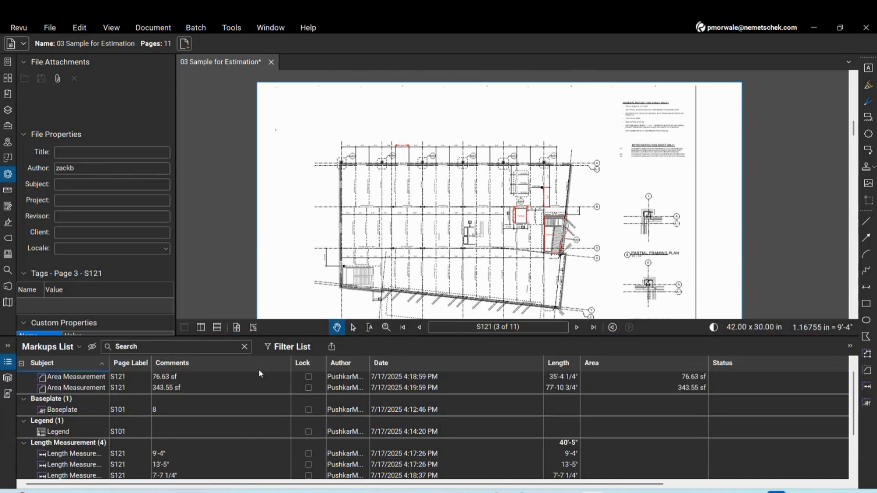
Select the 76.63 sf area and the 13'-5" length markups together
scroll(558, 250, "up", 3)
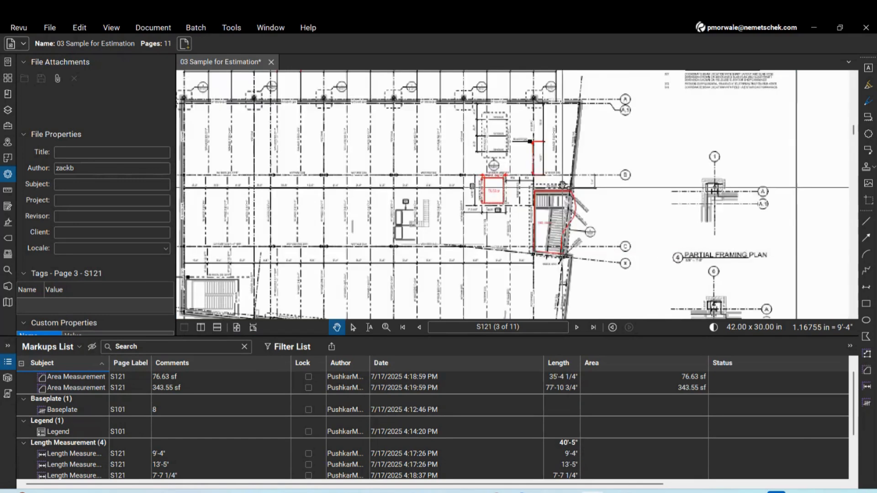
scroll(562, 185, "up", 3)
scroll(521, 236, "down", 3)
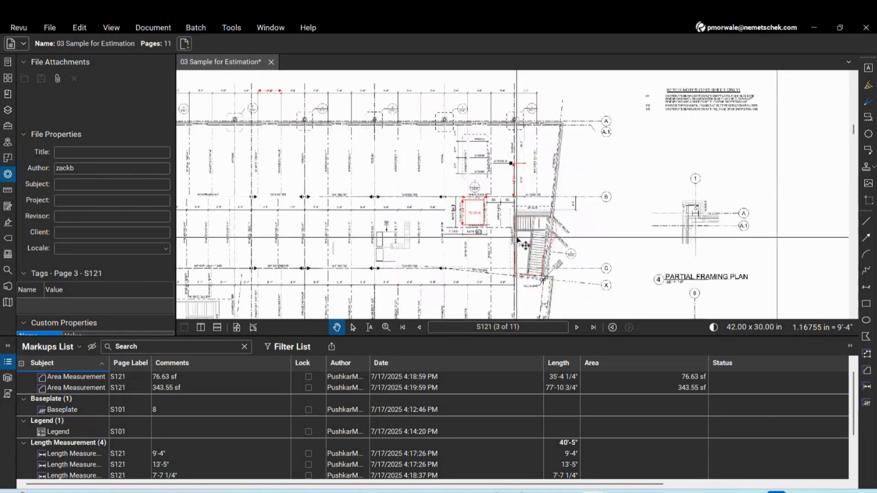
left_click(475, 213)
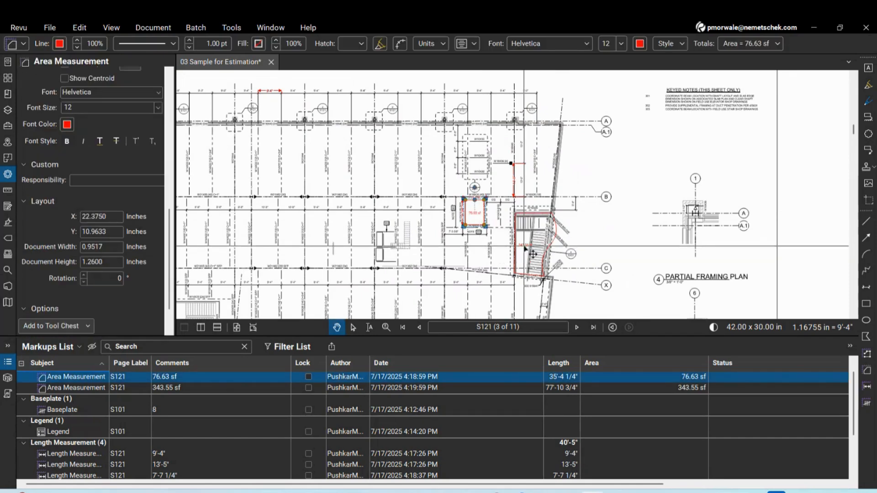
scroll(516, 183, "up", 3)
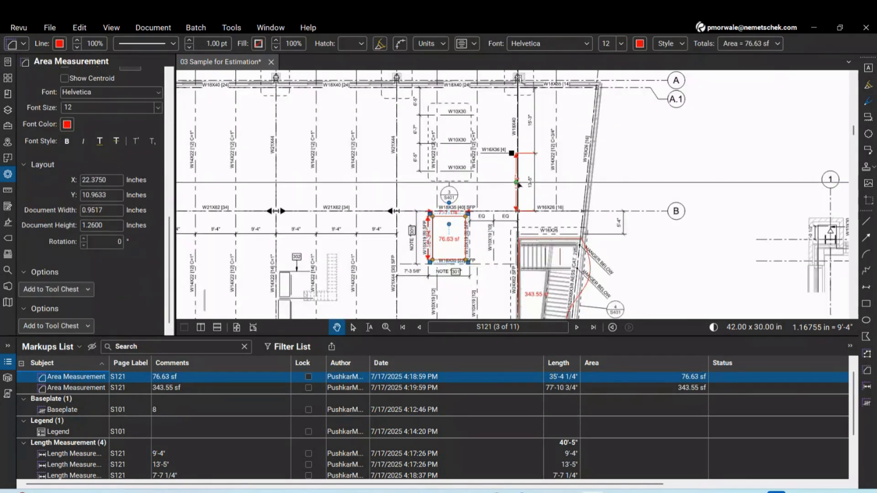
left_click(517, 183)
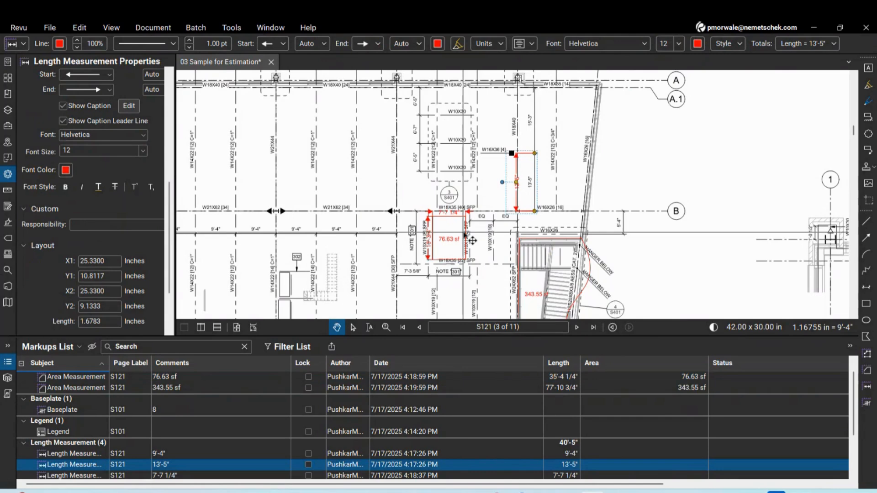
left_click(473, 241)
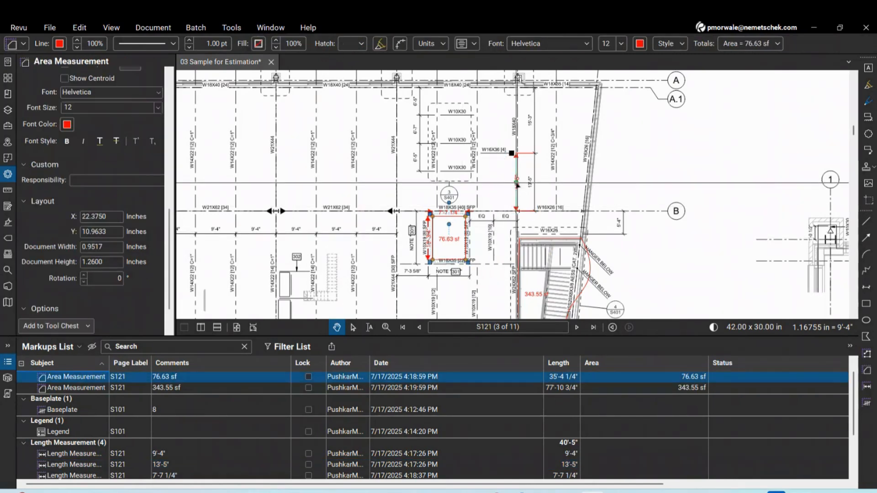
left_click(518, 185, "shift")
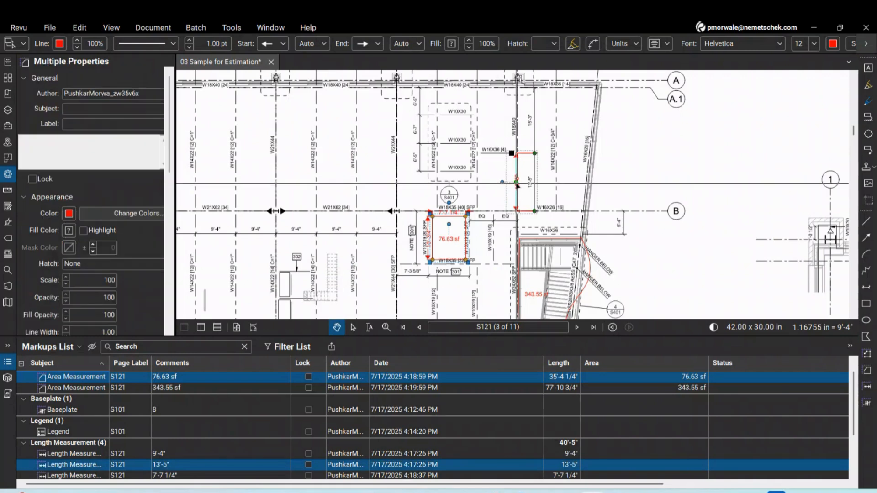
Create a new legend from the selected markups, totalling 420.17 sf area and 40.4226 ft length
right_click(518, 184)
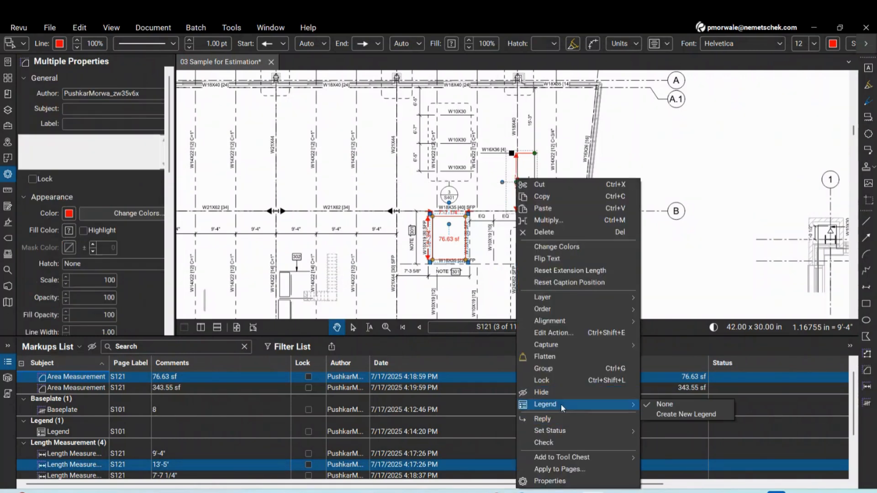
left_click(677, 229)
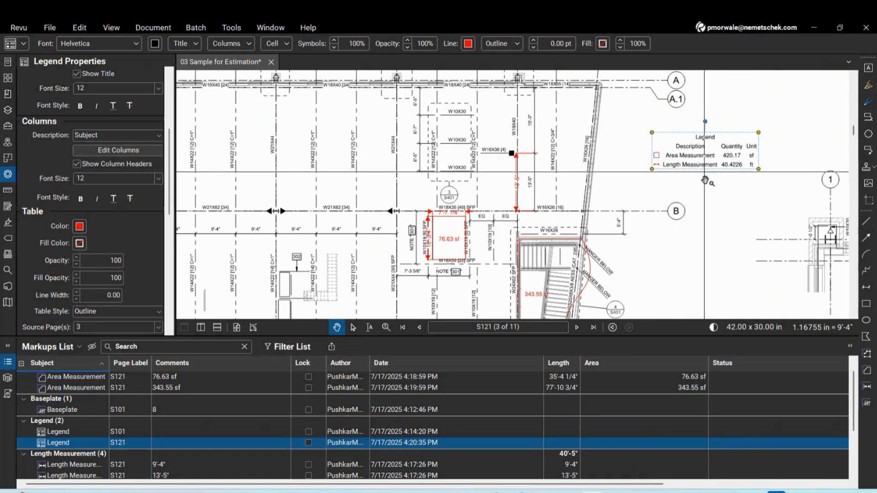
scroll(613, 173, "down", 3)
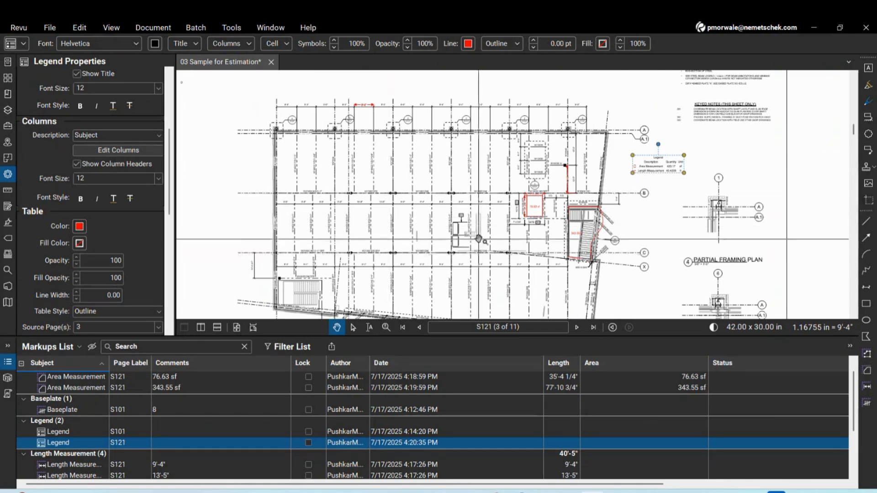
scroll(480, 239, "up", 3)
scroll(582, 211, "down", 3)
scroll(687, 162, "up", 5)
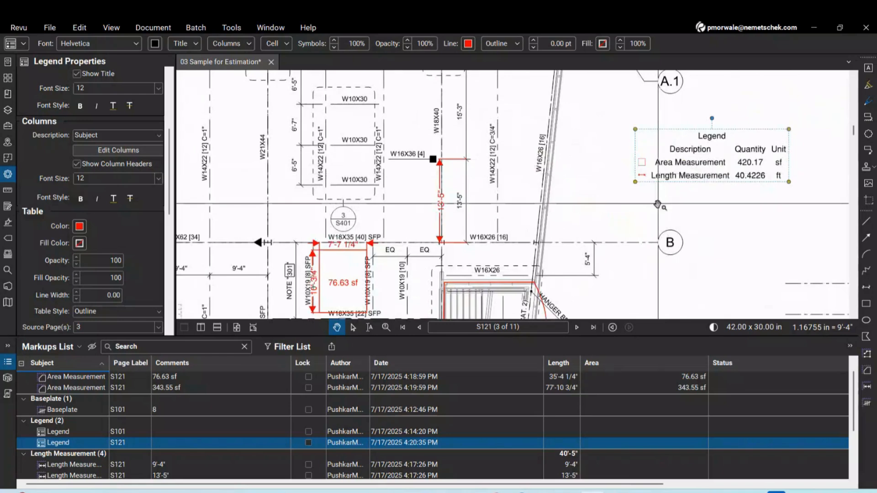
scroll(613, 186, "down", 3)
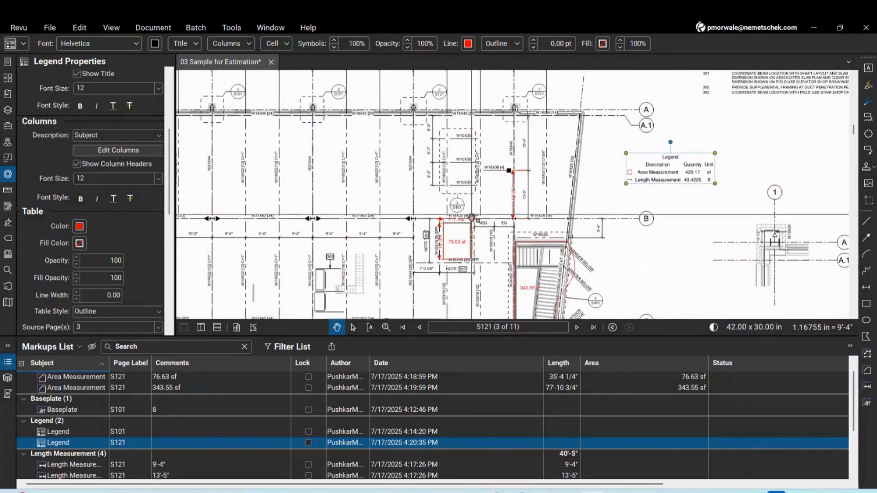
scroll(430, 189, "down", 2)
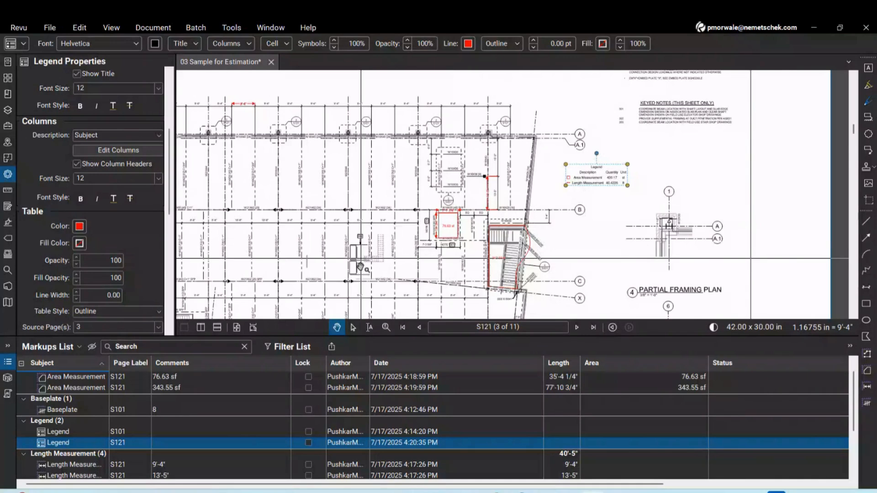
scroll(638, 155, "up", 5)
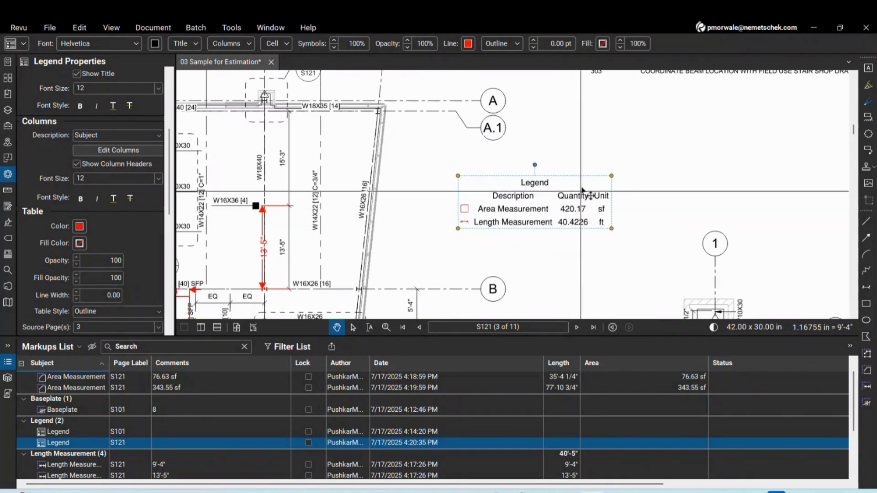
scroll(582, 190, "down", 3)
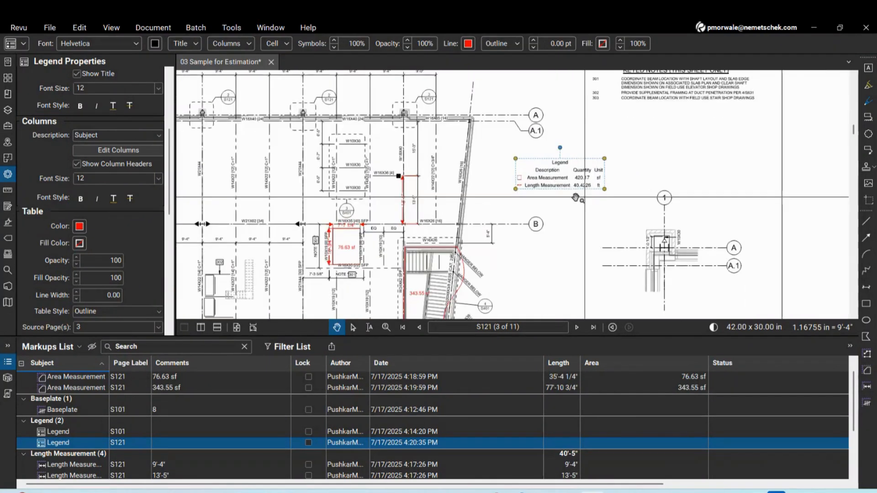
scroll(577, 198, "up", 3)
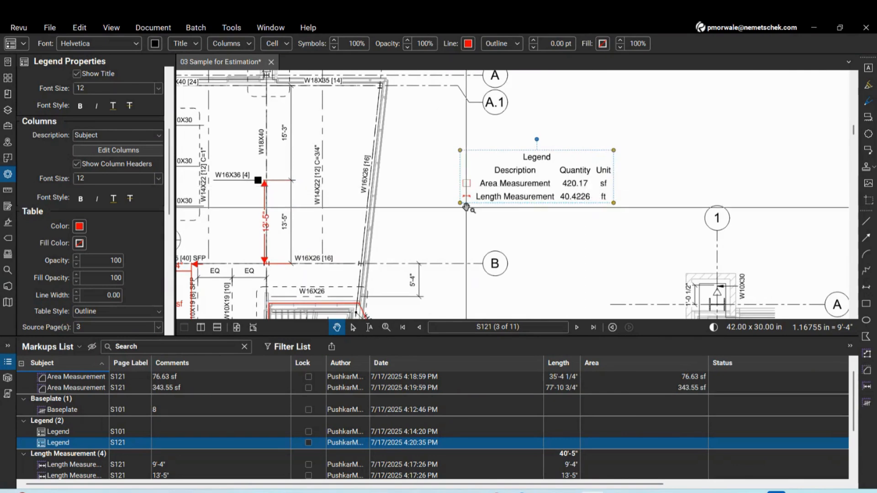
scroll(465, 206, "down", 3)
scroll(329, 225, "up", 6)
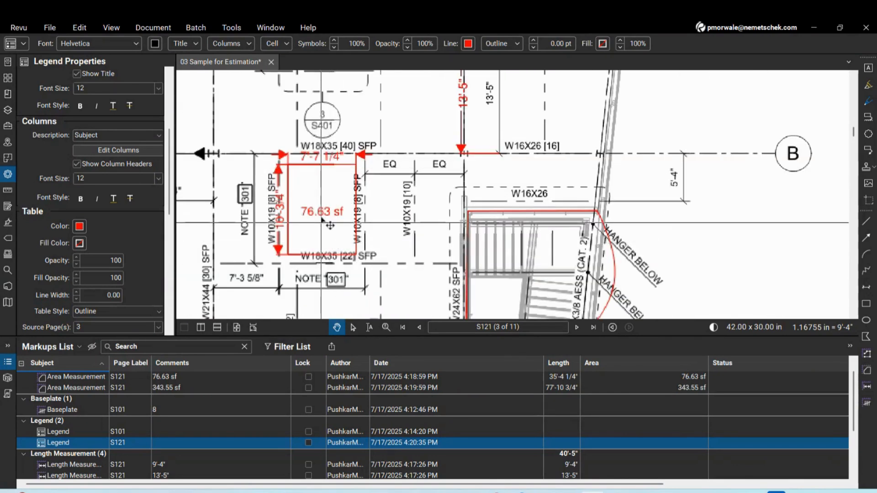
left_click(330, 226)
scroll(375, 175, "down", 4)
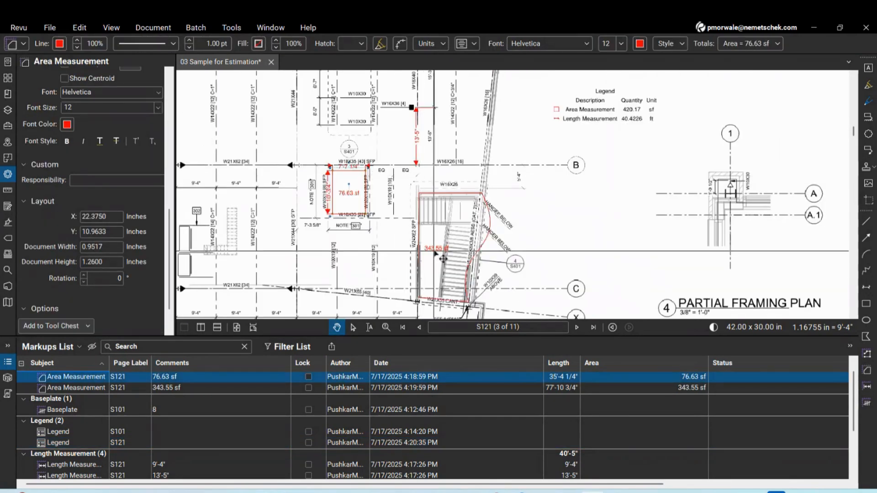
Rename the 343.55 sf area's subject to 'STaircase ARea' and check the legend
left_click(442, 259)
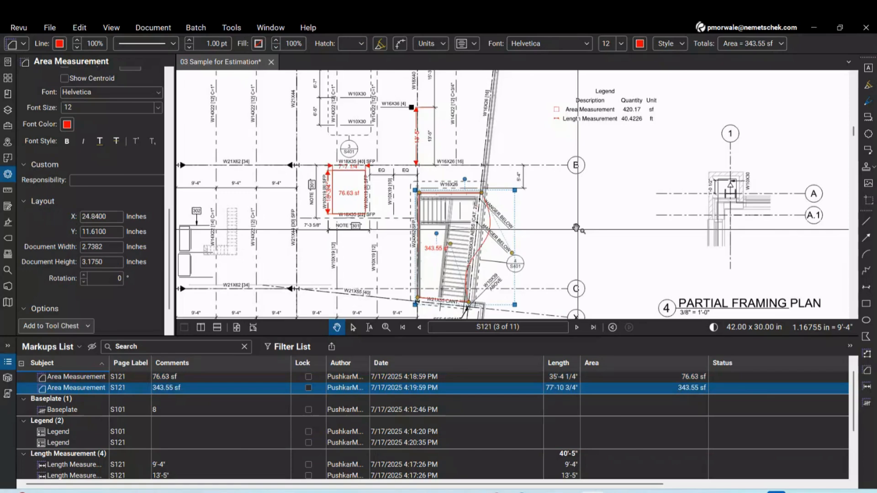
left_click(65, 388)
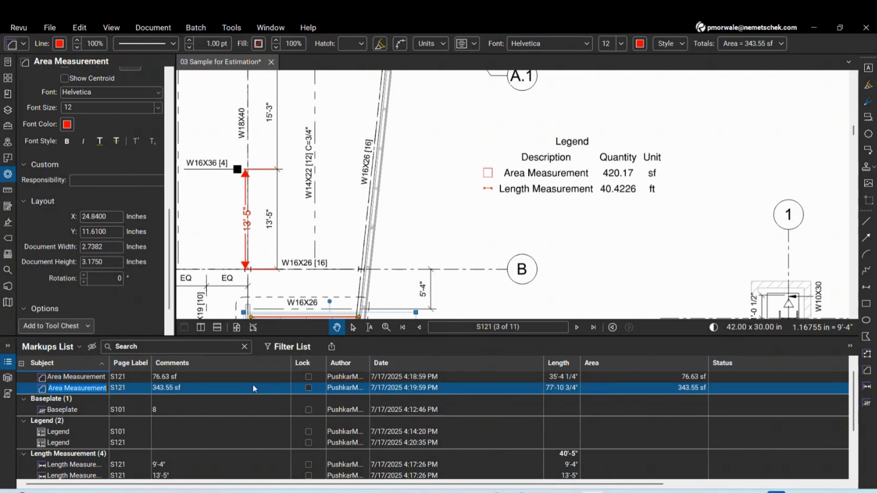
type("STa")
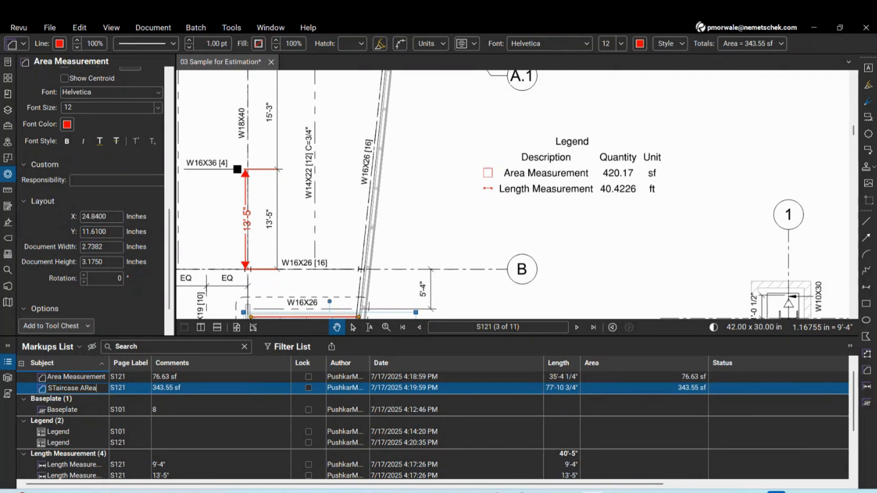
type("ircase ARea")
key("Return")
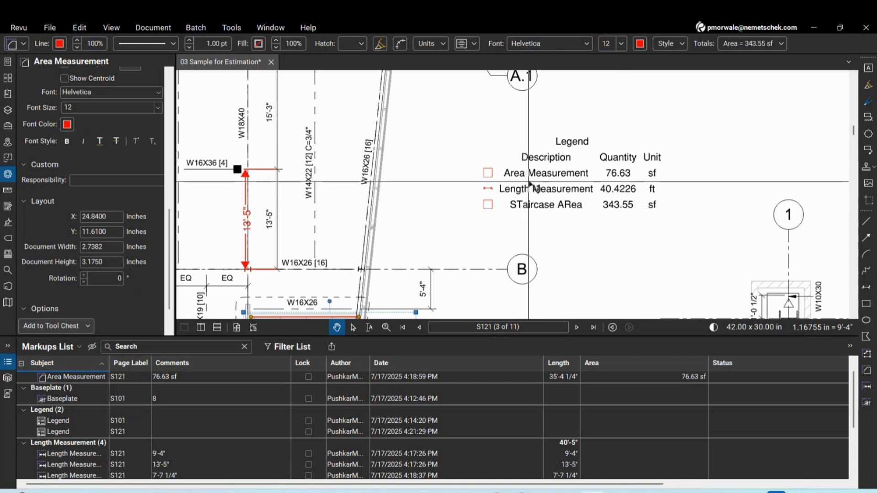
left_click(643, 230)
left_click(596, 174)
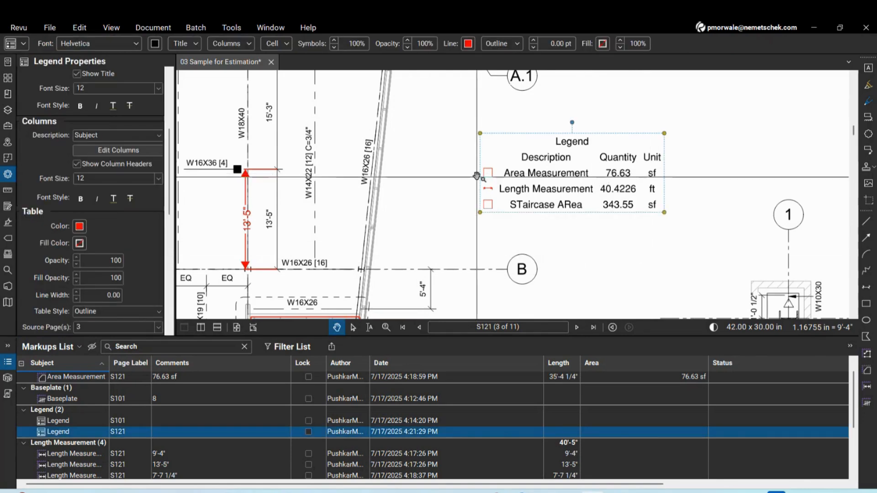
Deselect the legend and show the Measurements panel with the grid A column detail in view
scroll(477, 176, "down", 8)
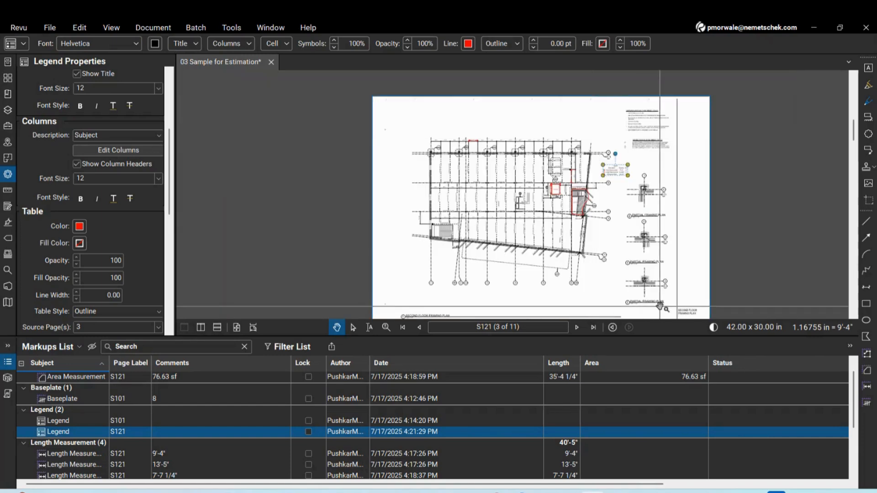
scroll(627, 237, "up", 1)
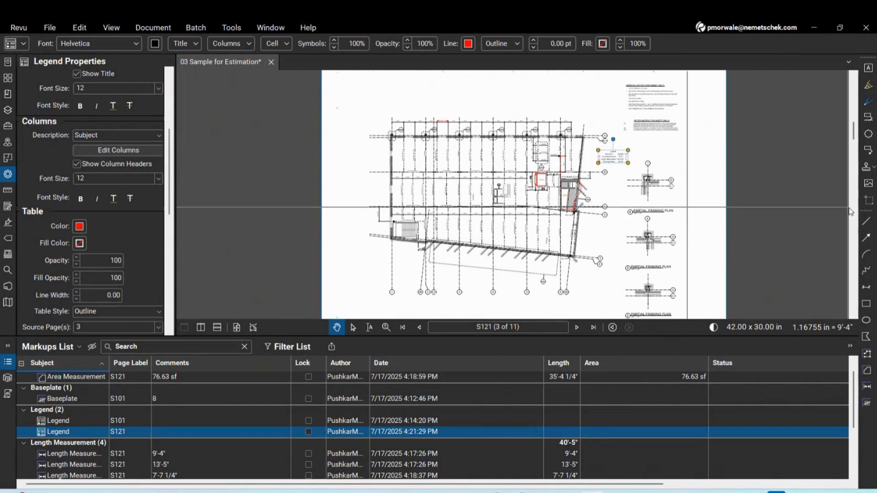
scroll(658, 213, "up", 7)
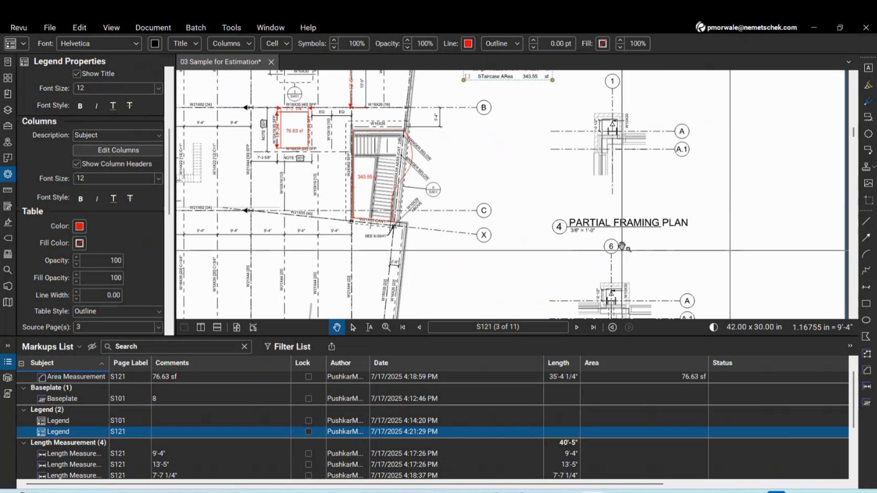
scroll(429, 210, "down", 1)
left_click(583, 147)
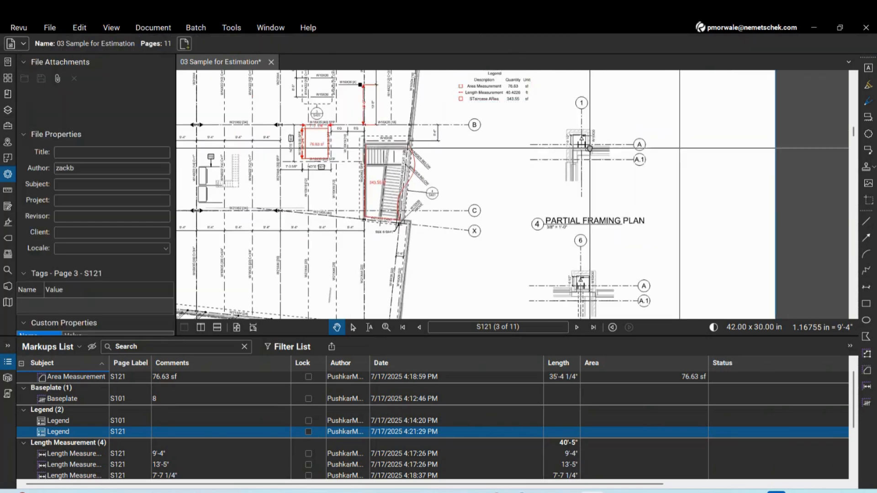
left_click(8, 190)
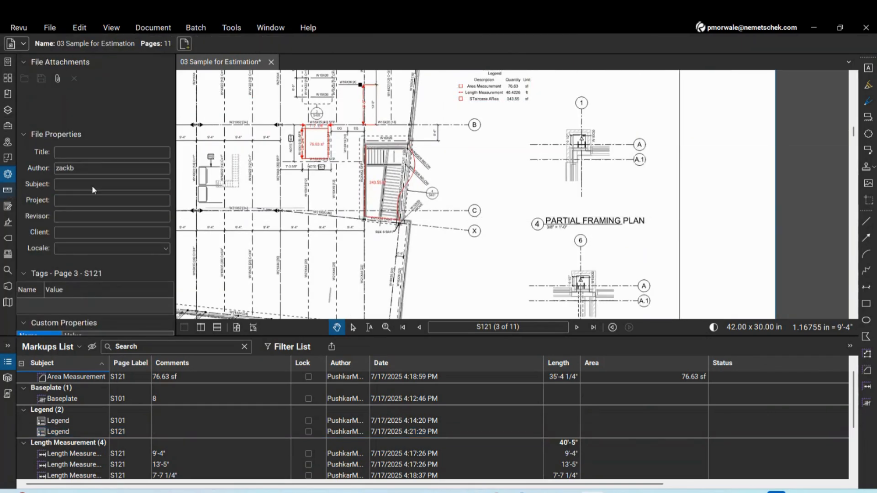
scroll(588, 142, "up", 5)
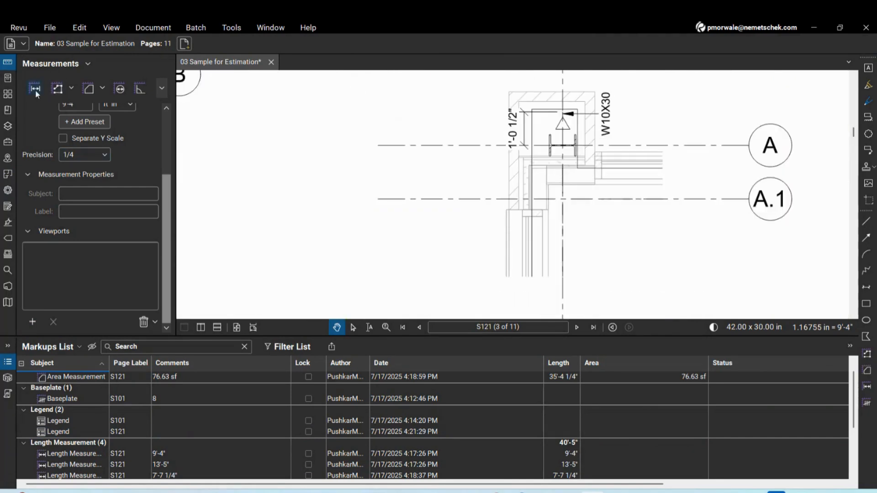
Measure a 3'-1 1/2" length across the column detail at grid A
left_click(35, 88)
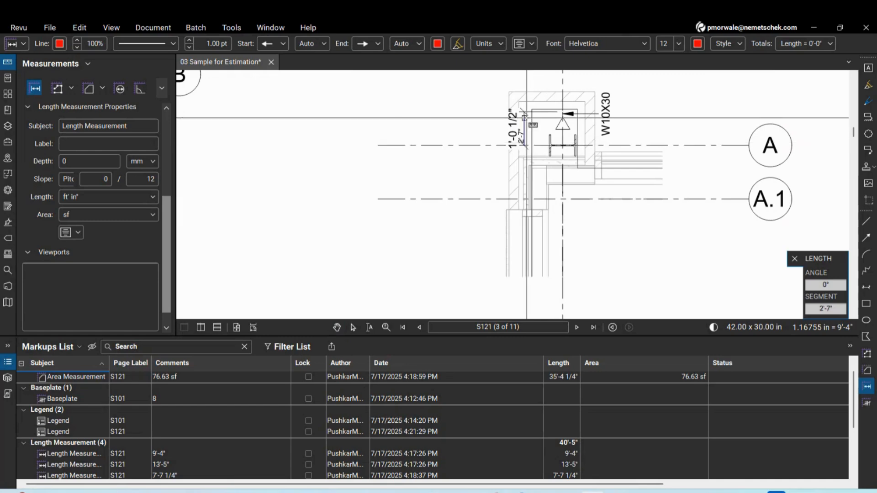
left_click(524, 112)
scroll(589, 162, "down", 4)
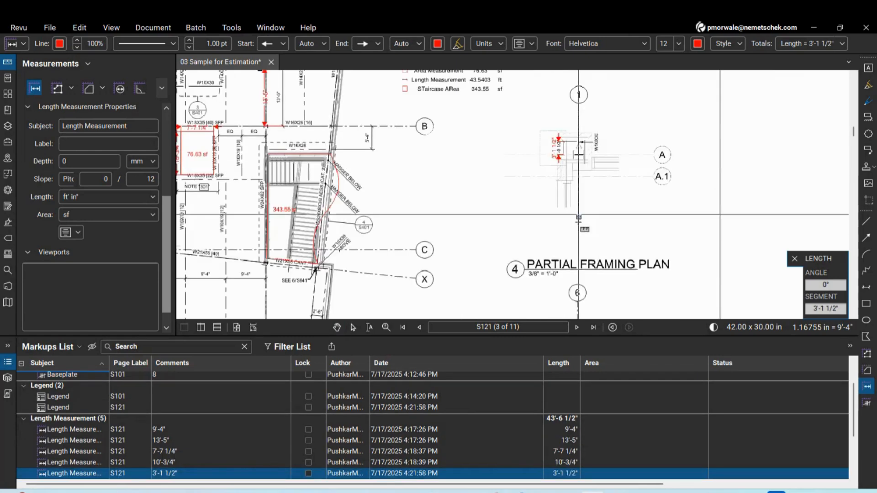
scroll(554, 148, "up", 4)
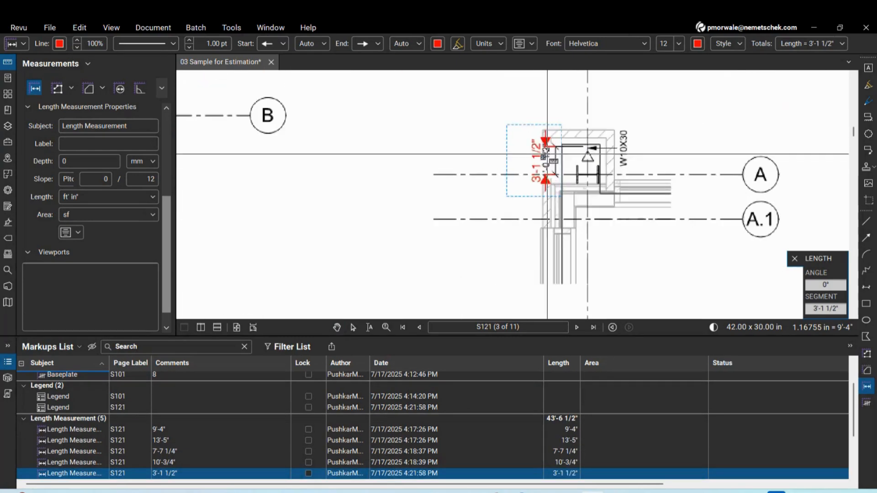
scroll(547, 154, "up", 3)
scroll(551, 150, "down", 2)
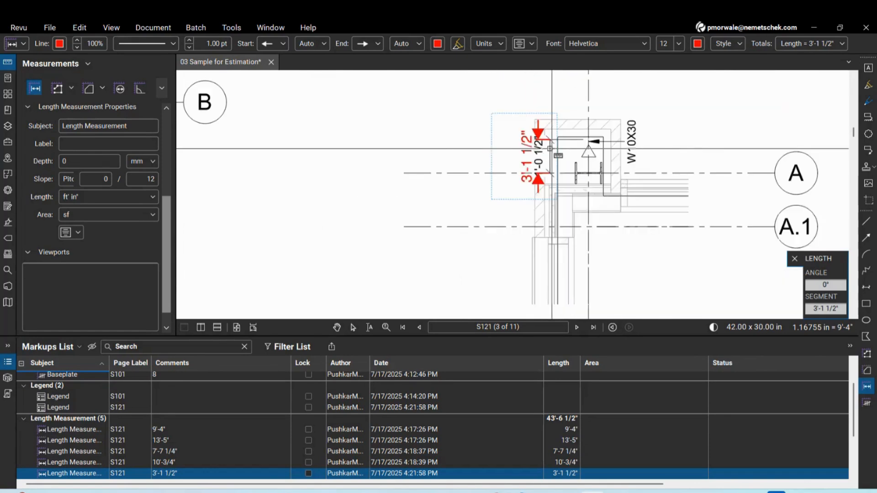
scroll(552, 148, "up", 3)
scroll(530, 155, "down", 3)
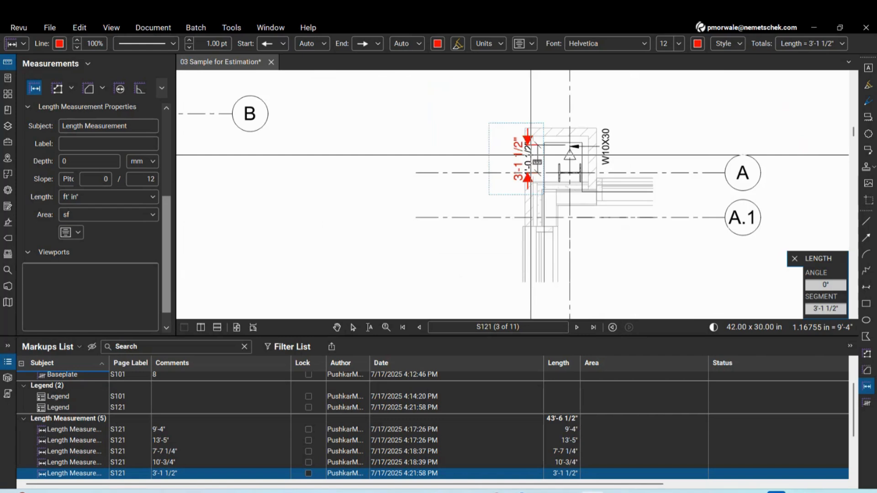
scroll(531, 155, "down", 3)
scroll(491, 285, "up", 3)
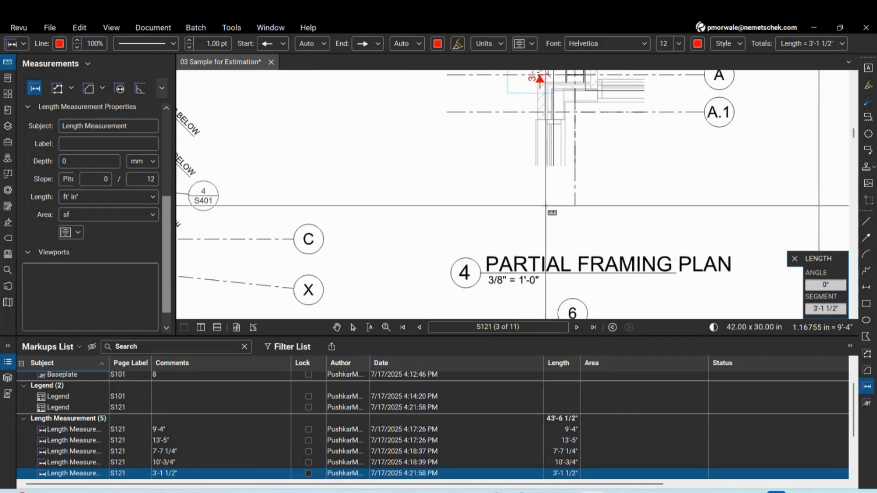
scroll(546, 206, "down", 5)
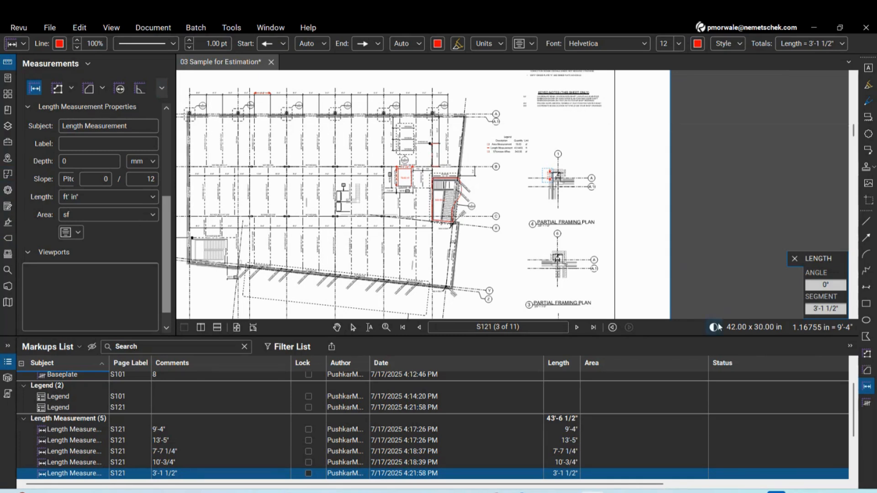
Add a 3/8" = 1'-0" viewport around the partial framing plan detail
left_click(822, 328)
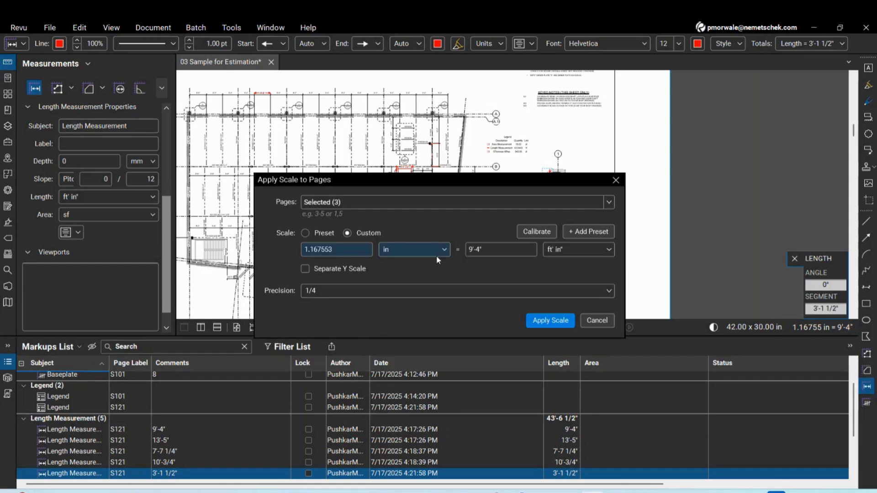
key("Escape")
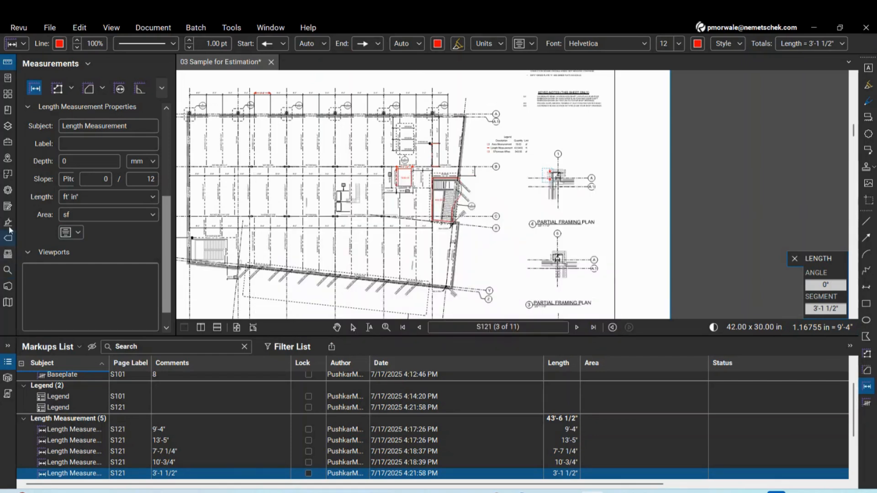
scroll(168, 252, "down", 1)
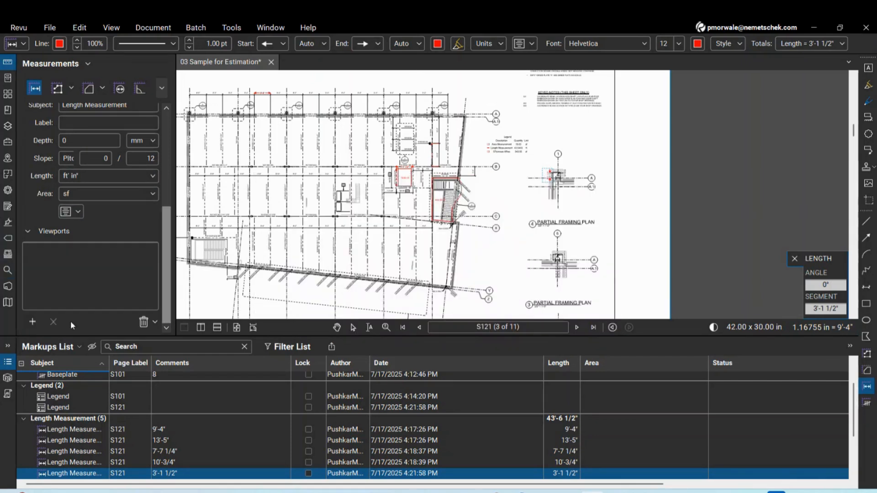
left_click(32, 321)
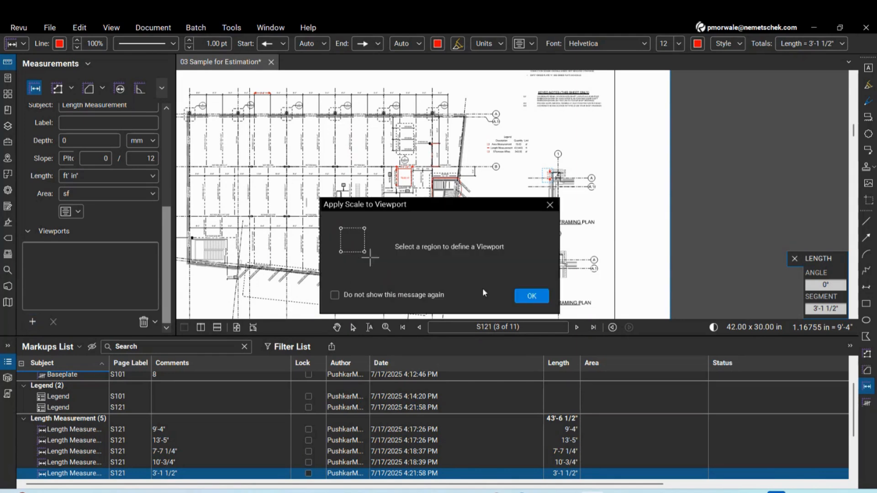
left_click(531, 295)
scroll(601, 309, "down", 3)
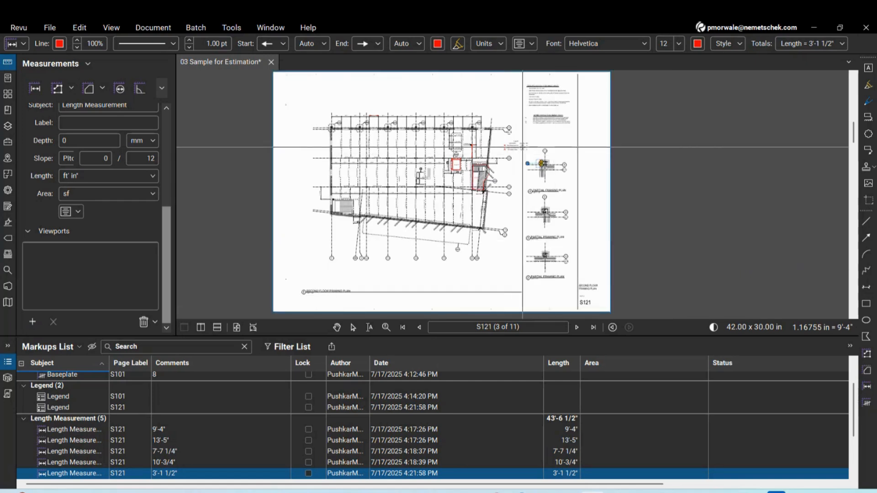
left_click_drag(521, 146, 572, 282)
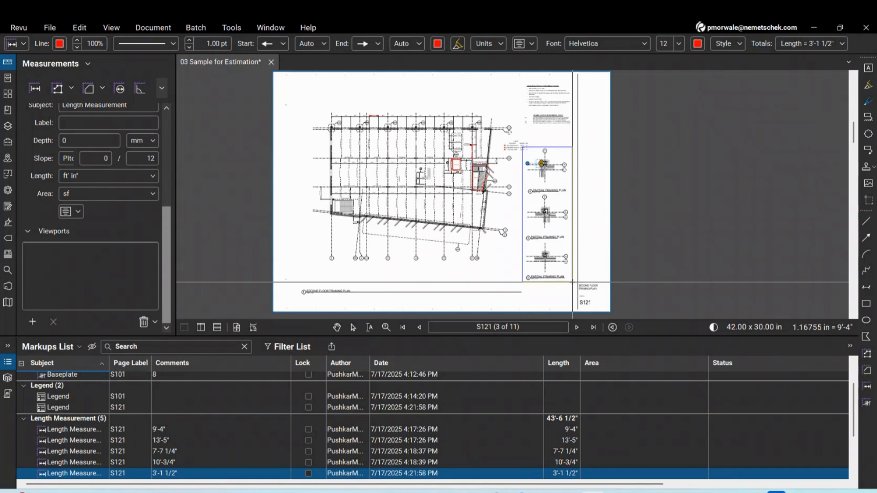
left_click(350, 249)
left_click(344, 274)
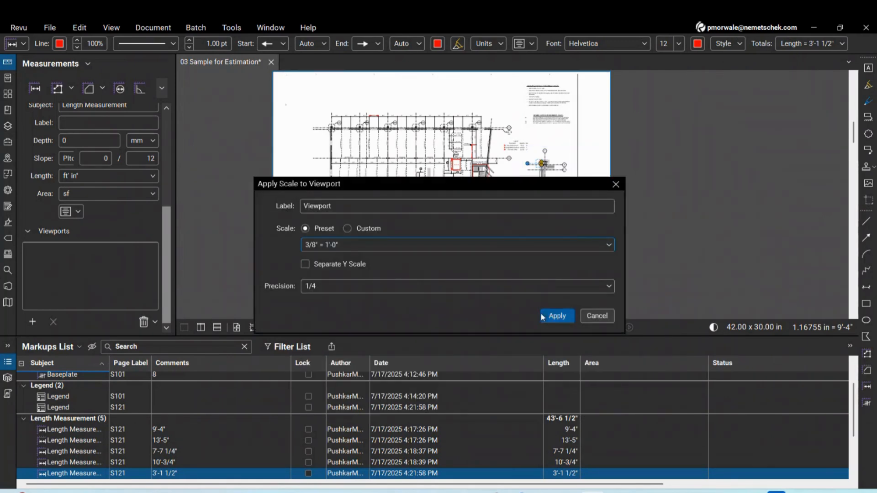
left_click(556, 315)
scroll(513, 189, "up", 8)
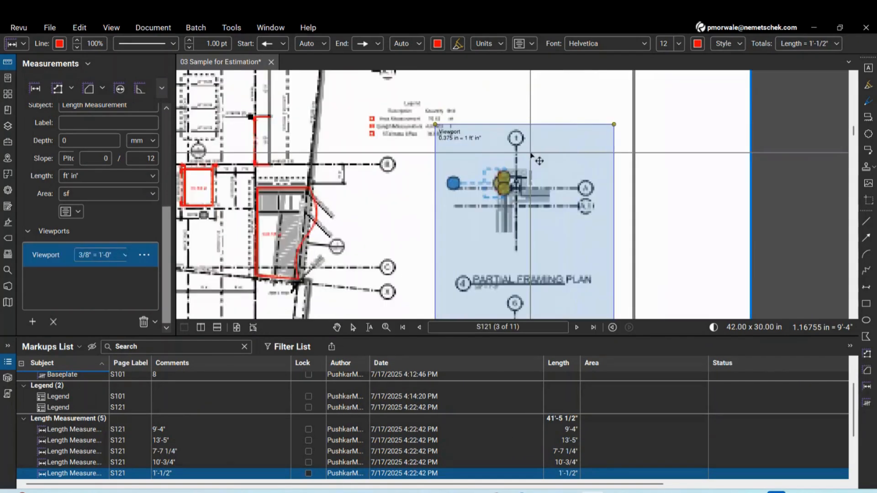
Reposition the 1'-1/2" length beside the column, moving it outside and back inside the viewport
scroll(512, 188, "up", 2)
scroll(512, 188, "down", 2)
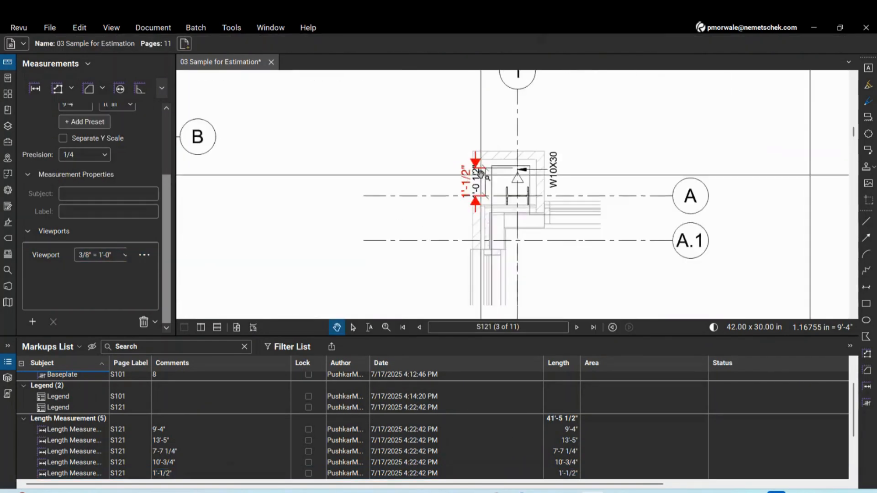
left_click(485, 203)
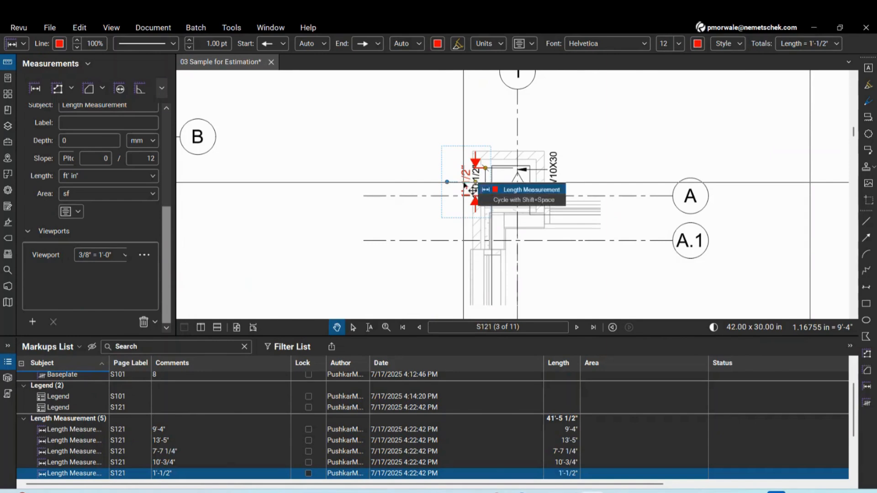
mouse_move(465, 183)
left_mouse_down()
mouse_move(394, 183)
mouse_move(476, 185)
mouse_move(457, 191)
left_mouse_up()
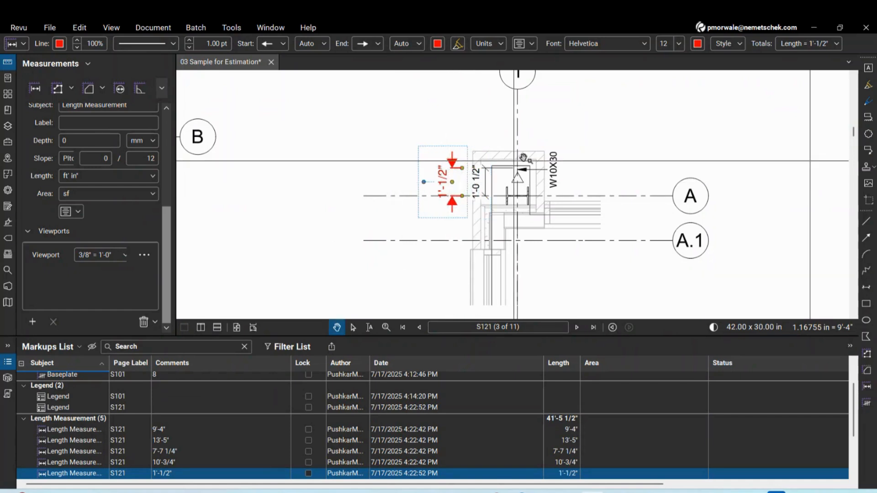
scroll(480, 183, "down", 4)
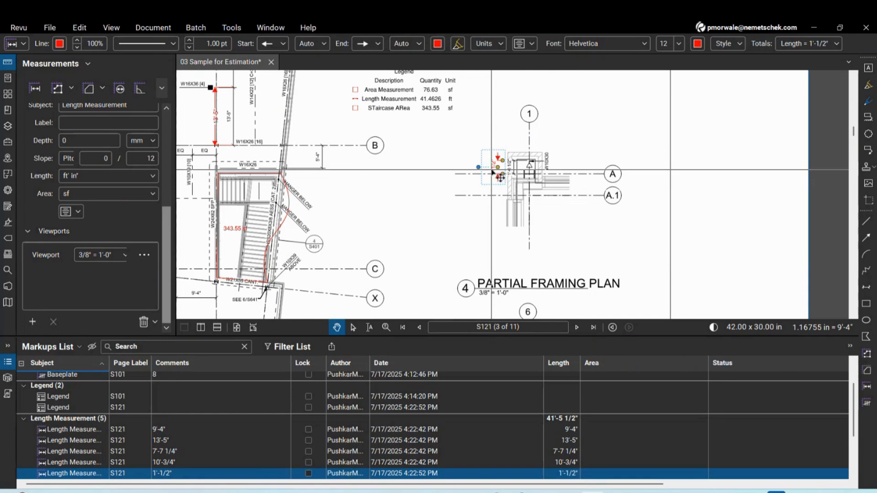
left_click_drag(500, 178, 359, 191)
scroll(500, 178, "up", 3)
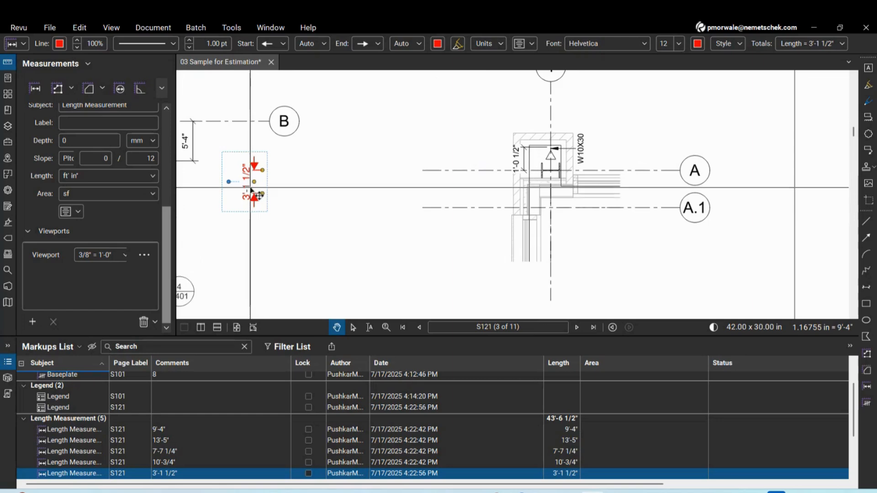
left_click_drag(253, 189, 506, 184)
Shrink the markups list and start closing 03 Sample for Estimation
scroll(452, 240, "down", 4)
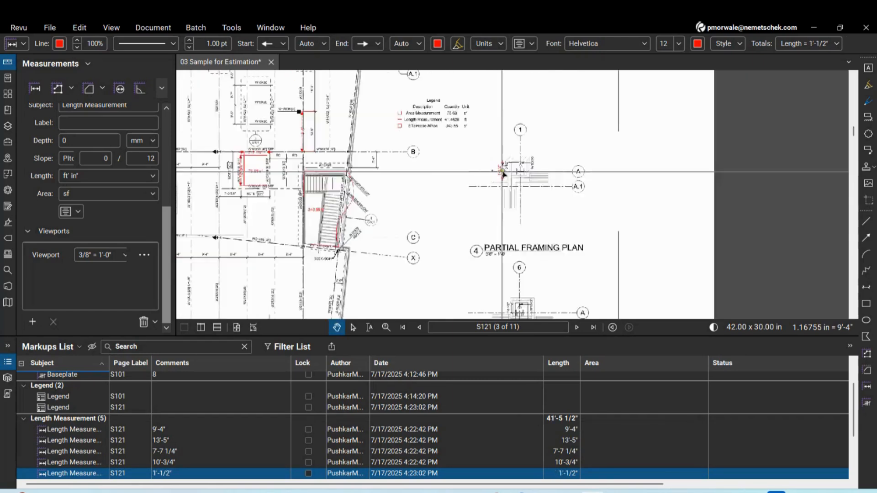
scroll(516, 197, "up", 2)
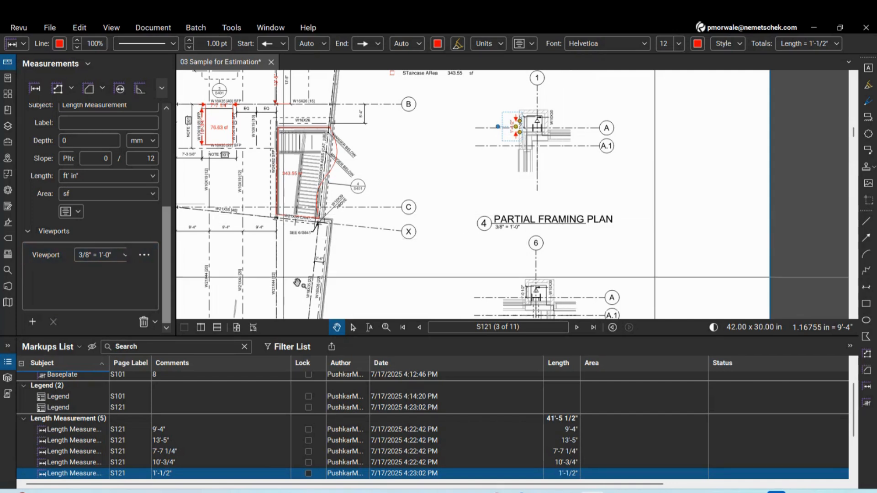
left_click_drag(403, 337, 403, 394)
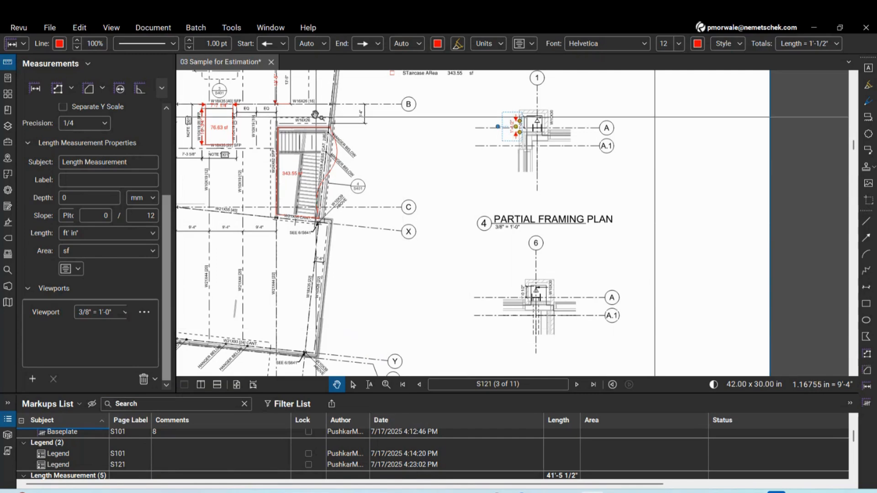
left_click(273, 63)
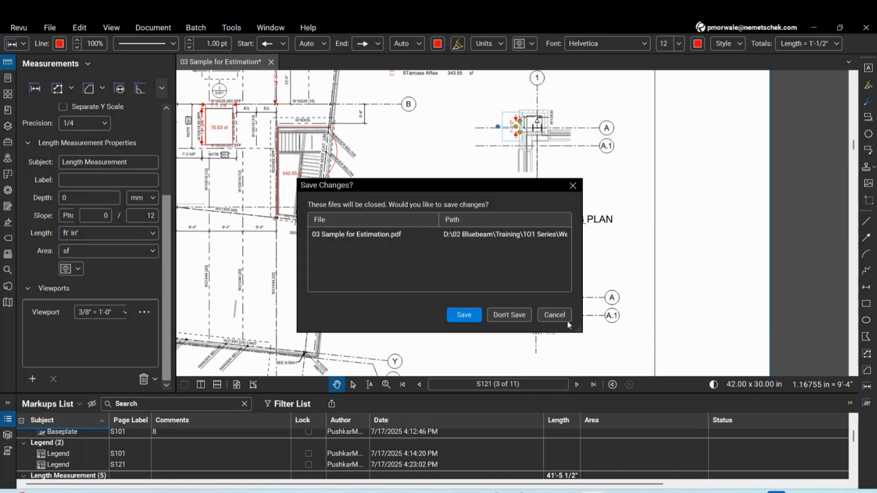
Answer the Save Changes prompt so 03 Sample for Estimation closes
left_click(516, 314)
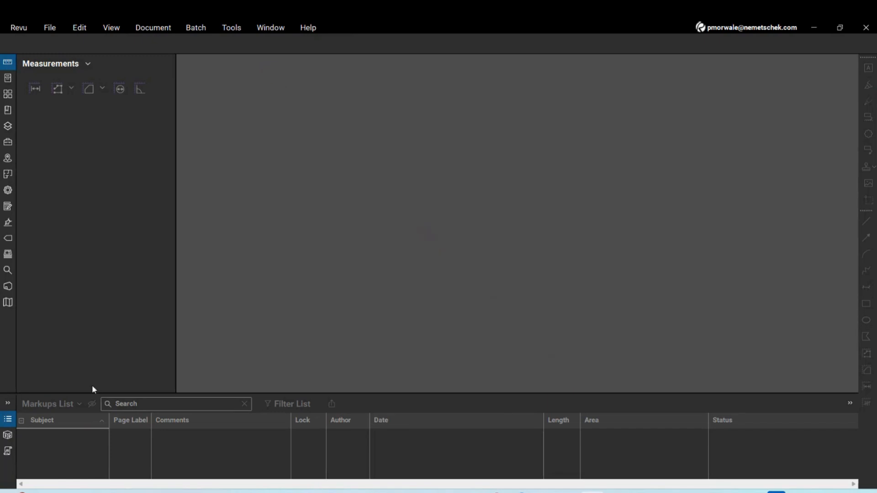
Start a new Studio Session from the Sessions panel and name it 'Webinar-Architect'
left_click(8, 288)
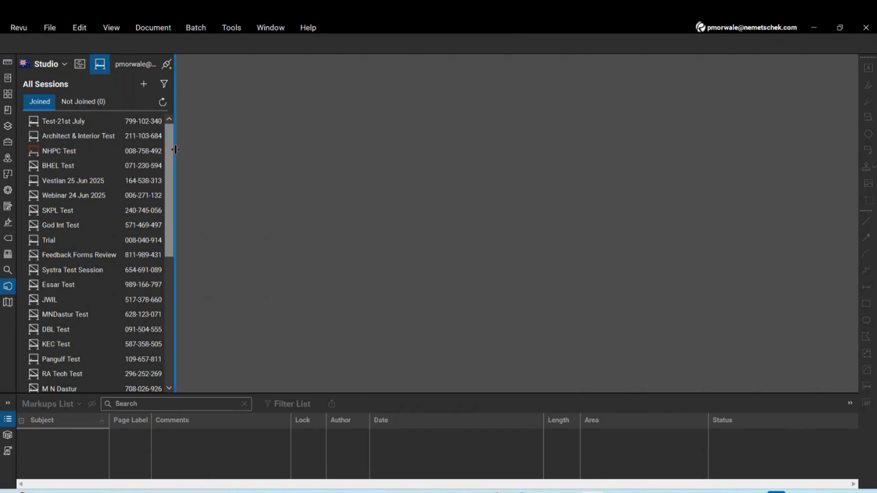
left_click_drag(174, 149, 320, 151)
left_click(79, 66)
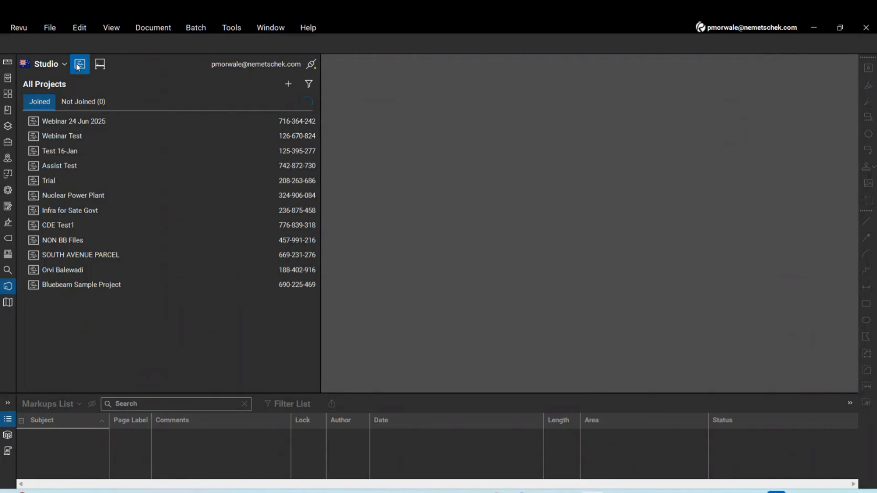
left_click(100, 65)
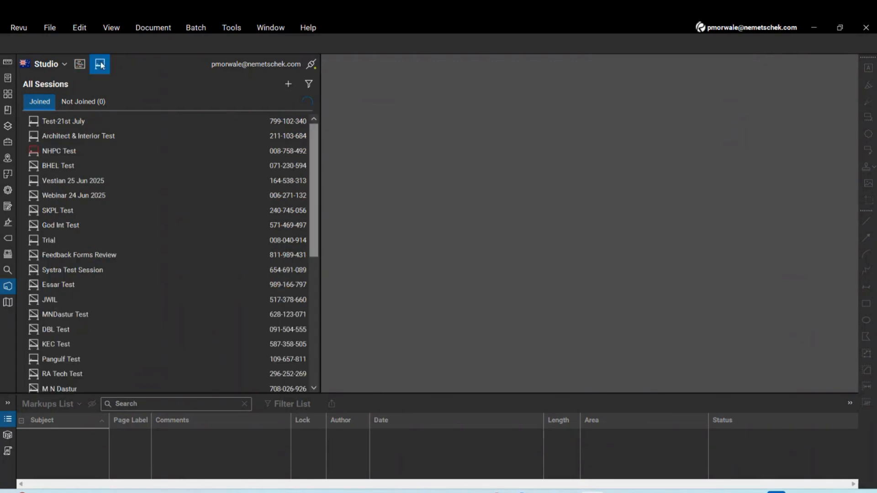
left_click_drag(320, 240, 235, 247)
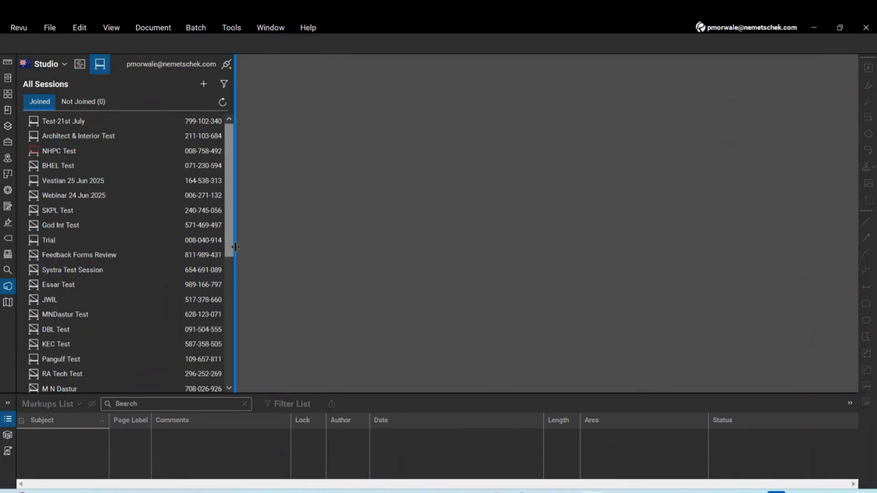
left_click(204, 84)
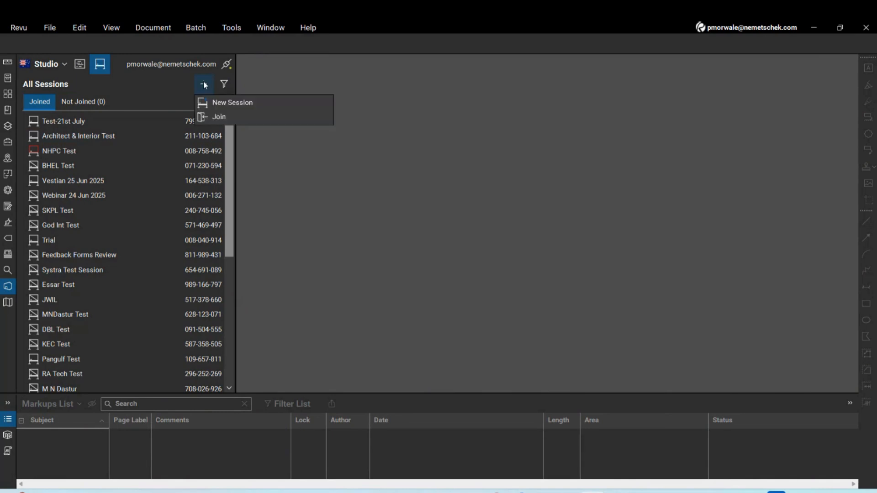
left_click(224, 108)
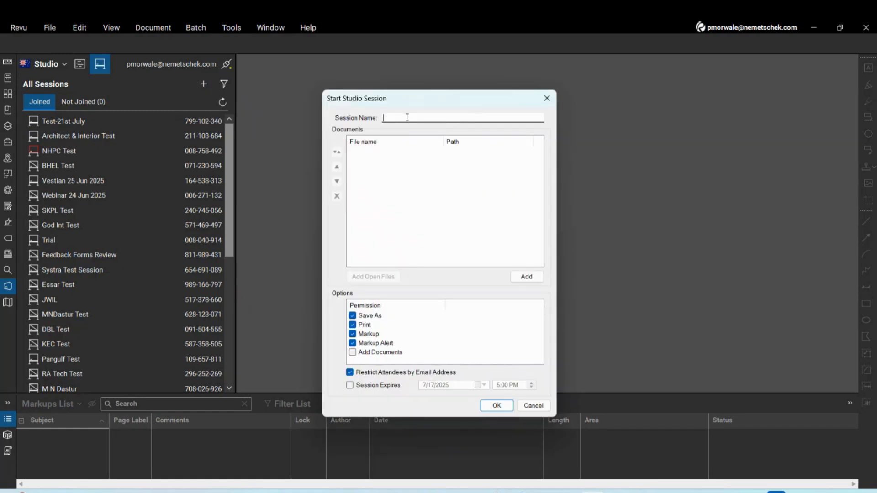
type("Webinar-ARchitect")
left_click(413, 118)
key("BackSpace")
type("r")
Add Markups.pdf from the 05 Studio Sessions folder as the session document
left_click(523, 280)
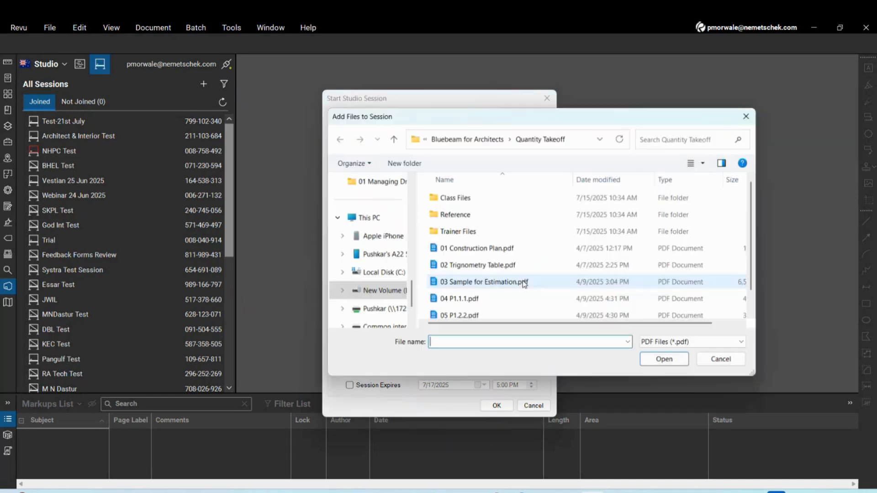
left_click(480, 143)
double_click(473, 243)
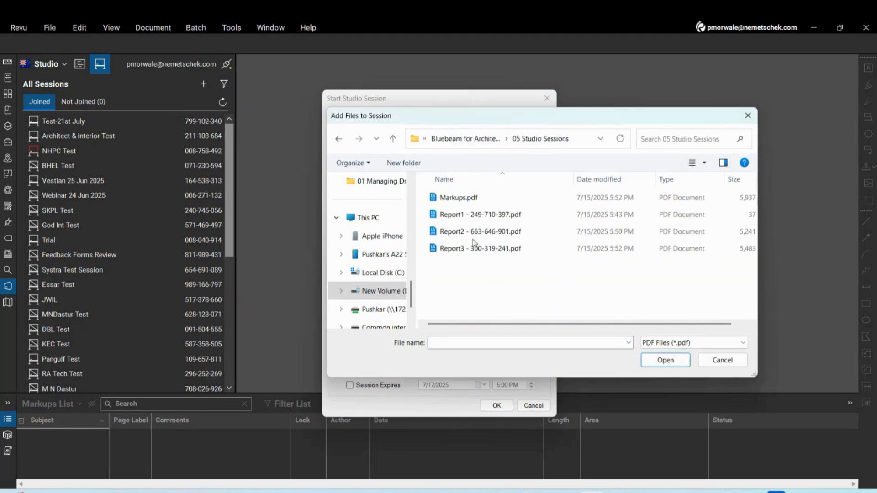
left_click(463, 202)
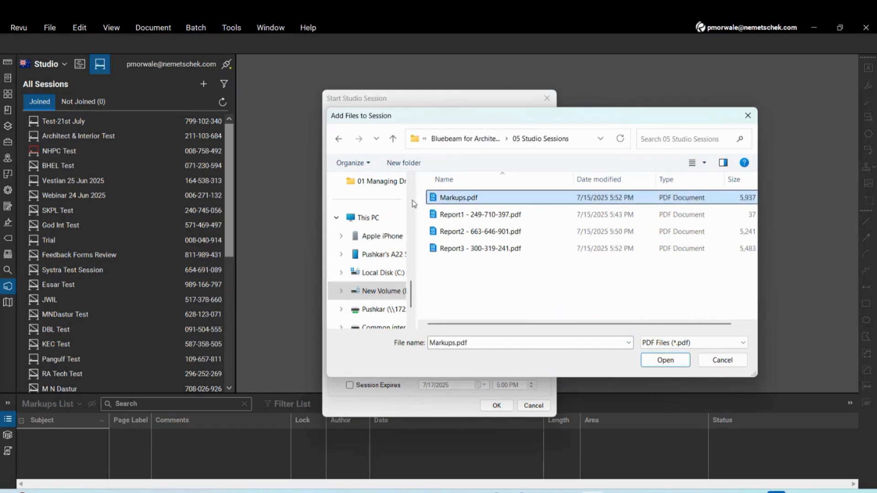
left_click(665, 361)
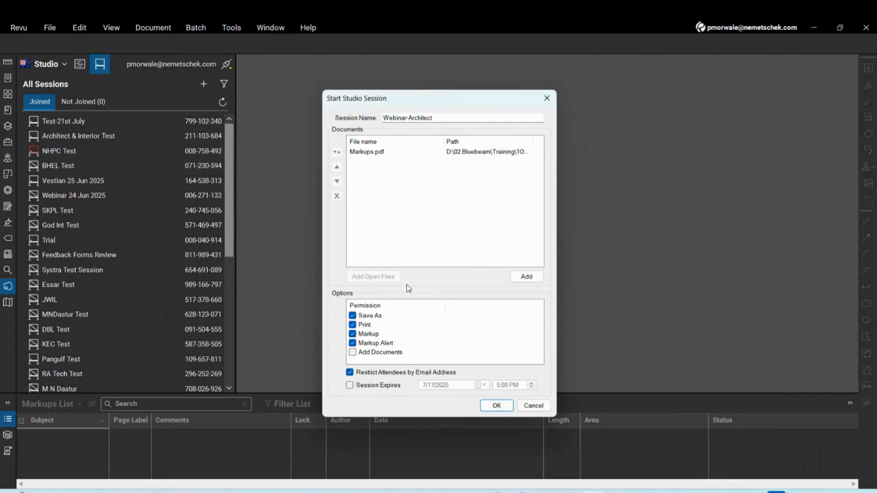
left_click(526, 277)
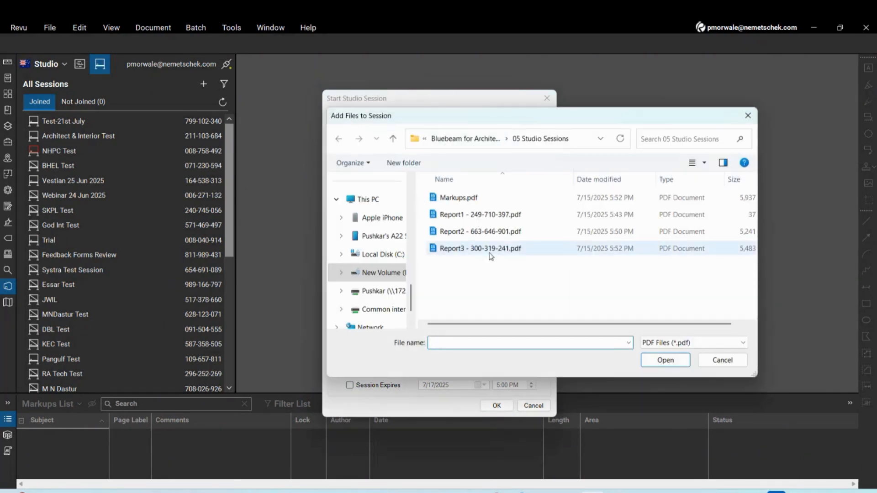
left_click(716, 361)
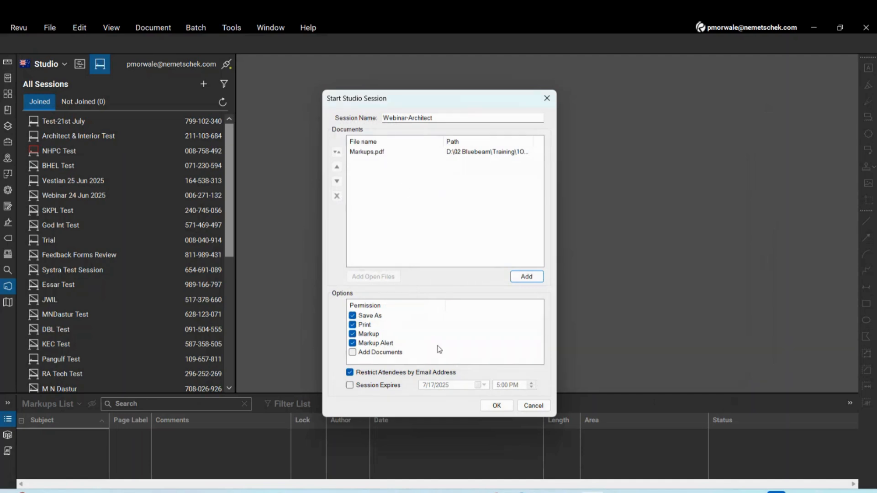
Allow attendees to add documents, set the session to expire July 21, and create it
left_click(352, 353)
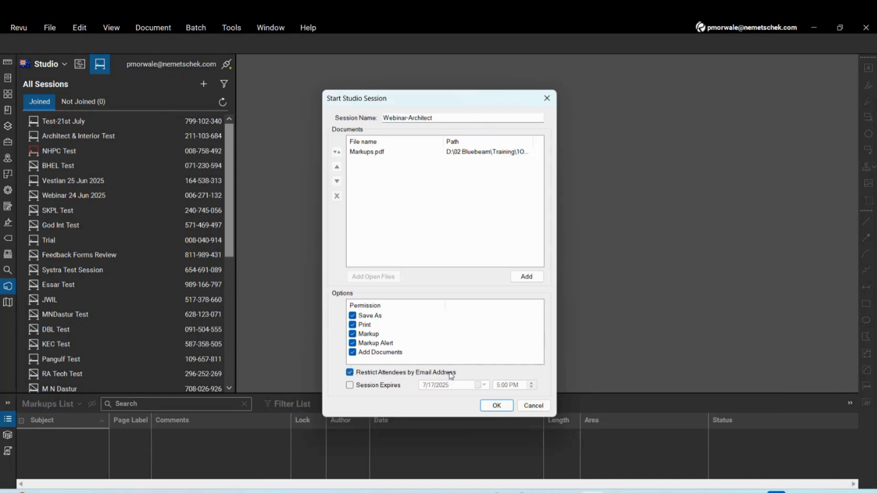
left_click(350, 386)
left_click(480, 385)
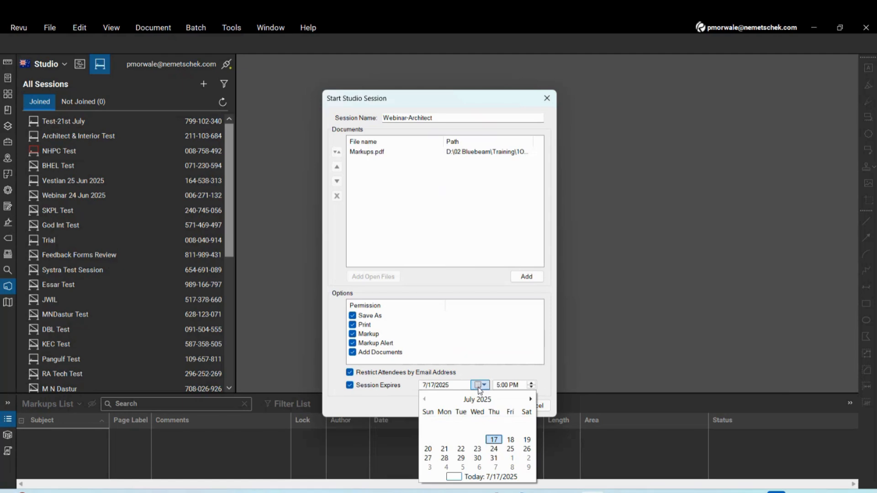
left_click(445, 449)
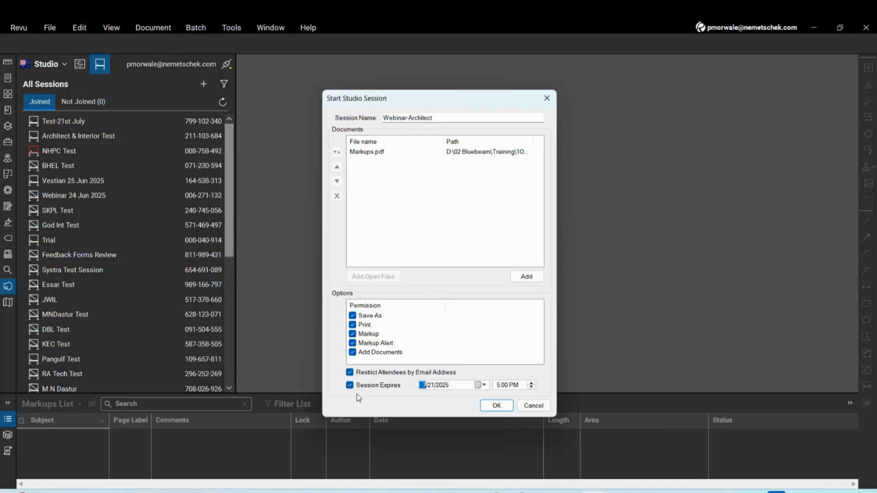
left_click(497, 406)
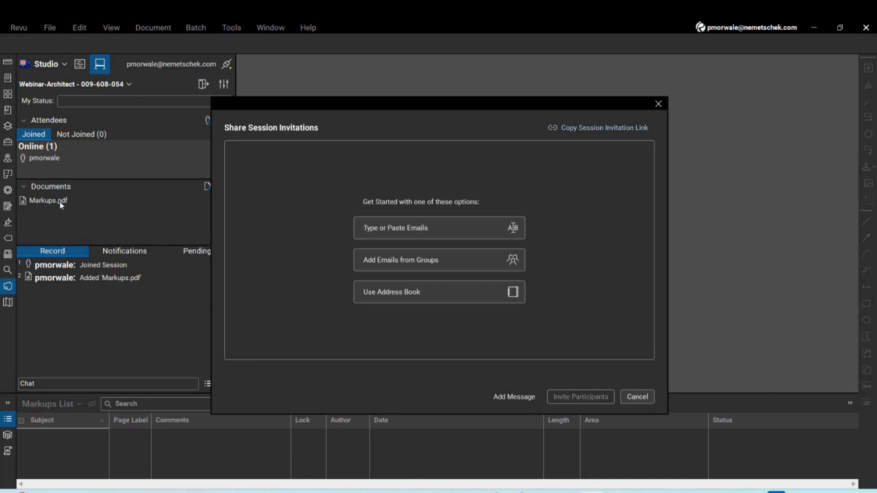
Enter the invitee's e-mail address manually and include it in the invitation
left_click(424, 235)
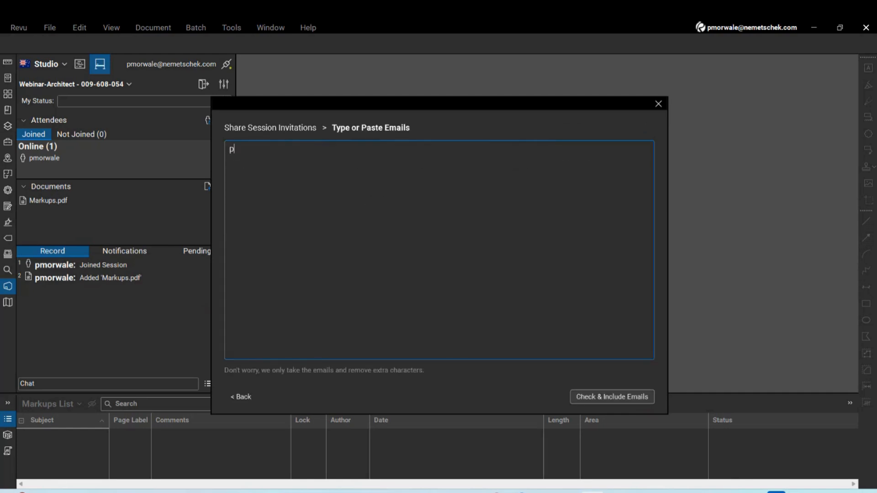
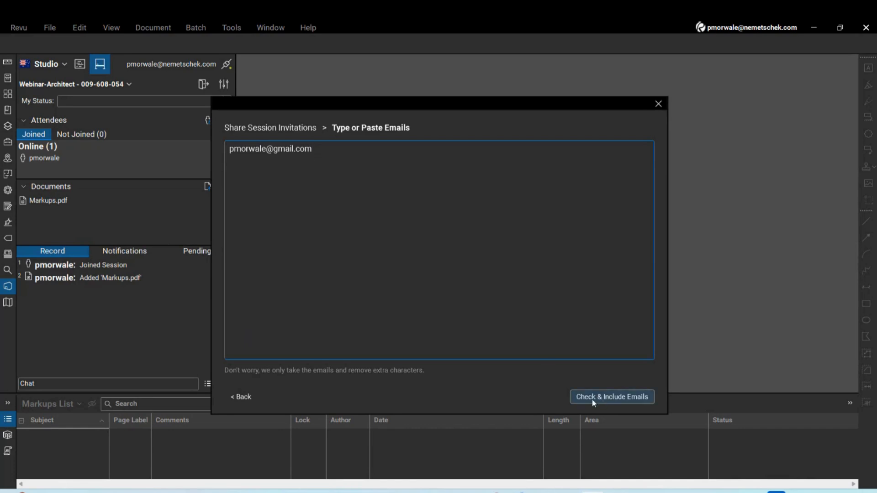
left_click(633, 398)
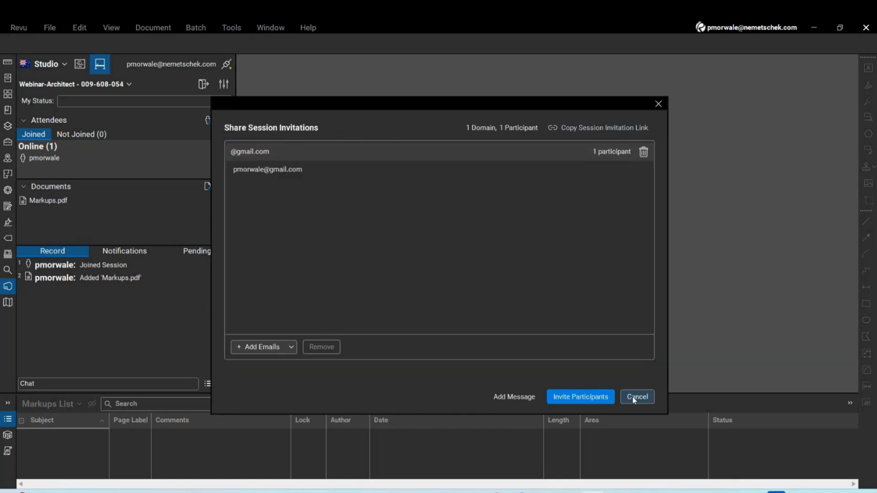
Attach the message 'Please review' and send the session invitation
left_click(515, 398)
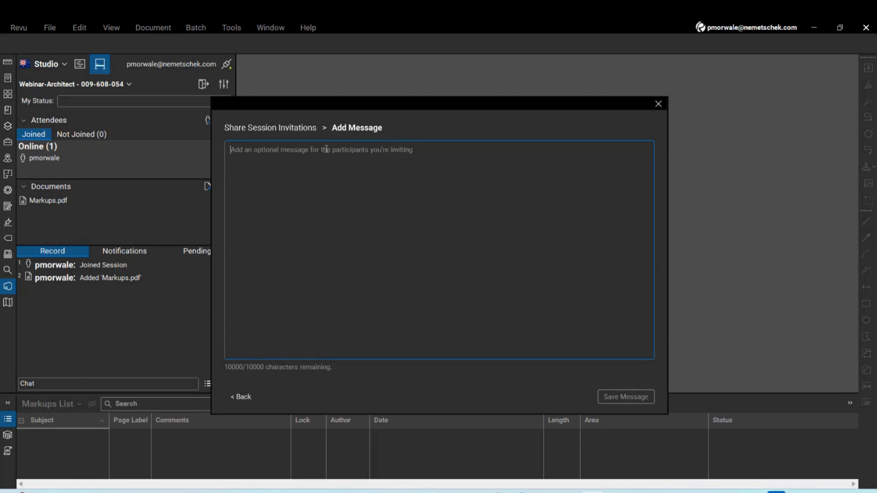
type("C")
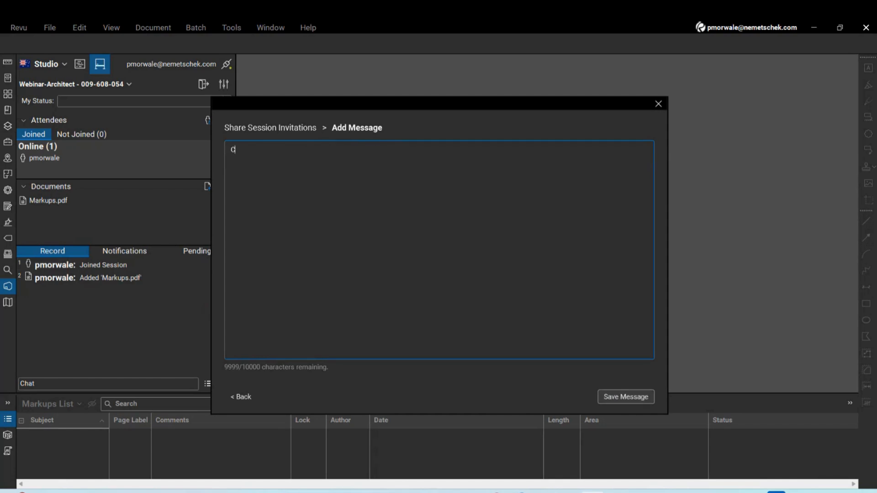
key("BackSpace")
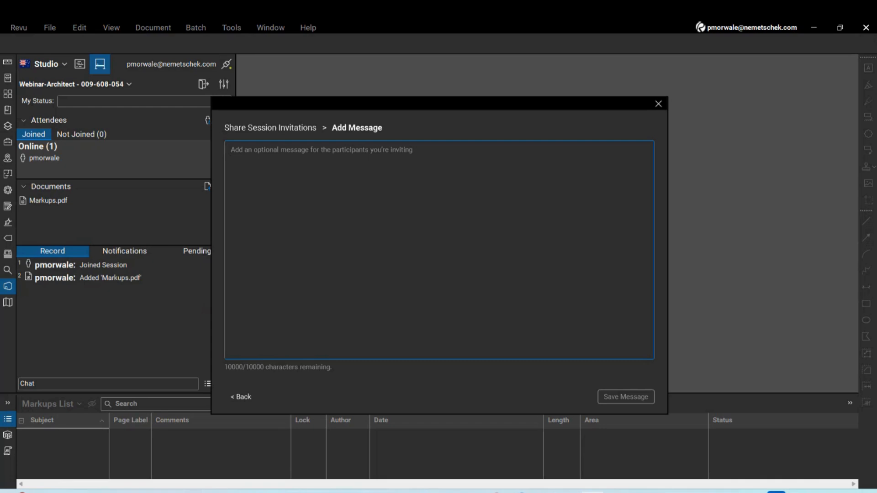
type("Plea")
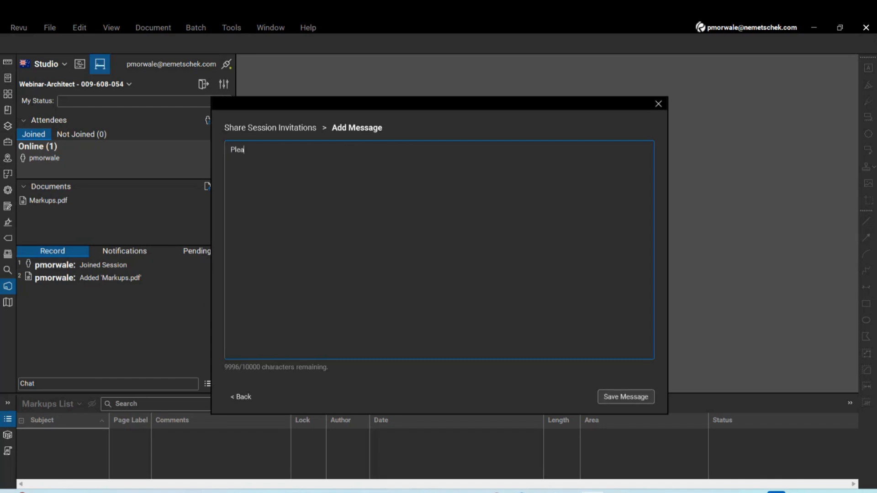
type("se review")
left_click(613, 397)
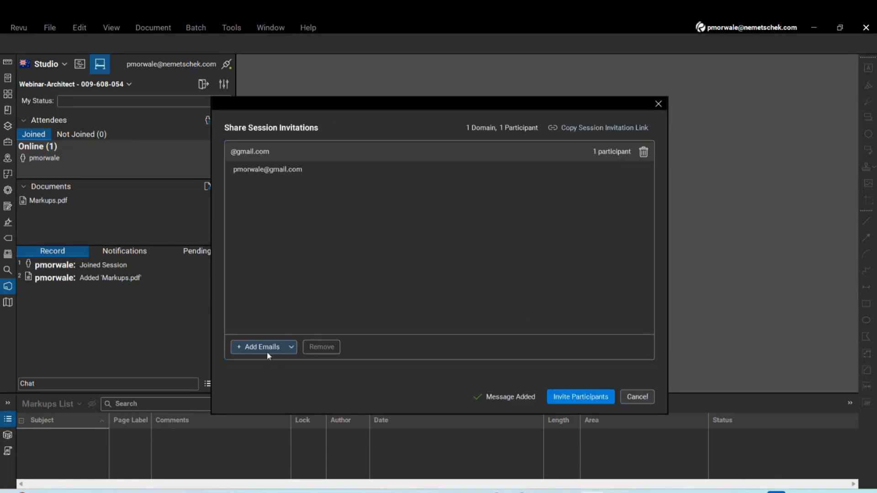
left_click(585, 396)
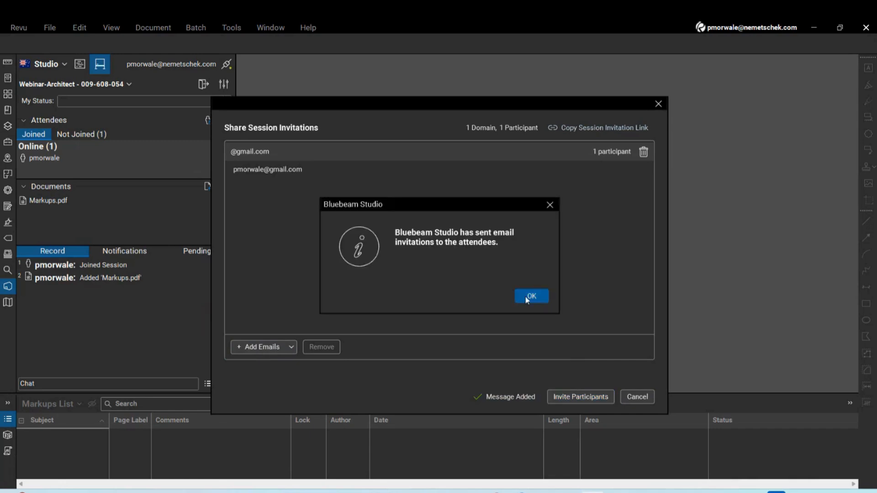
left_click(526, 298)
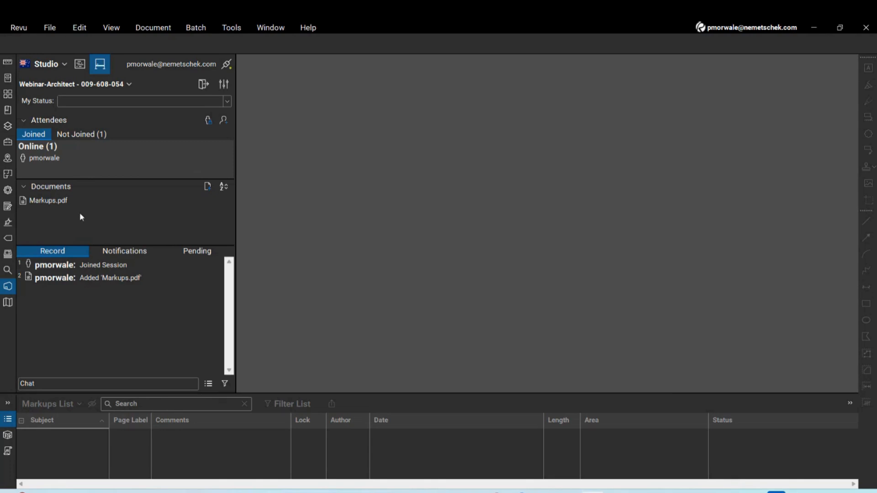
left_click(55, 203)
Open Markups.pdf and add a Cloud+ around grid bubble 03 commented 'Comment by Internal'
double_click(56, 207)
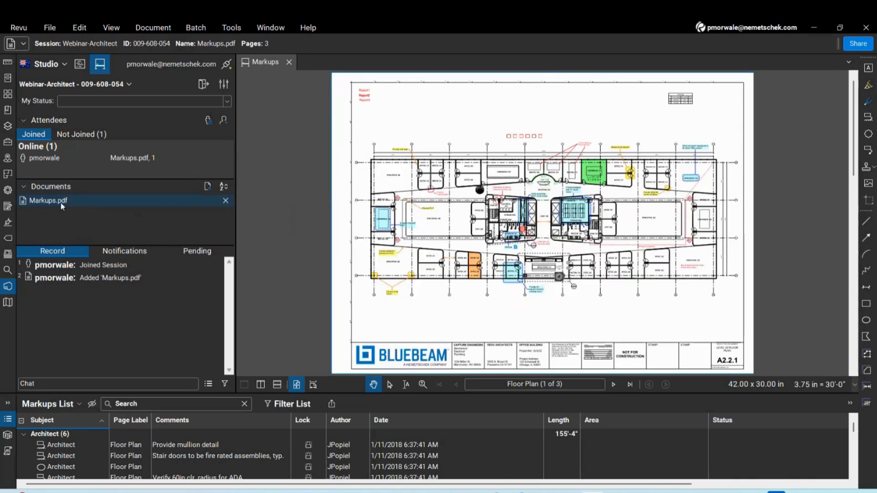
left_click(231, 28)
mouse_move(250, 43)
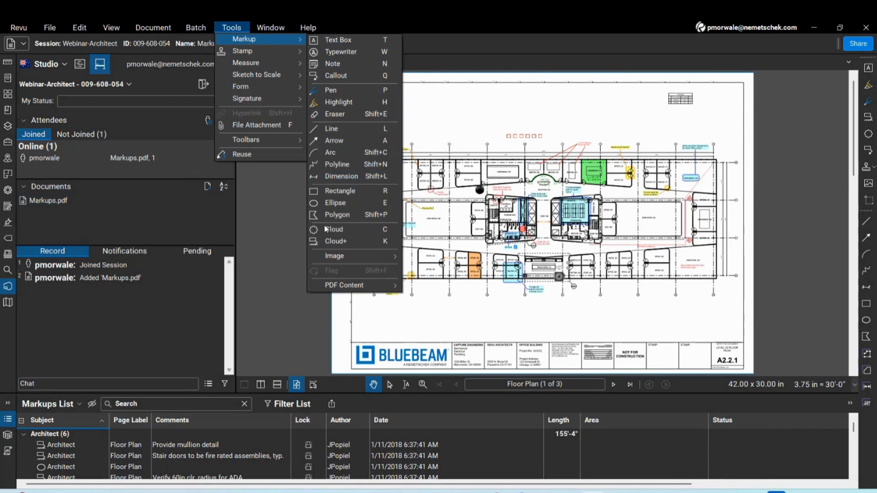
left_click(334, 244)
left_click_drag(444, 138, 455, 151)
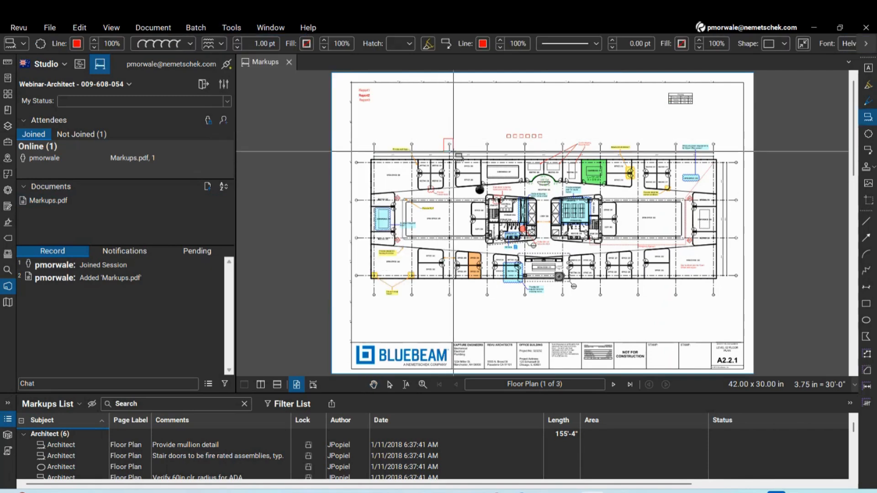
left_click(490, 172)
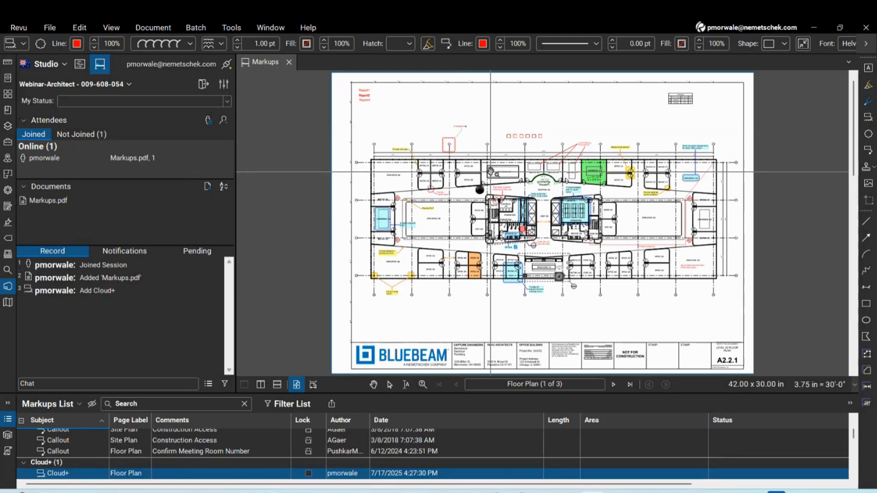
left_click(490, 168)
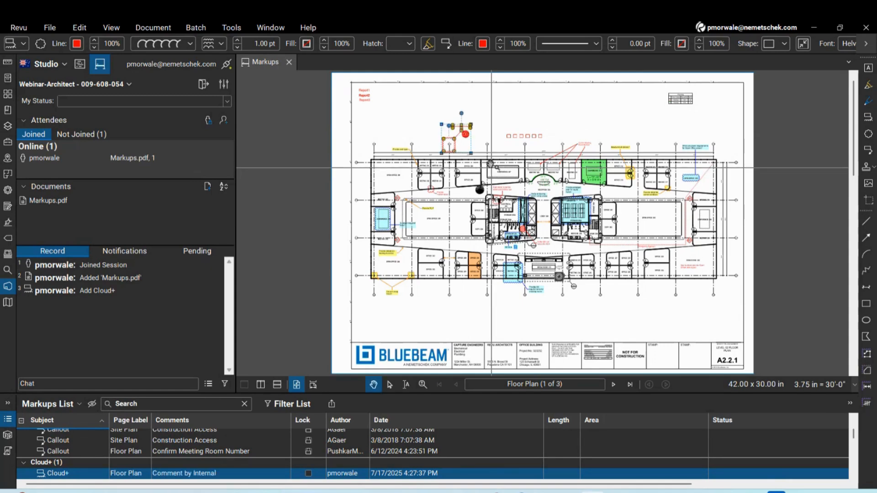
scroll(481, 123, "up", 5)
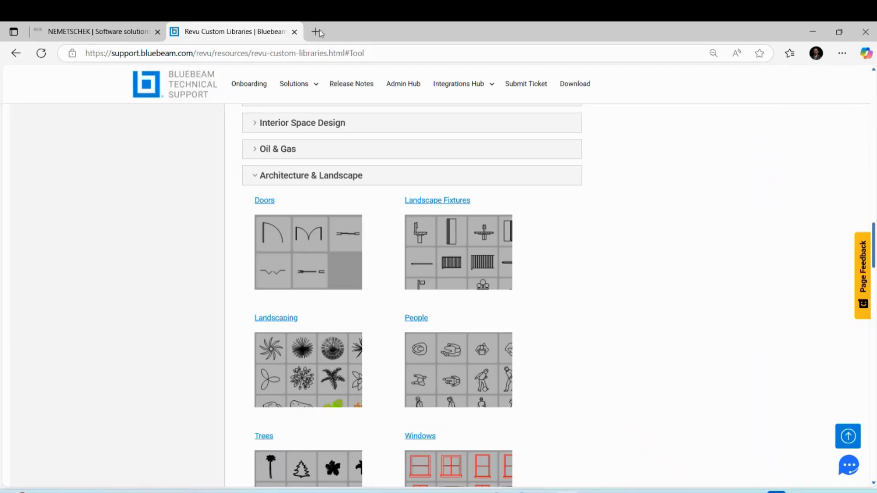
left_click(318, 30)
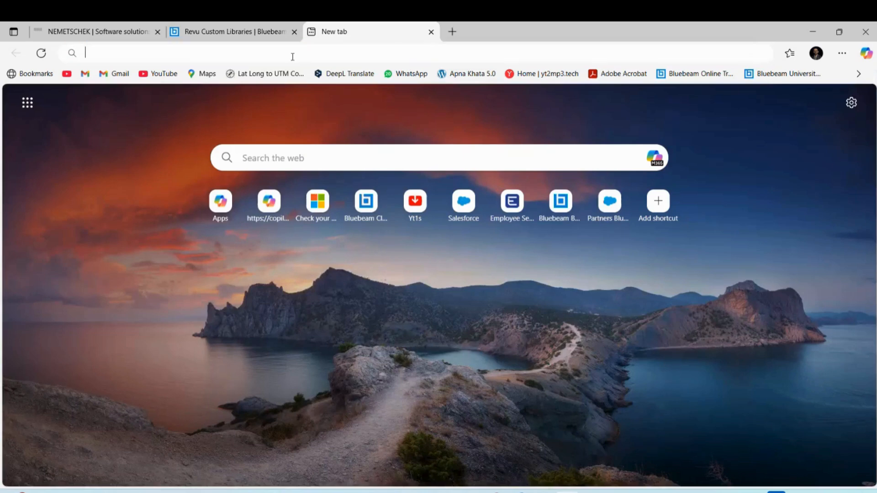
Go to app.bluebeam.com.au, sign in with the saved account, and list Studio Sessions
left_click(293, 57)
type("app.bluebeam.com.au")
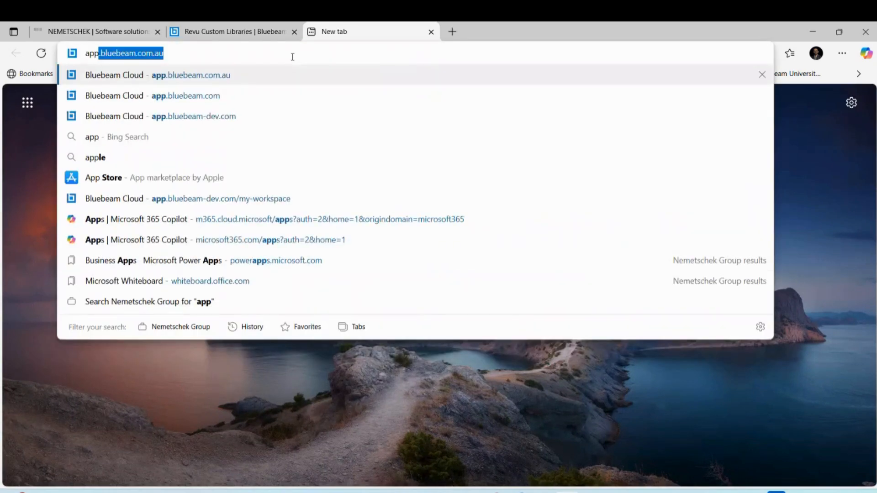
key("Return")
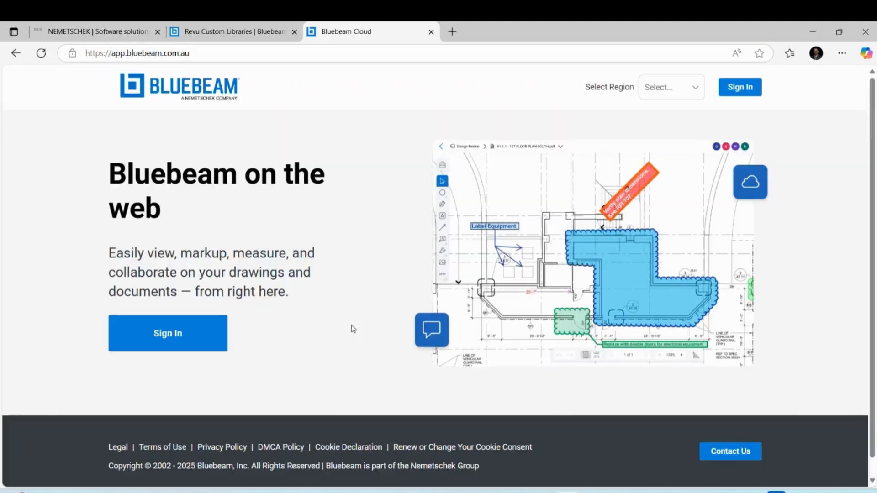
left_click(196, 338)
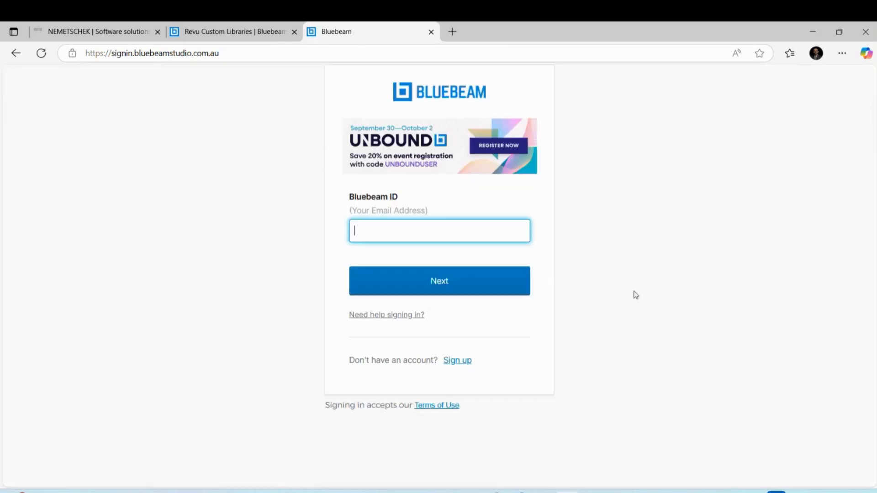
left_click(396, 229)
left_click(402, 304)
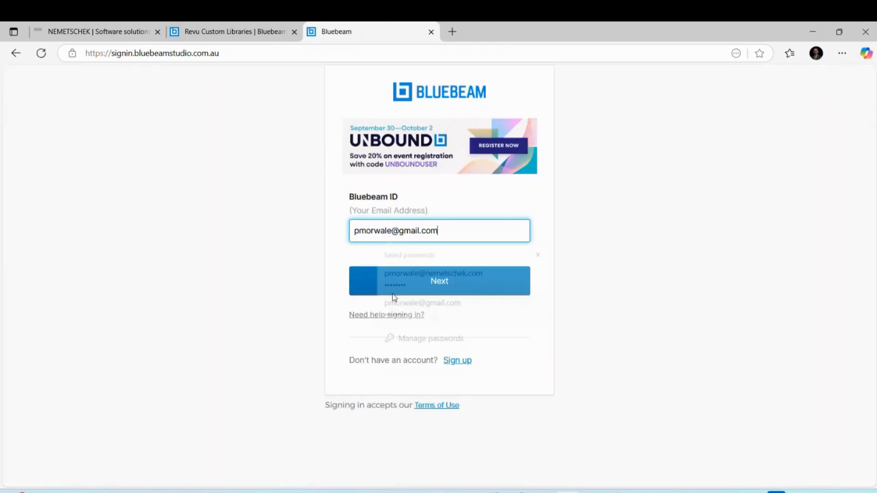
left_click(413, 292)
left_click(446, 327)
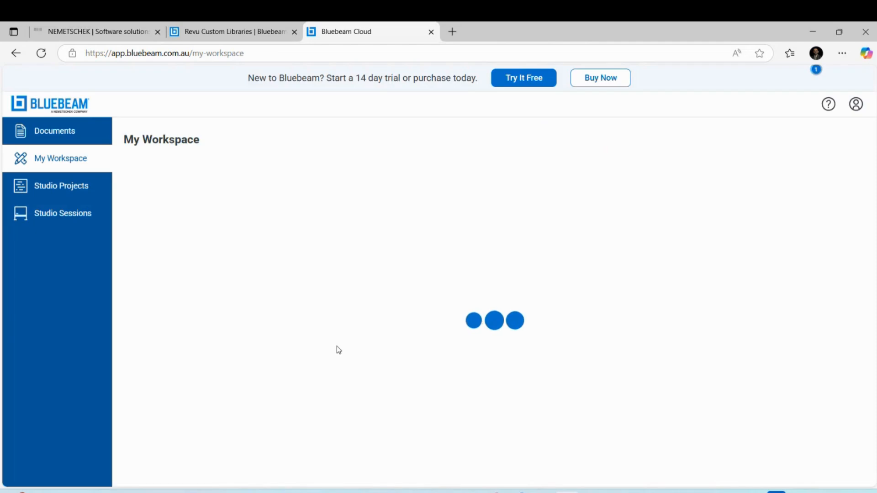
left_click(53, 215)
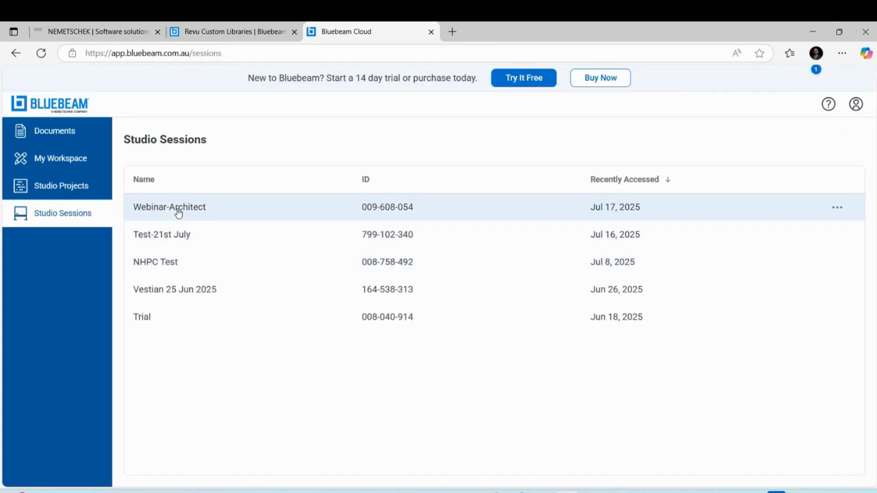
Join Webinar-Architect and confirm its document list holds Markups.pdf
left_click(169, 208)
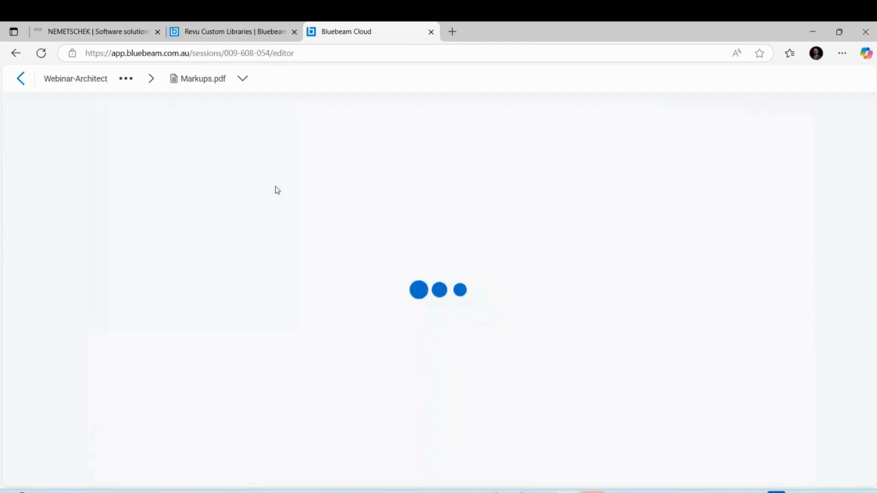
left_click(204, 86)
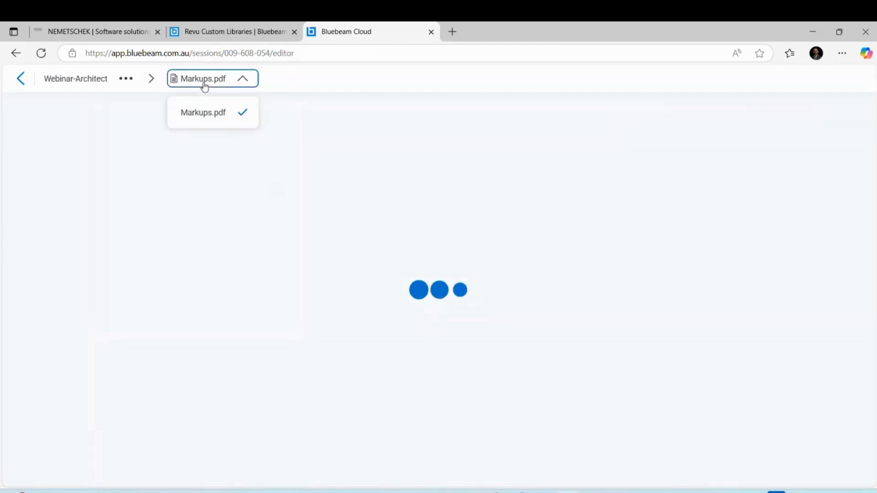
left_click(213, 221)
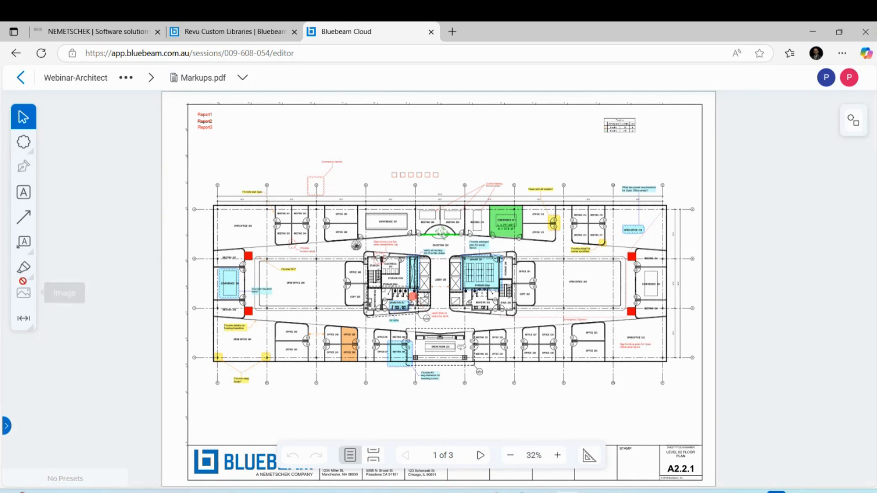
Draw a first Cloud+ above the floor plan, then return to page 1
left_click(30, 253)
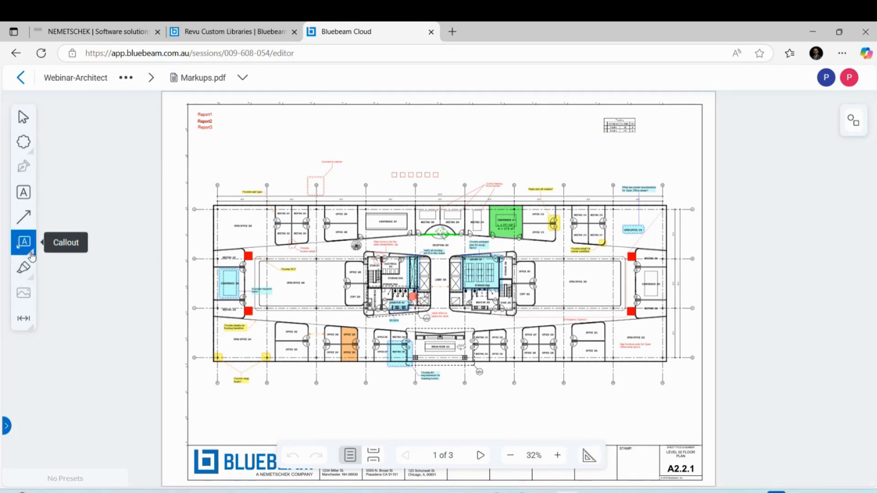
left_click(31, 254)
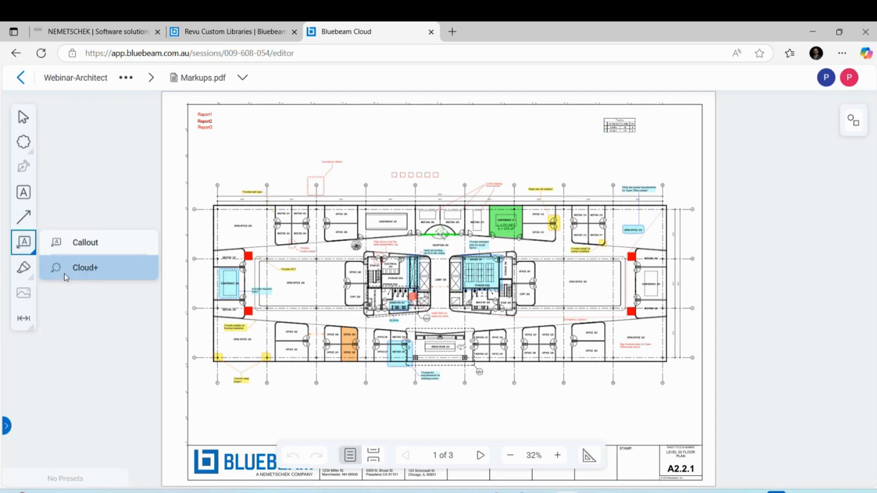
left_click(66, 277)
left_click_drag(358, 176, 373, 189)
left_click(380, 163)
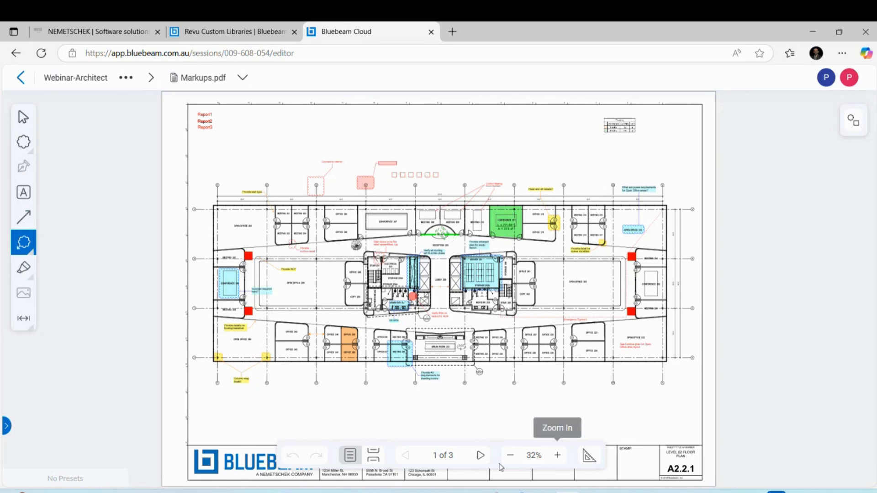
double_click(481, 456)
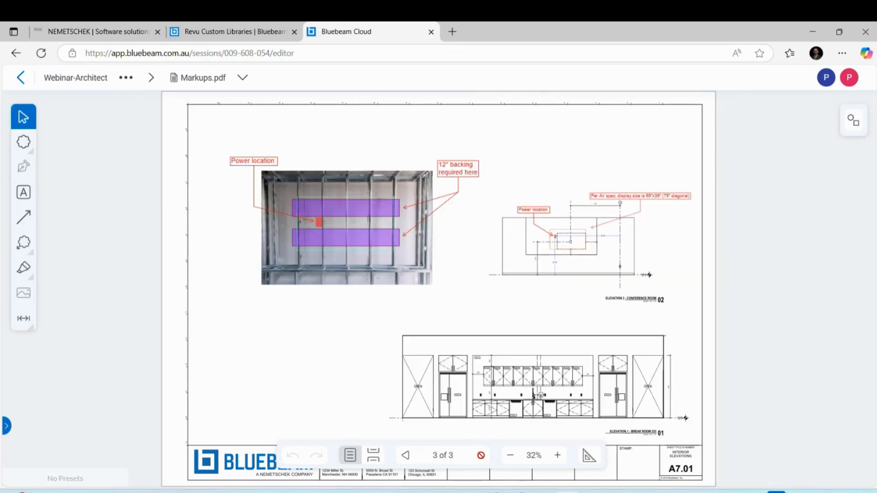
left_click(405, 455)
left_click(405, 455)
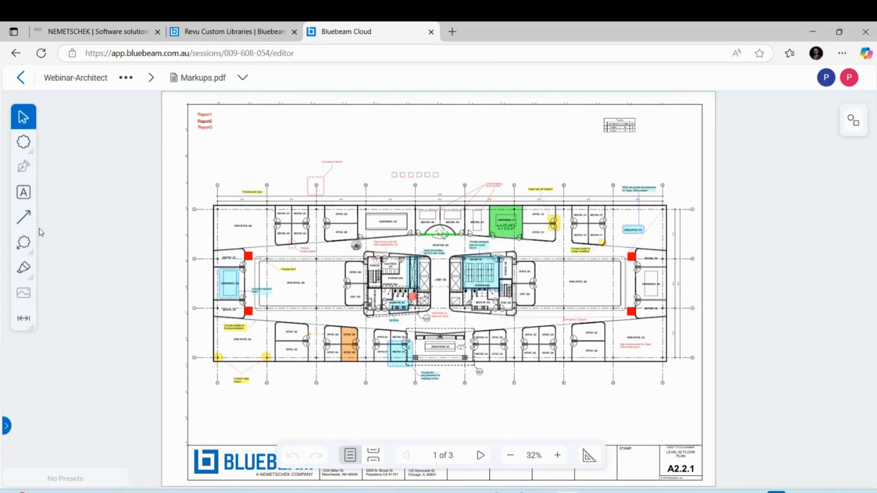
Draw a Cloud+ left of the small squares commented 'Comment by Exte' and select it
left_click(34, 254)
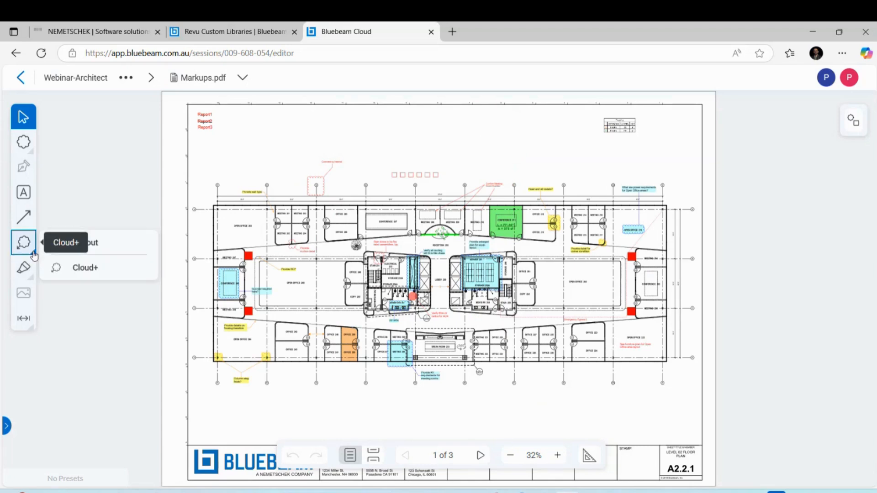
left_click(79, 267)
left_click_drag(355, 177, 377, 191)
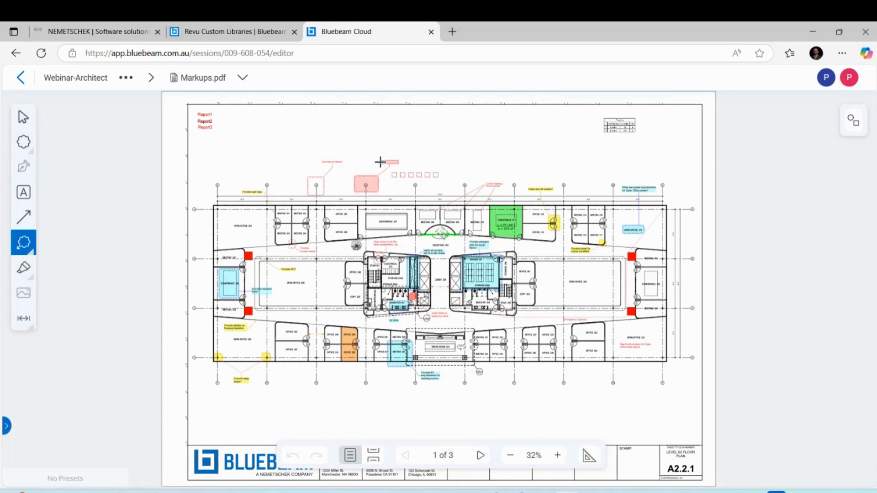
left_click(381, 163)
type("Comment by Exte")
key("Escape")
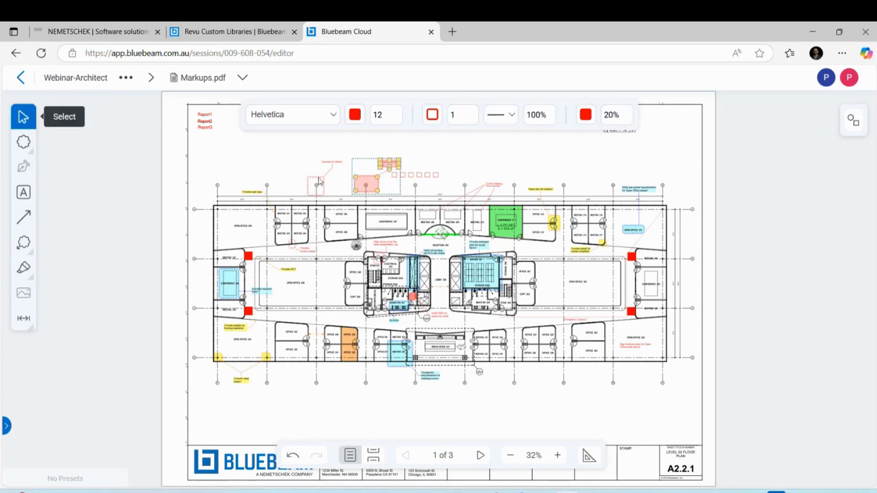
left_click(319, 181)
left_click(367, 185)
Back in Revu, verify the external cloud in the enlarged Markups List and choose Finish Session
mouse_move(592, 491)
left_click(590, 416)
scroll(530, 149, "up", 3)
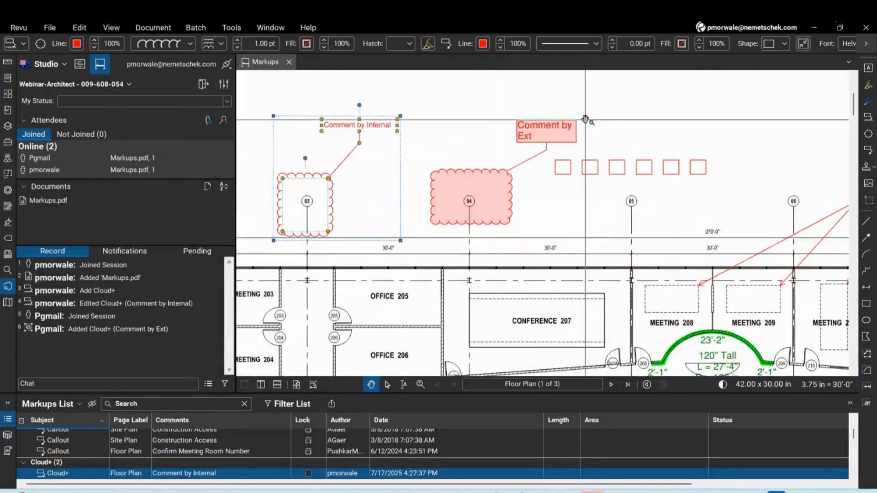
scroll(585, 120, "down", 2)
scroll(514, 163, "up", 4)
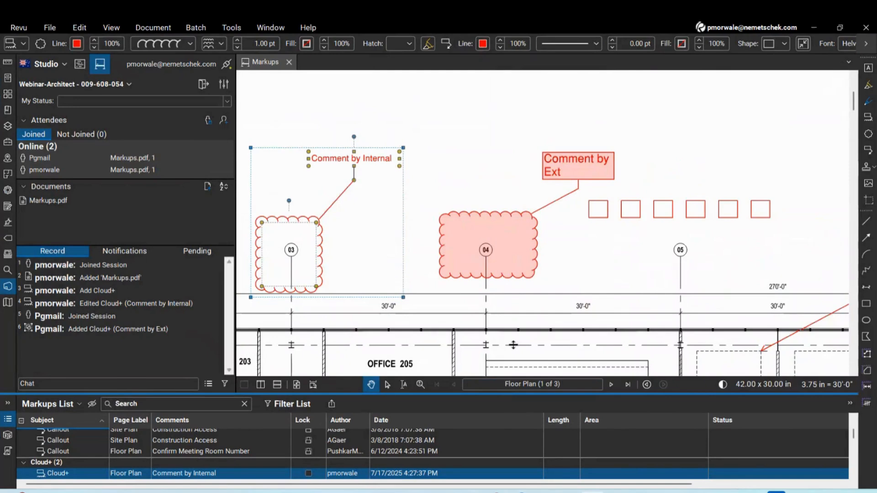
mouse_move(513, 345)
left_mouse_down()
mouse_move(515, 310)
mouse_move(518, 348)
left_mouse_up()
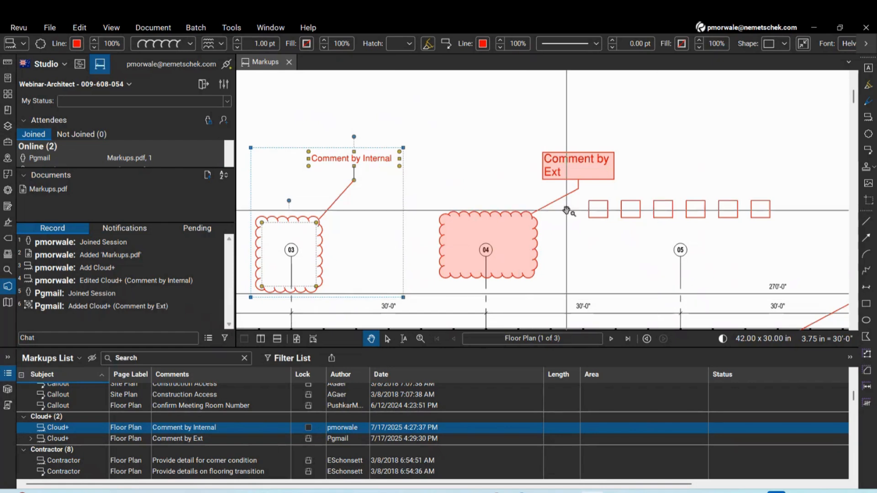
scroll(568, 215, "down", 2)
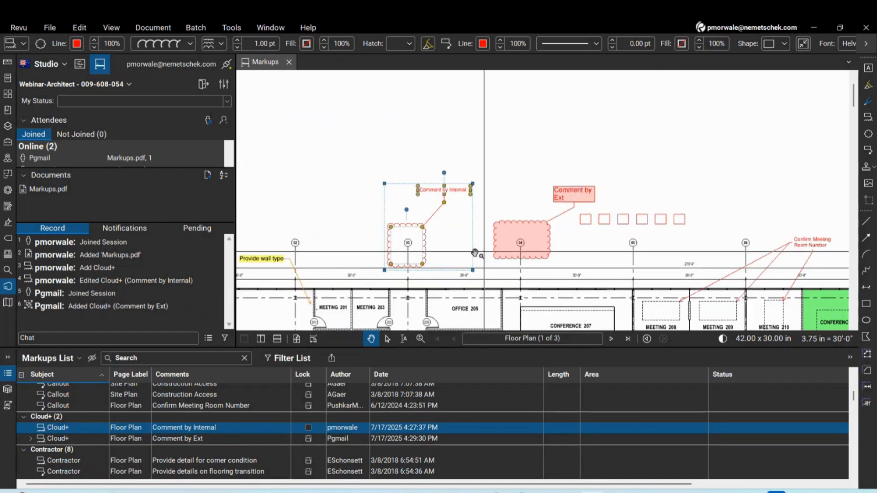
left_click(126, 84)
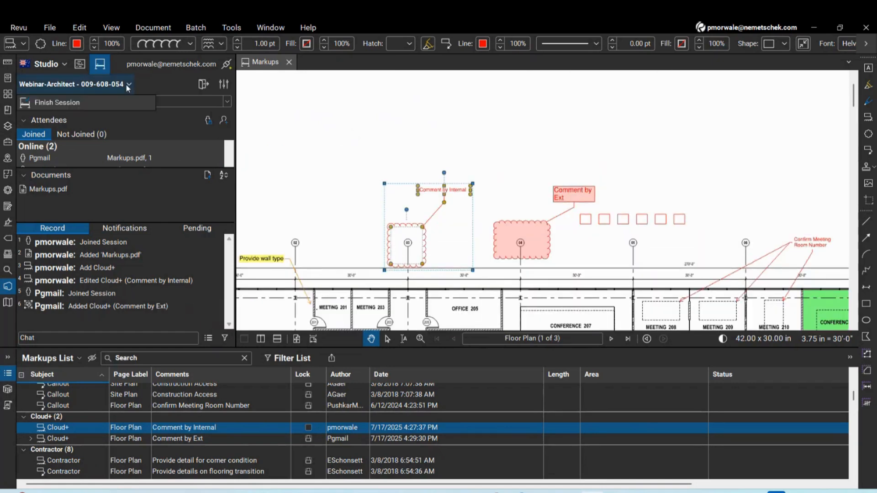
left_click(75, 102)
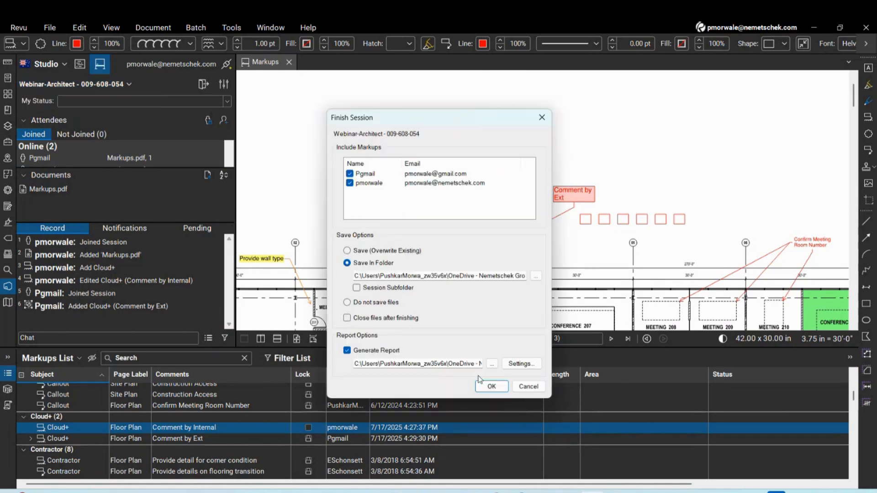
Open the report Settings in the Finish Session dialog
left_click(531, 367)
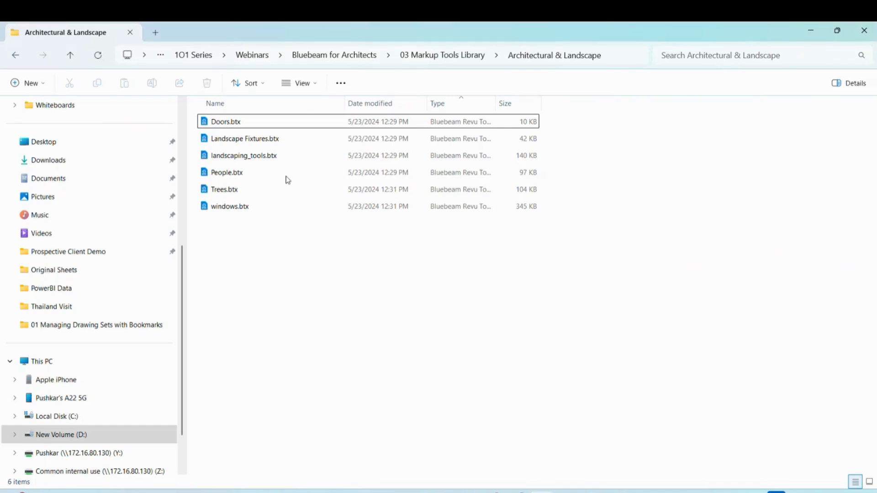
Navigate to Bluebeam for Architects > 05 Studio Sessions and open the Report1 PDF
left_click(424, 58)
left_click(366, 55)
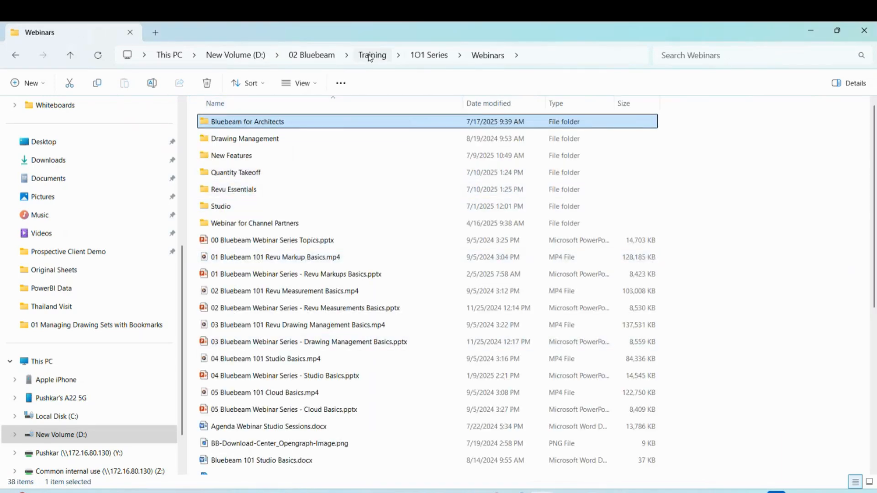
double_click(267, 121)
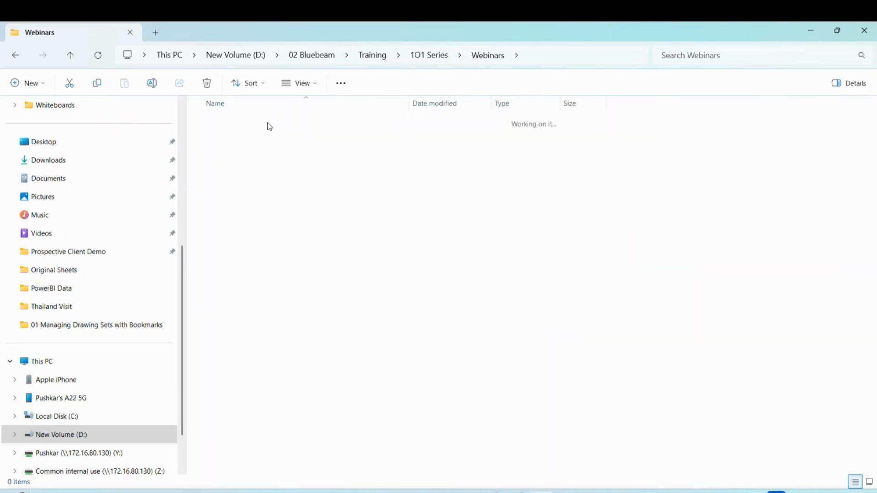
double_click(240, 189)
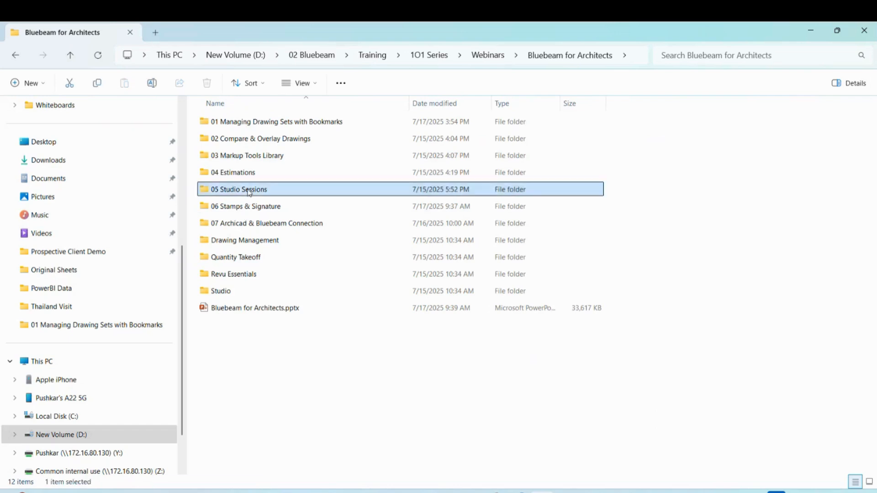
double_click(245, 140)
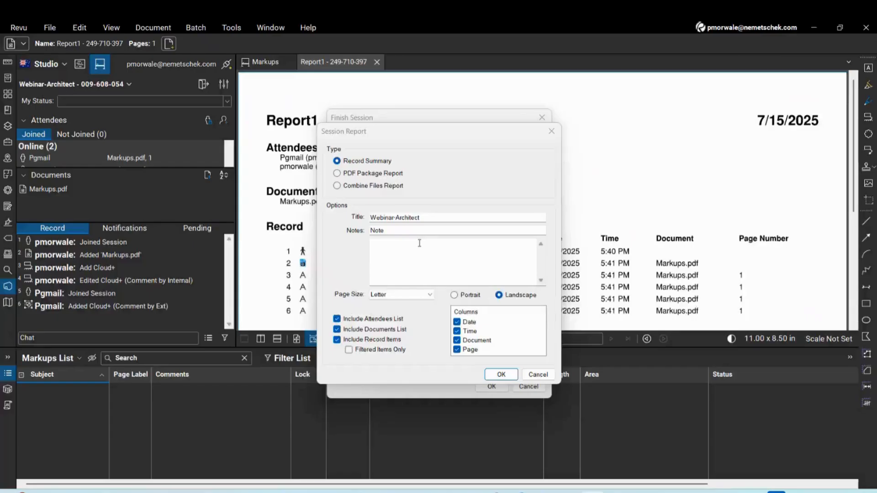
Dismiss the session report settings and cancel finishing the Studio Session
left_click(538, 377)
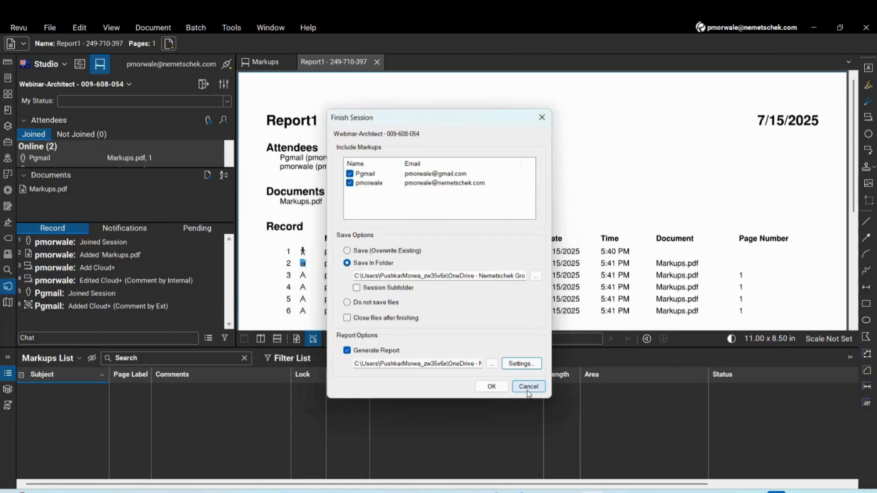
left_click(528, 388)
scroll(432, 219, "down", 5)
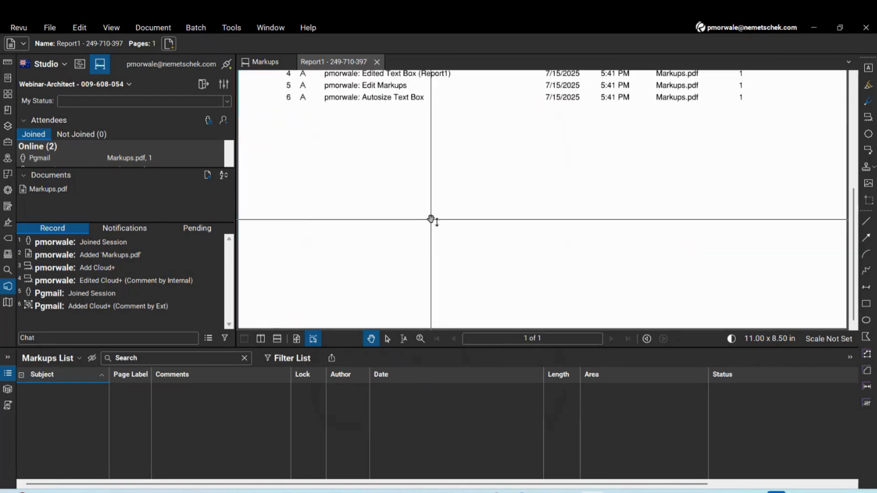
scroll(462, 249, "up", 5)
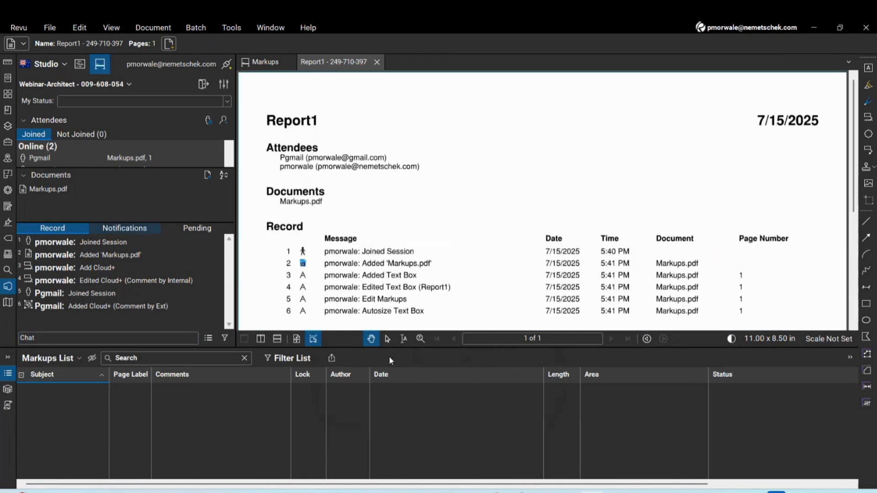
Open the Report2 package's report and Documents > Markups.pdf, then close them and Report1
left_click(542, 492)
double_click(249, 156)
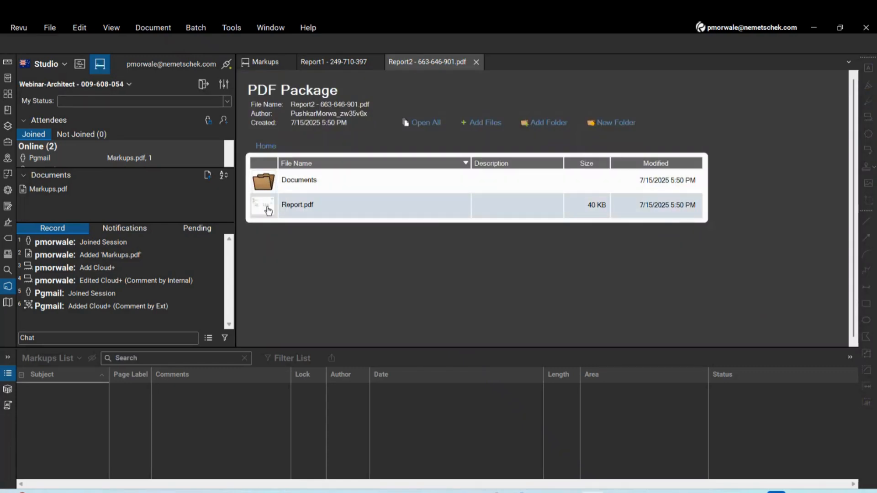
double_click(268, 206)
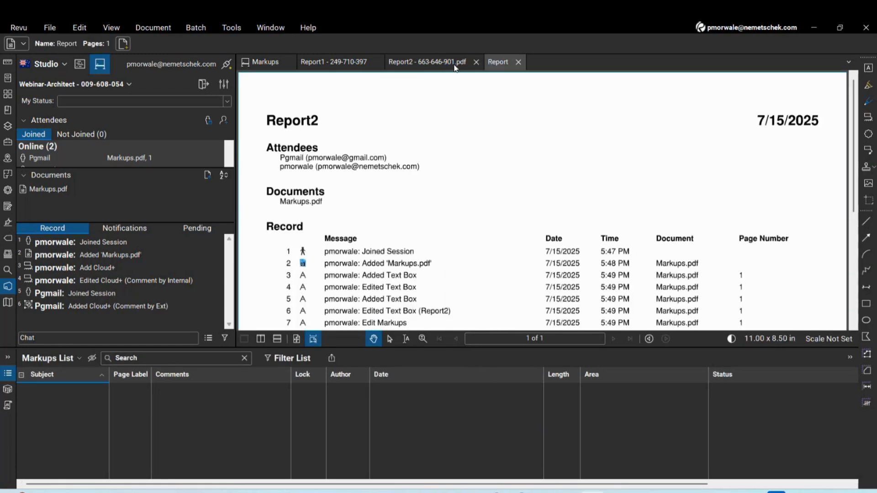
left_click(454, 66)
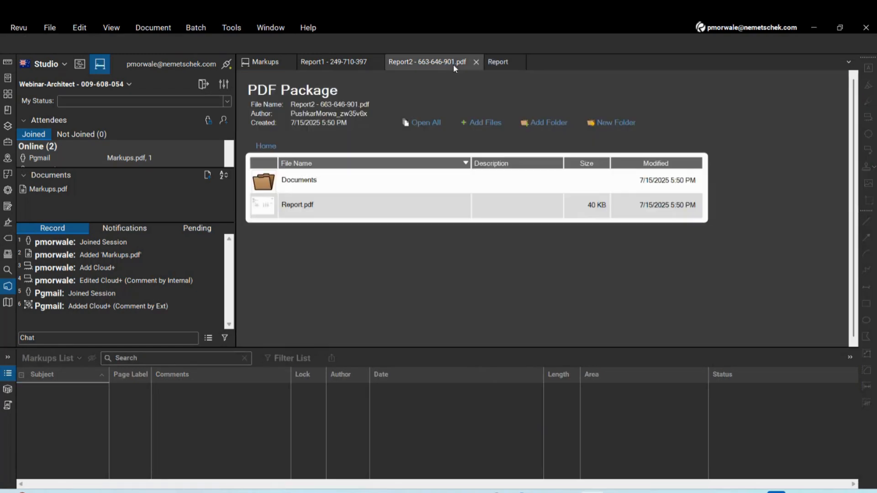
double_click(268, 182)
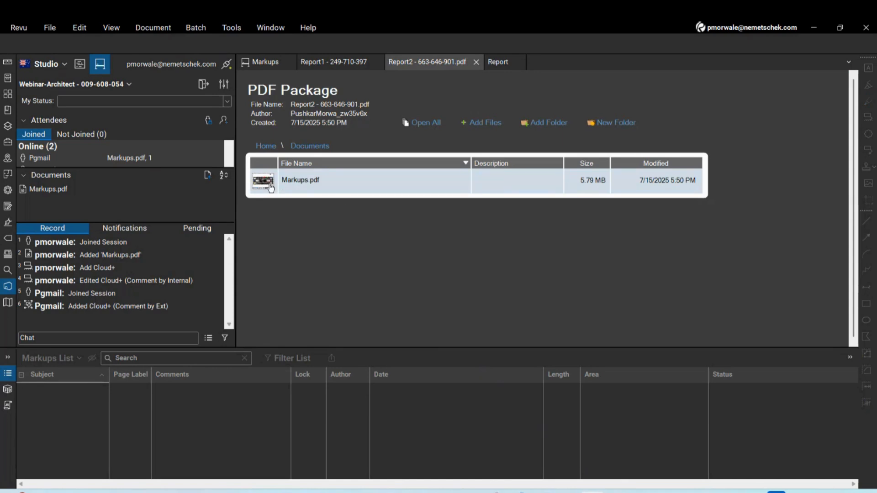
double_click(269, 182)
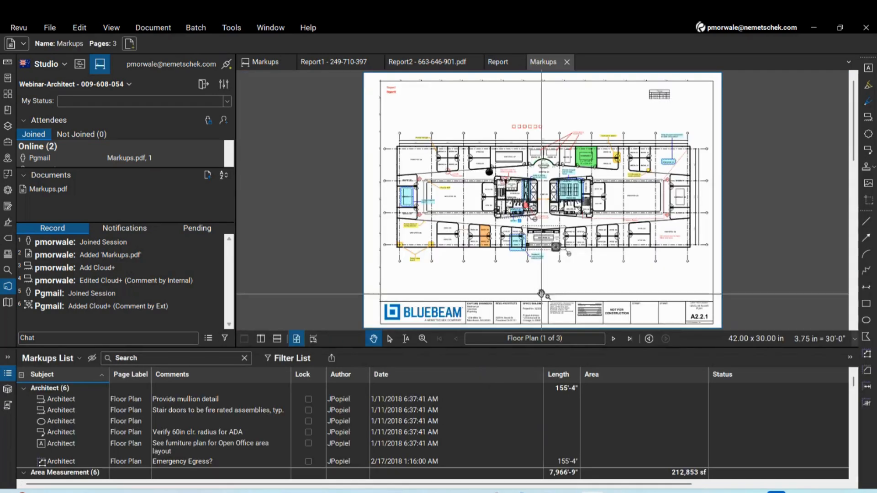
left_click(567, 62)
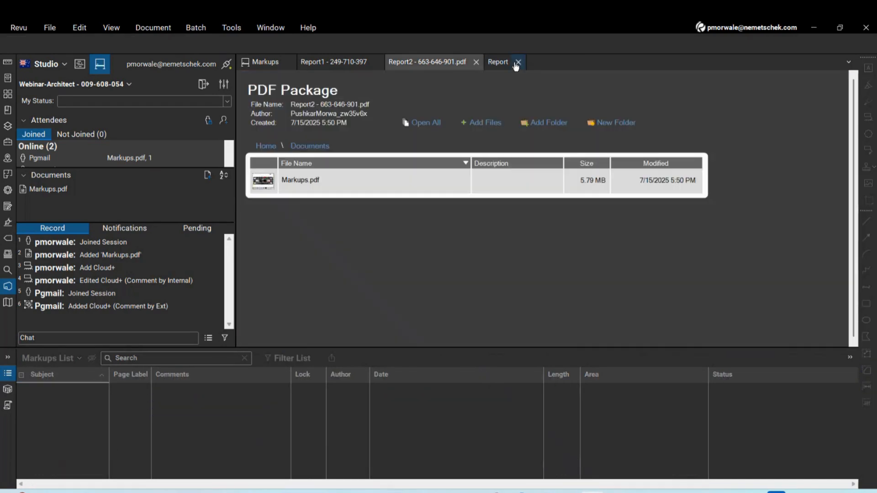
left_click(518, 62)
left_click(476, 61)
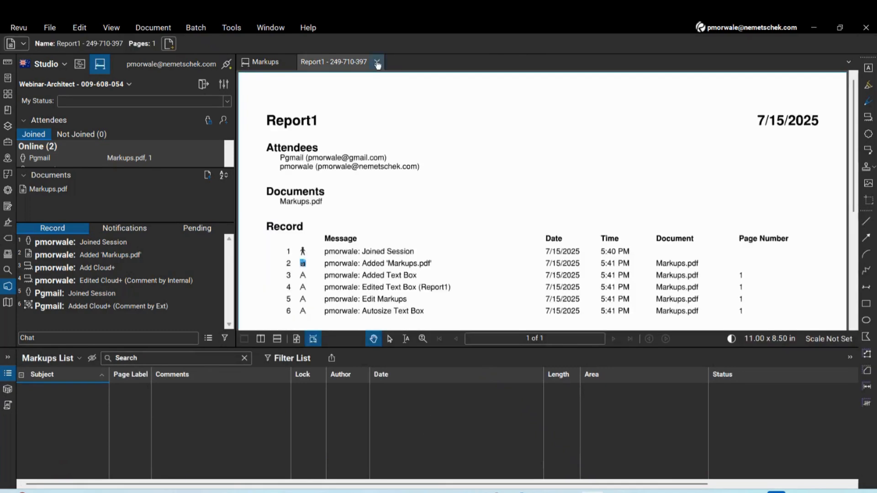
left_click(376, 62)
Open Report3, page through Floor Plan, Site Plan and interior elevations, then close it
left_click(543, 492)
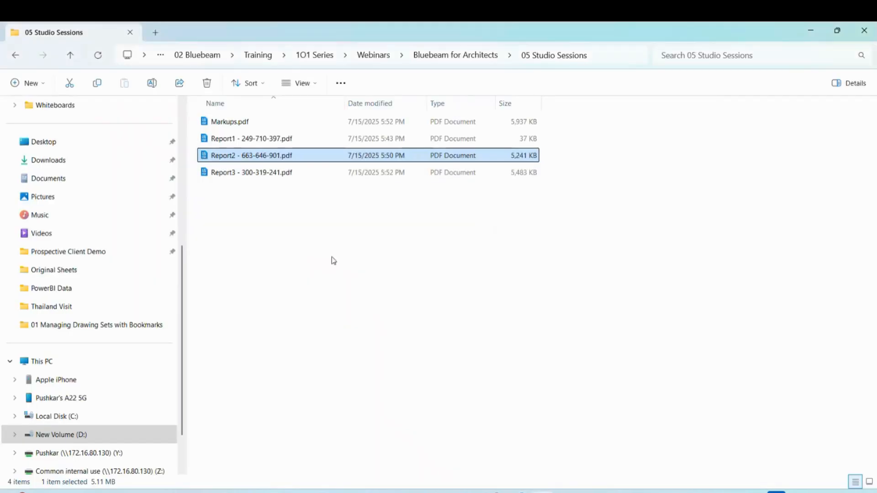
left_click(332, 259)
double_click(248, 171)
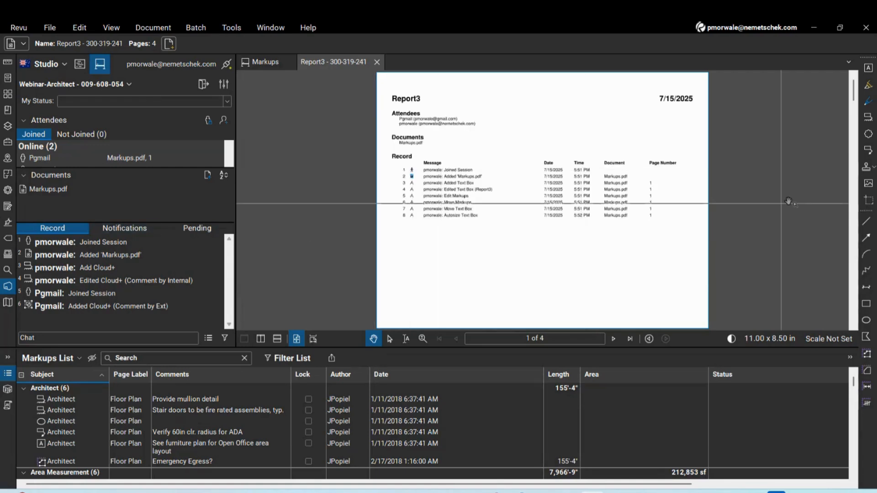
left_click(853, 203)
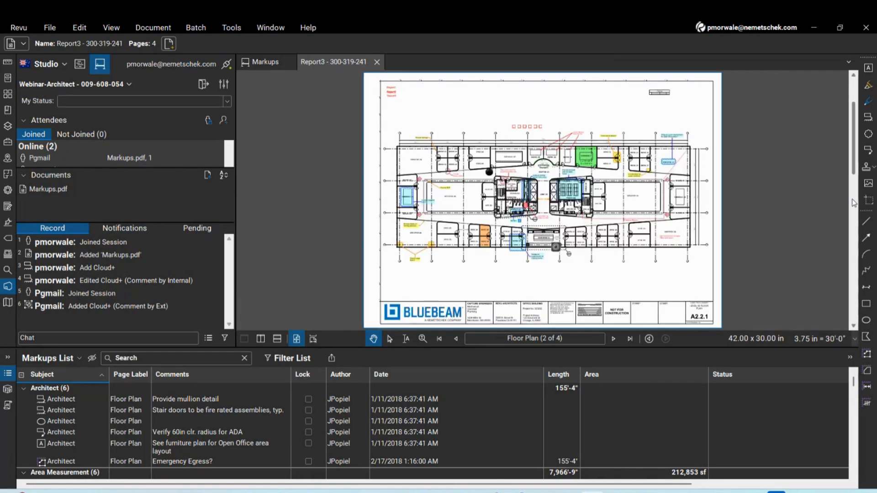
left_click(853, 203)
left_click(856, 296)
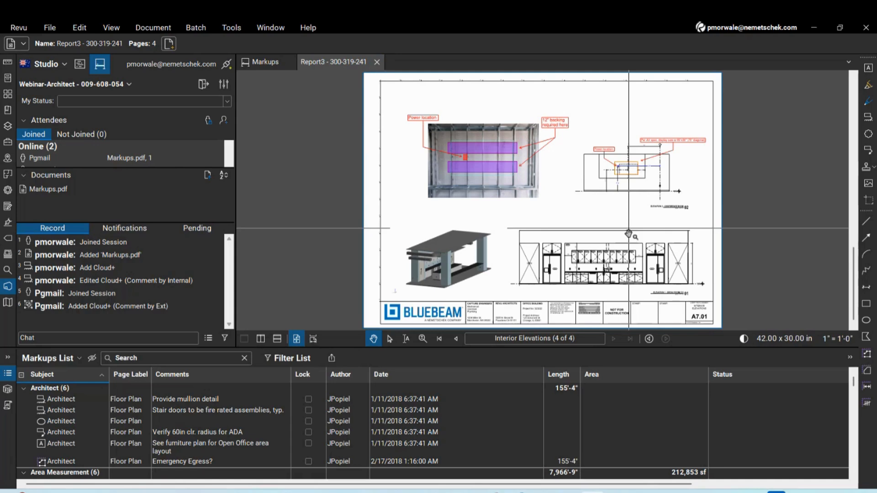
left_click(853, 96)
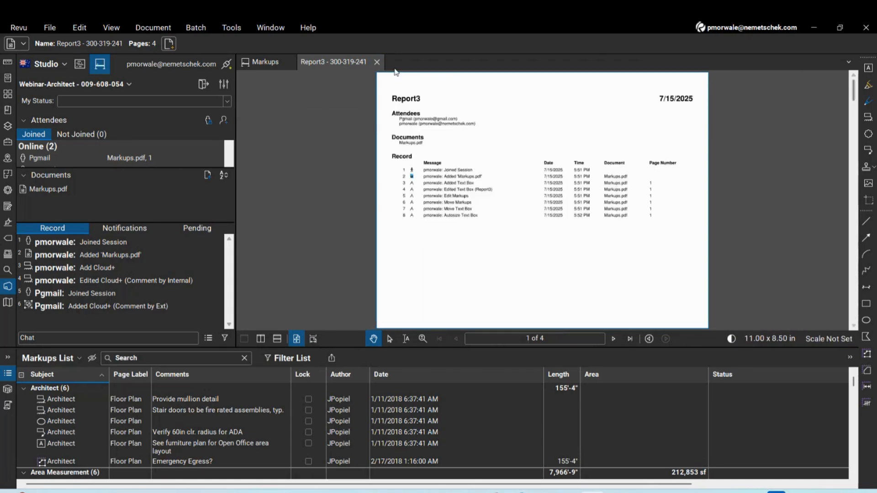
left_click(377, 62)
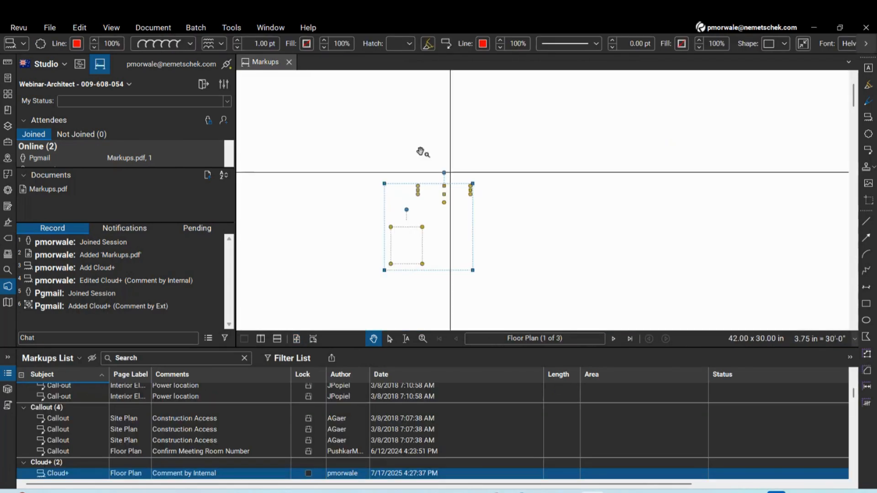
Close Markups and open Airport Project_DCC - Copy.pdf from the 06 Stamps & Signature folder
left_click(289, 62)
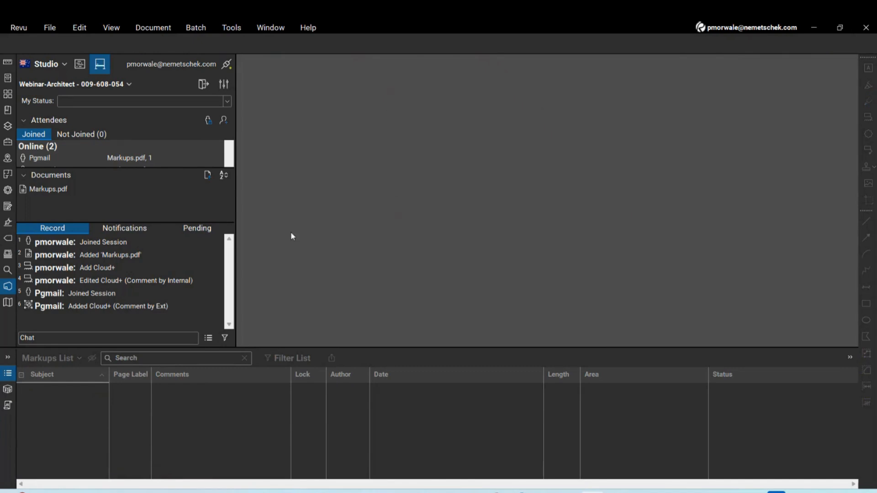
left_click(47, 32)
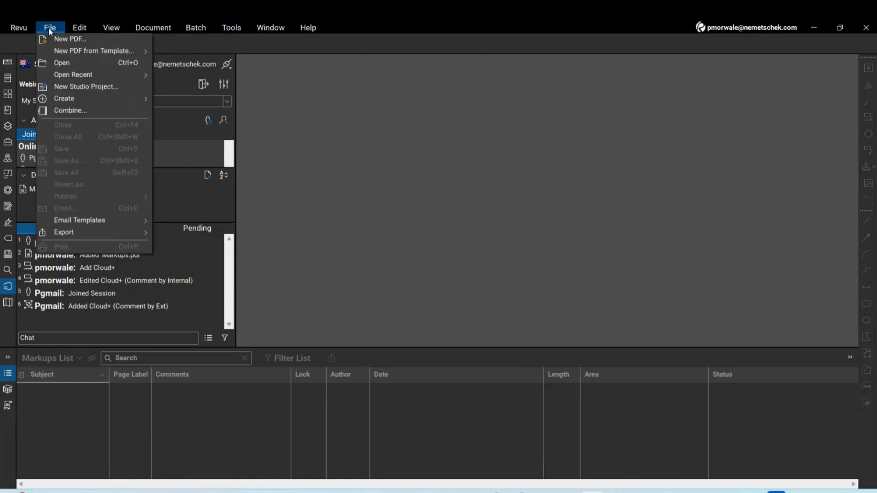
left_click(66, 63)
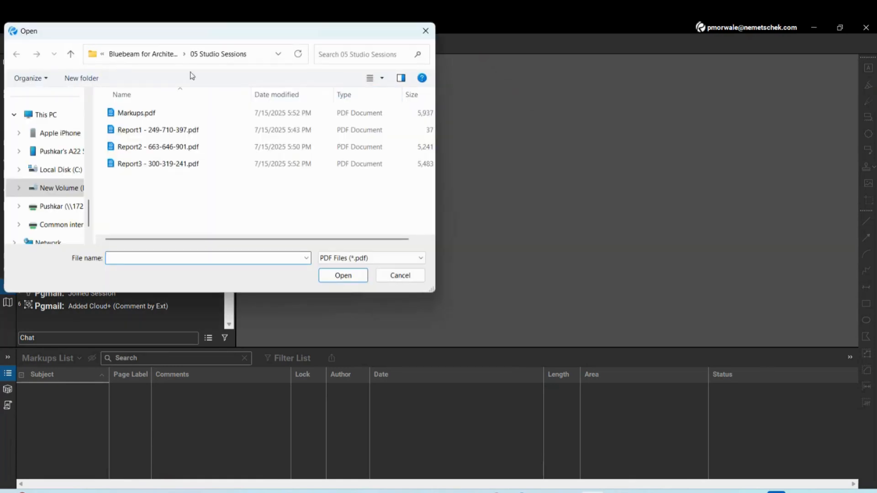
left_click(143, 54)
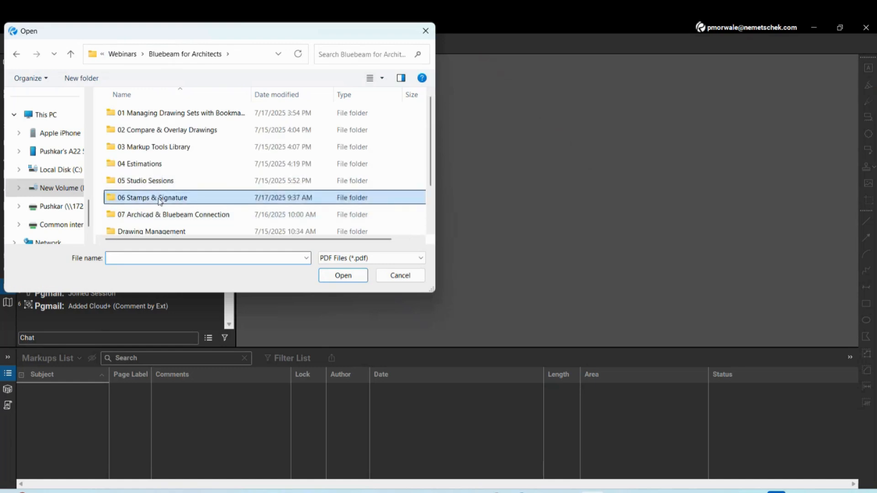
double_click(158, 198)
left_click(149, 136)
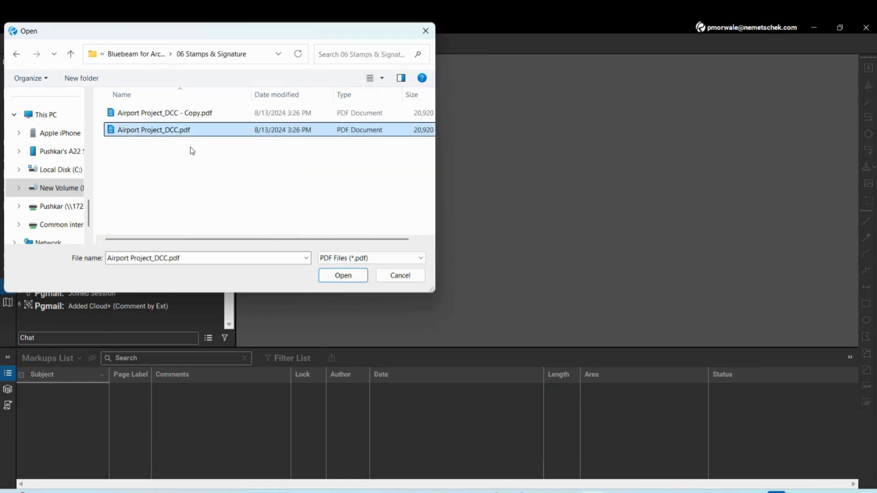
left_click(172, 113)
left_click(350, 275)
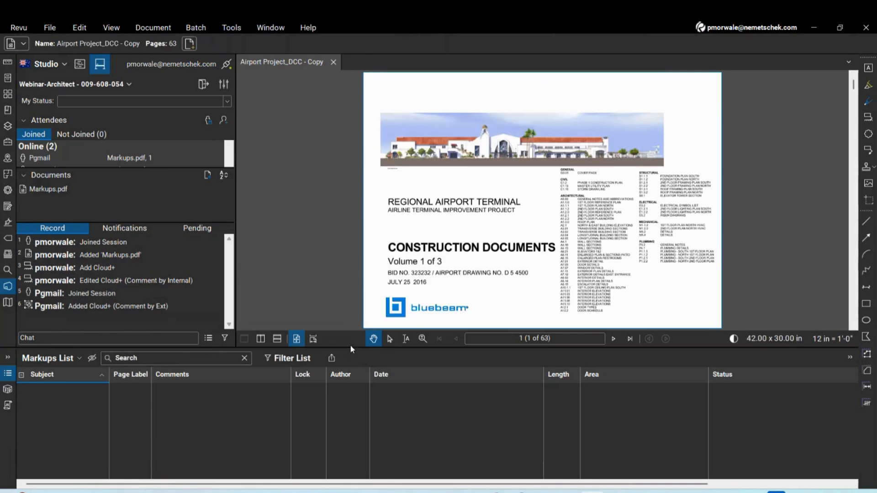
Enlarge the drawing area by resizing the panels and go to page 2
left_click_drag(351, 348, 351, 407)
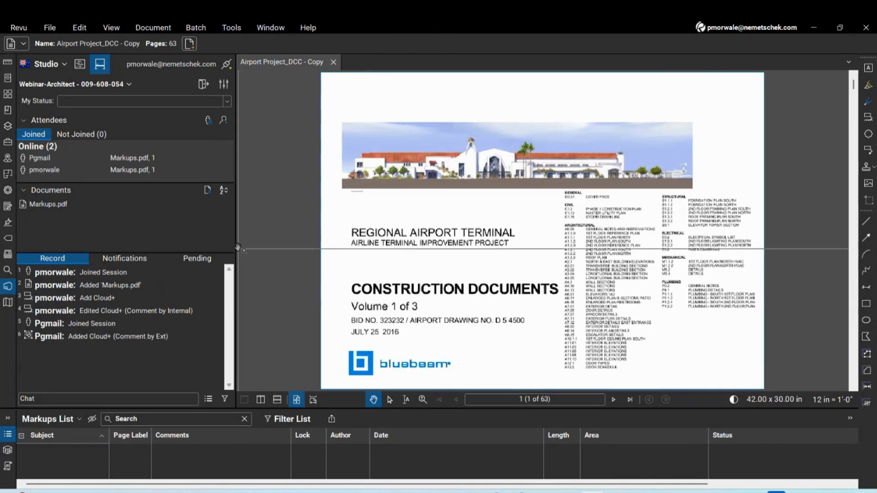
left_click_drag(238, 248, 169, 248)
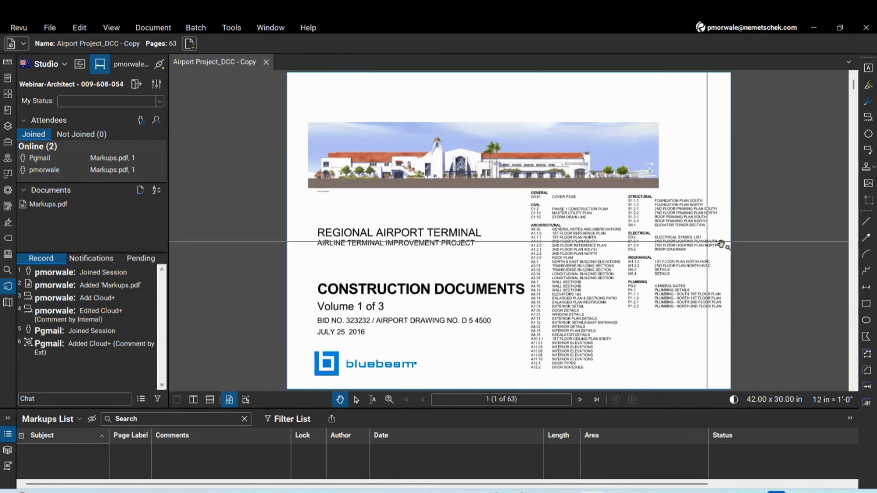
left_click(853, 289)
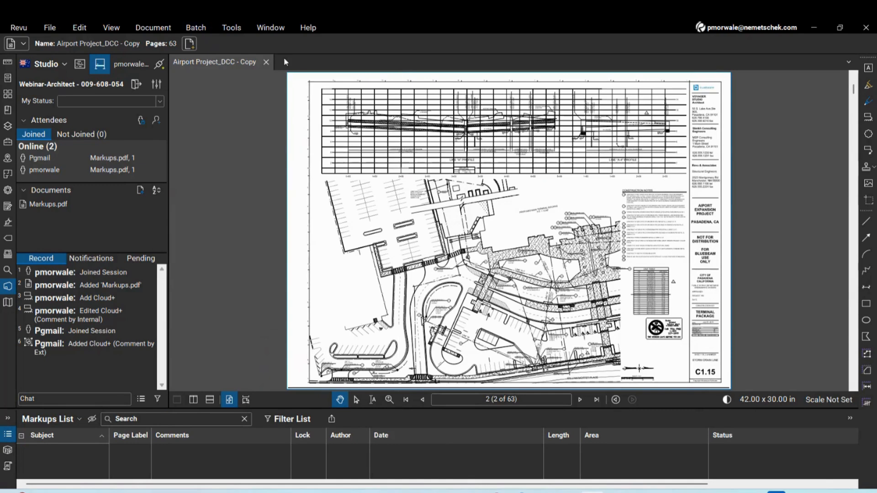
left_click(197, 28)
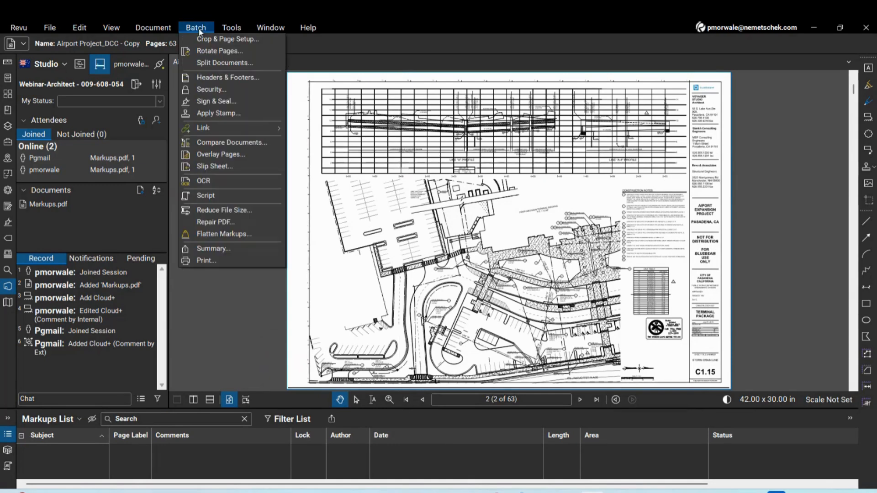
Start a Batch Sign & Seal with a custom page range of 2 - 63
left_click(210, 102)
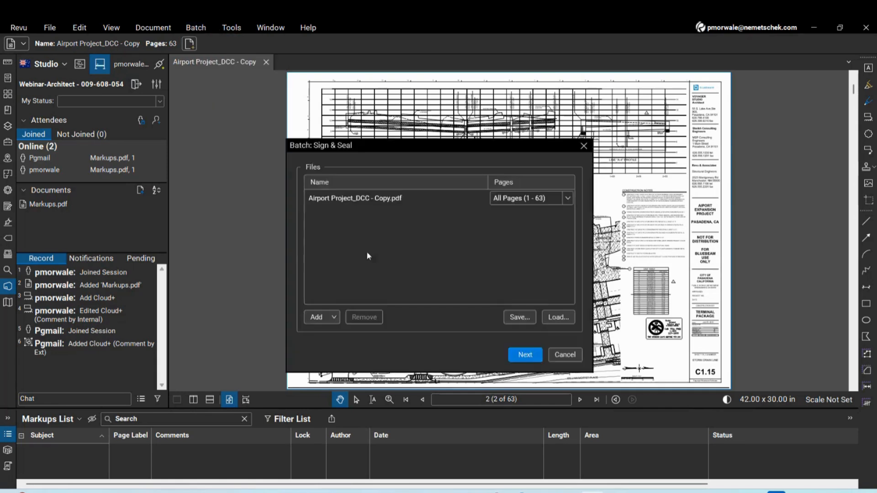
left_click(569, 200)
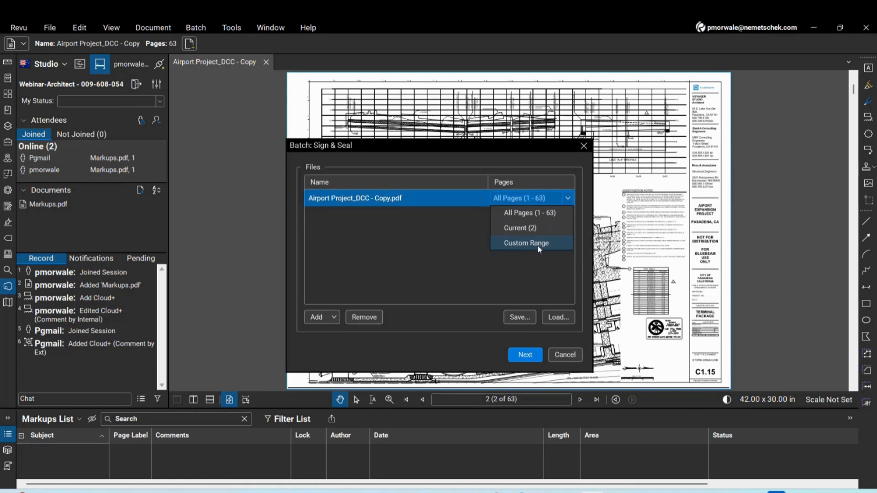
left_click(537, 245)
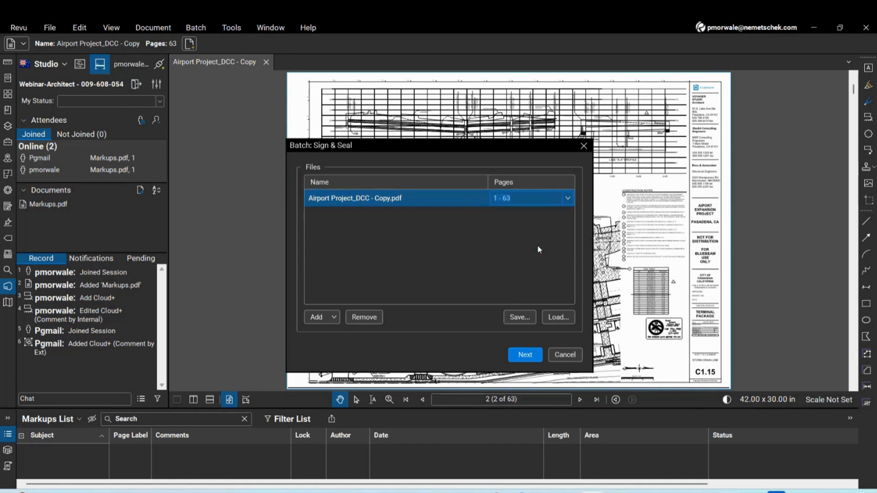
left_click(496, 199)
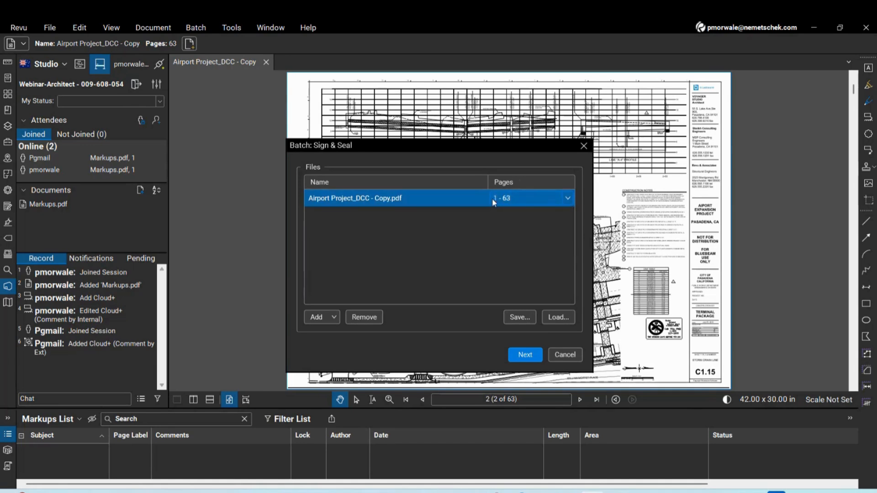
key("BackSpace")
type("2")
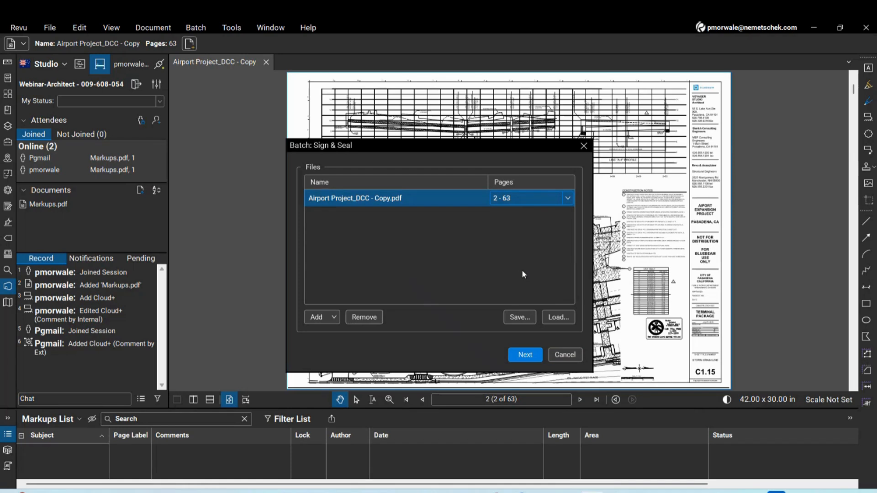
left_click(516, 354)
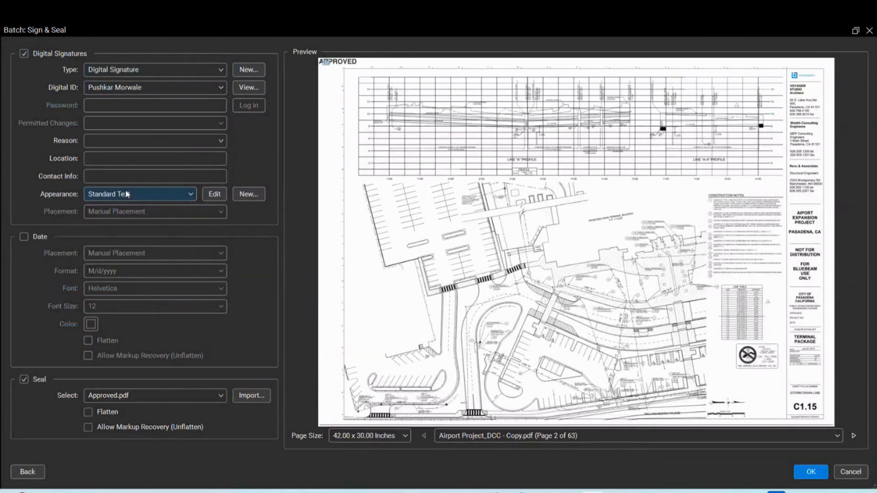
Keep Approved.pdf selected as the seal file
left_click(24, 379)
left_click(24, 380)
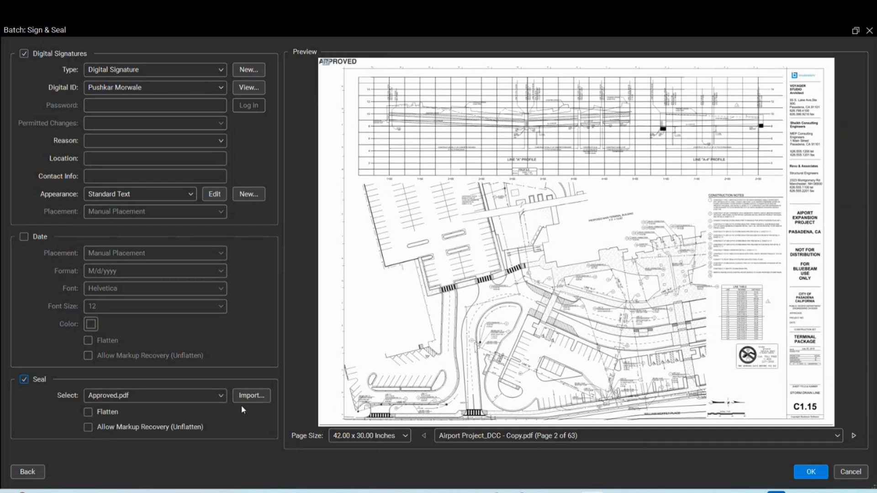
left_click(221, 397)
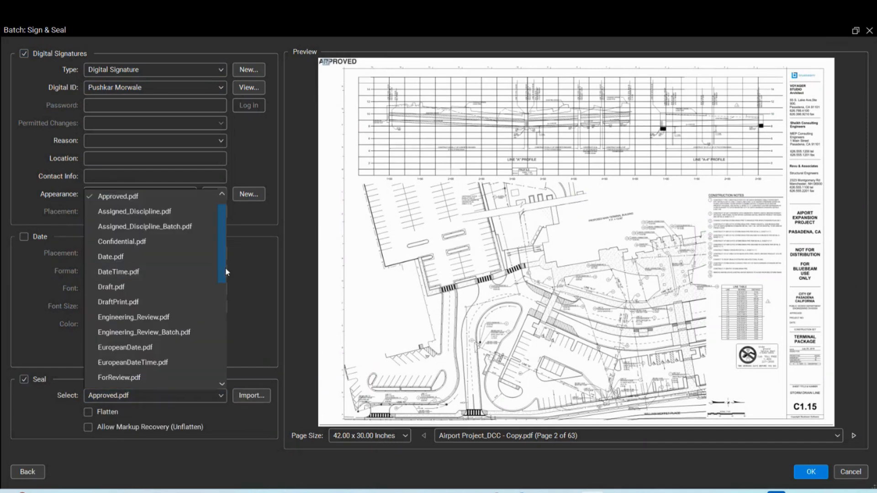
left_click_drag(225, 267, 228, 242)
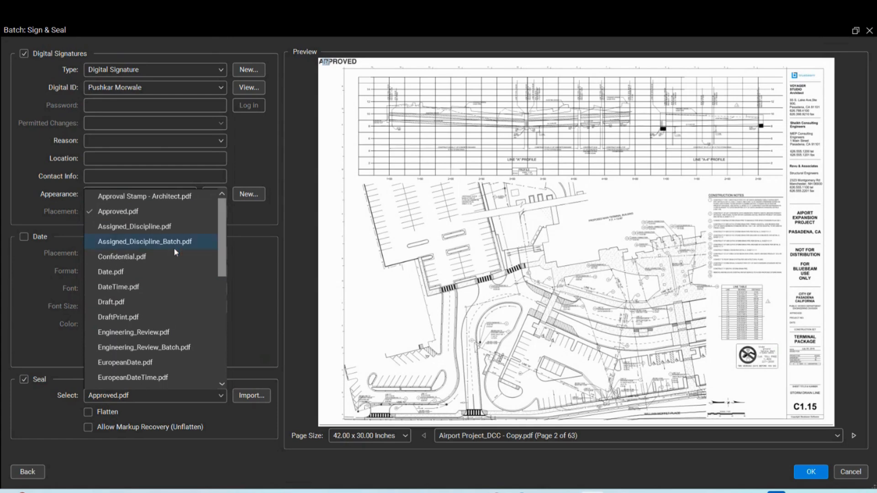
left_click(131, 217)
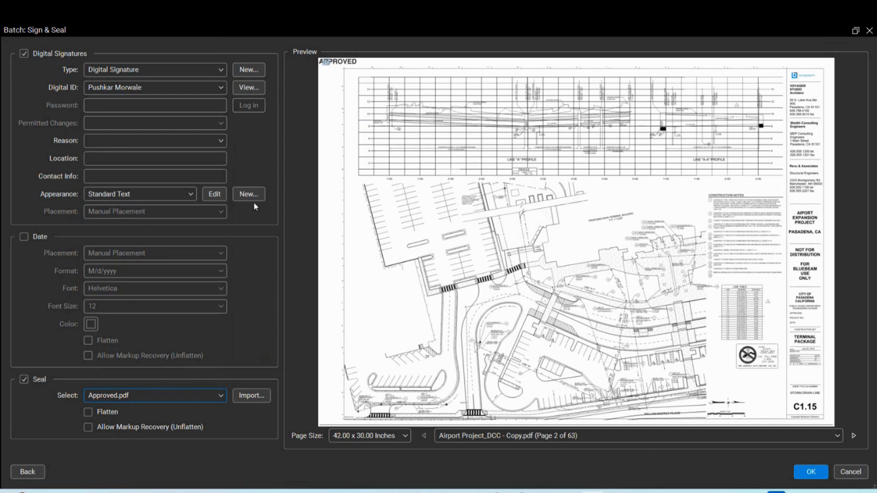
Move the APPROVED seal into the sheet's title block and apply the batch sign and seal
left_click(326, 65)
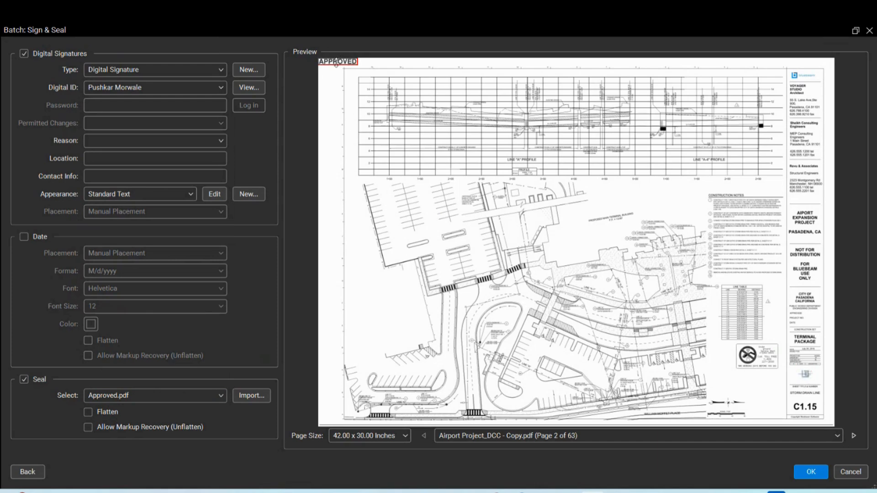
mouse_move(337, 64)
left_mouse_down()
mouse_move(368, 99)
mouse_move(337, 60)
mouse_move(388, 87)
mouse_move(375, 66)
mouse_move(332, 66)
left_mouse_up()
left_click_drag(338, 60, 803, 365)
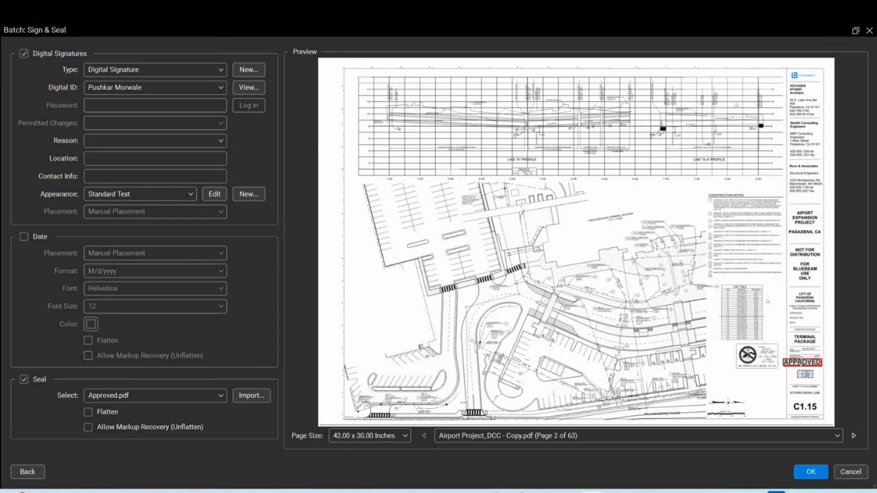
scroll(822, 378, "up", 2)
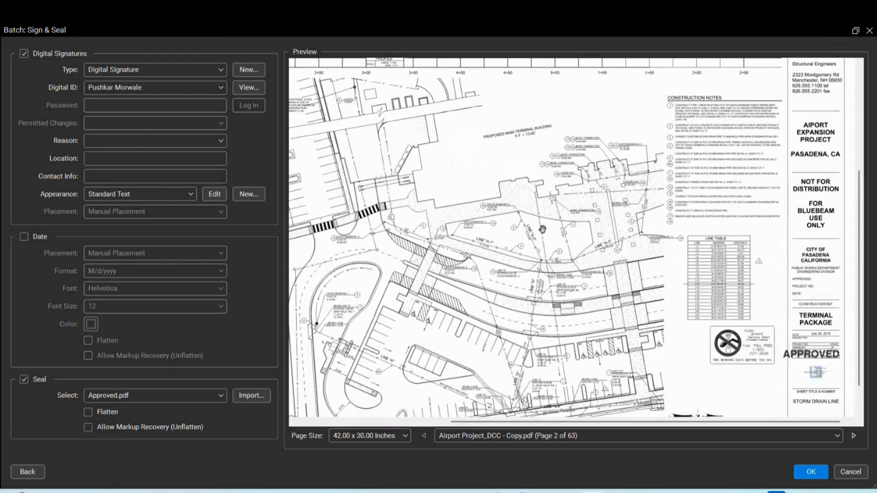
scroll(823, 377, "down", 3)
scroll(794, 374, "up", 3)
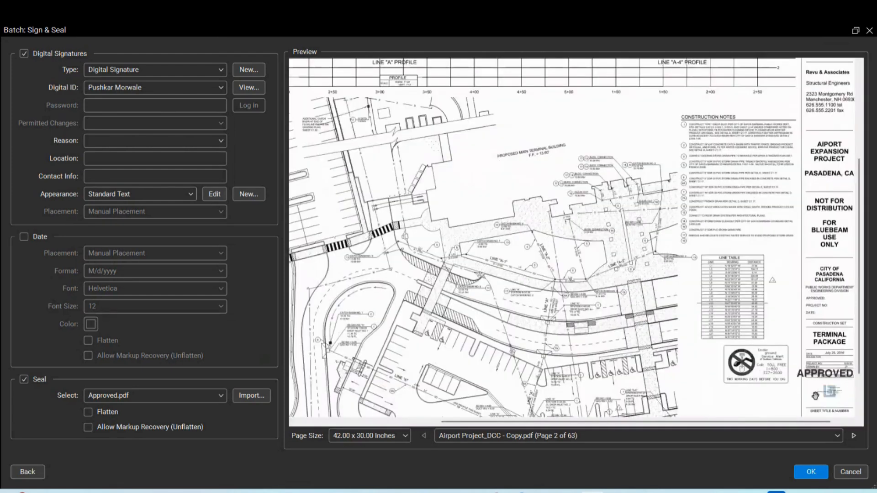
left_click_drag(807, 392, 630, 294)
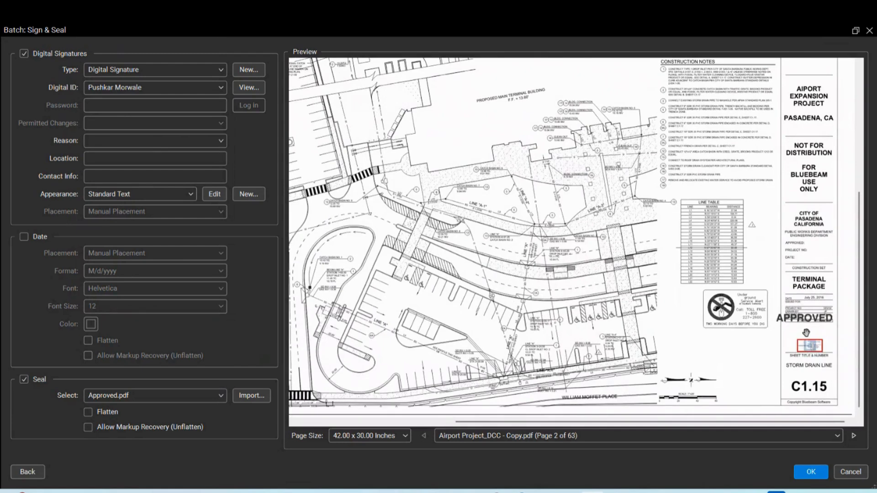
left_click_drag(811, 320, 821, 335)
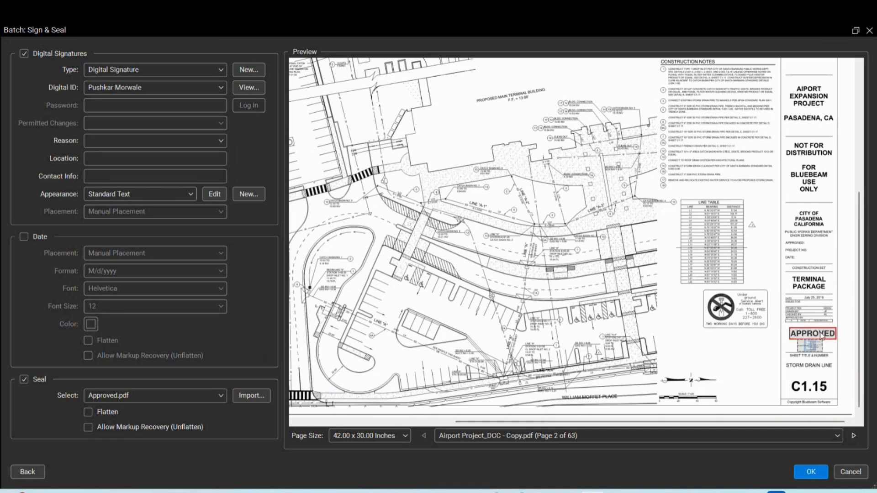
left_click(812, 472)
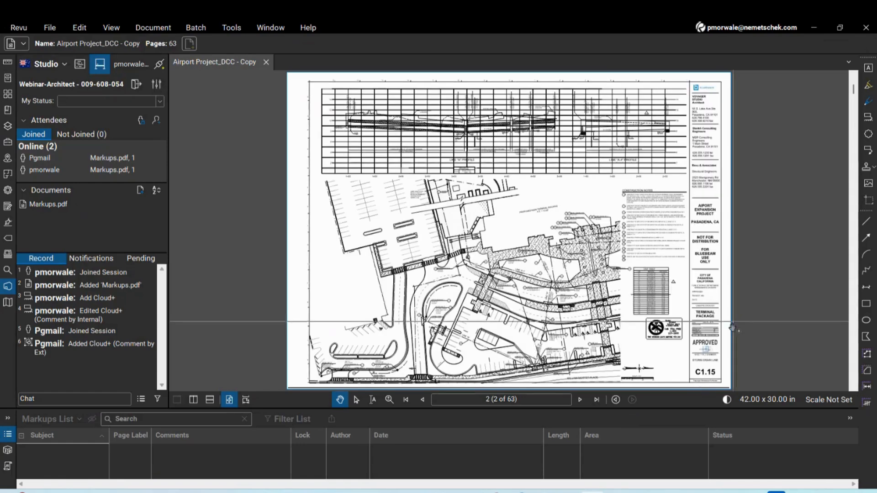
Inspect the seal on C1.15, view sheets A1.1.1 and A1.1.2 via Thumbnails, then close the set
scroll(713, 360, "up", 4)
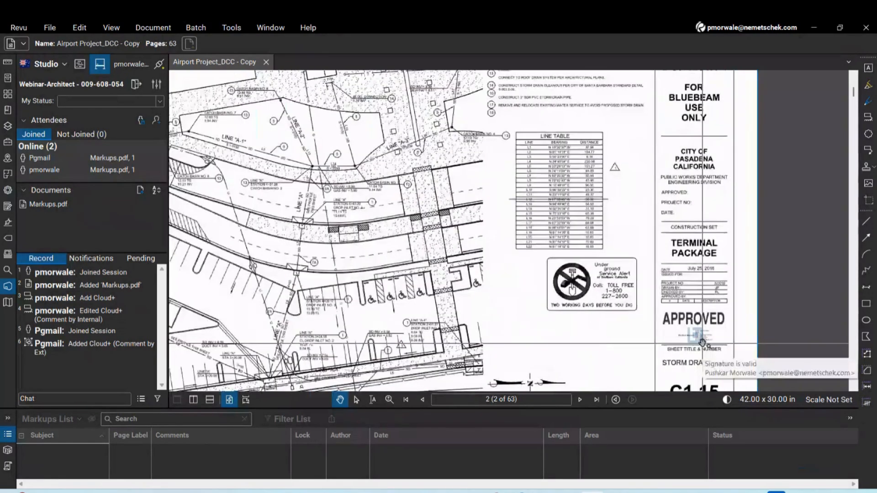
left_click(8, 77)
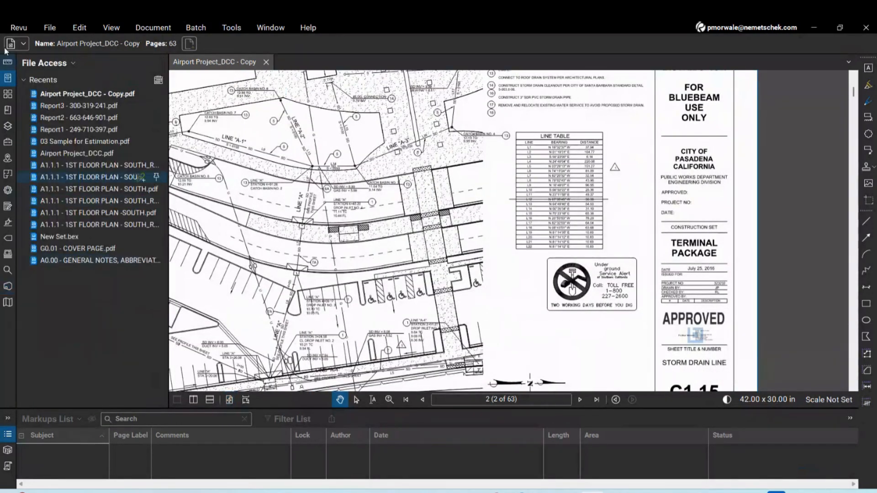
left_click(7, 94)
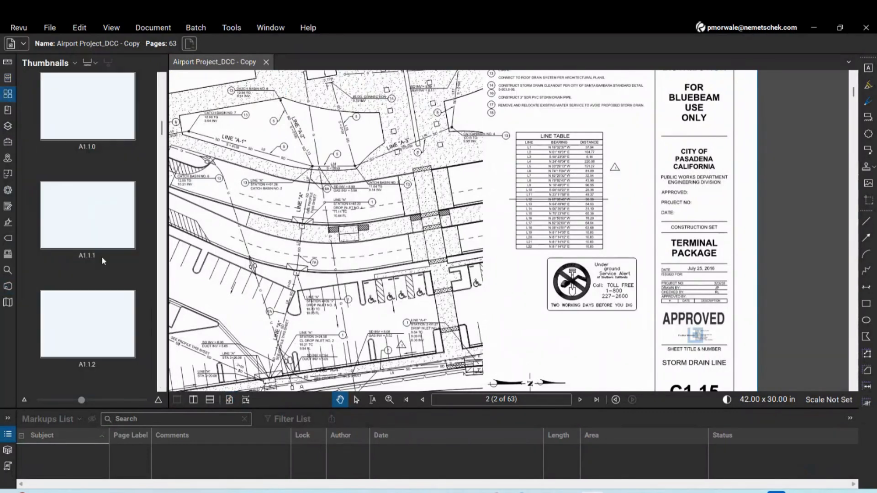
left_click(101, 257)
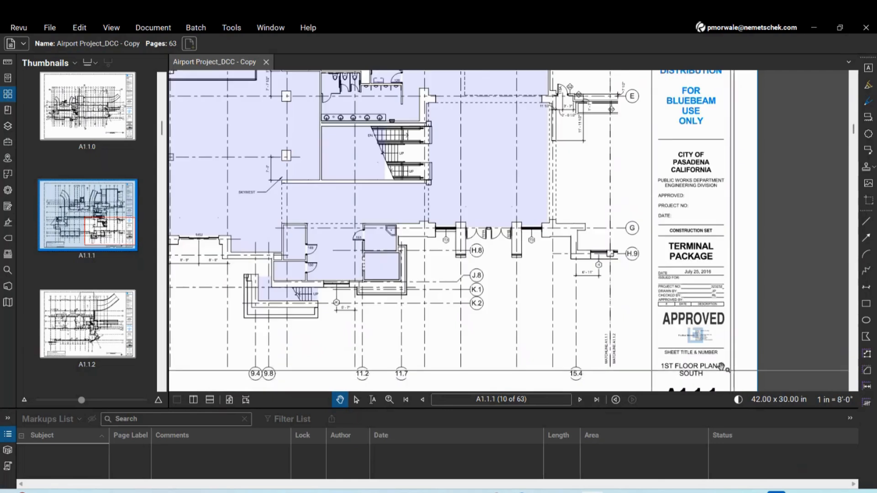
scroll(722, 367, "up", 5)
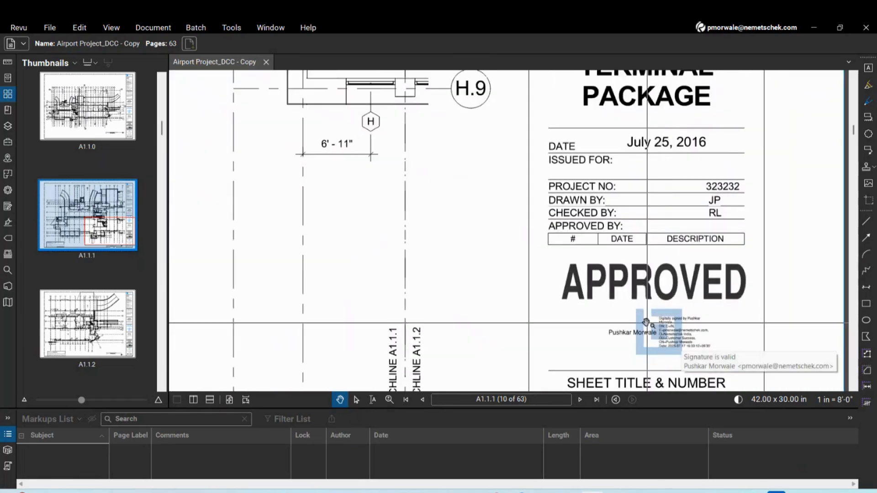
scroll(582, 305, "down", 3)
left_click(107, 344)
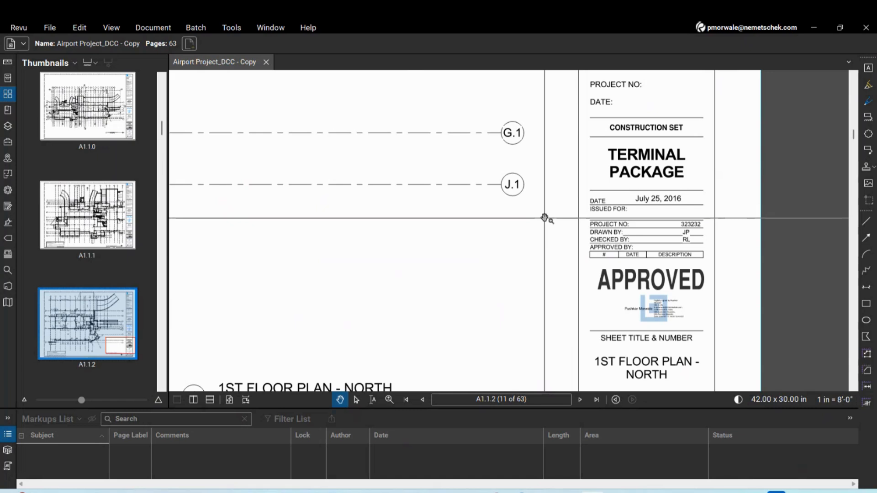
left_click(266, 62)
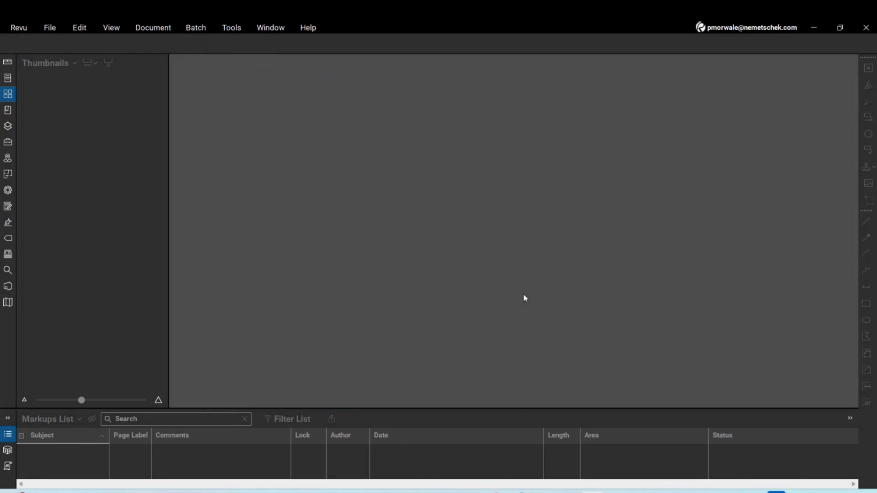
Minimize Revu and play Revu and Graphisoft Archicad connection.mp4 from 07 Archicad & Bluebeam Connection
left_click(814, 32)
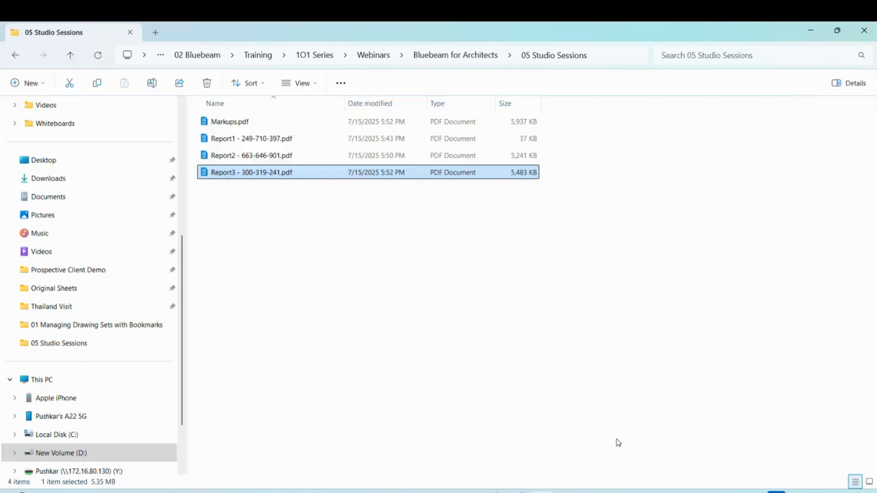
left_click(463, 54)
left_click(607, 278)
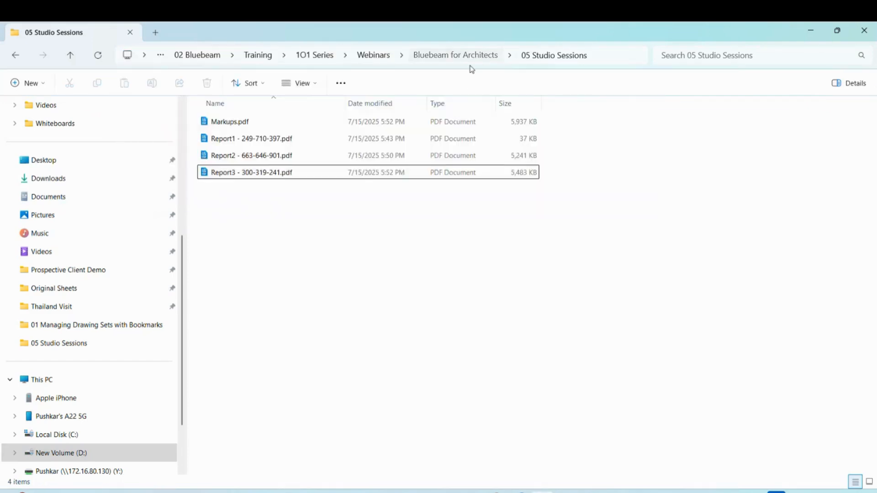
left_click(466, 56)
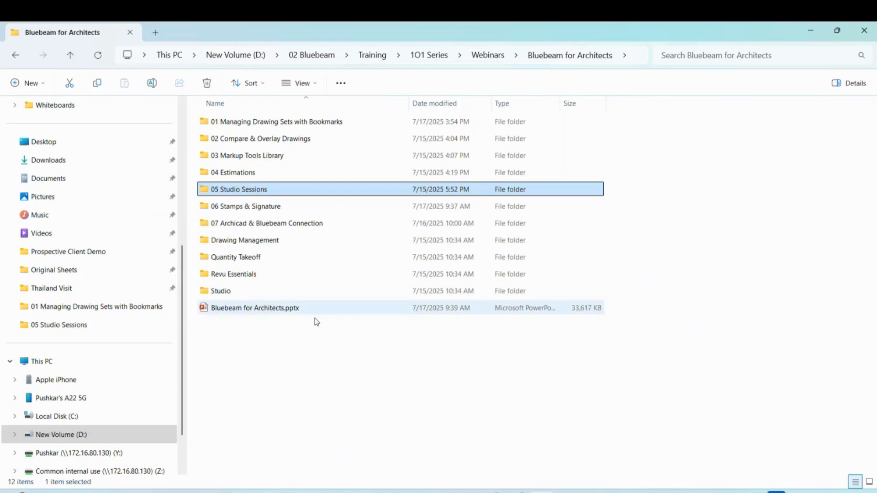
double_click(257, 230)
double_click(235, 176)
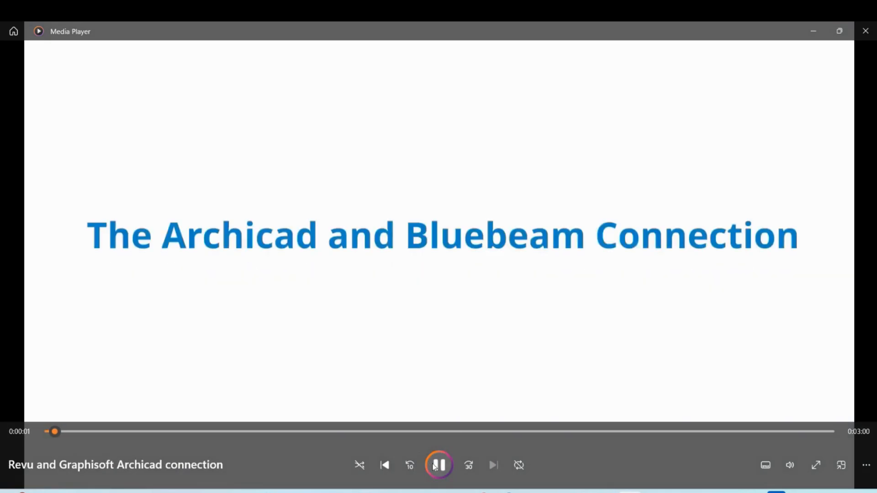
Rewind the connection video to 0:00:00, play it through, then close Media Player
left_click(438, 466)
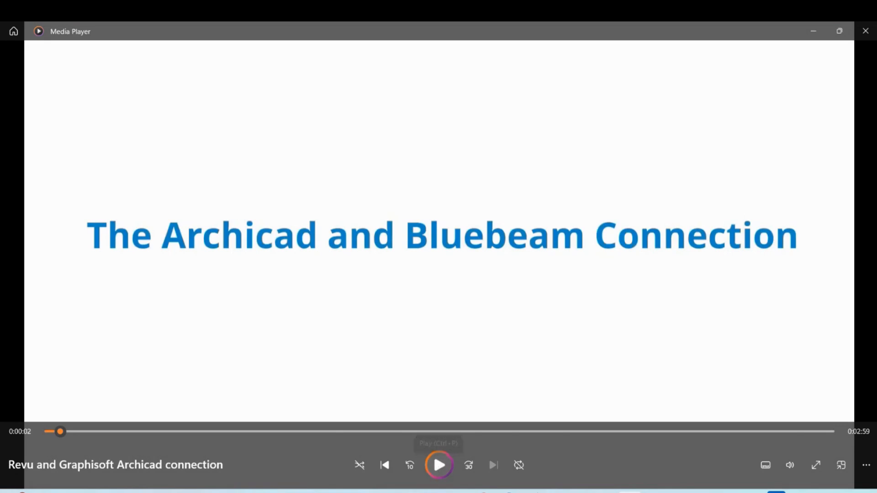
mouse_move(579, 492)
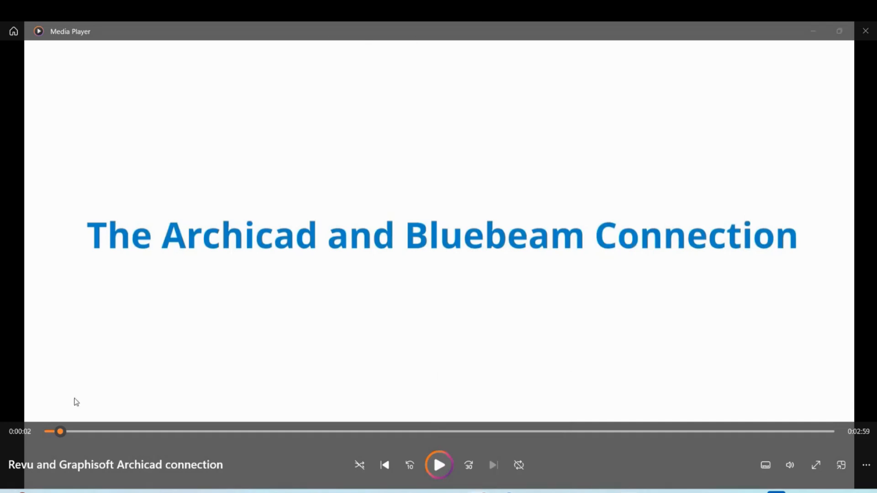
left_click_drag(60, 432, 28, 431)
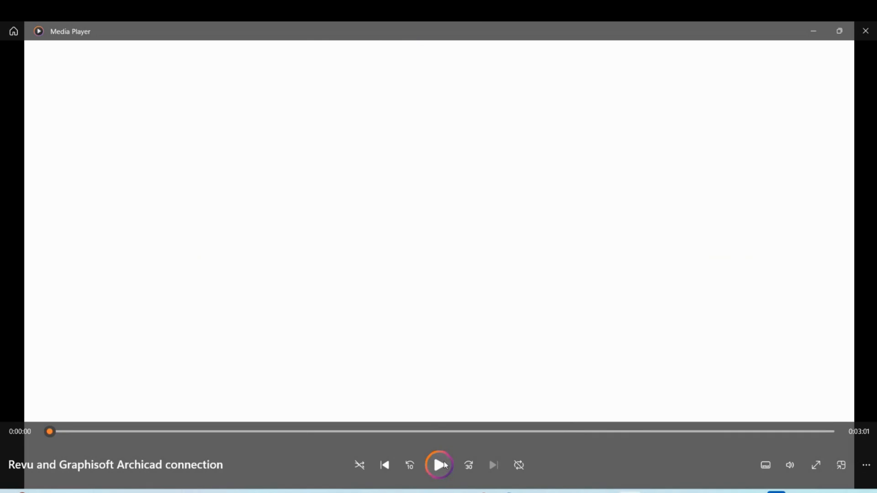
key("space")
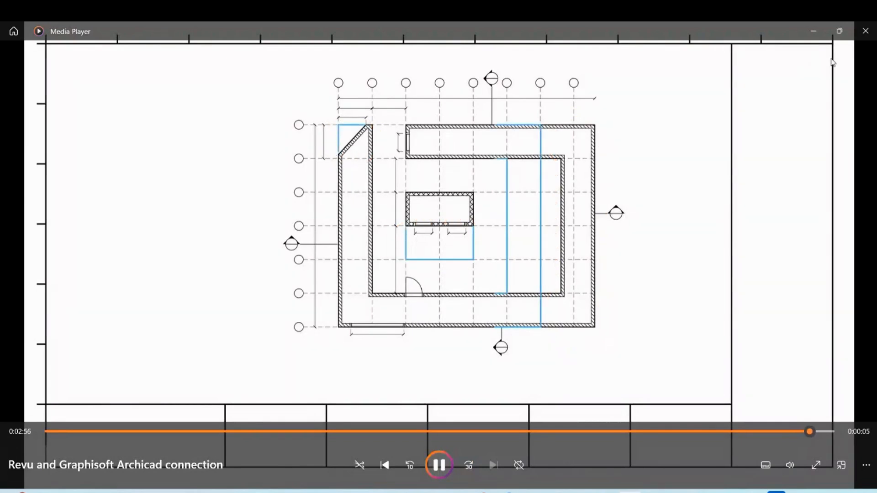
left_click(863, 38)
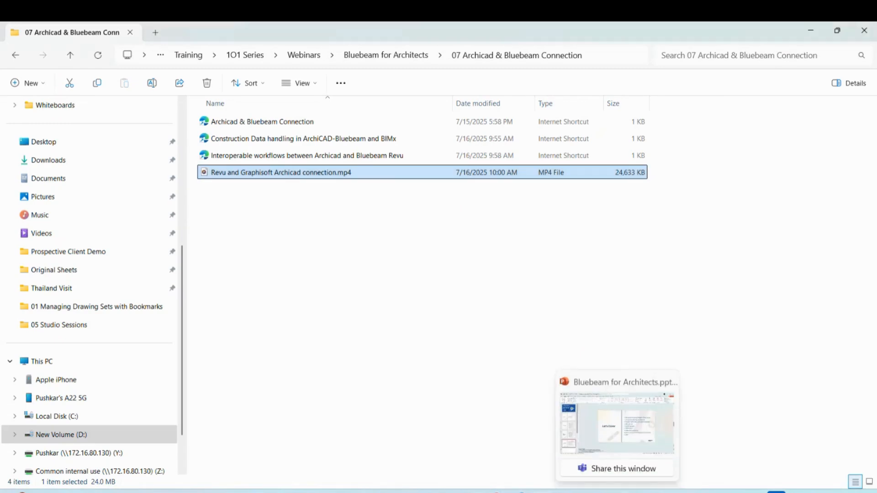
Close the Archicad folder window in File Explorer and the Bluebeam Cloud Edge window
left_click(634, 447)
mouse_move(617, 492)
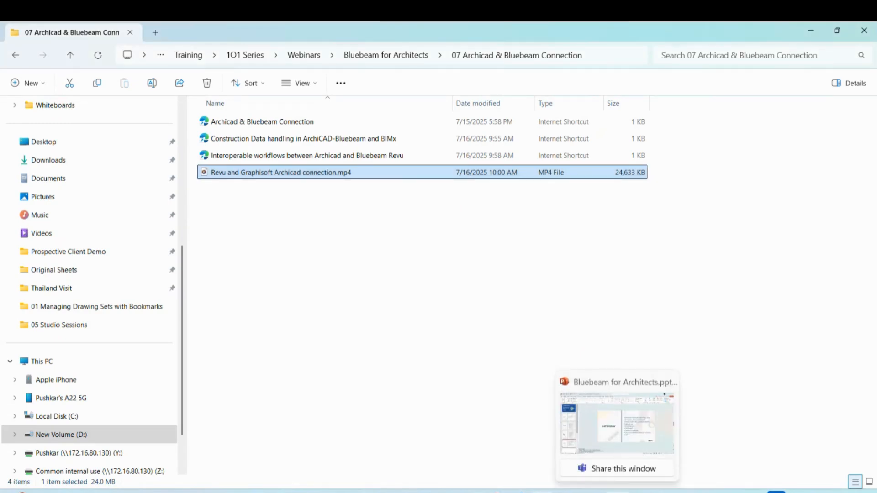
key("alt+Tab")
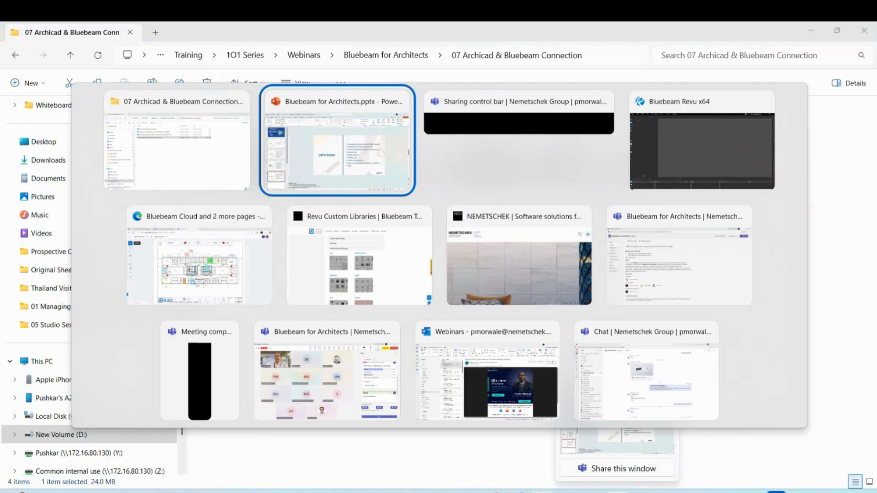
key("alt+Tab")
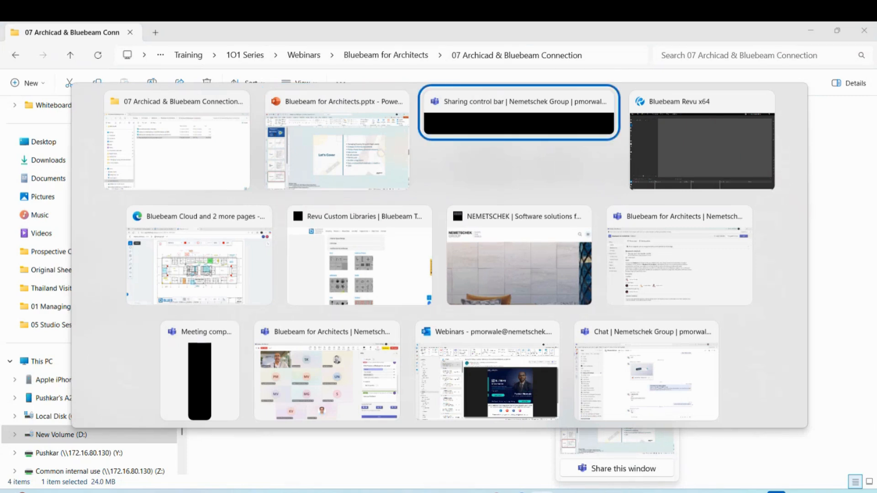
left_click(319, 136)
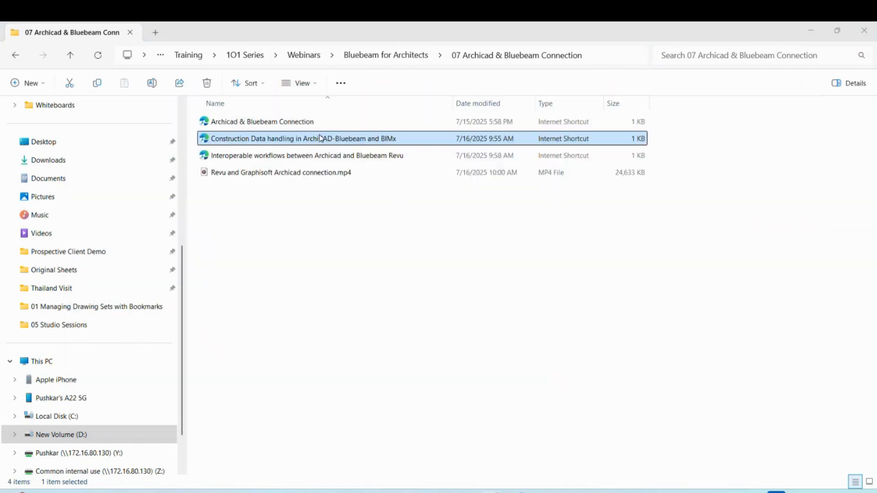
left_click(812, 33)
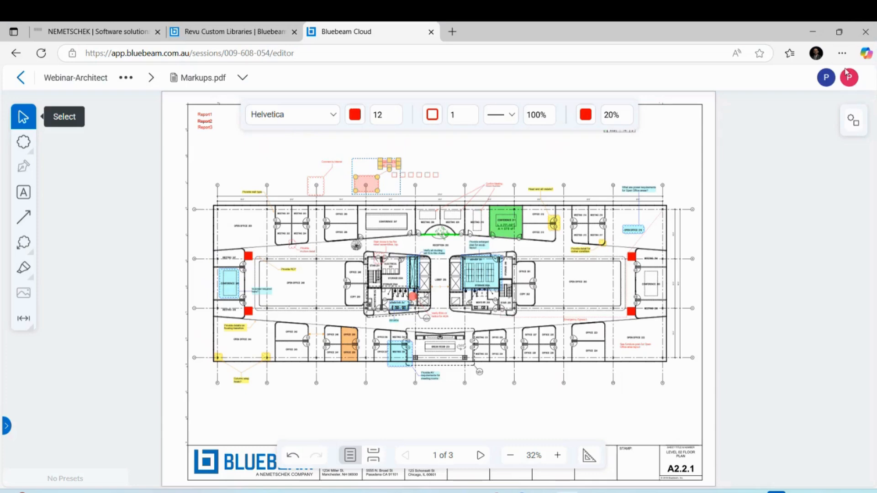
left_click(866, 36)
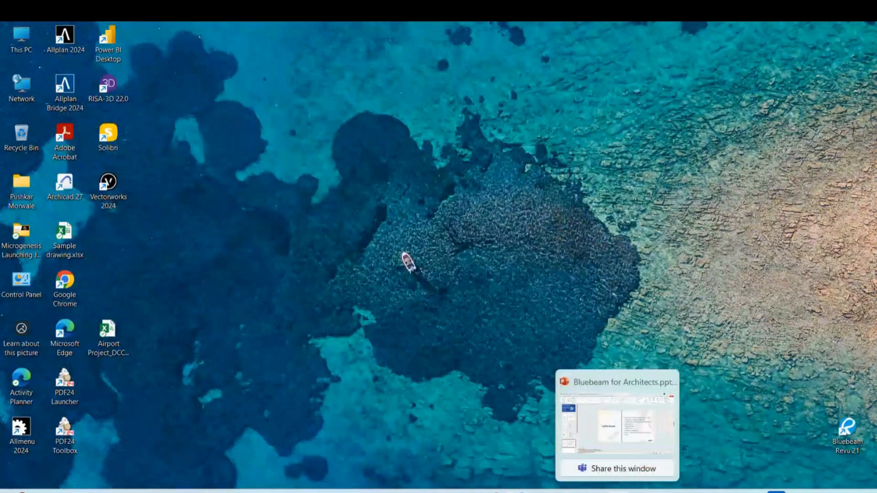